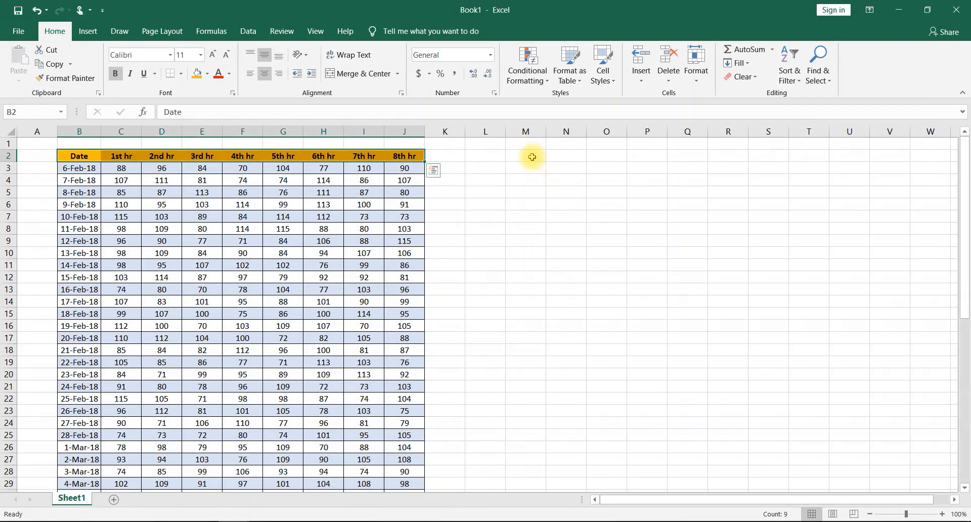
- Enter the text Production 90 as a heading in cell N3
left_click(576, 166)
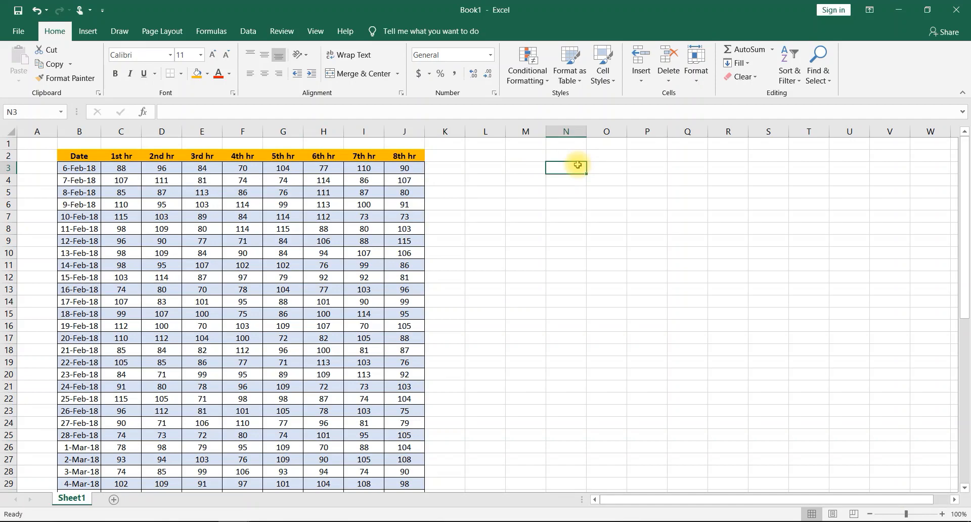
type("P")
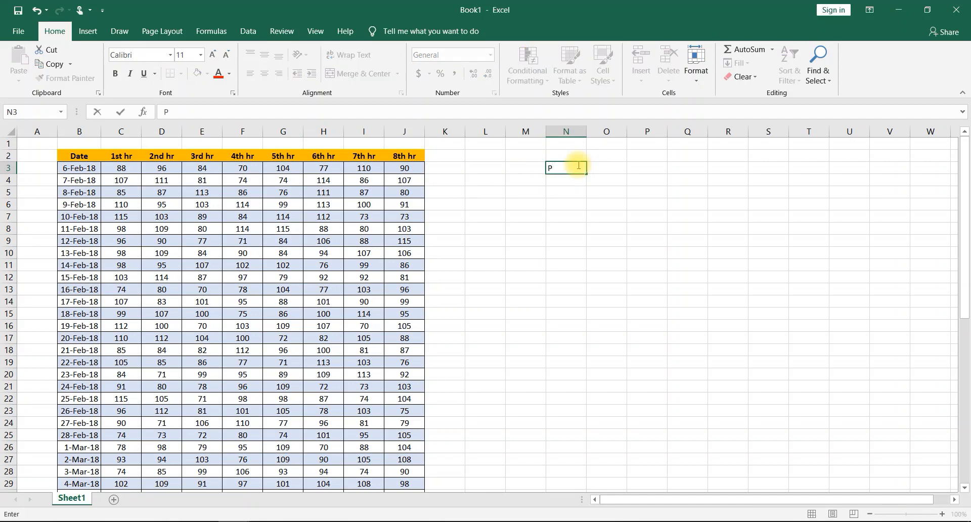
type("roduct")
type("ion less")
key("BackSpace")
key("BackSpace")
key("BackSpace")
key("BackSpace")
key("BackSpace")
key("BackSpace")
key("BackSpace")
type("0")
key("BackSpace")
type("0")
- Insert a less-than sign before 90 in cell N3 so the heading reads Production <90
key("Left")
key("Left")
key("Right")
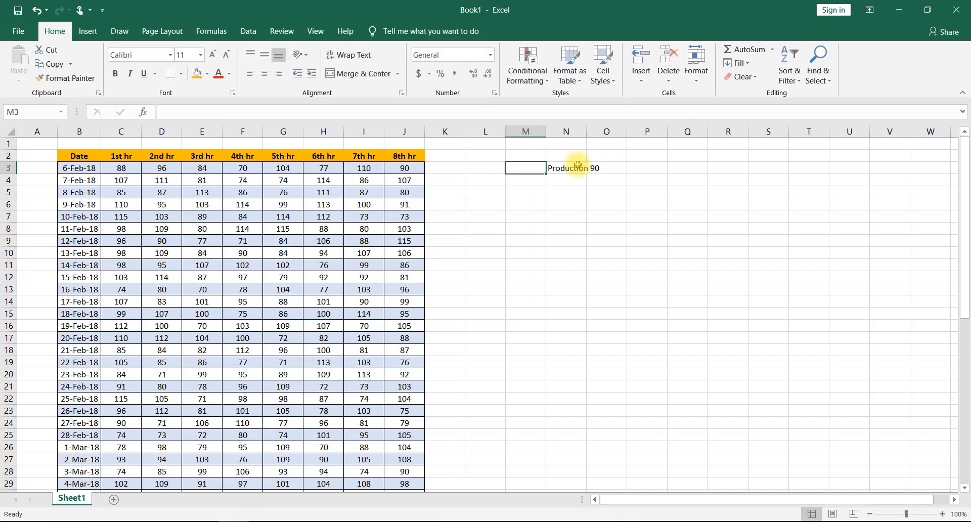
key("Right")
double_click(589, 168)
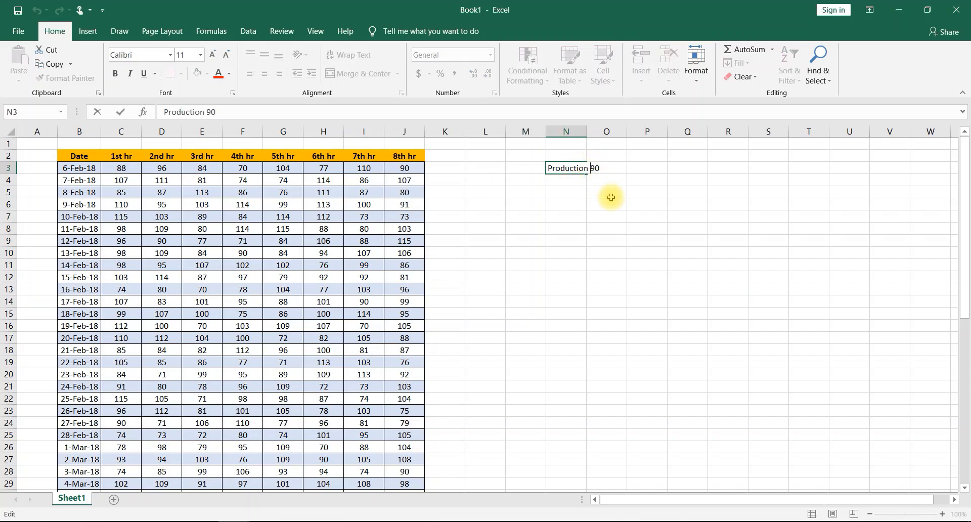
type("<")
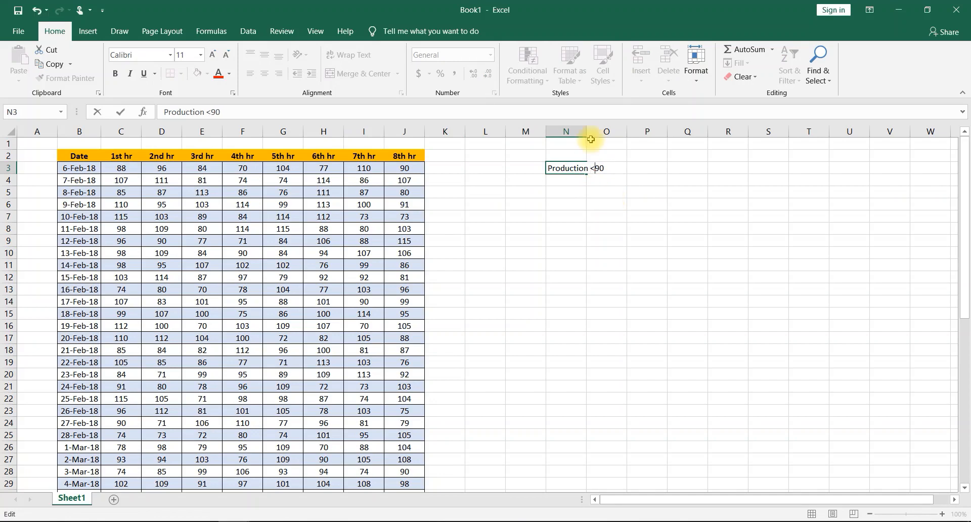
left_click(617, 165)
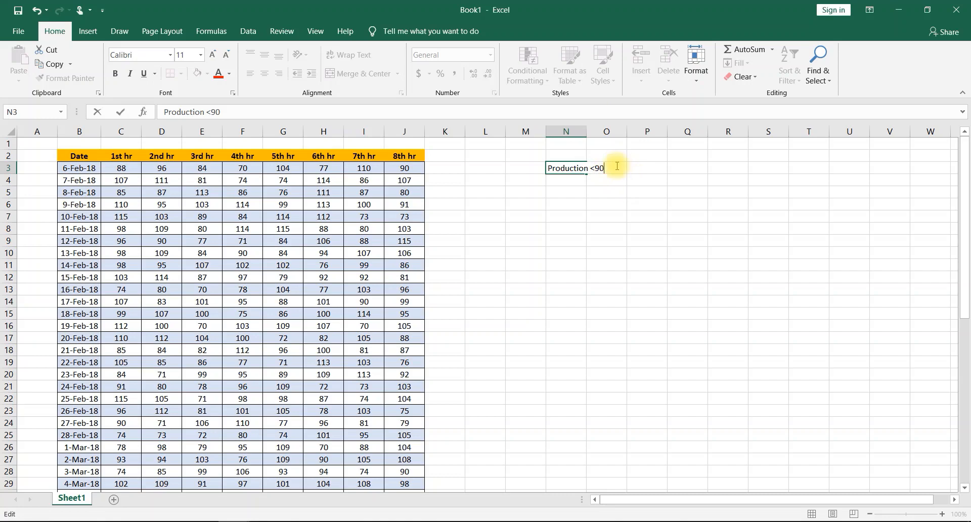
- Enter the heading Production 90-99 in cell O3
left_click(611, 169)
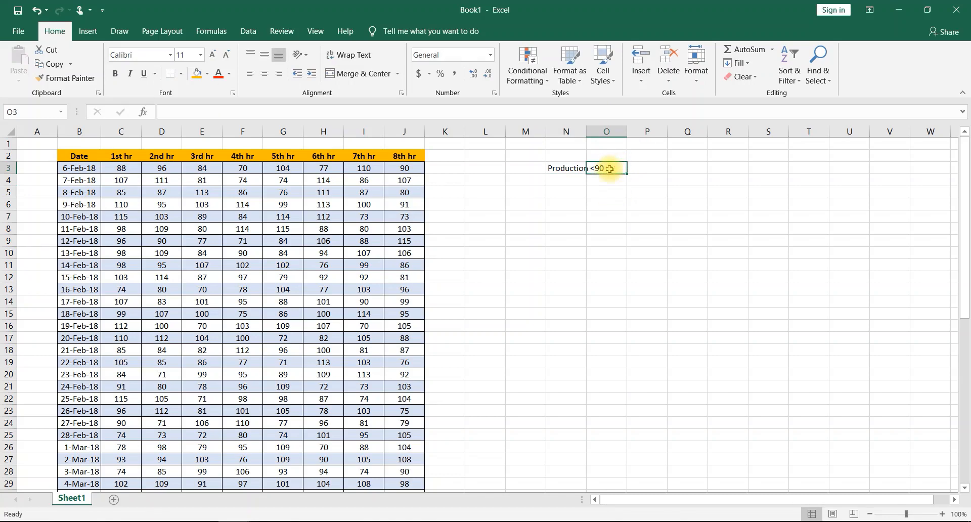
type("pro")
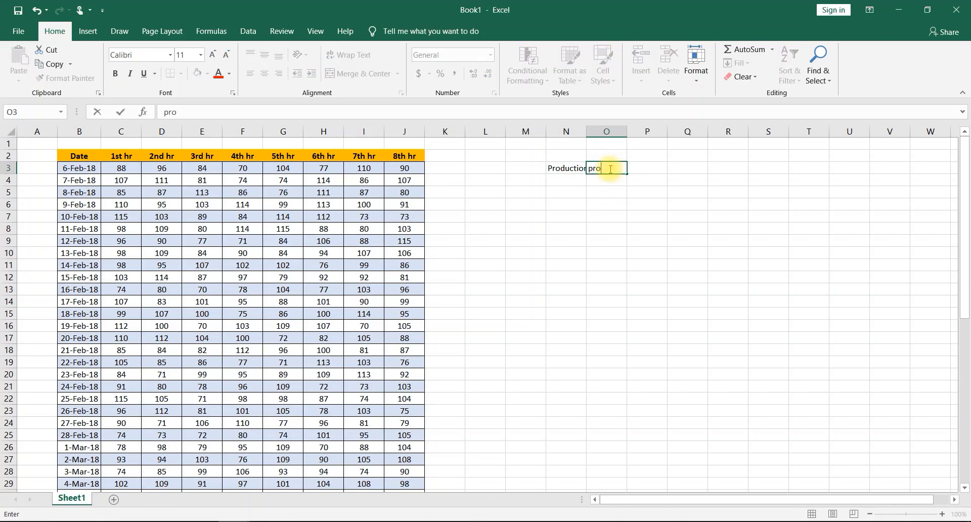
key("BackSpace")
key("BackSpace")
key("BackSpace")
type("Production 9")
type("0-99")
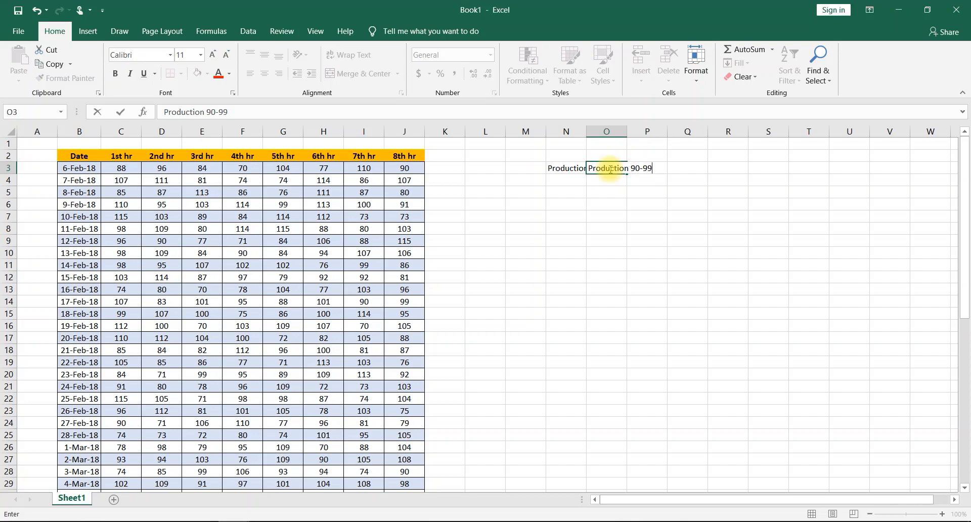
key("Tab")
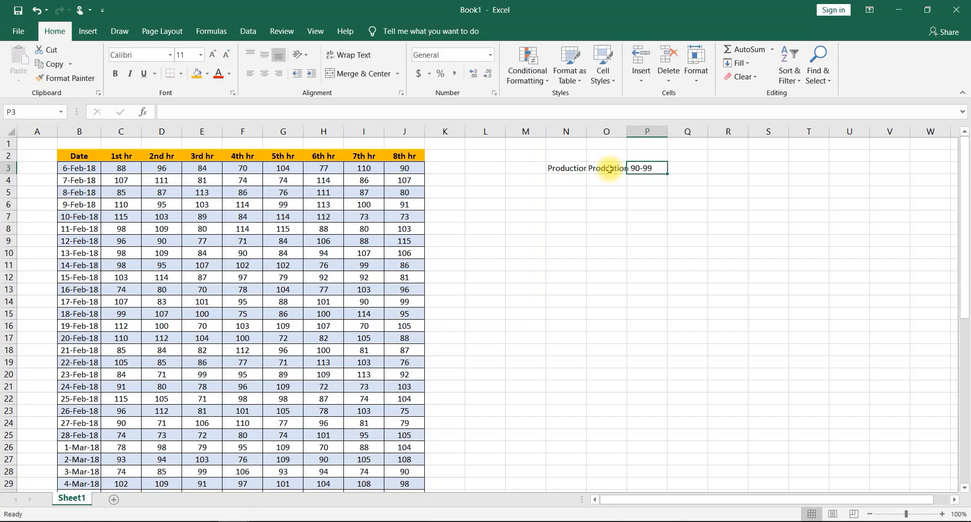
- Enter the heading Production Upto target or above in cell P3
type("Product")
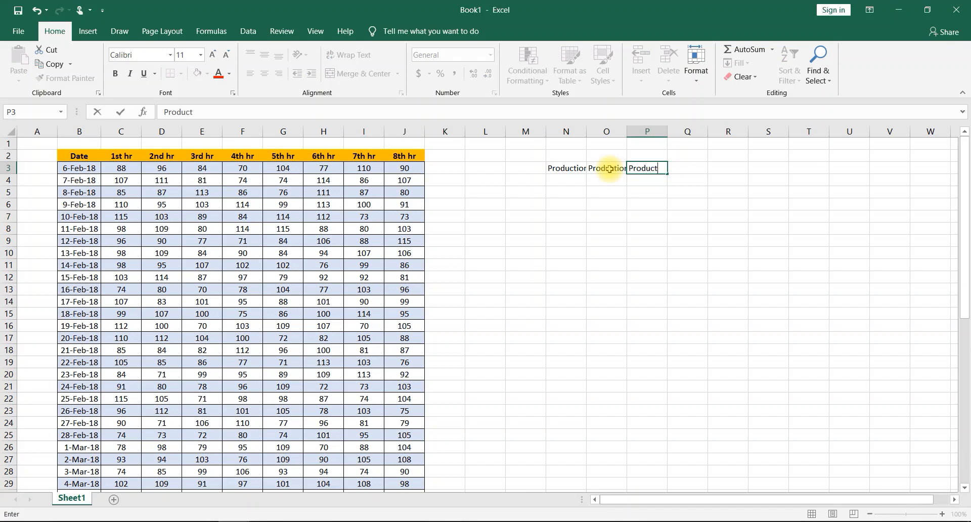
type("ion")
type("Upto targ")
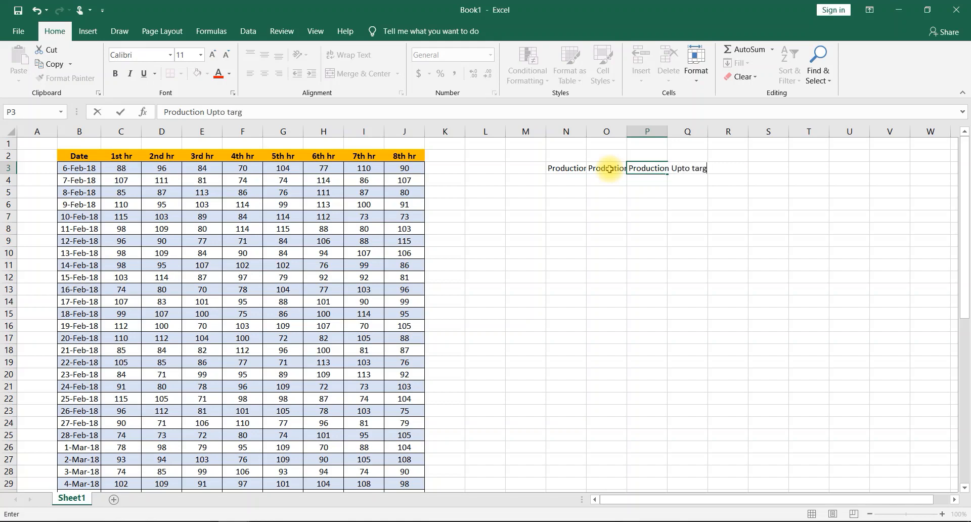
type("et or above")
- Widen columns N, O and P to fit their headings
left_click(586, 130)
left_click_drag(586, 130, 824, 139)
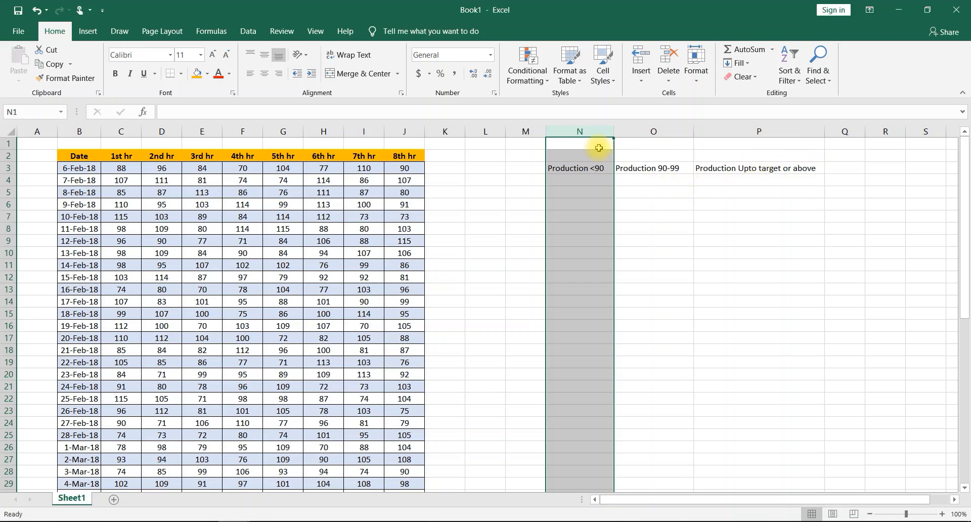
left_click(578, 179)
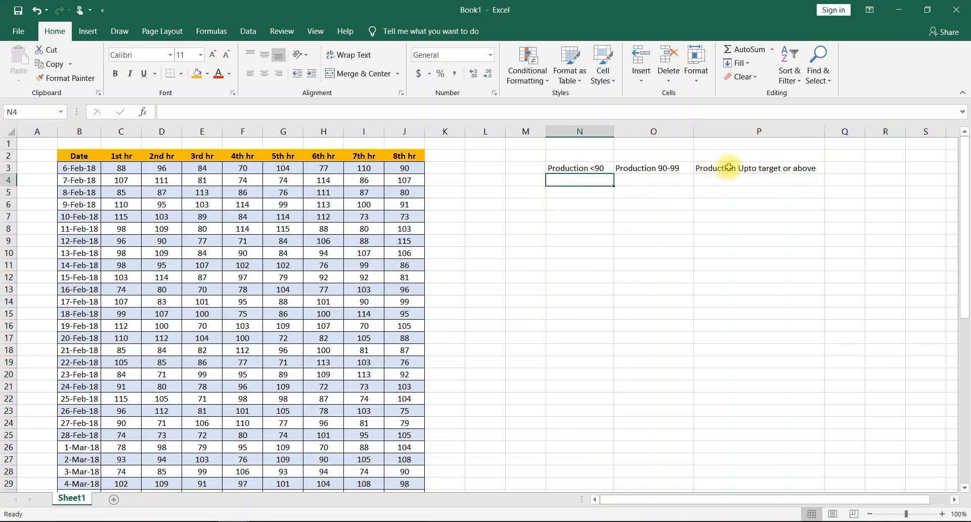
- Append (100=< to the heading in cell P3 and widen column P to fit it
left_click(816, 170)
double_click(818, 169)
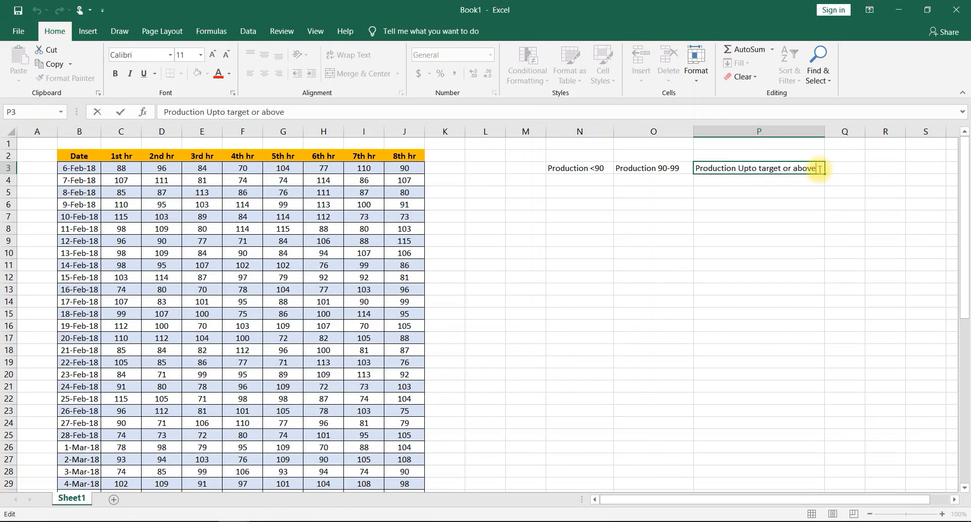
type("(100=<")
key("Return")
left_click_drag(825, 132, 850, 134)
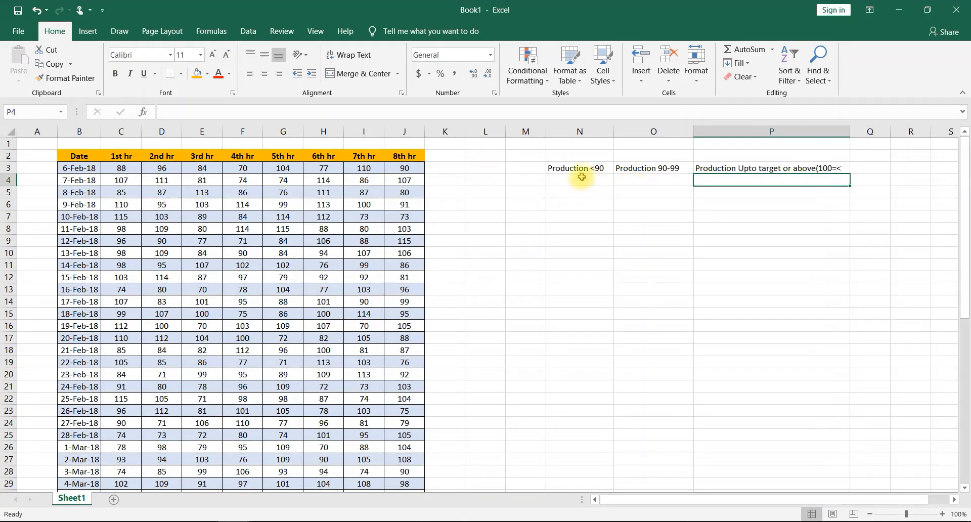
- Enter the heading Production in cell M3
left_click(520, 169)
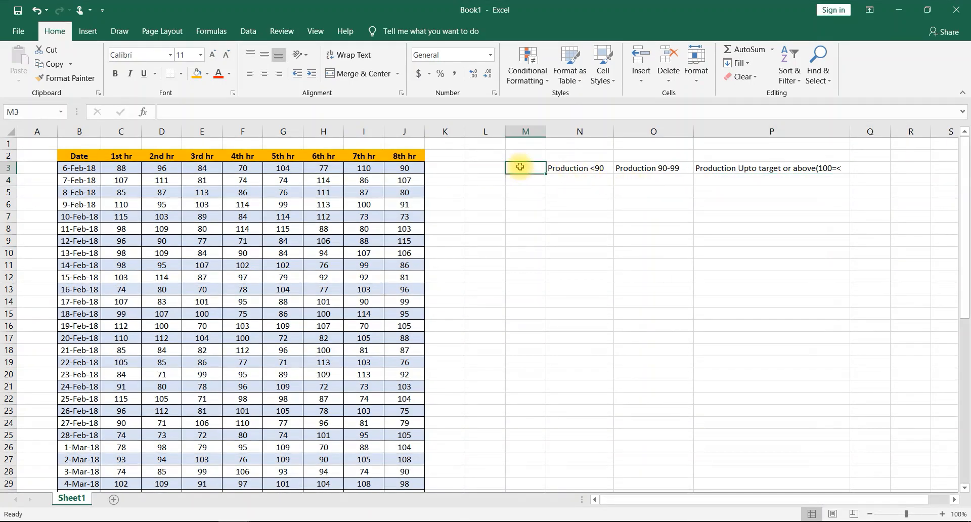
type("P")
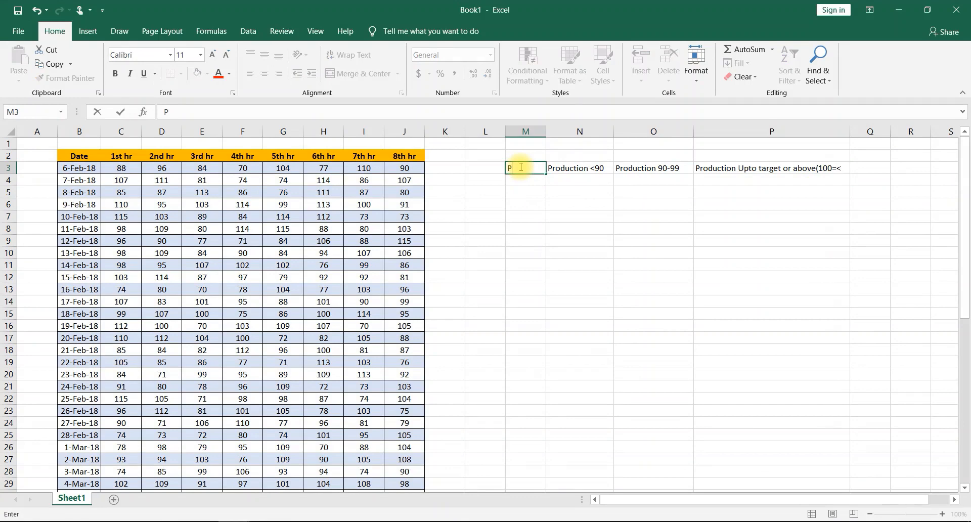
type("roduction")
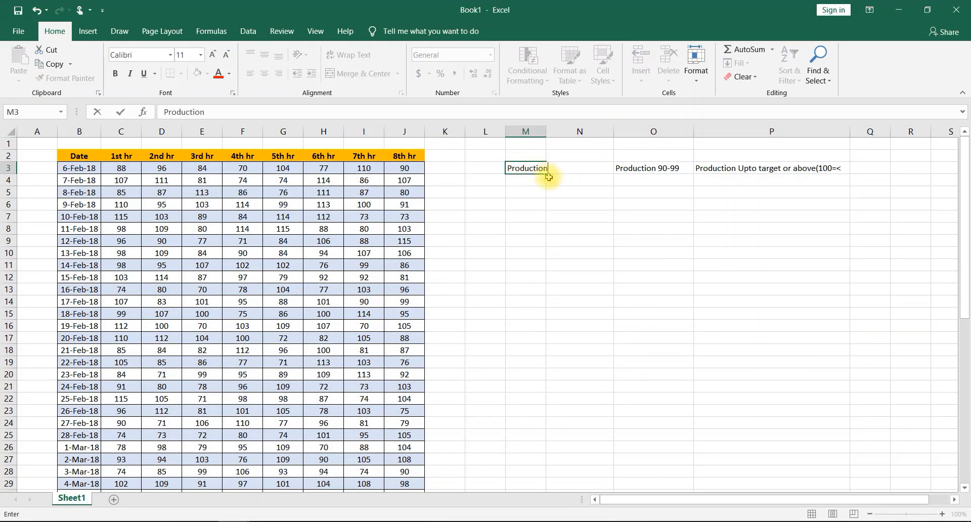
left_click(577, 180)
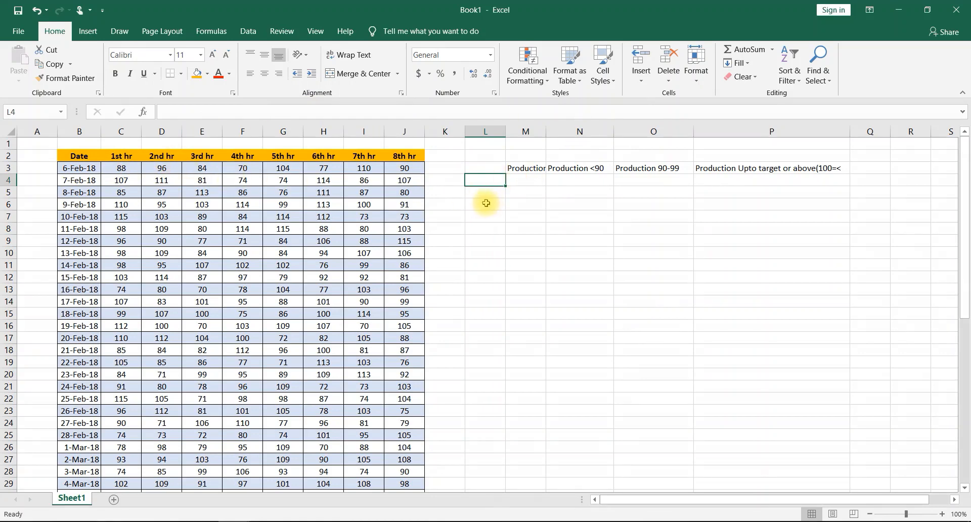
- Fill L4:L11 with the series 1st hr through 8th hr and widen column M to fit its heading
type("1st")
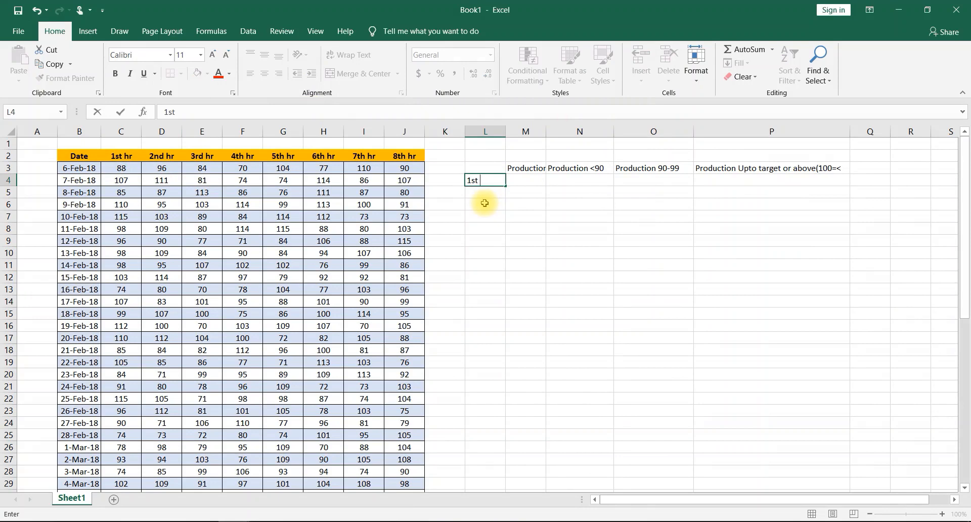
type(" hr")
left_click(496, 193)
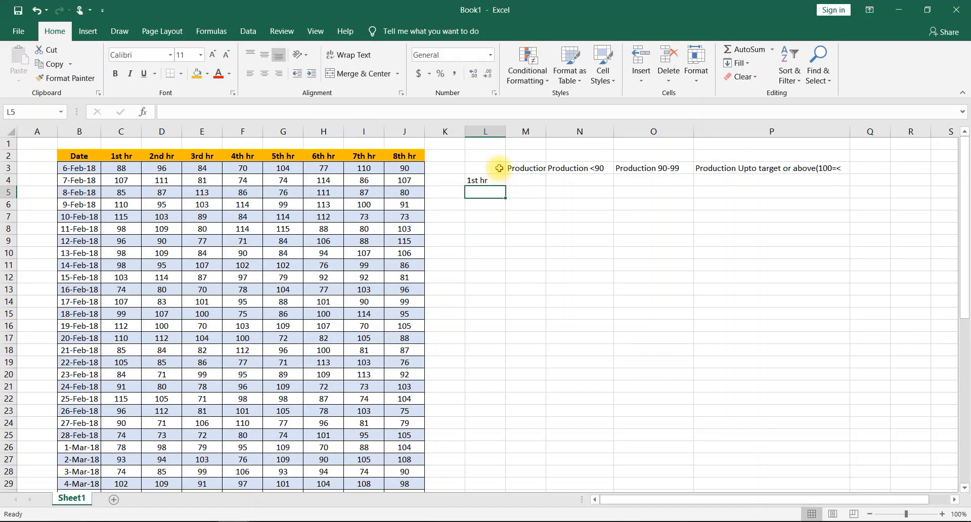
left_click(494, 182)
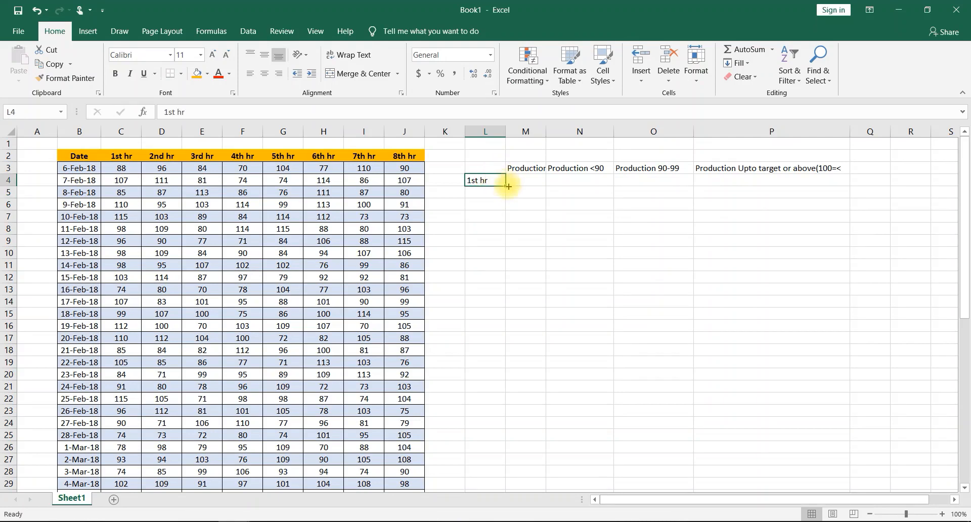
left_click_drag(506, 187, 501, 268)
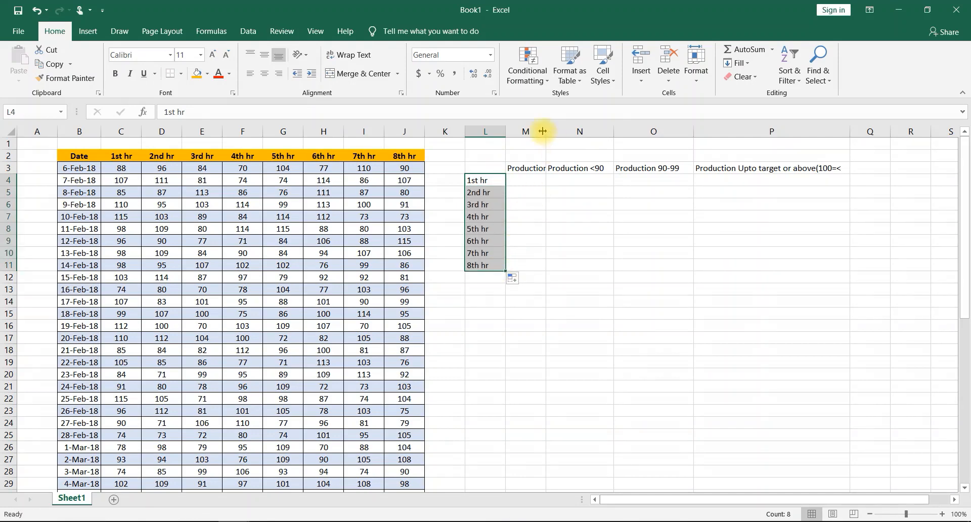
left_click_drag(546, 131, 551, 130)
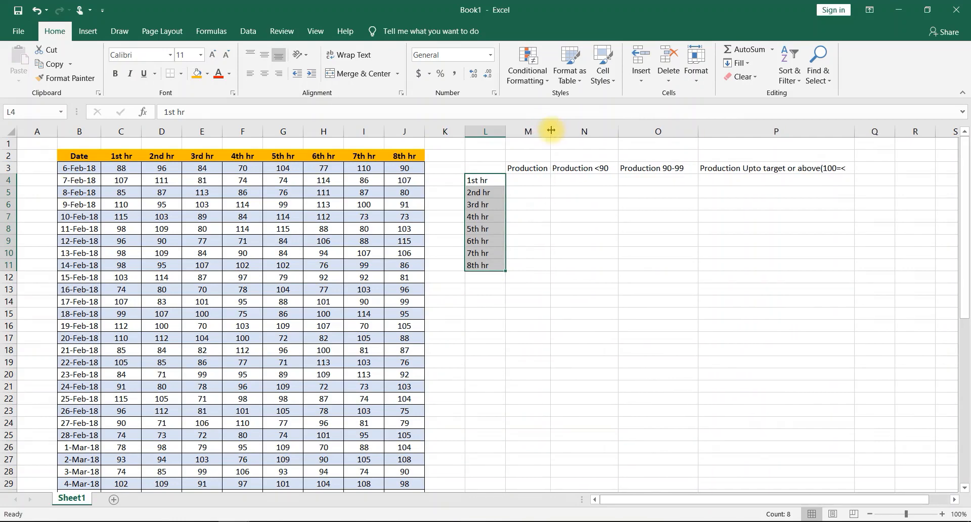
- Enter the heading Hours in cell L3 above the list of hours
left_click(514, 183)
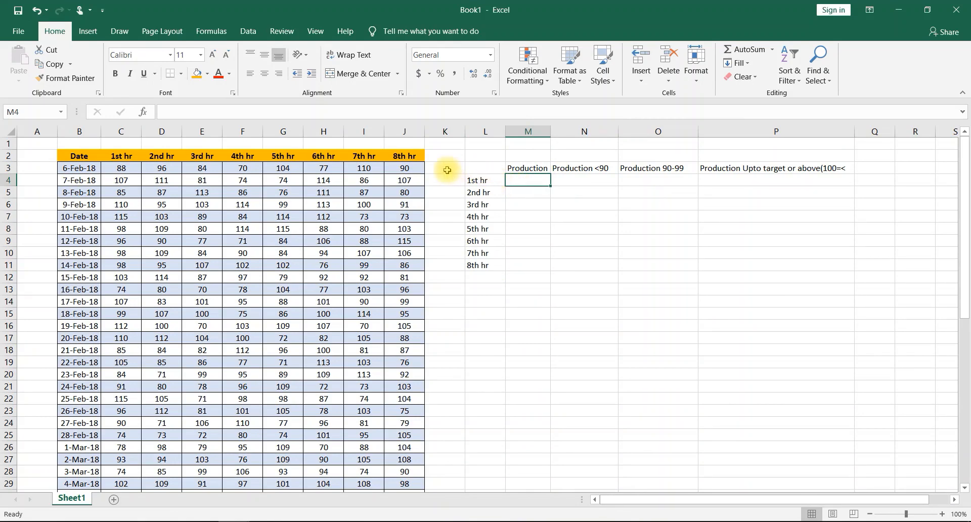
left_click(490, 170)
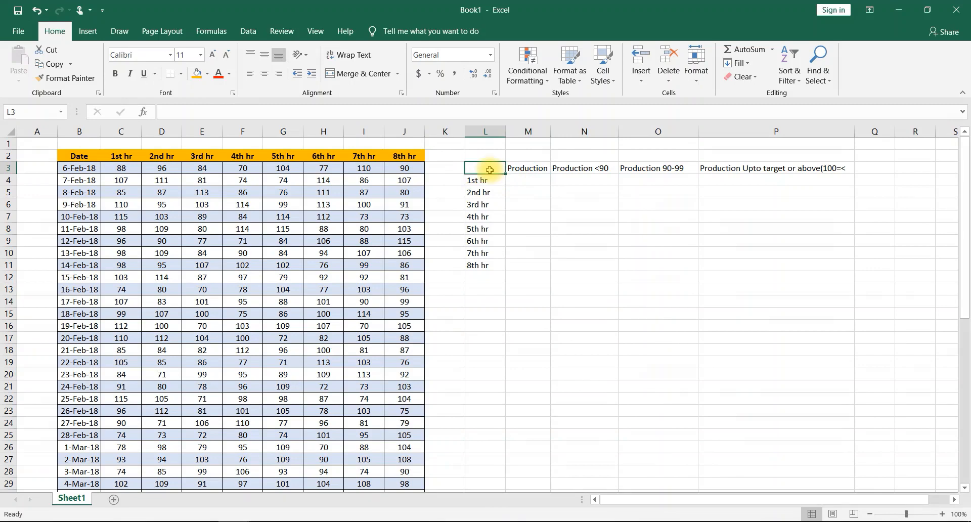
type("h")
key("BackSpace")
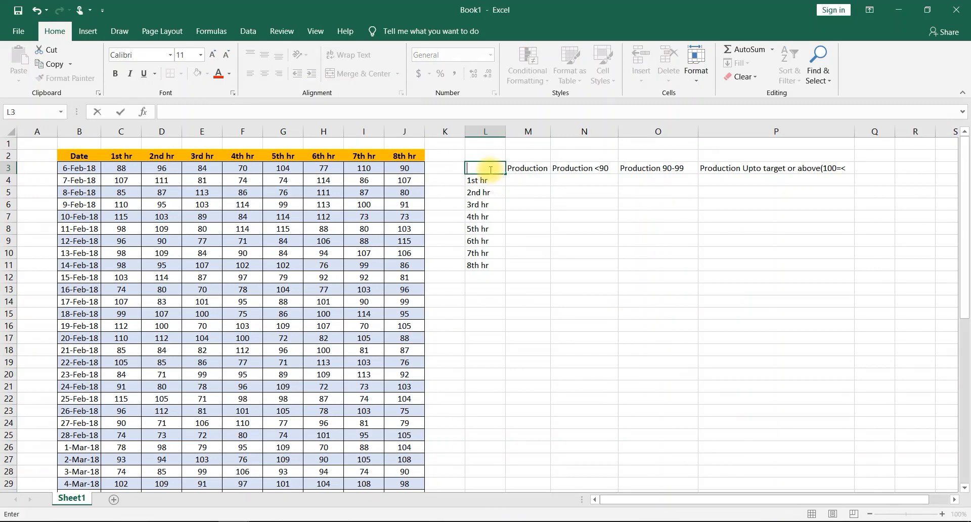
type("Hours")
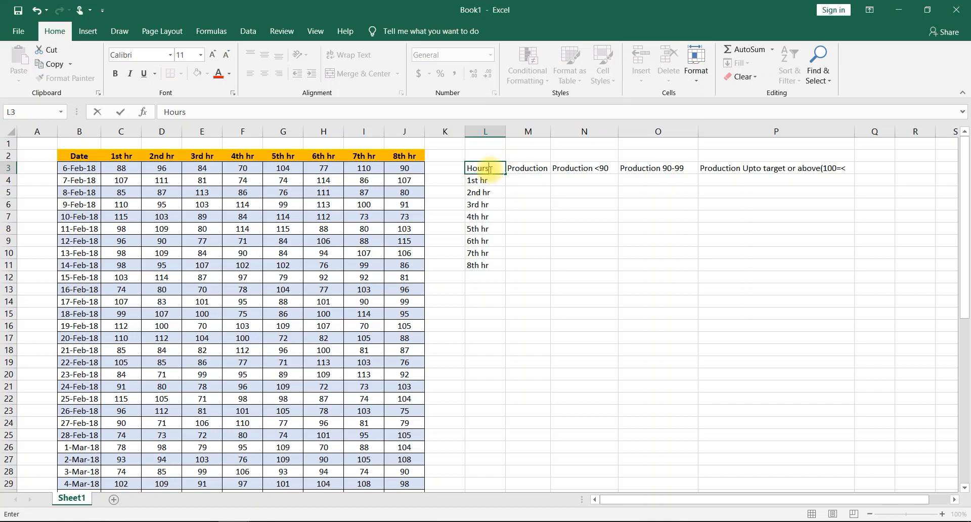
left_click(449, 166)
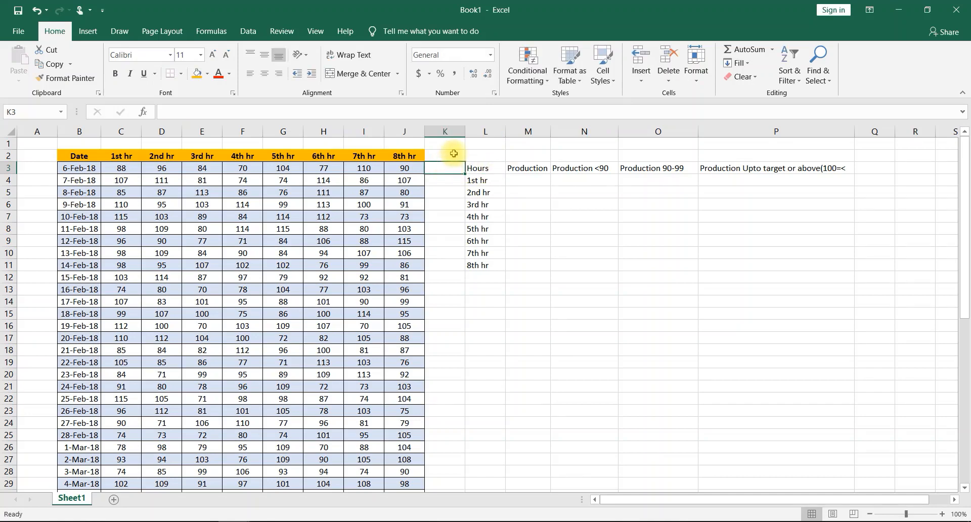
right_click(441, 131)
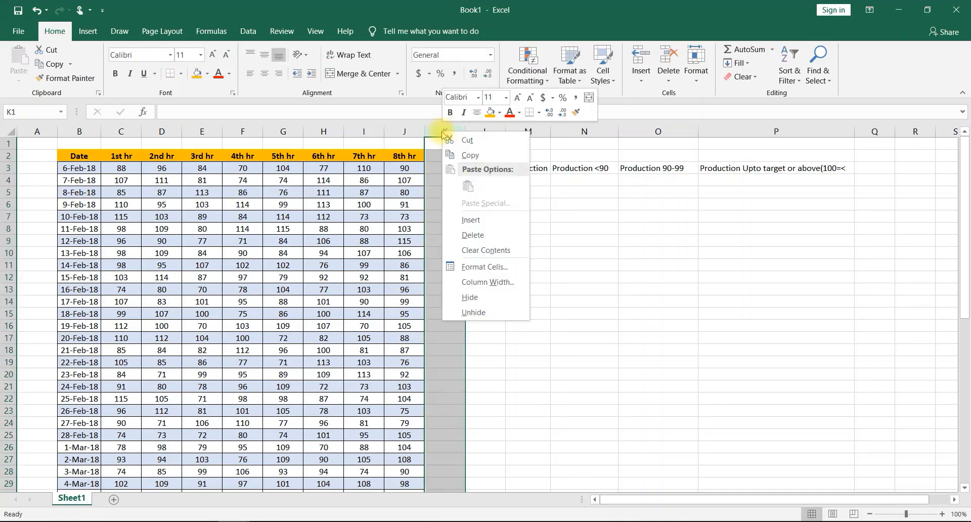
left_click(494, 217)
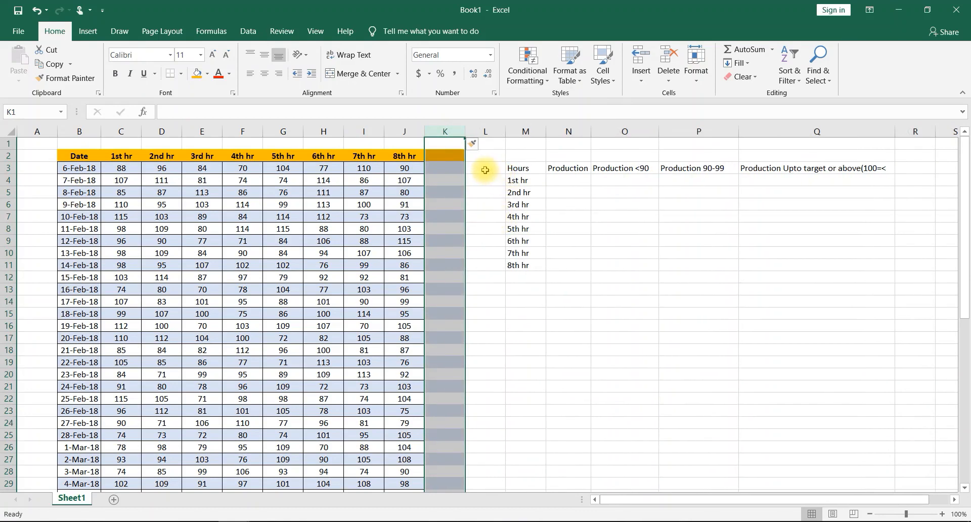
key("ctrl+z")
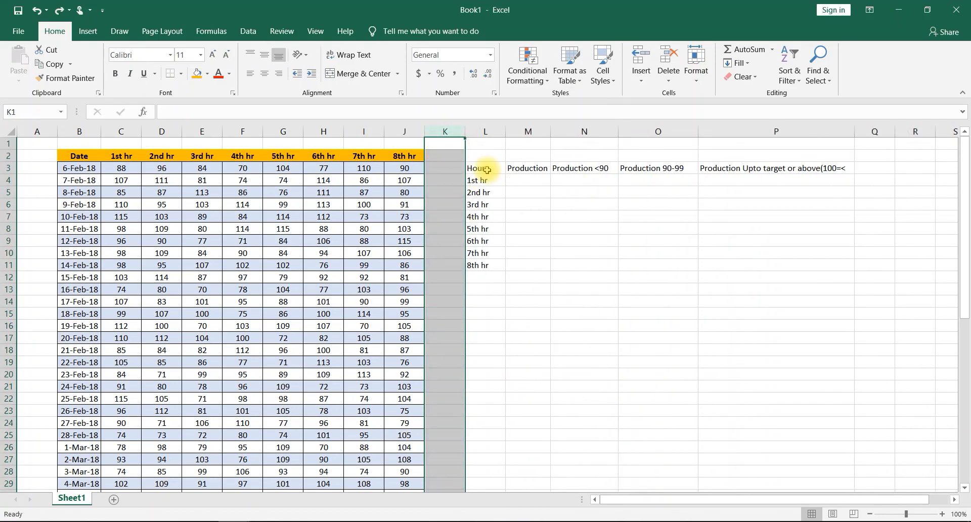
left_click(447, 168)
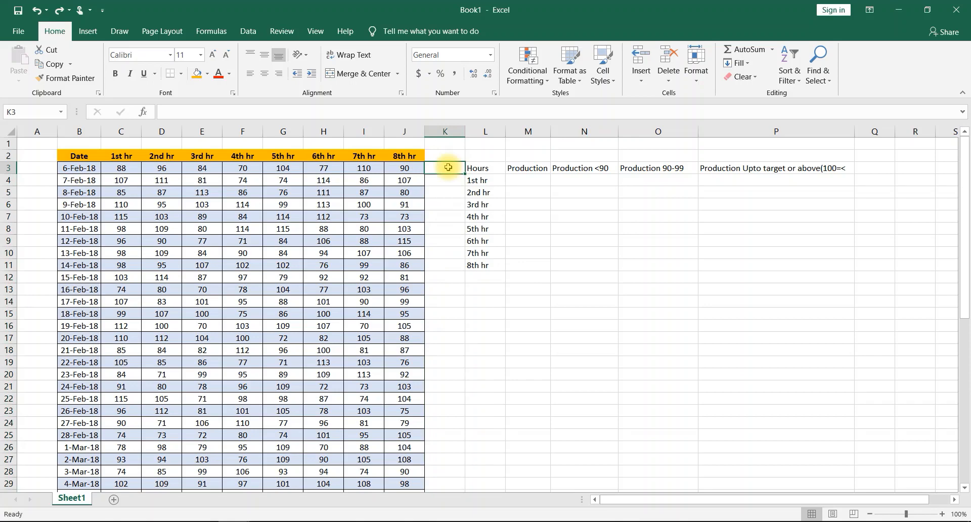
- Insert a blank column before the Hours column and fill cell L3 with light blue
key("ctrl+y")
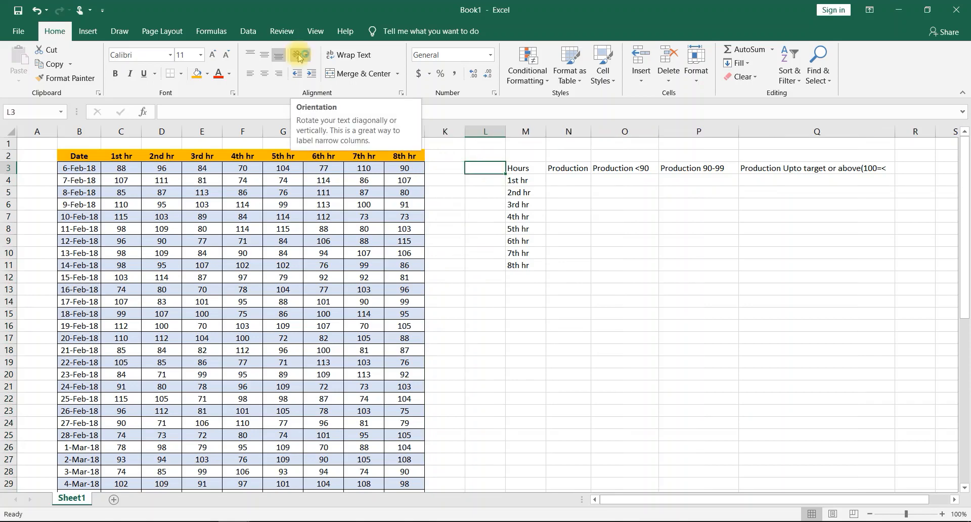
left_click(207, 75)
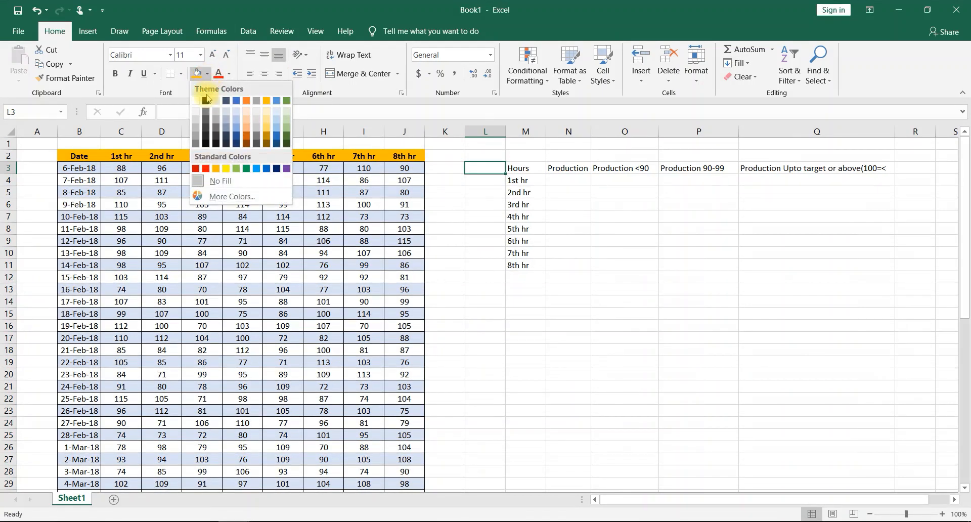
left_click(276, 132)
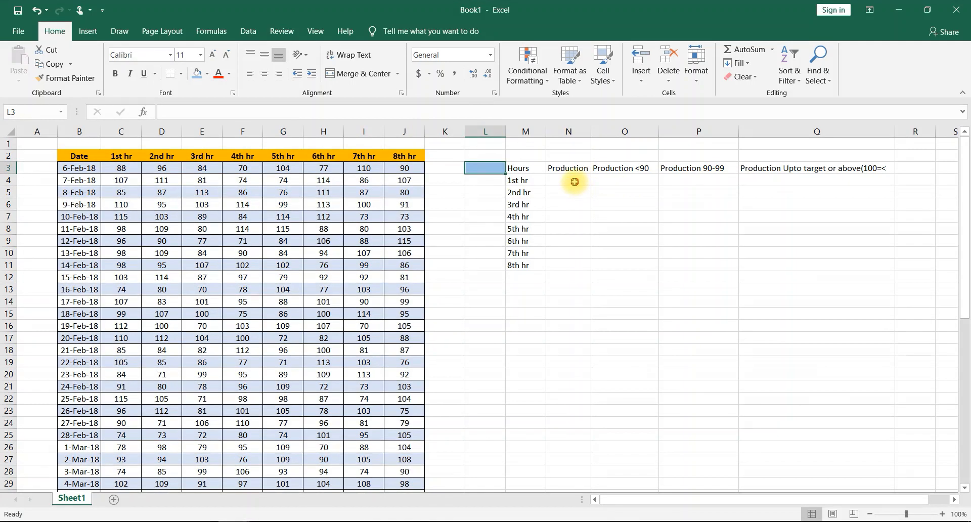
- Start a VLOOKUP formula in N4 with the absolute reference $L$3 as the lookup value
left_click(575, 181)
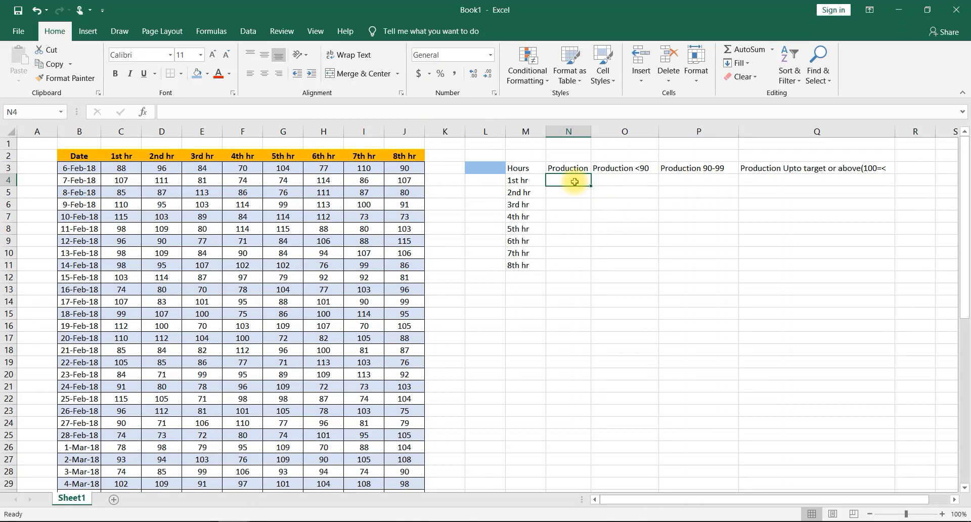
type("=")
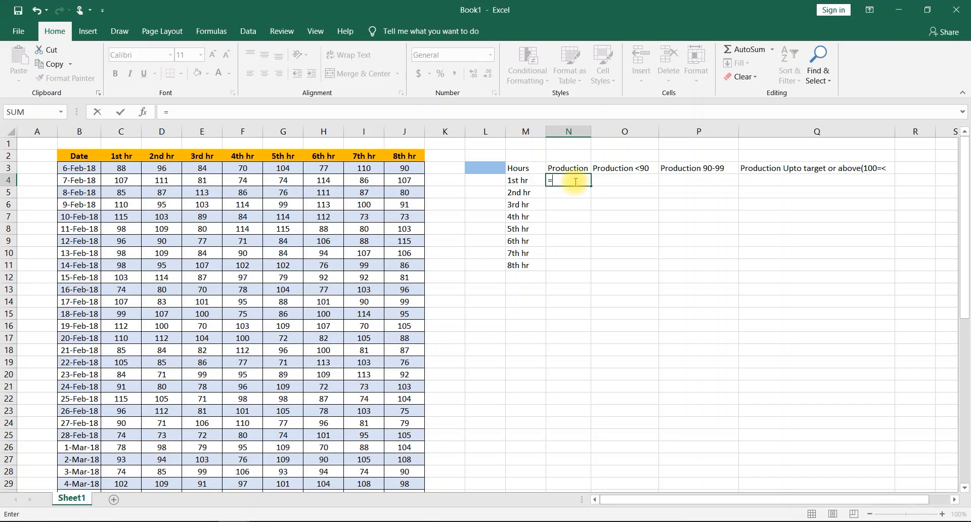
type("vlo")
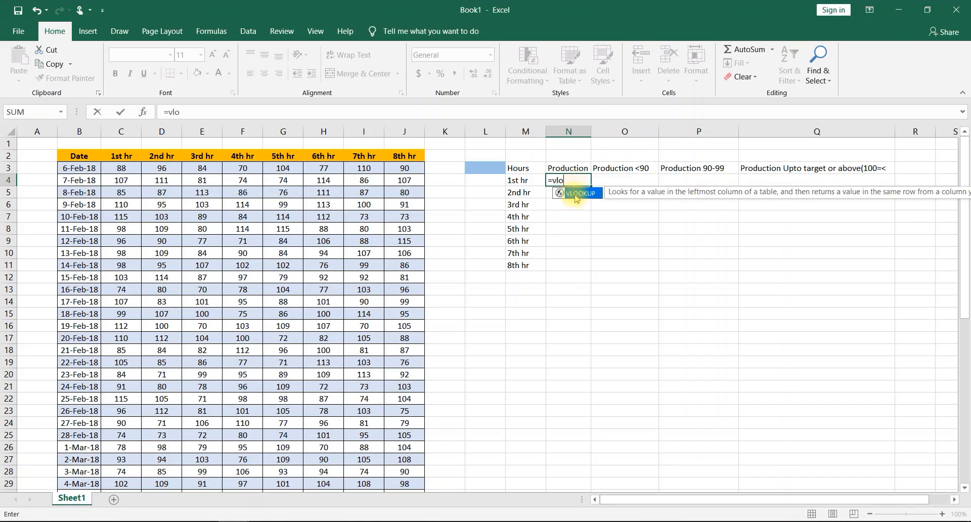
double_click(577, 195)
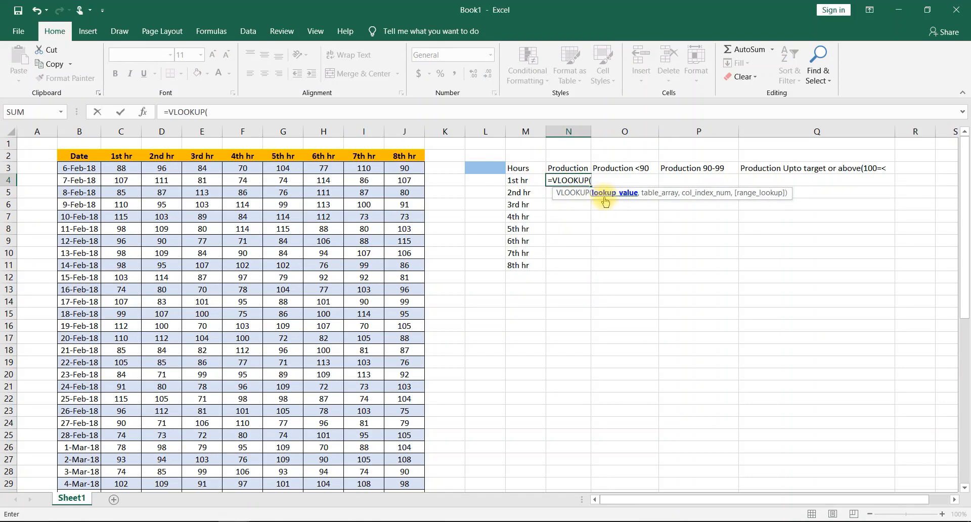
left_click(476, 168)
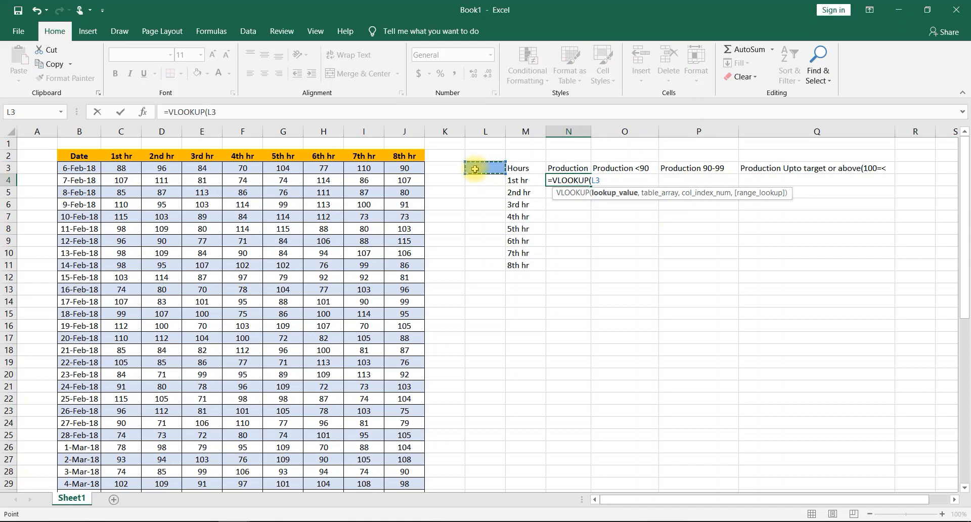
left_click(591, 180)
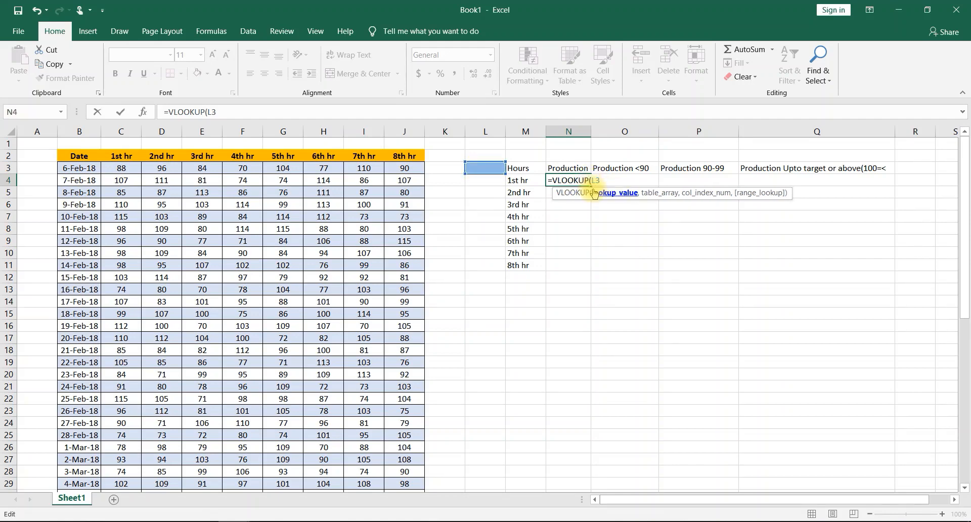
type("$L$3,")
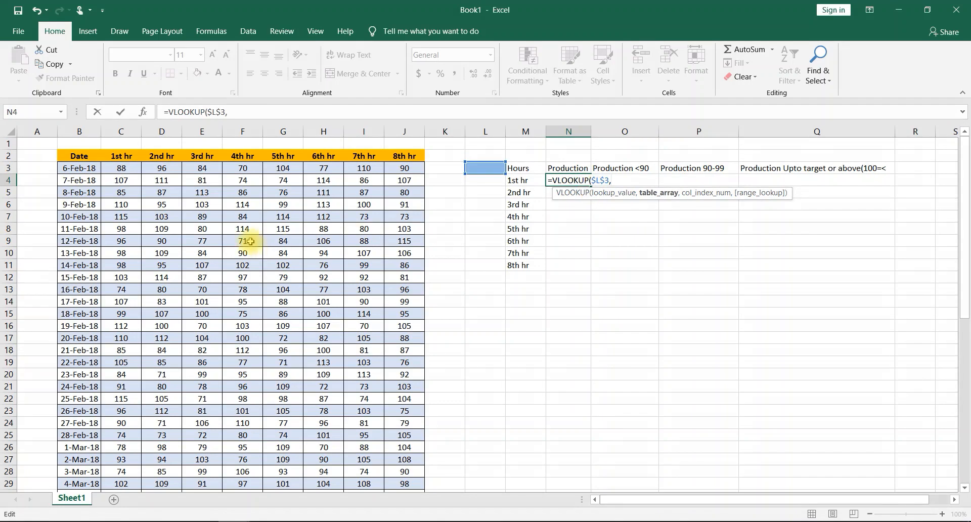
- Set the VLOOKUP table array to the dated production data as the absolute range $B$3:$J$55
left_click_drag(86, 168, 406, 427)
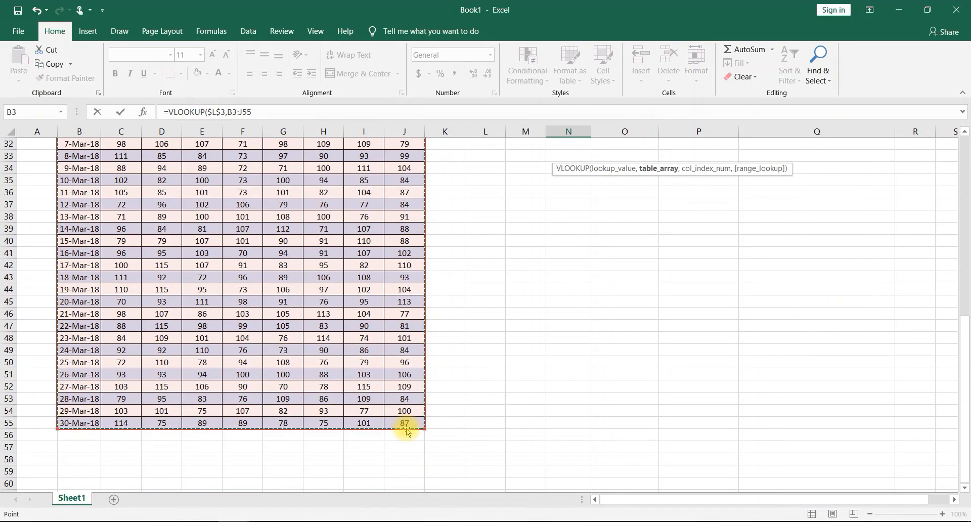
left_click(229, 112)
key("Right")
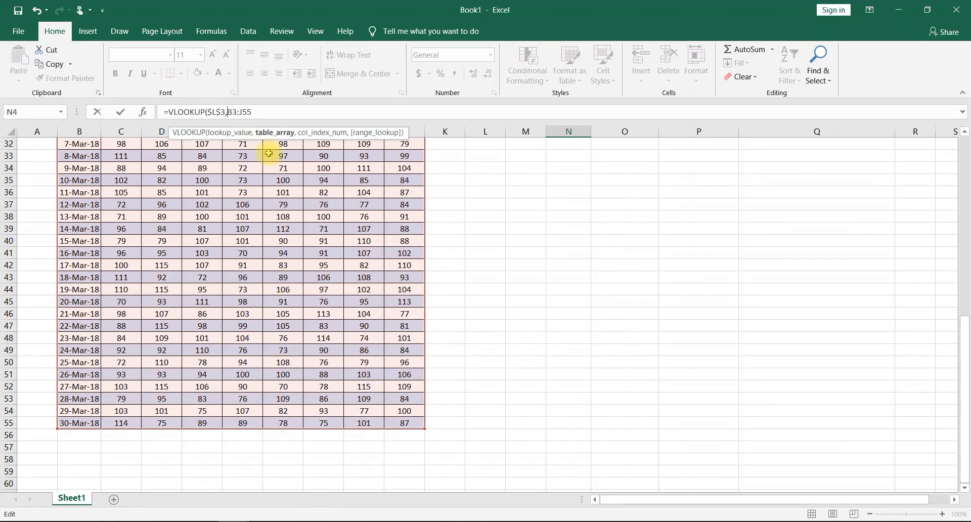
type("$")
key("Right")
type("$")
key("Right")
key("Right")
type("$")
key("Right")
type("$L$")
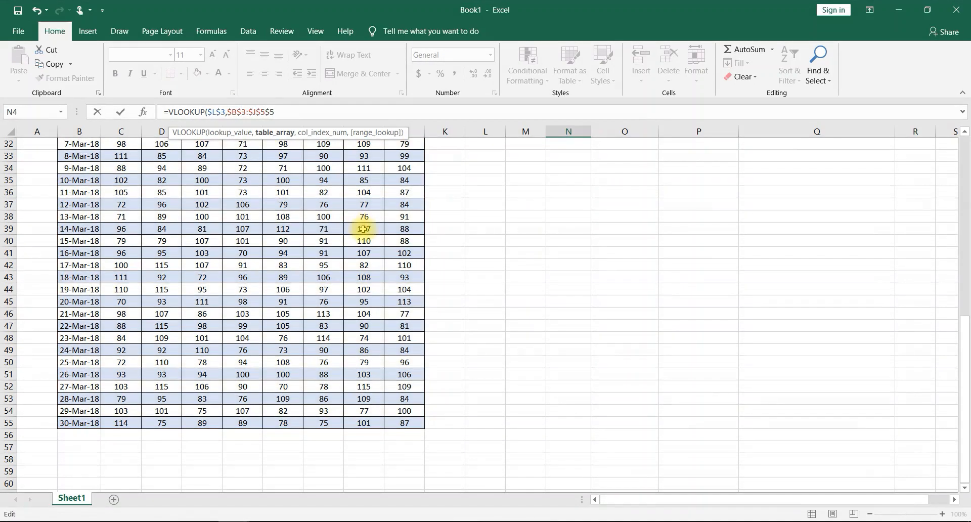
scroll(364, 228, "up", 10)
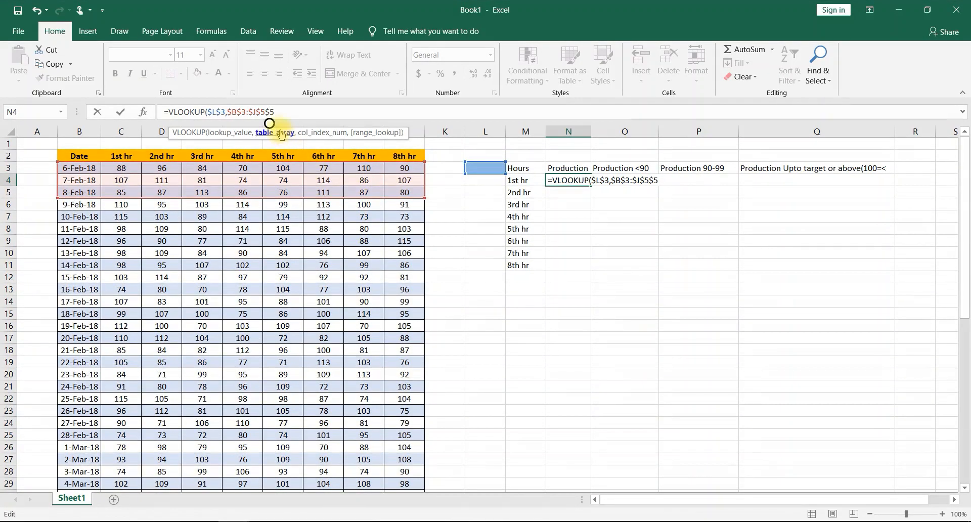
left_click(271, 112)
key("BackSpace")
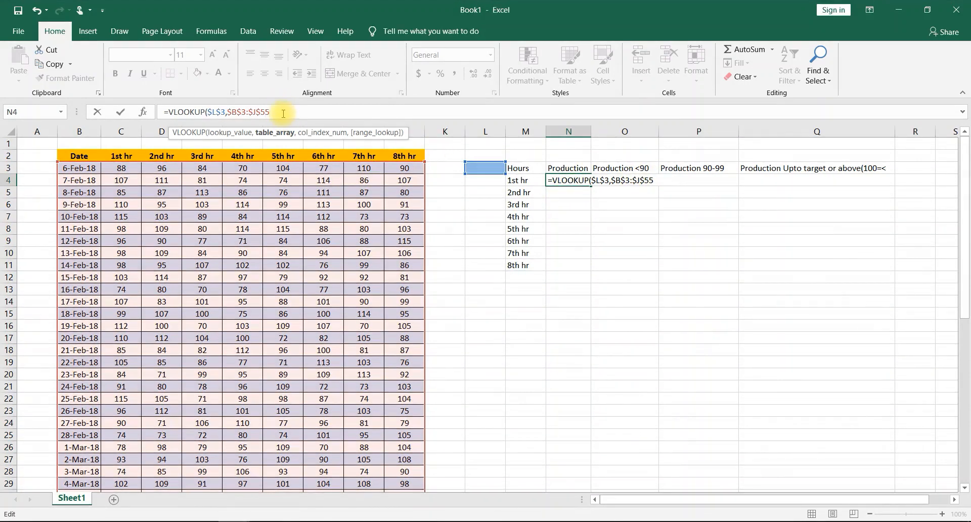
- Finish the VLOOKUP with column index 2 and range lookup 0, and fill the formula down from N4 to N11
type(",2")
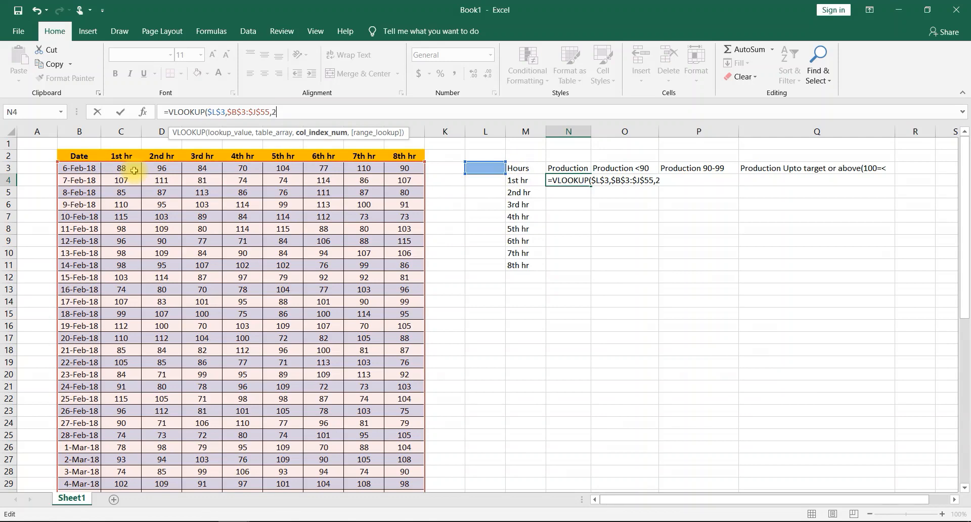
type(",")
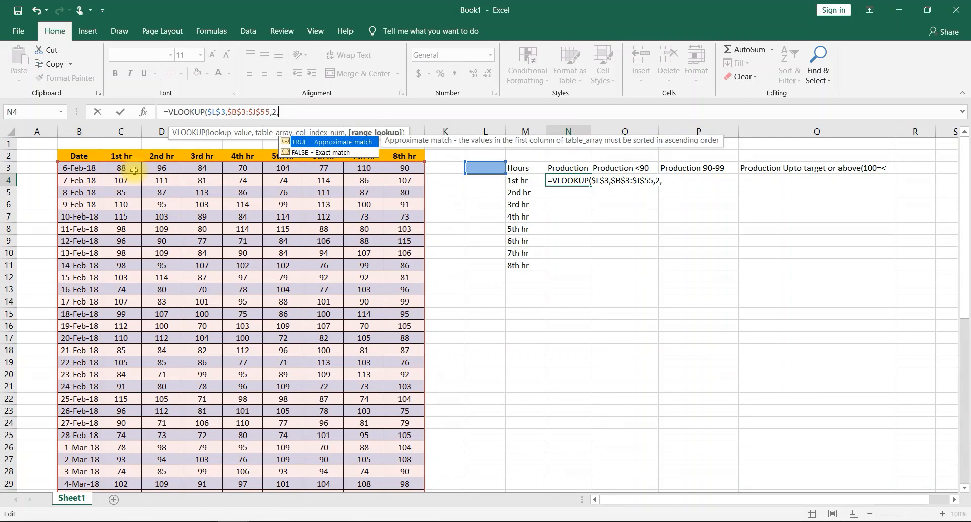
type("0)")
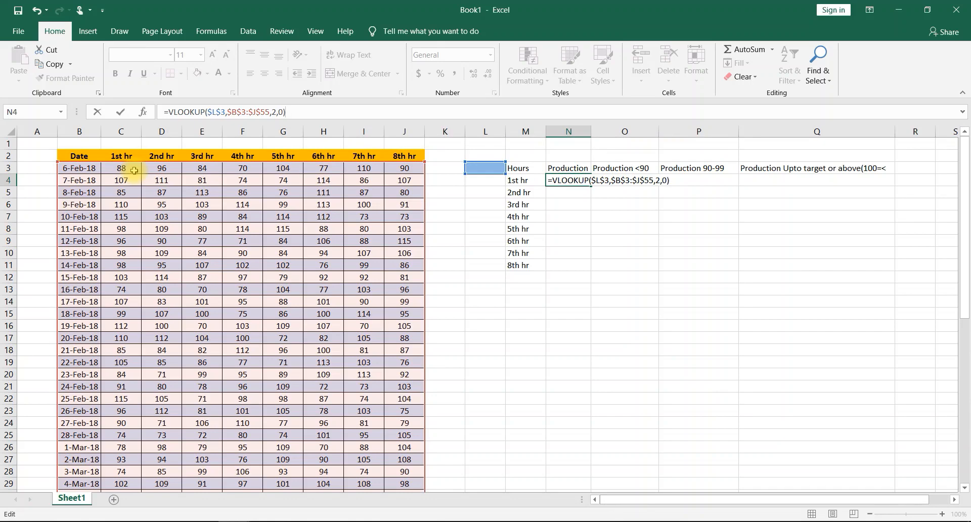
key("Return")
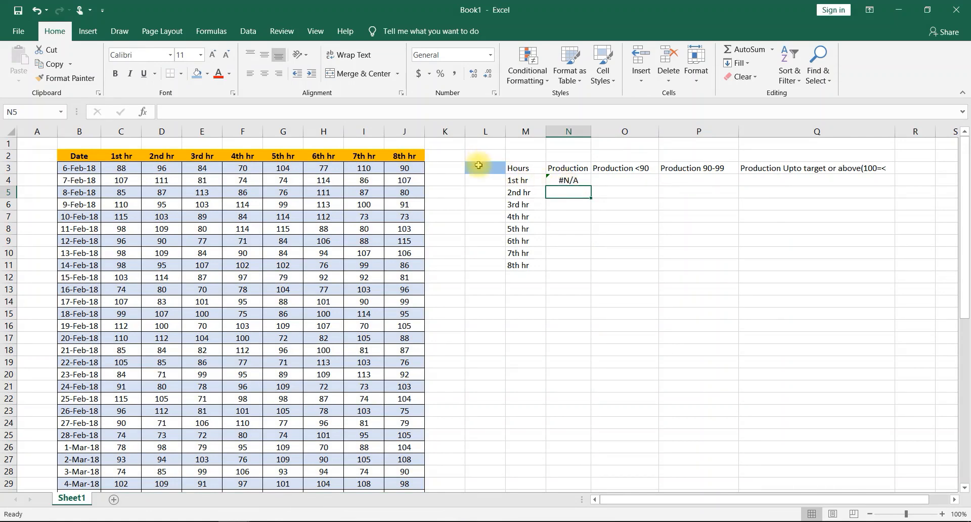
left_click(578, 179)
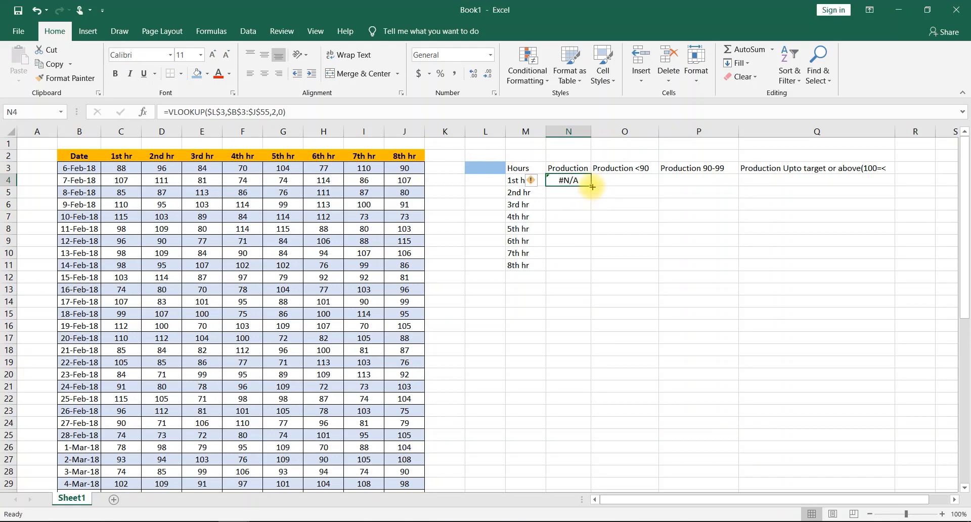
left_click_drag(592, 187, 582, 271)
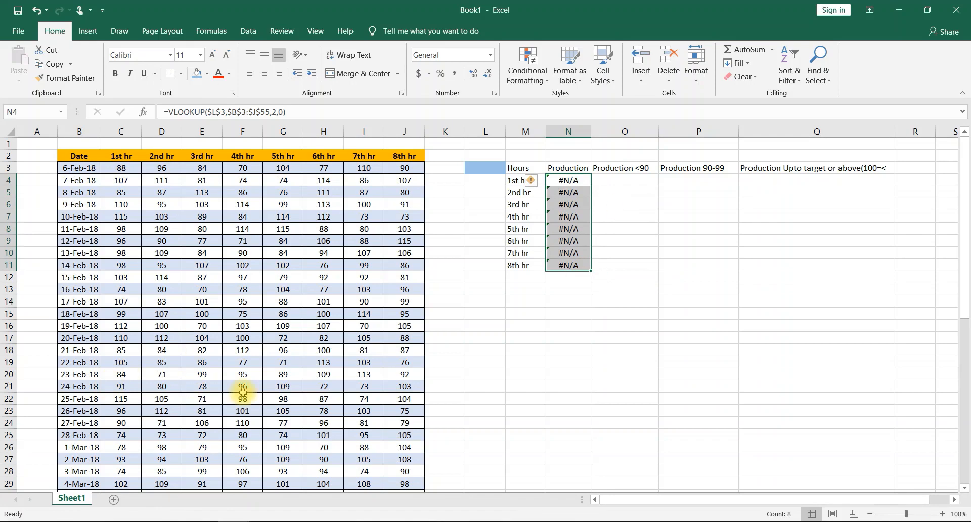
- Copy the date 7-Feb-18 from B4 into the lookup cell L3
left_click(80, 184)
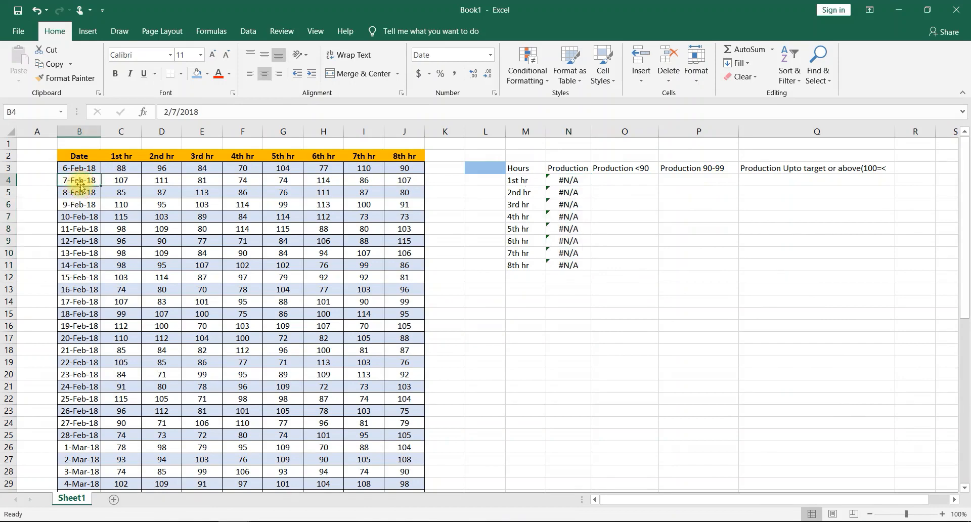
key("ctrl+c")
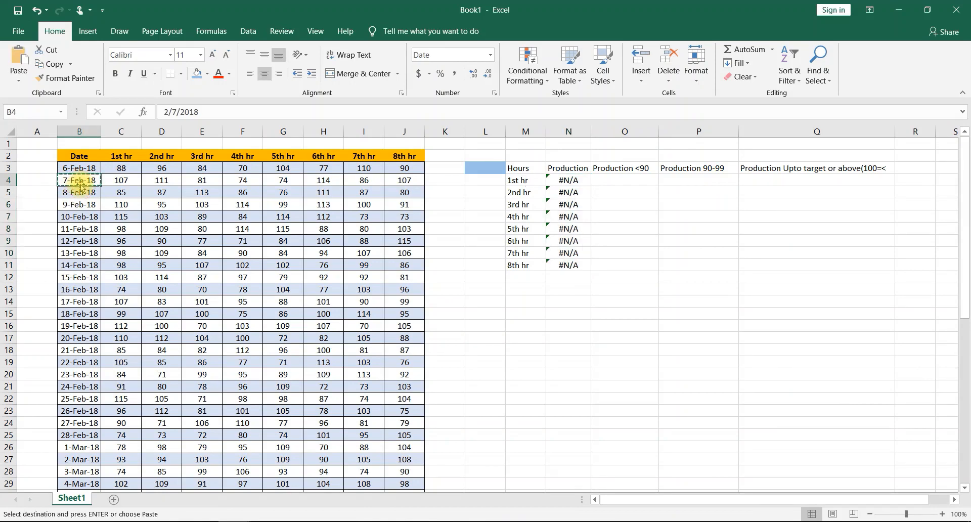
left_click(479, 167)
key("ctrl+v")
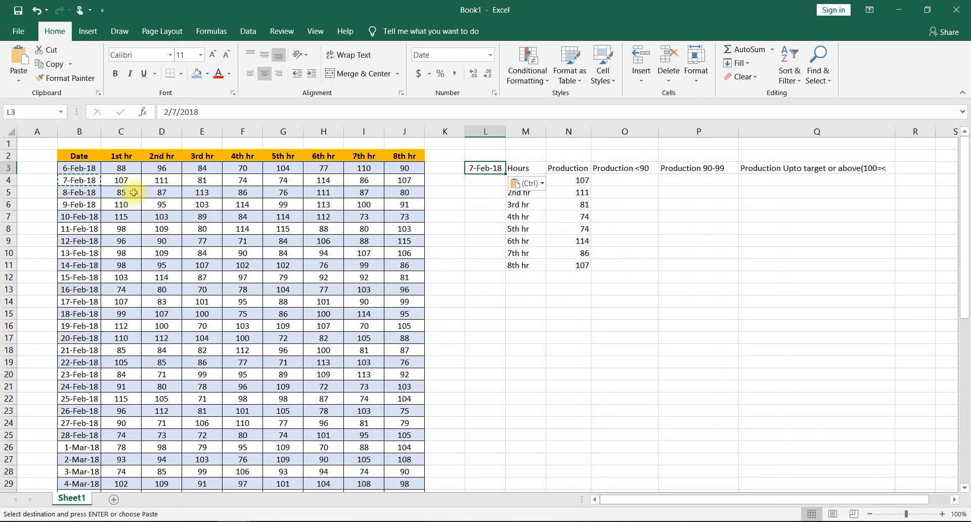
key("Escape")
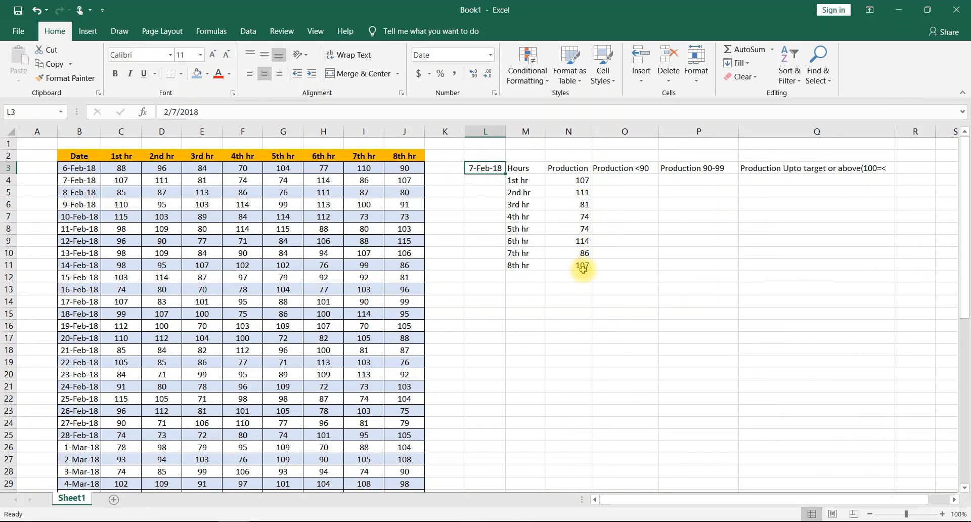
- Start an IF formula in O4 with the logical test N4<90
left_click(615, 179)
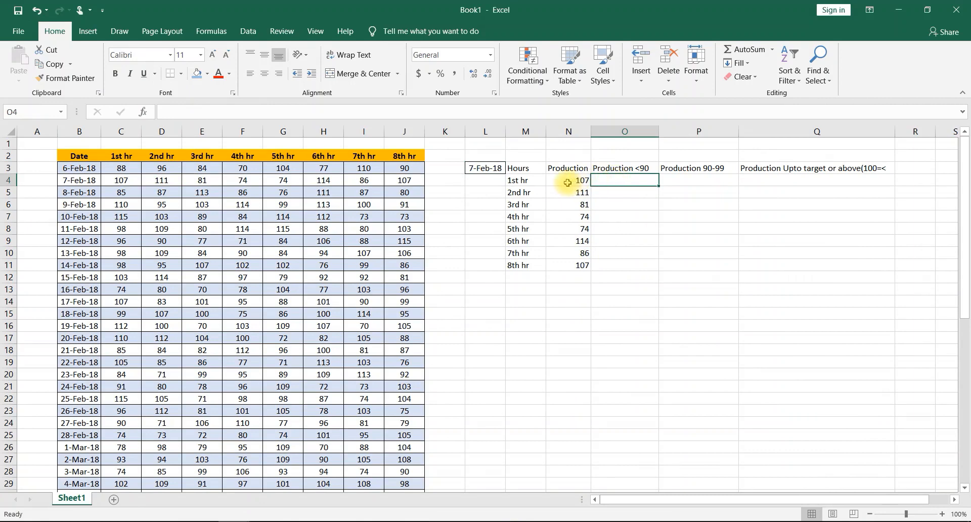
double_click(623, 179)
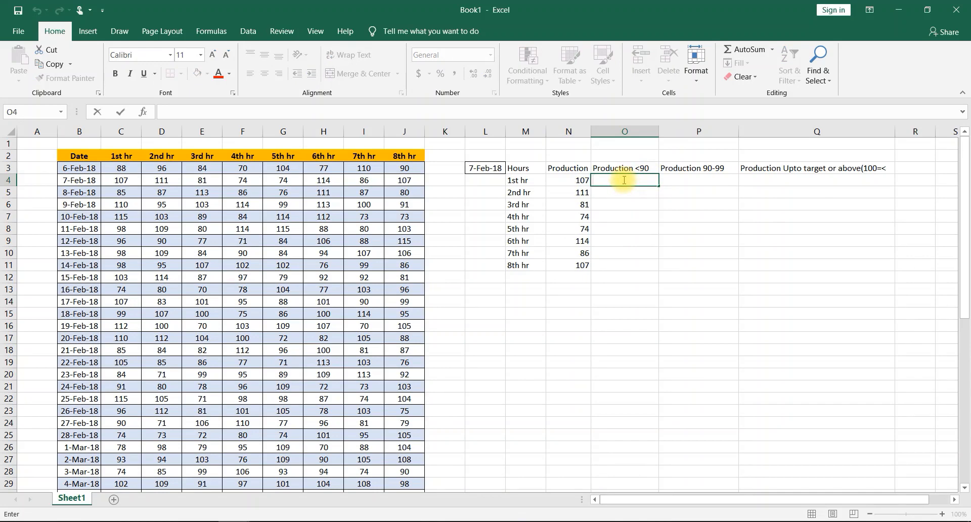
type("=")
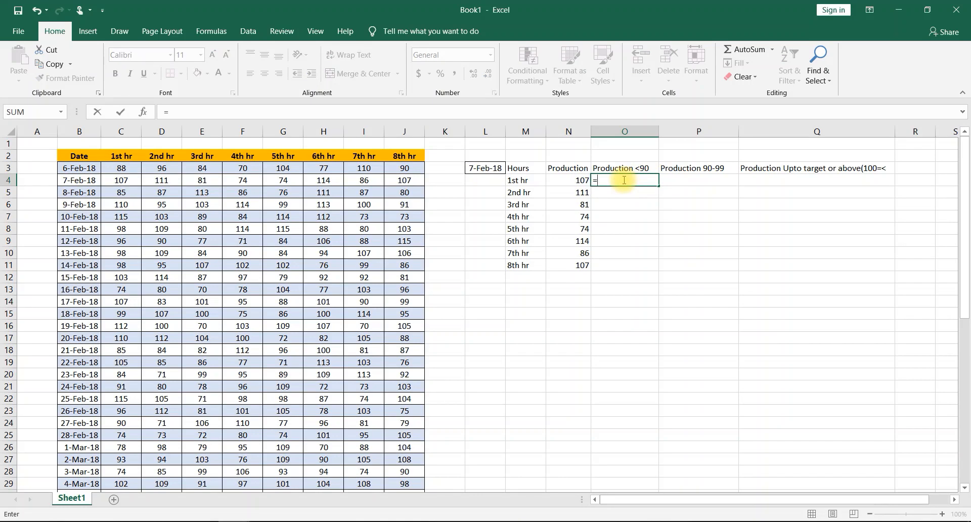
type("if")
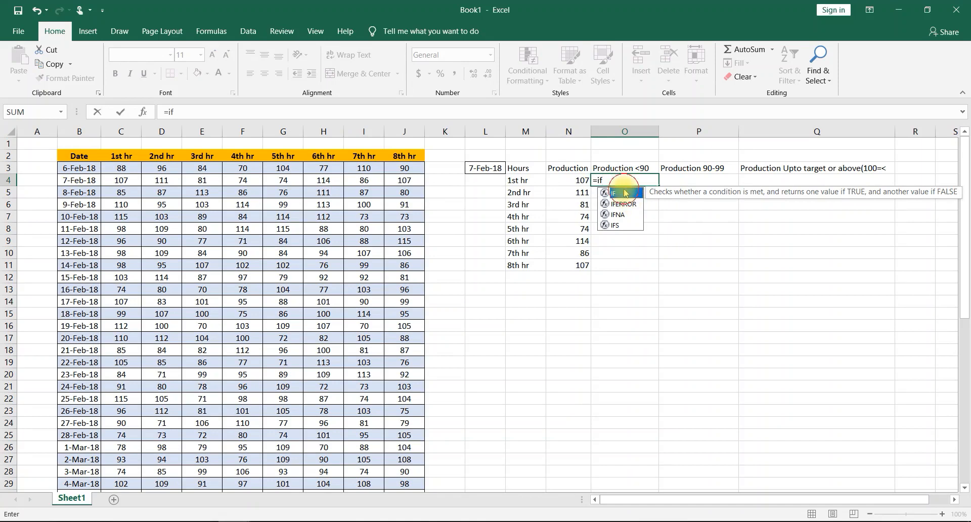
double_click(614, 193)
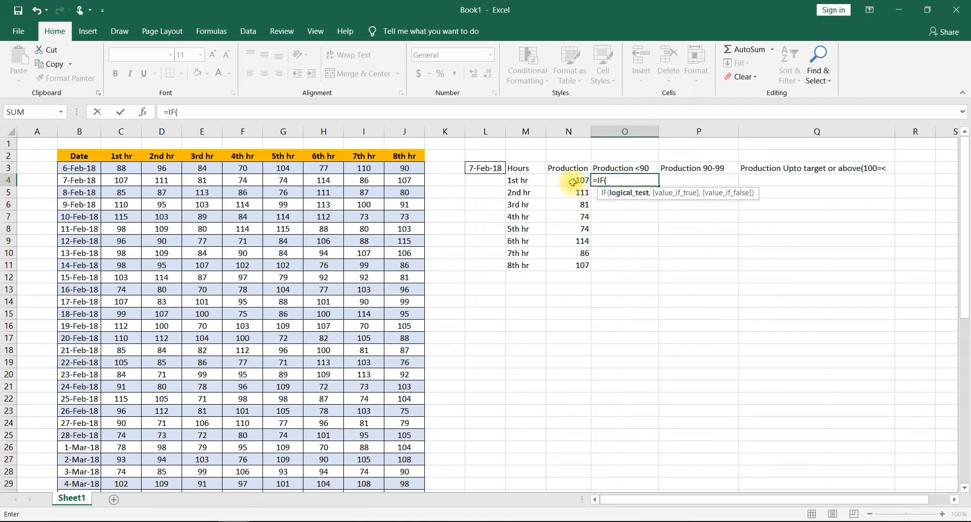
left_click(572, 182)
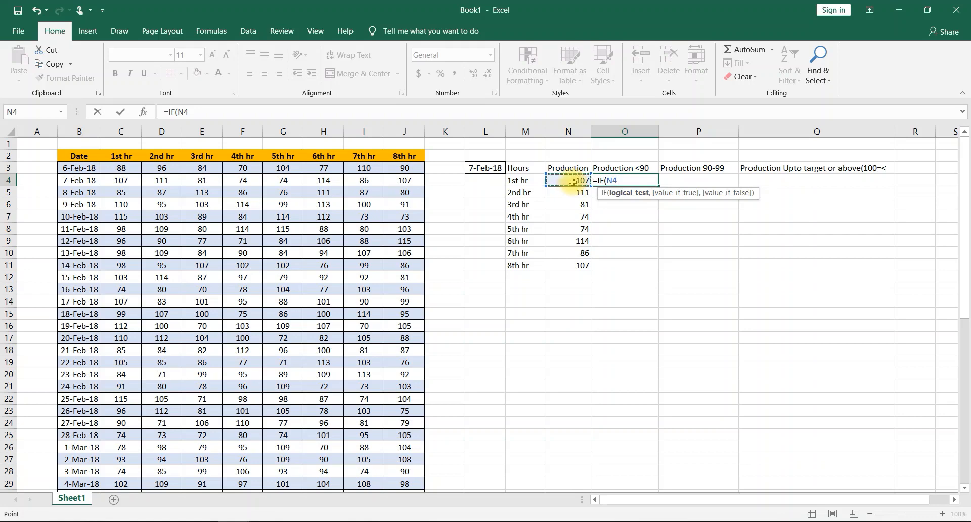
type("<90,")
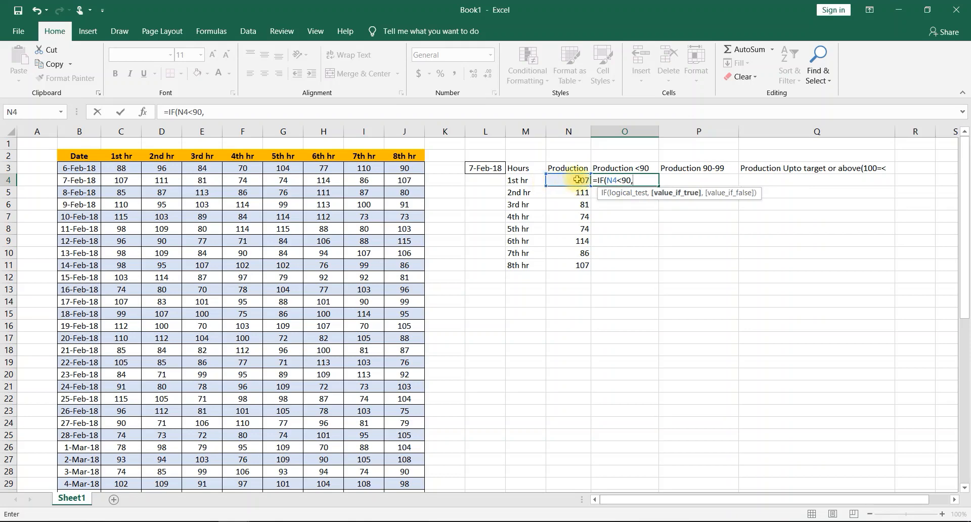
- Complete the IF formula to return N4 when true and "" otherwise, and fill it down from O4 to O11
left_click(576, 181)
type(",")
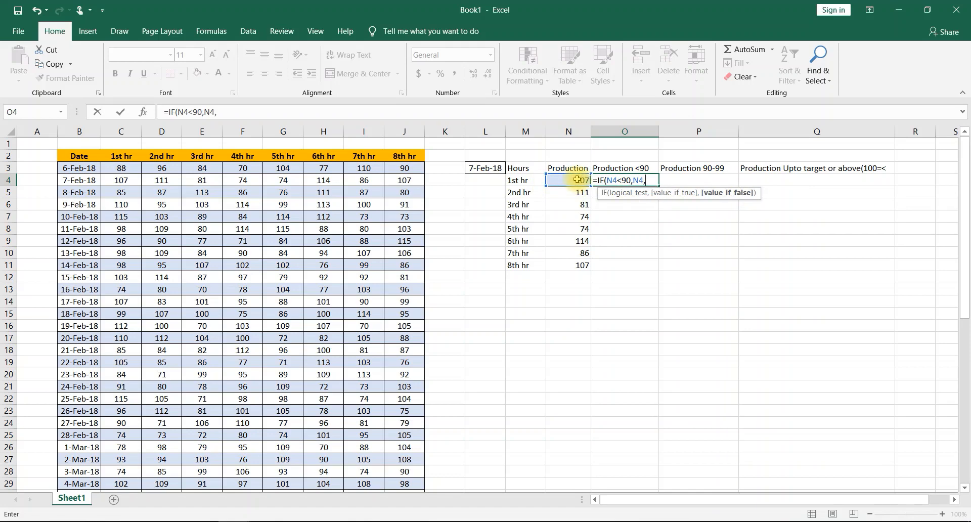
type("\"\")")
key("Return")
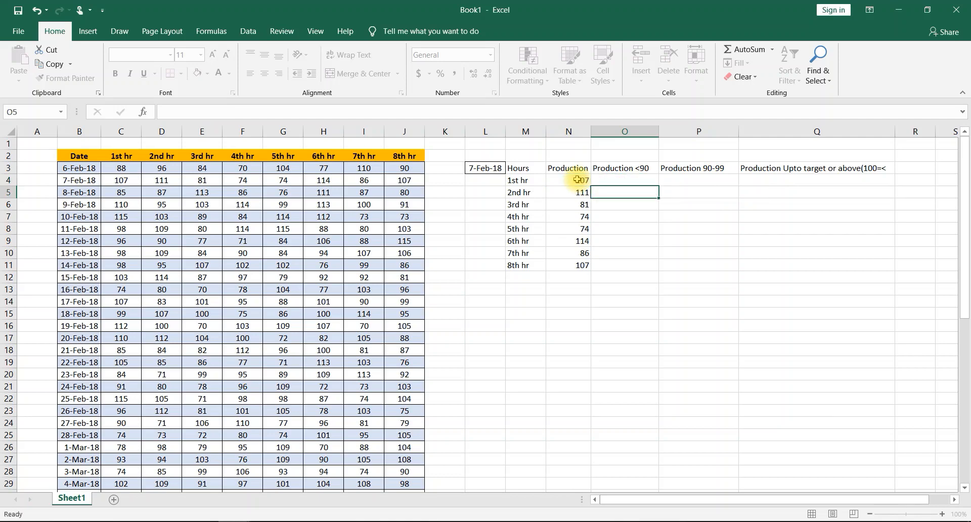
left_click(638, 180)
left_click_drag(658, 186, 641, 263)
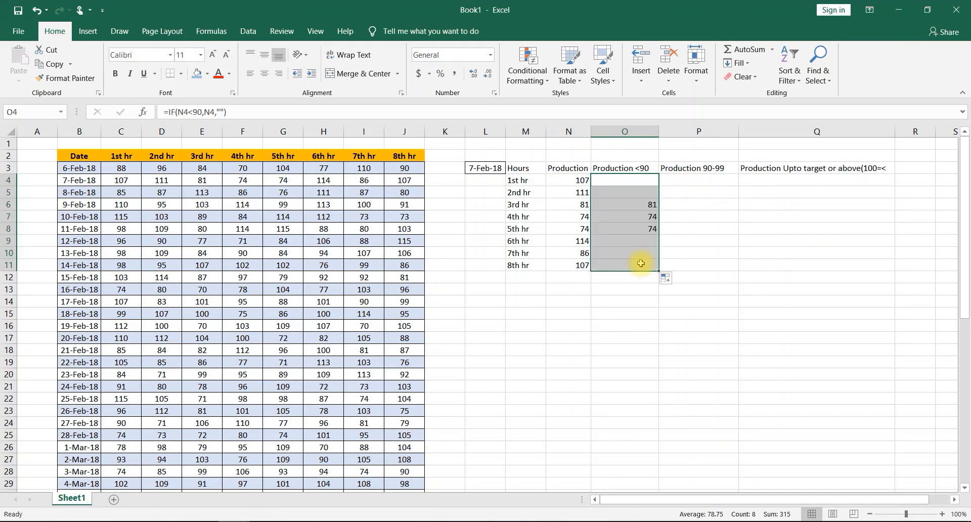
- Start an IF formula in P4 with an AND function as its logical test
left_click(700, 179)
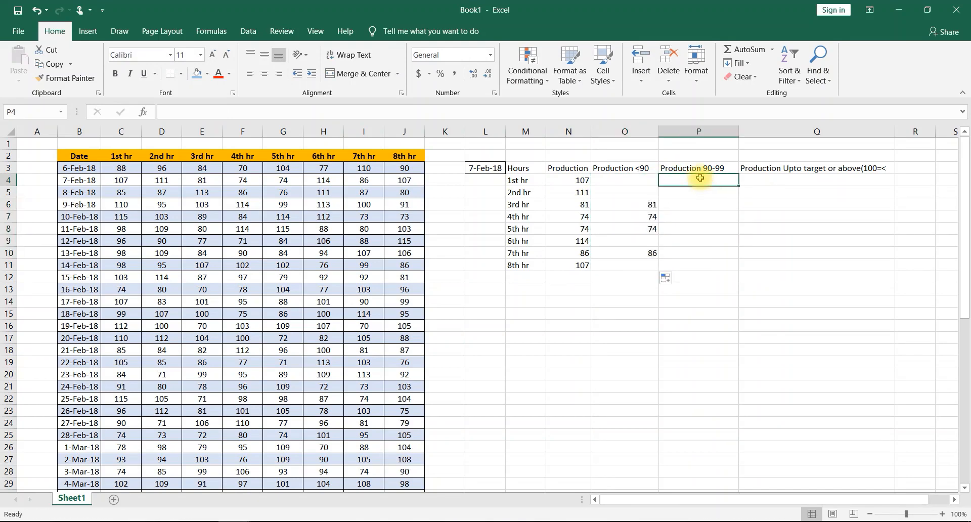
type("=if")
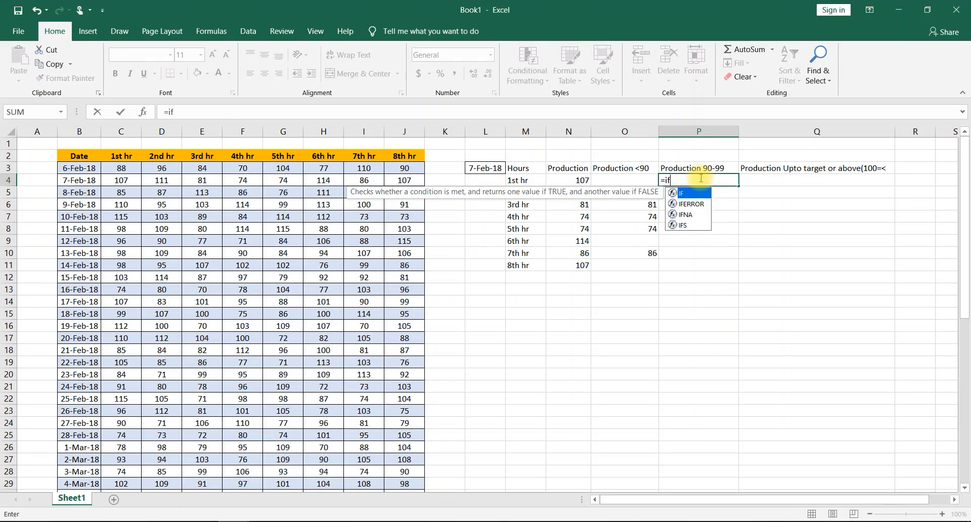
double_click(699, 194)
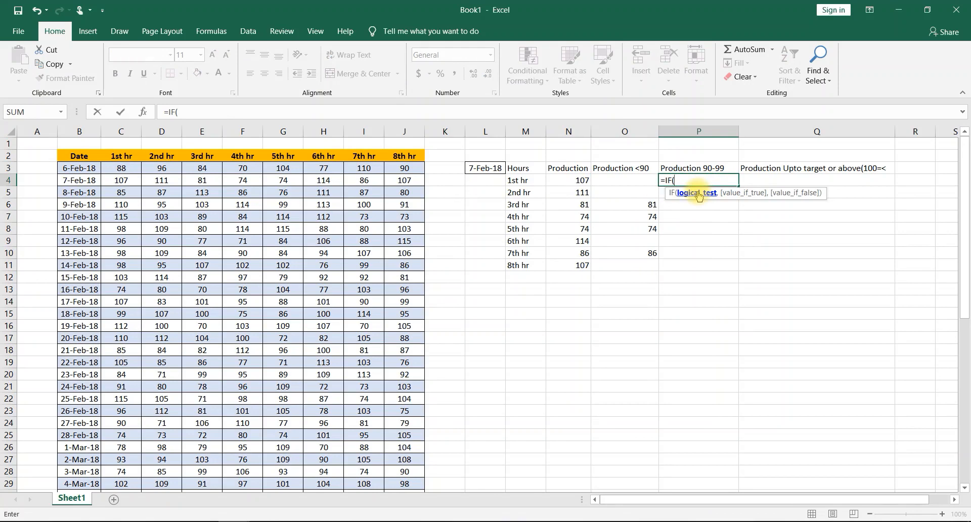
type("and")
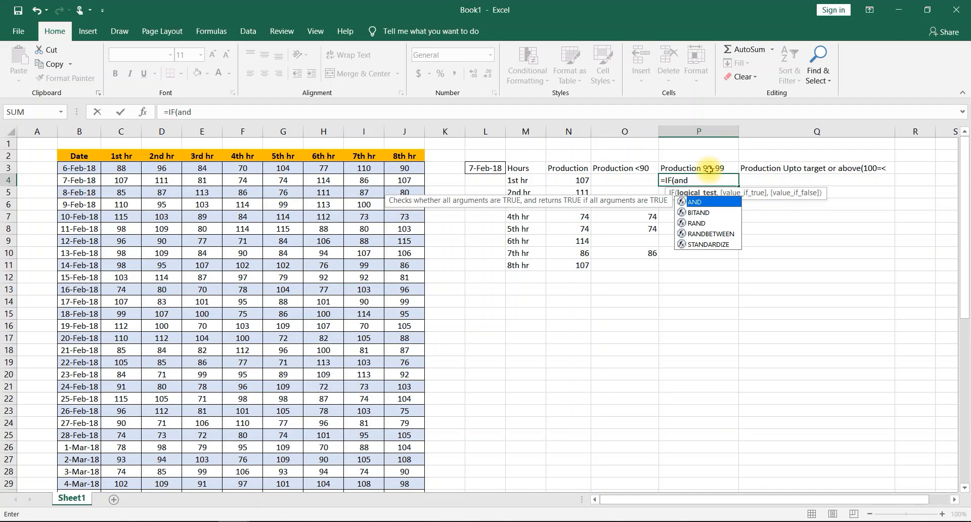
double_click(695, 202)
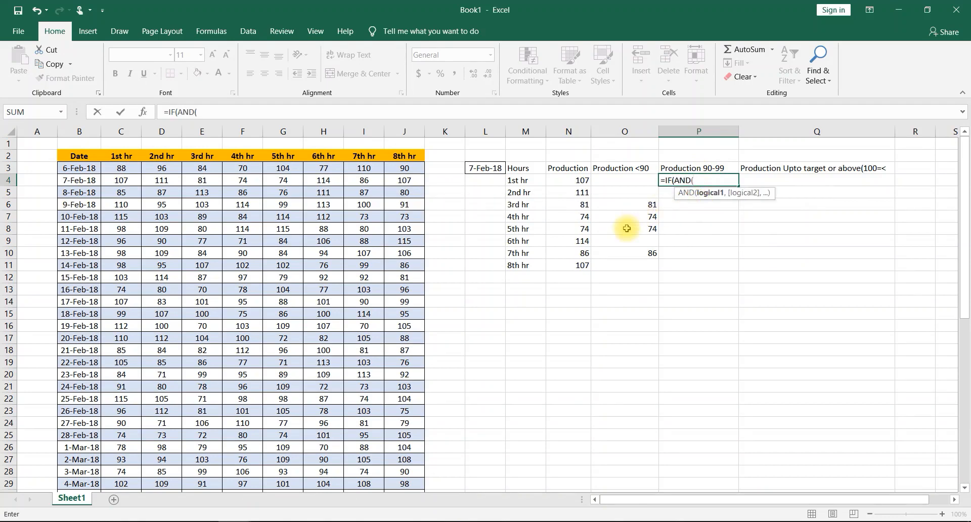
- Enter N4<90 and N4<=90 as the two AND conditions in the P4 formula
left_click(582, 181)
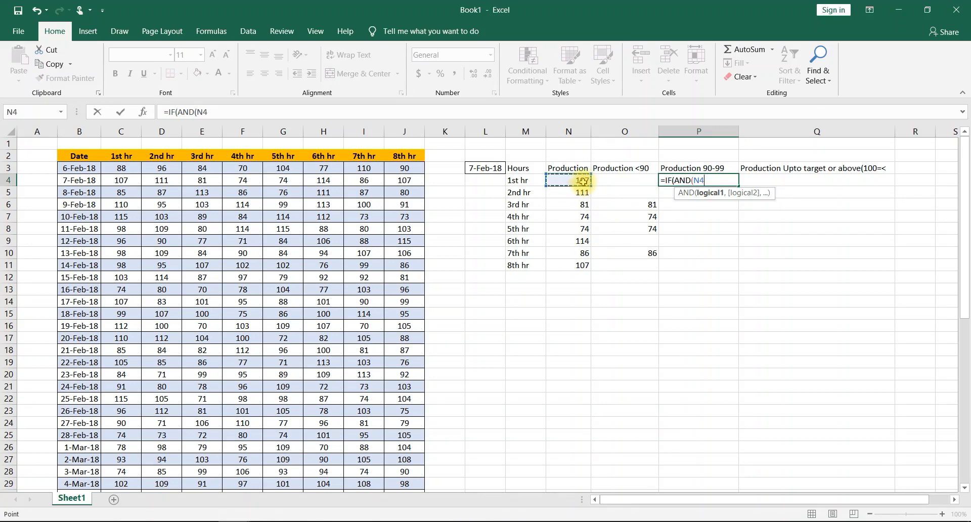
type("<90,")
left_click(583, 181)
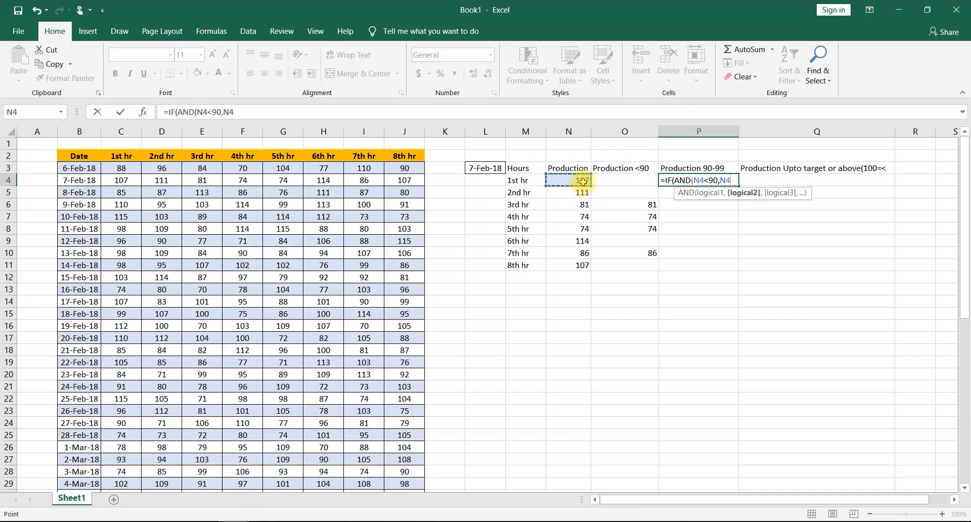
type("<=90")
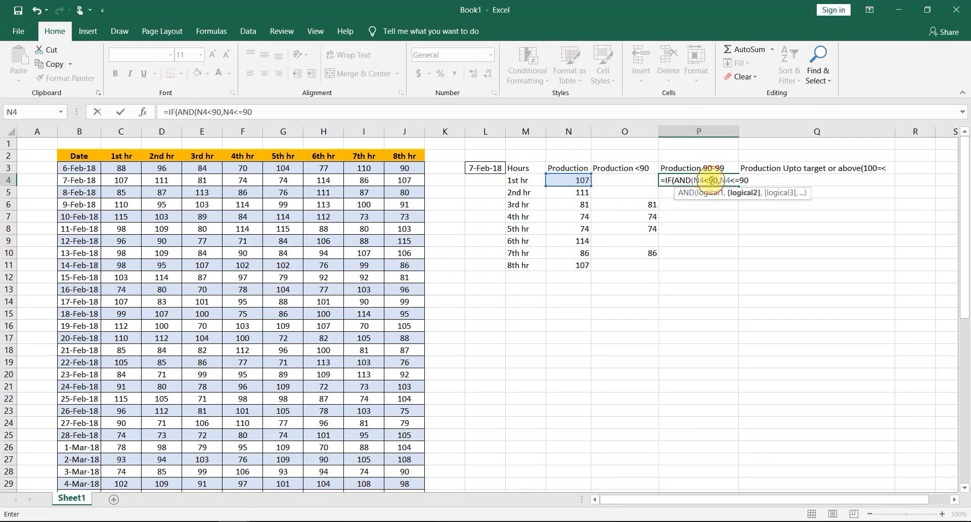
- Correct the first AND condition in the P4 formula to N4>=90
left_click(710, 180)
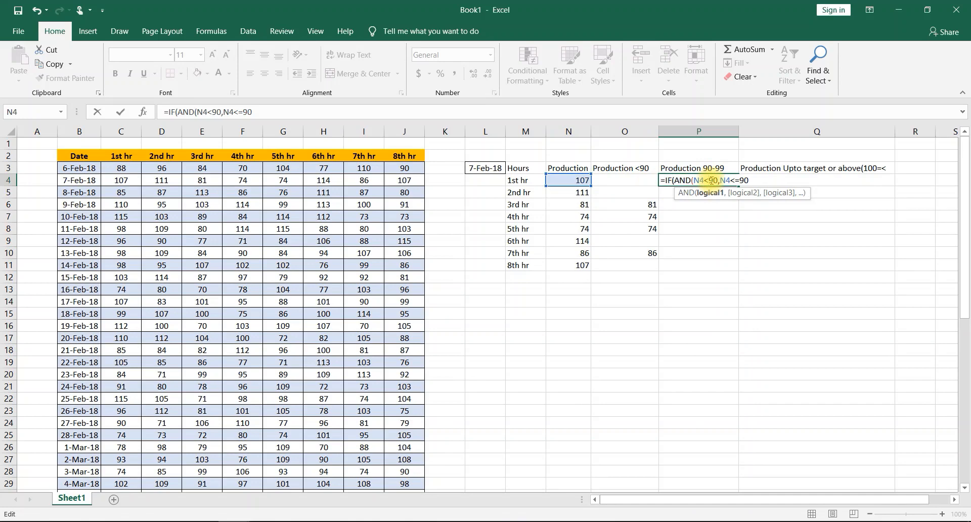
key("BackSpace")
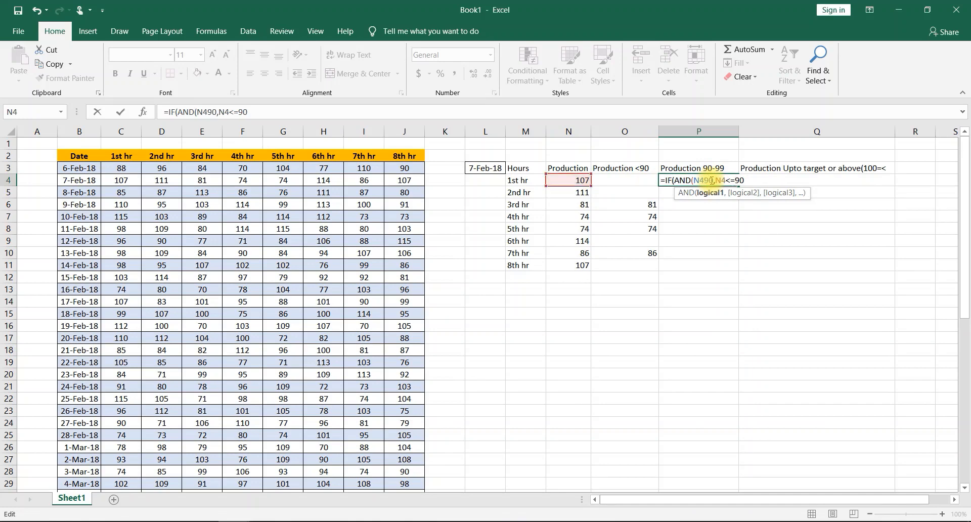
key("Home")
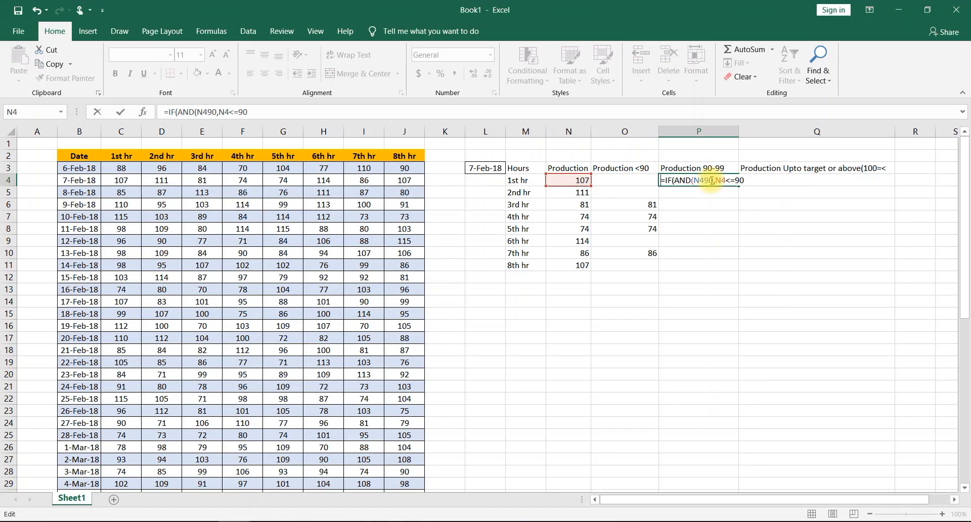
left_click(704, 181)
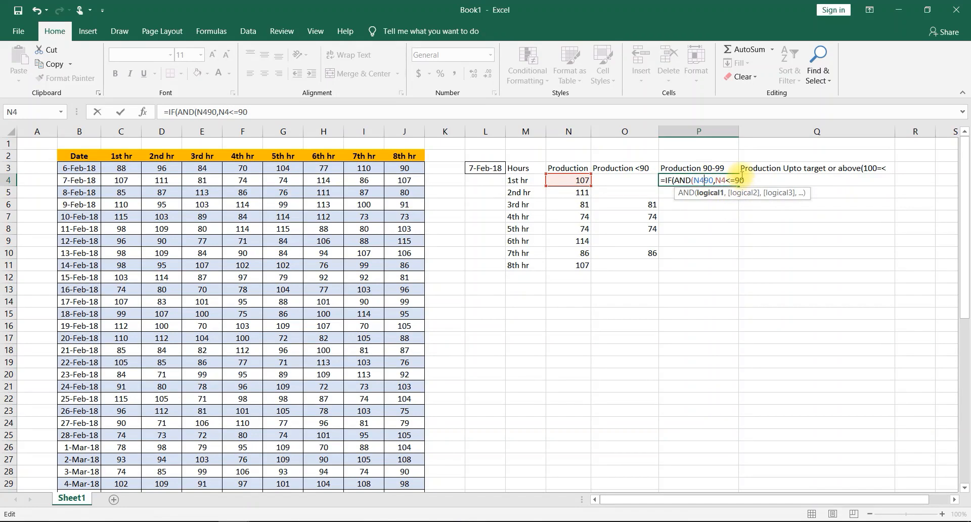
type(">")
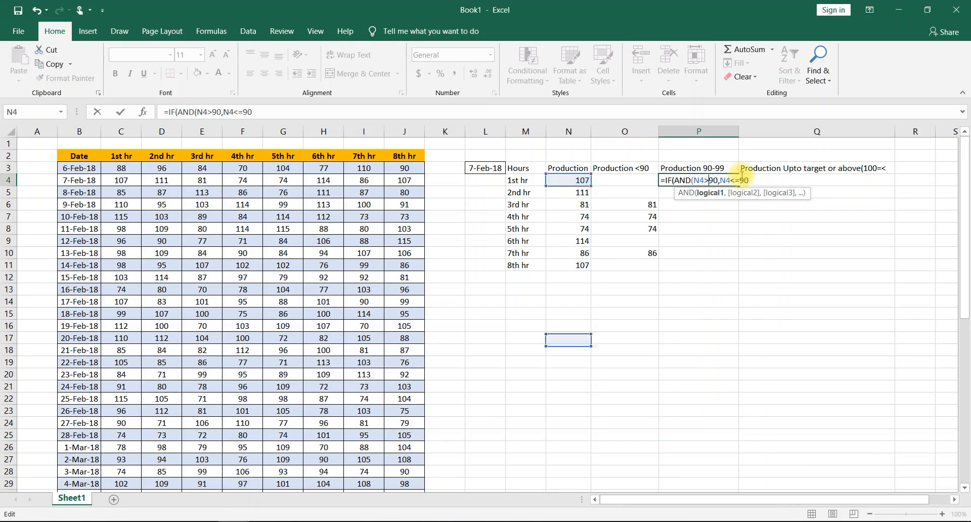
type("=")
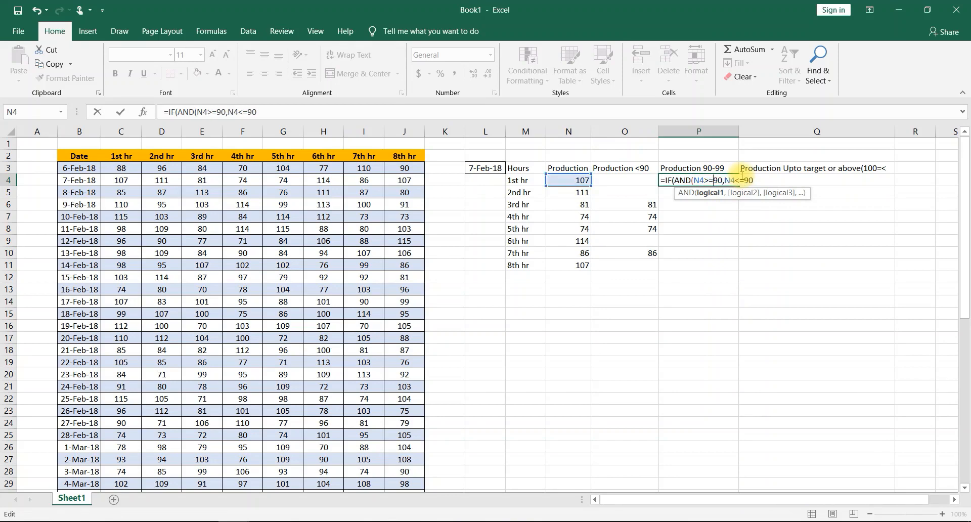
key("Return")
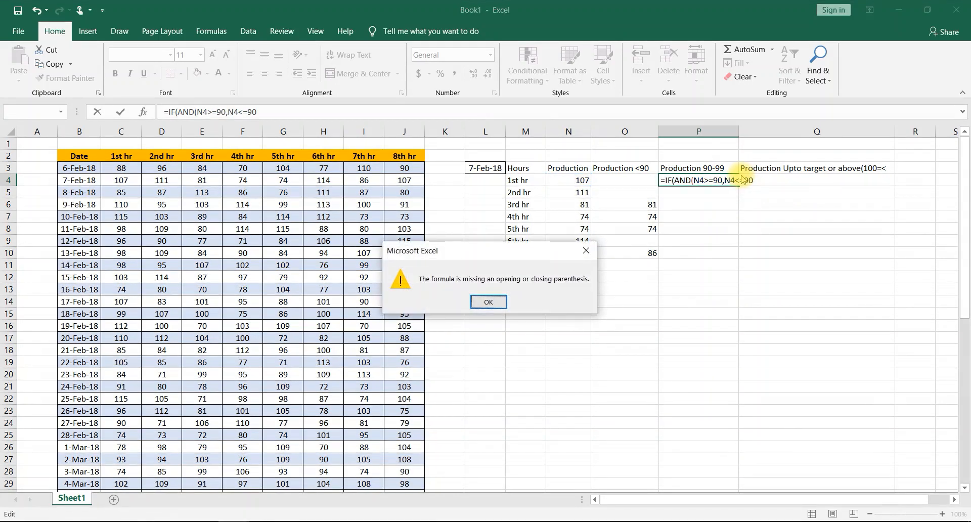
key("Return")
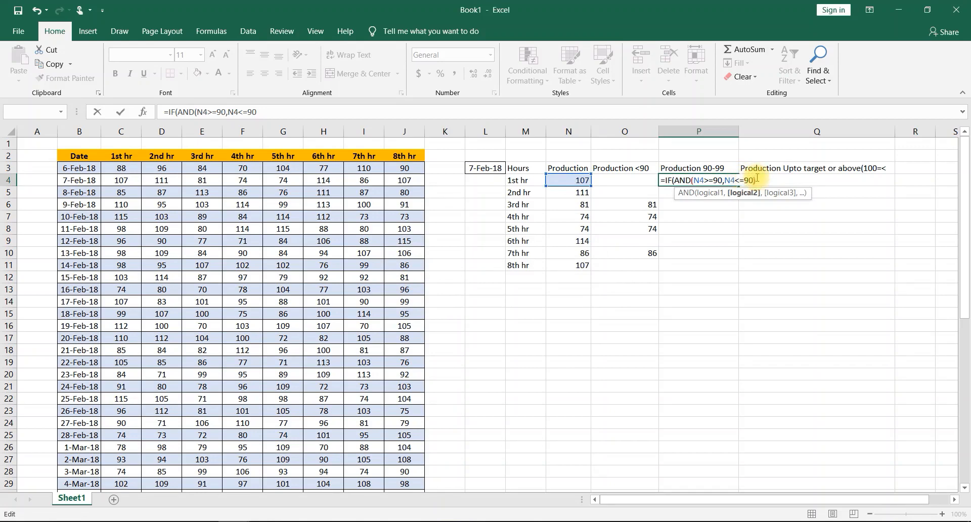
- Complete the P4 formula to return N4 when true and "" otherwise, and fill it down from P4 to P11
type(")")
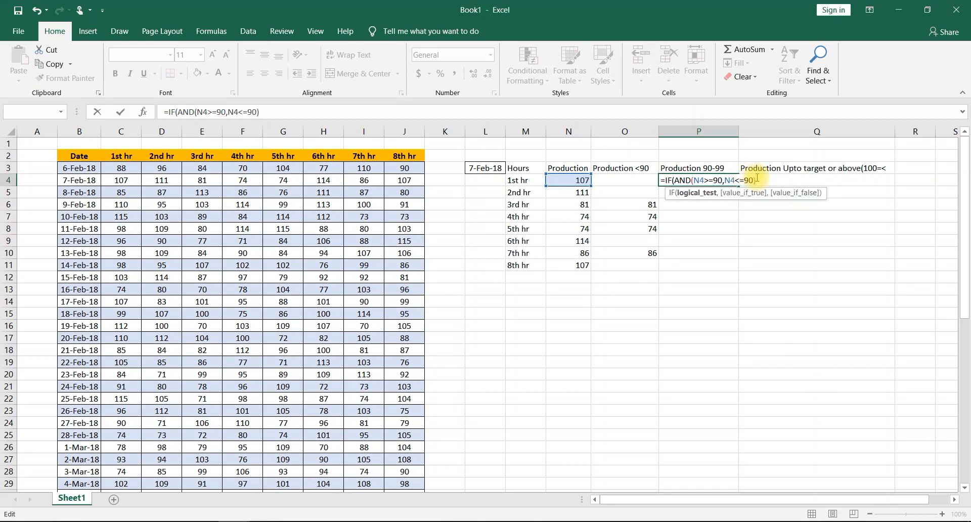
type(",")
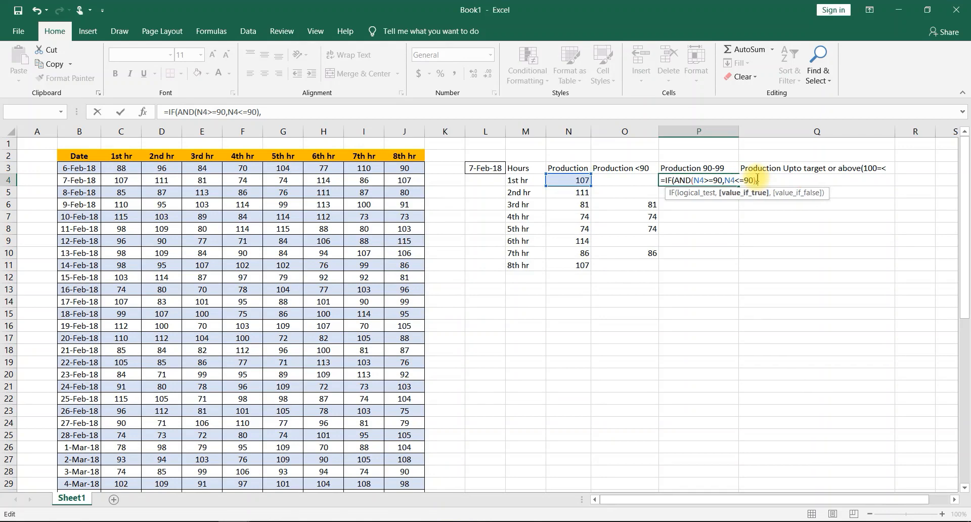
left_click(554, 181)
type(",")
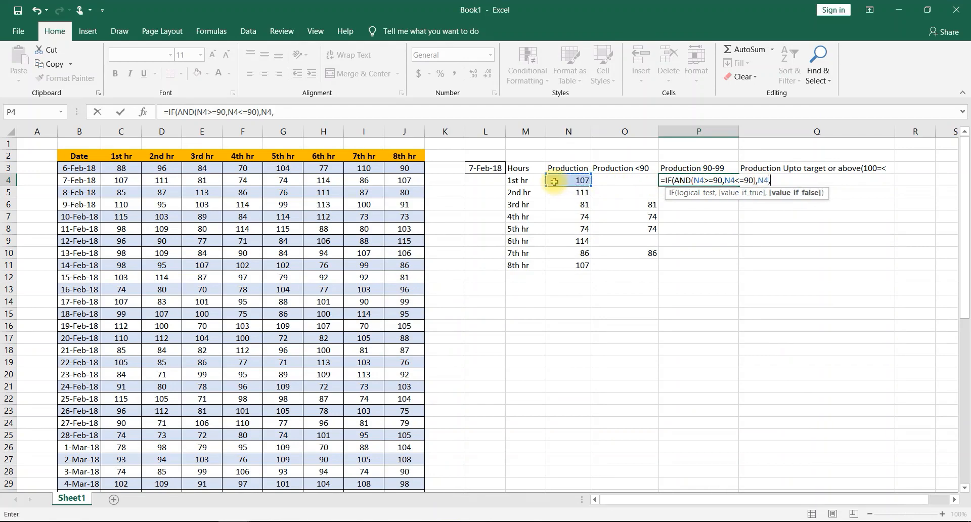
type("\"\")")
key("Return")
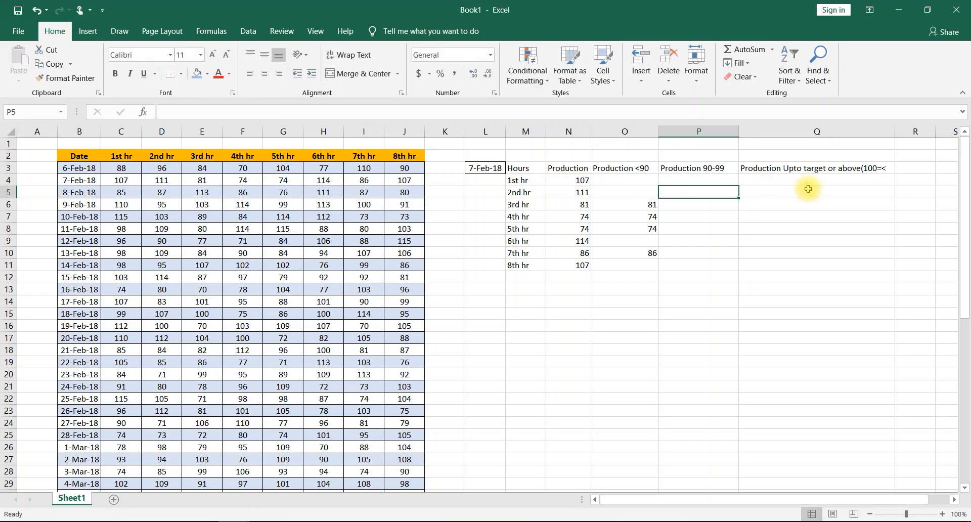
left_click(721, 183)
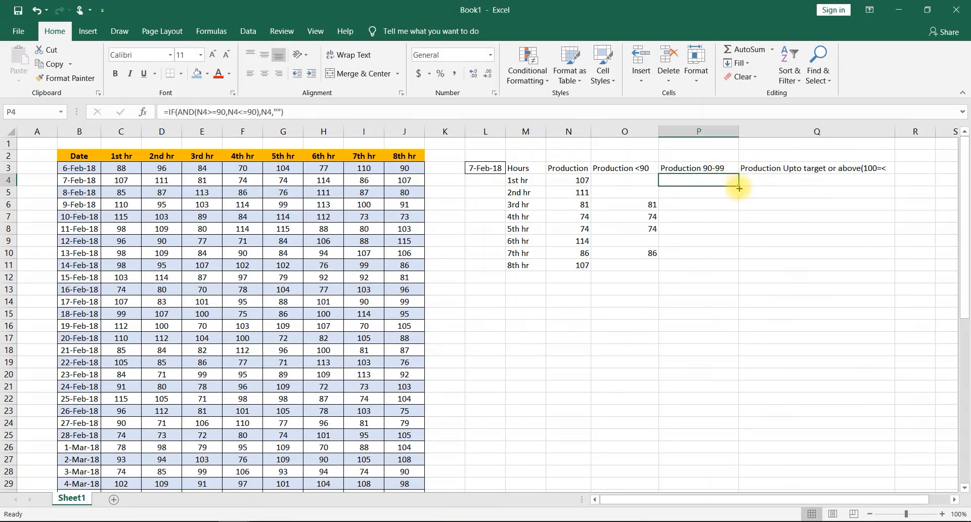
left_click_drag(738, 186, 717, 266)
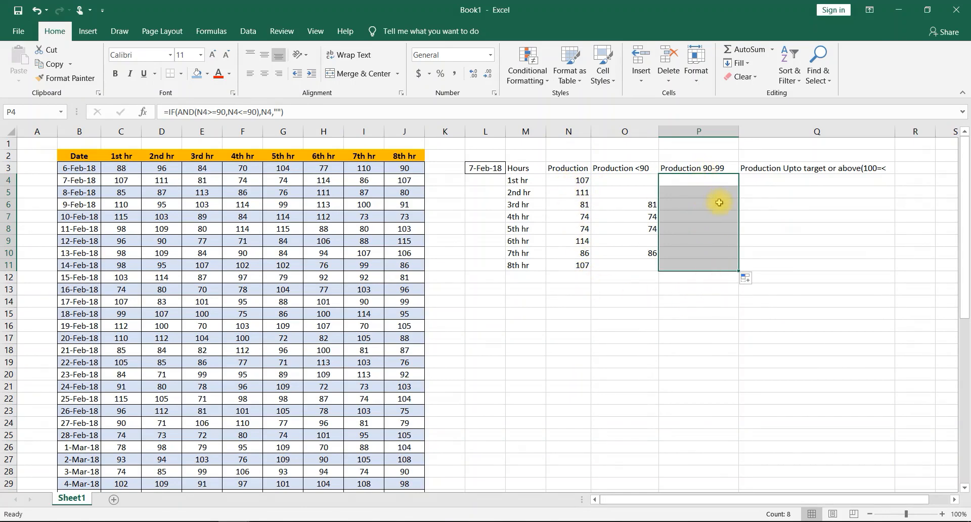
- Start an IF formula in Q4 with the logical test N4>=100
left_click(801, 183)
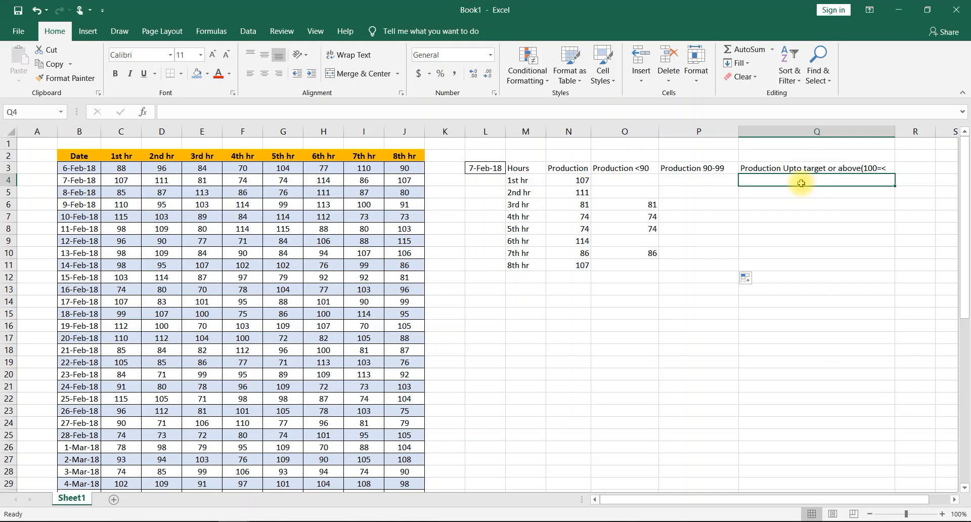
type("=")
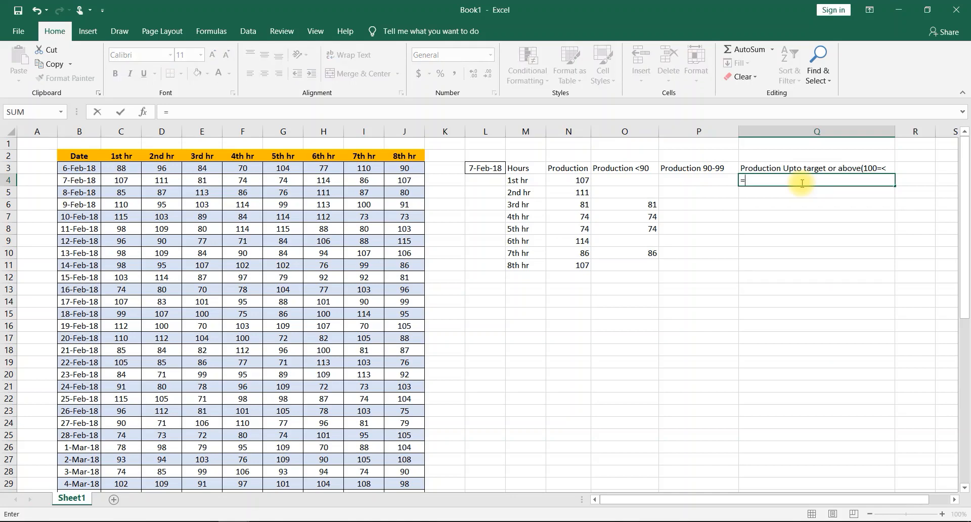
type("if")
double_click(768, 194)
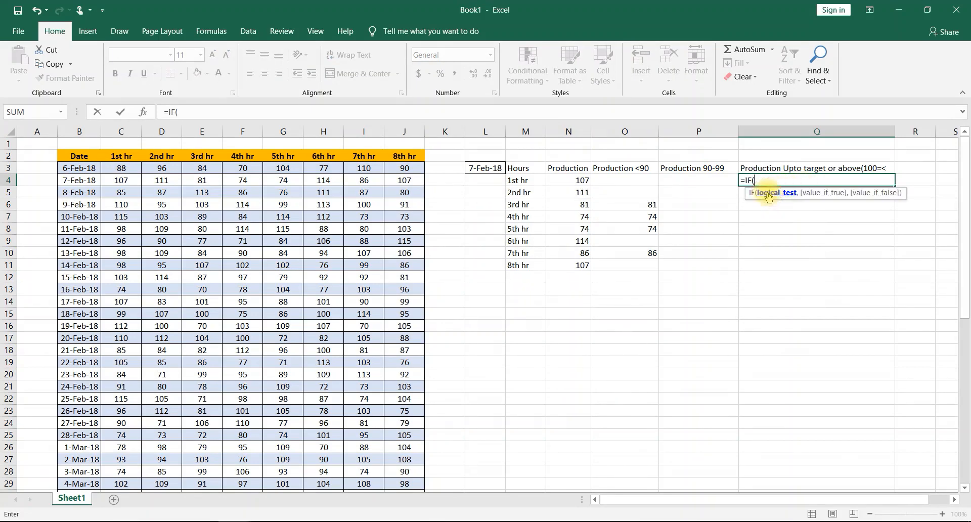
left_click(578, 180)
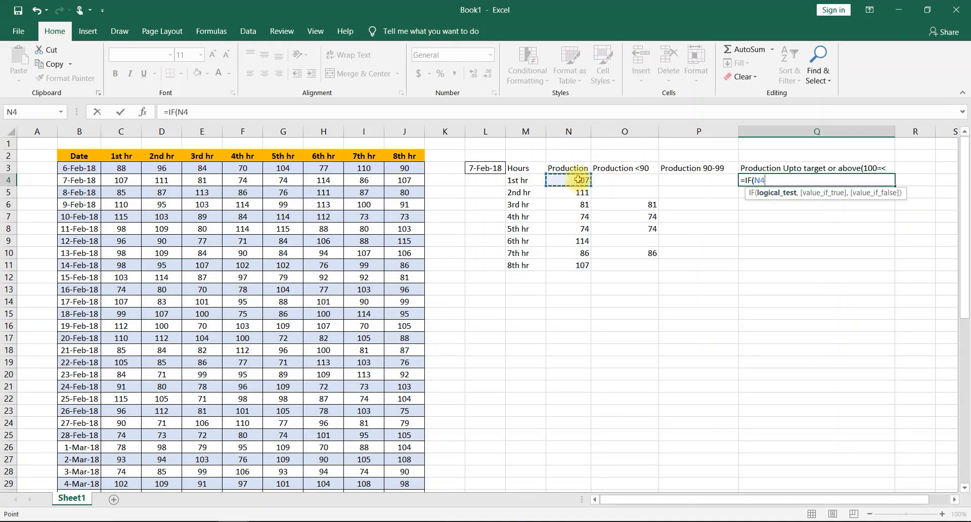
type(">=100,")
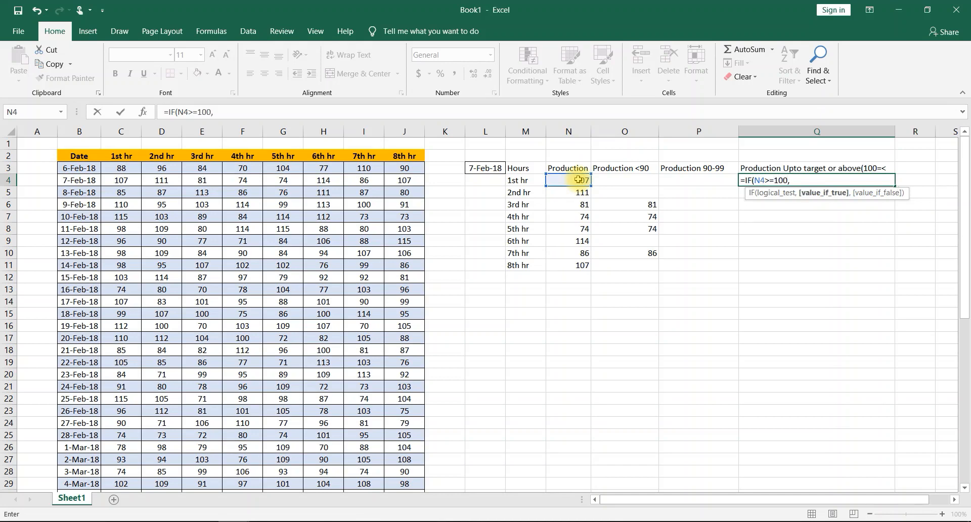
- Complete the Q4 formula to return N4 when true and "" otherwise, and fill it down from Q4 to Q11
left_click(578, 179)
type(",")
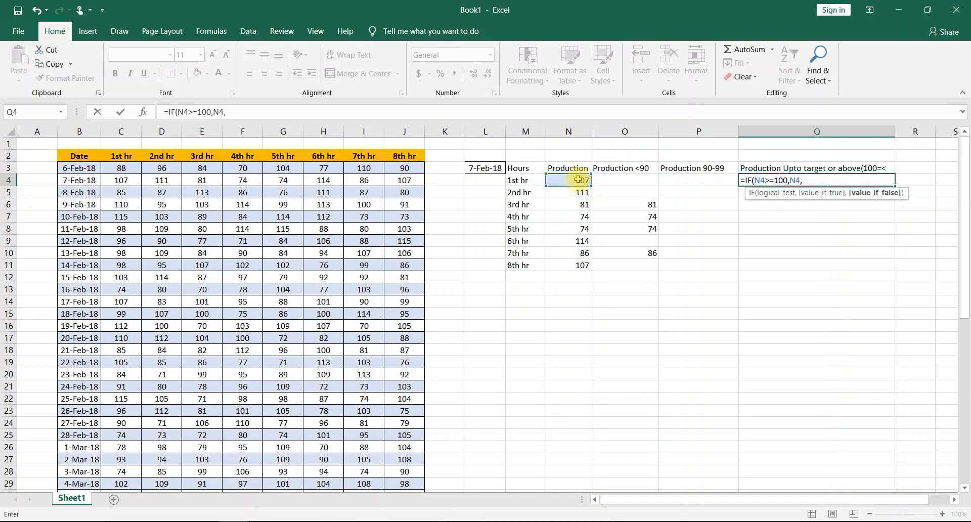
type("\"\")")
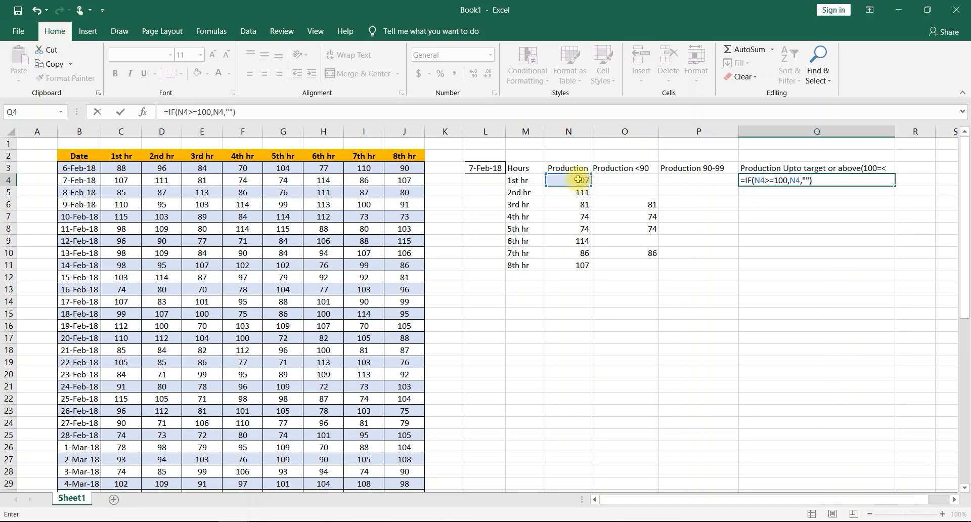
key("Return")
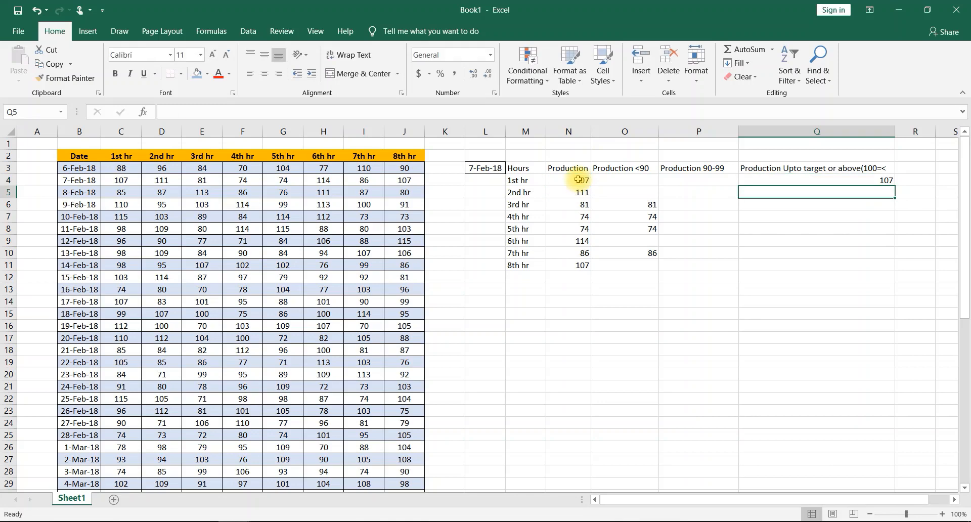
left_click(844, 183)
left_click_drag(894, 186, 873, 268)
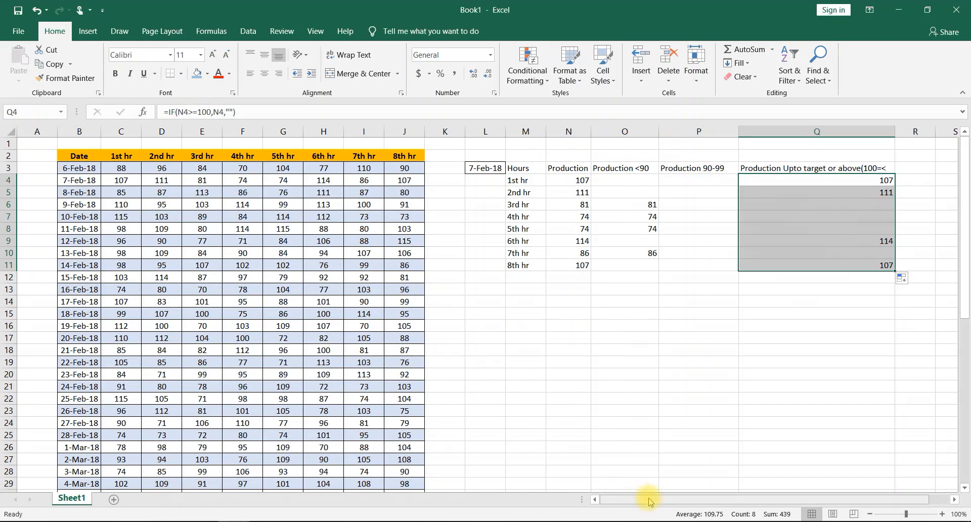
- Enter the header "slack <90" in cell T3
left_click_drag(650, 501, 770, 503)
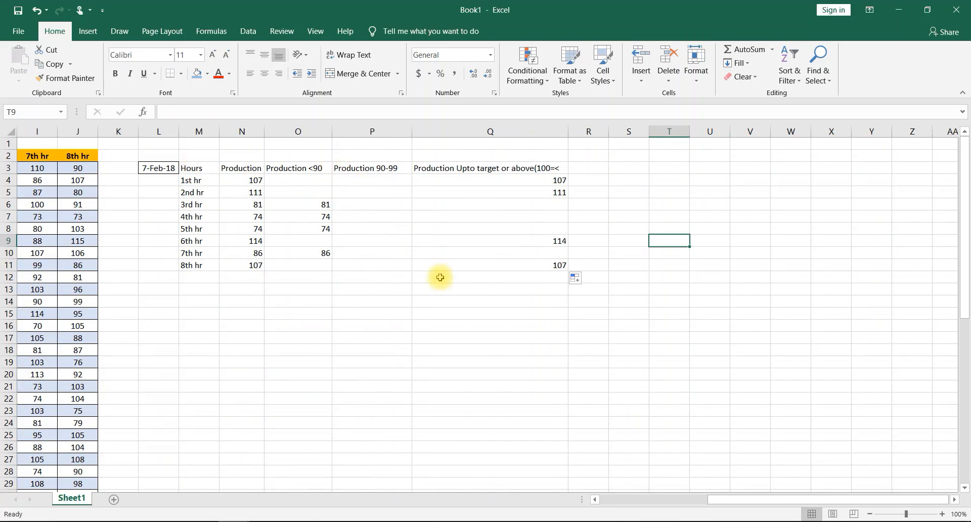
left_click(666, 169)
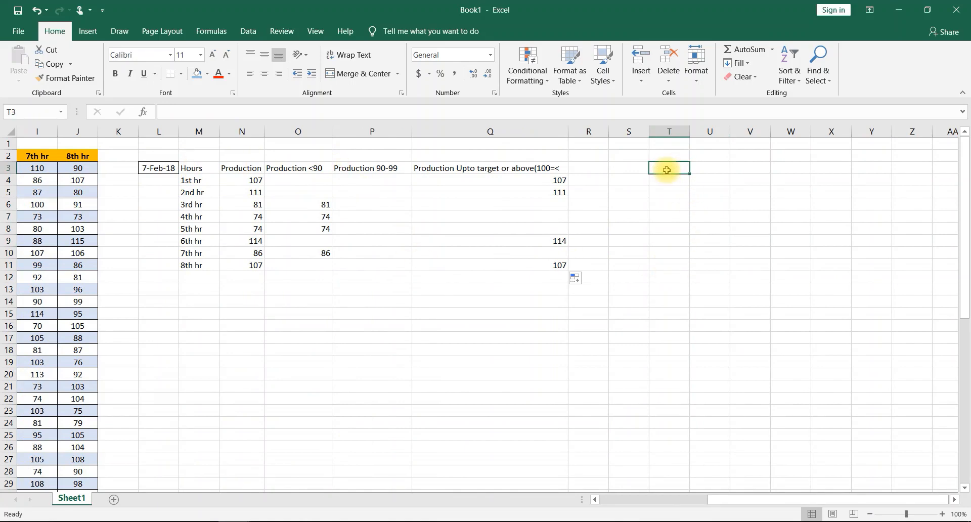
type("slack")
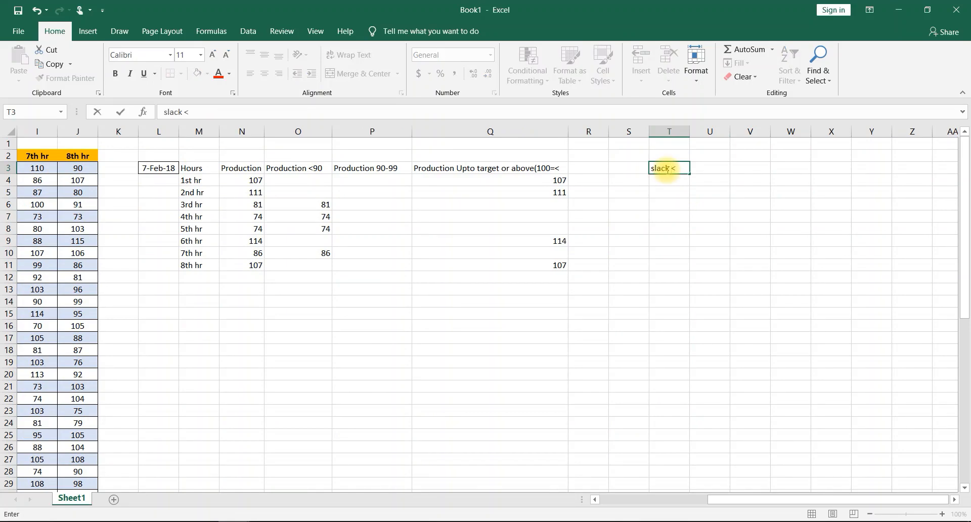
type(" <90")
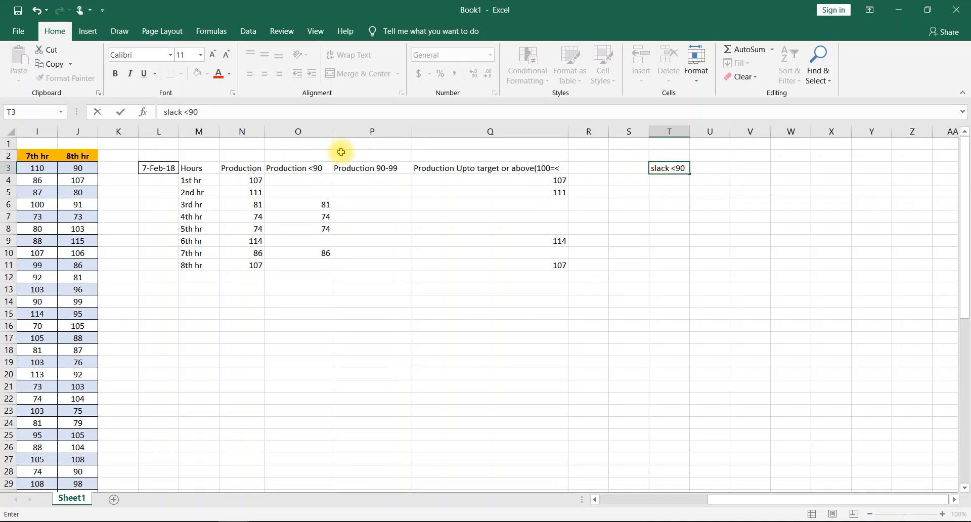
- Enter the formula =O4-100 in T4 and fill it down from T4 to T11
left_click(673, 182)
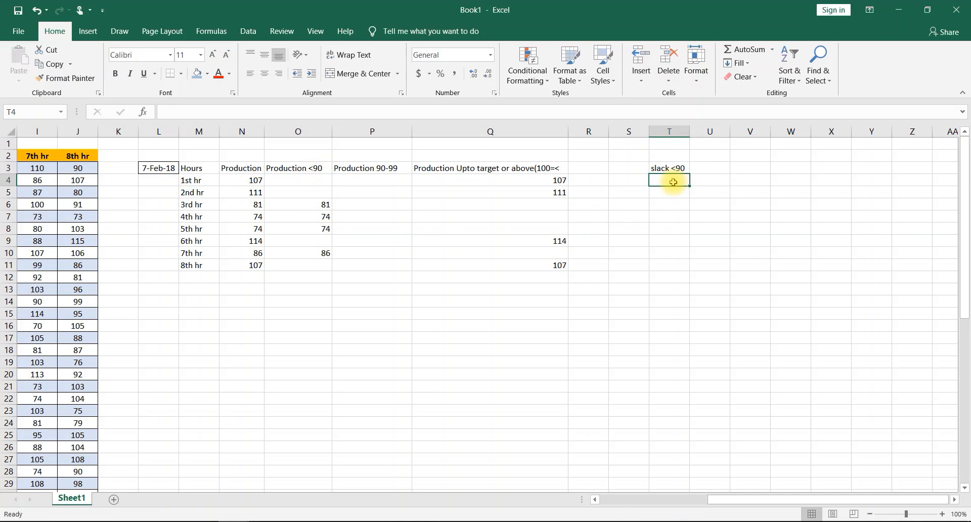
type("=")
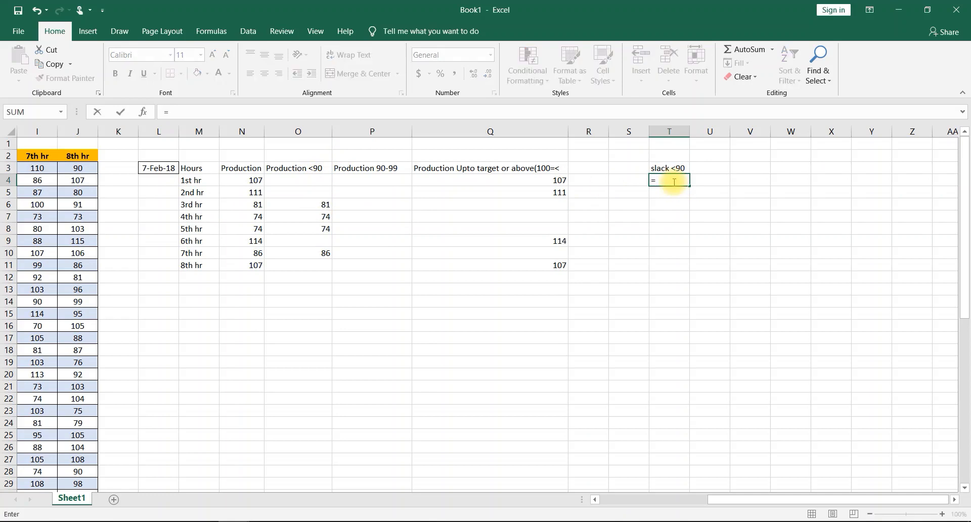
left_click(310, 178)
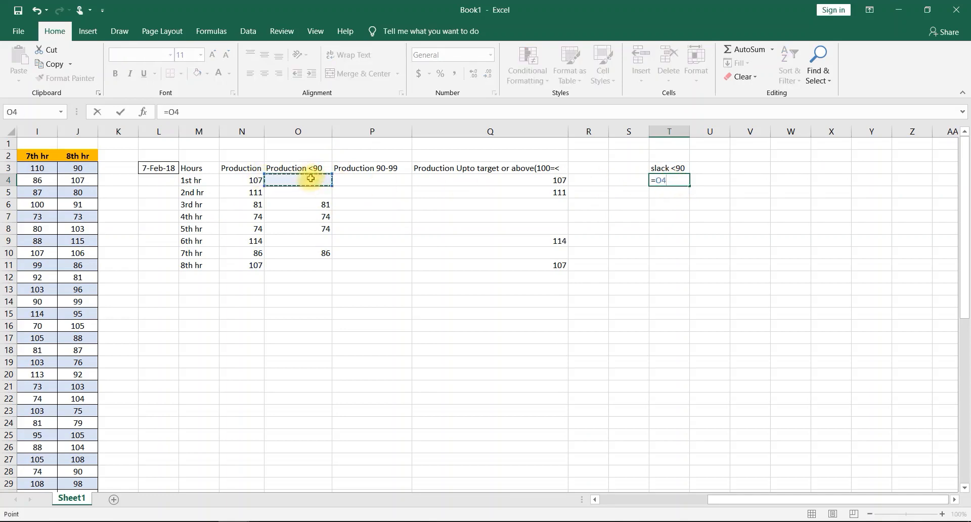
type("-100")
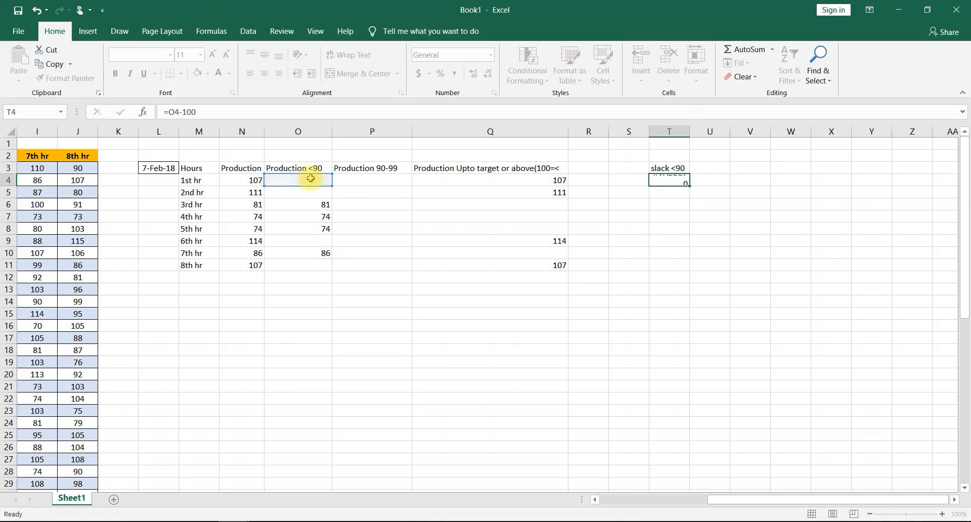
key("Return")
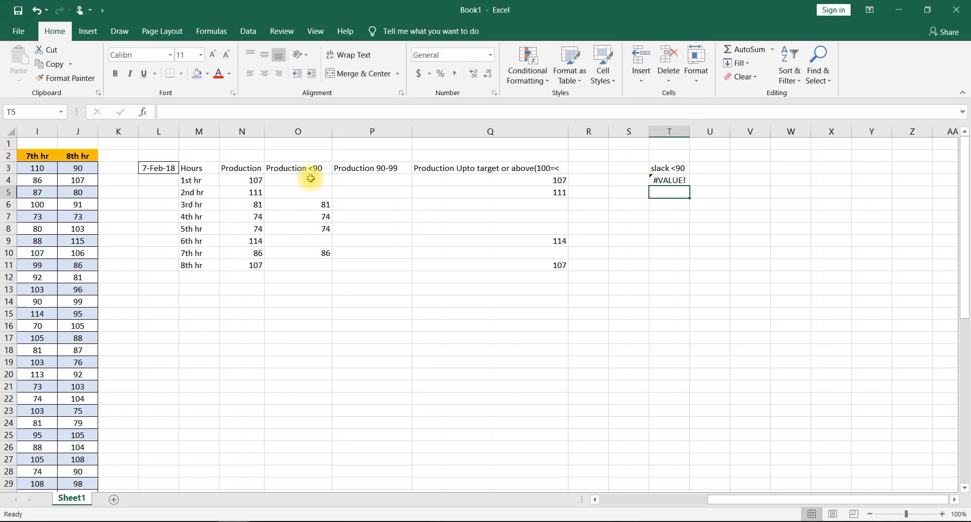
left_click(670, 181)
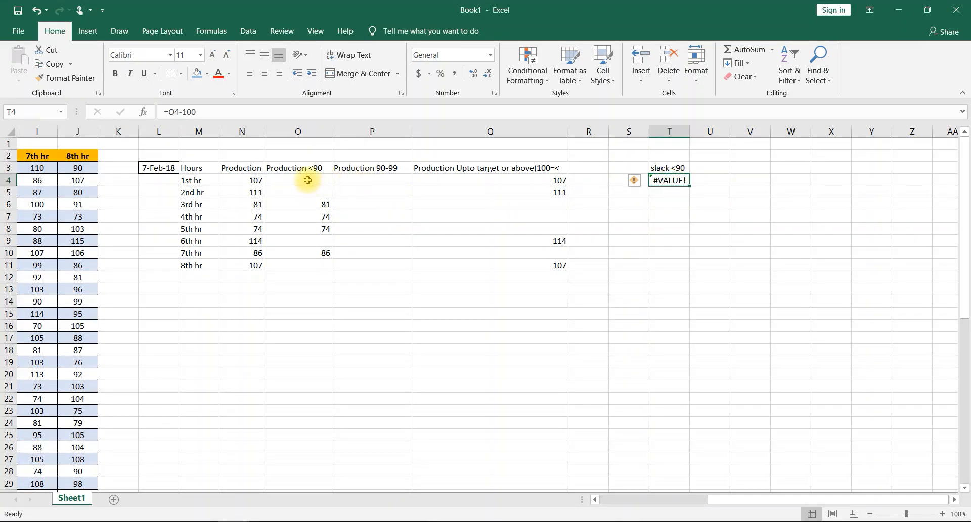
left_click_drag(688, 186, 663, 264)
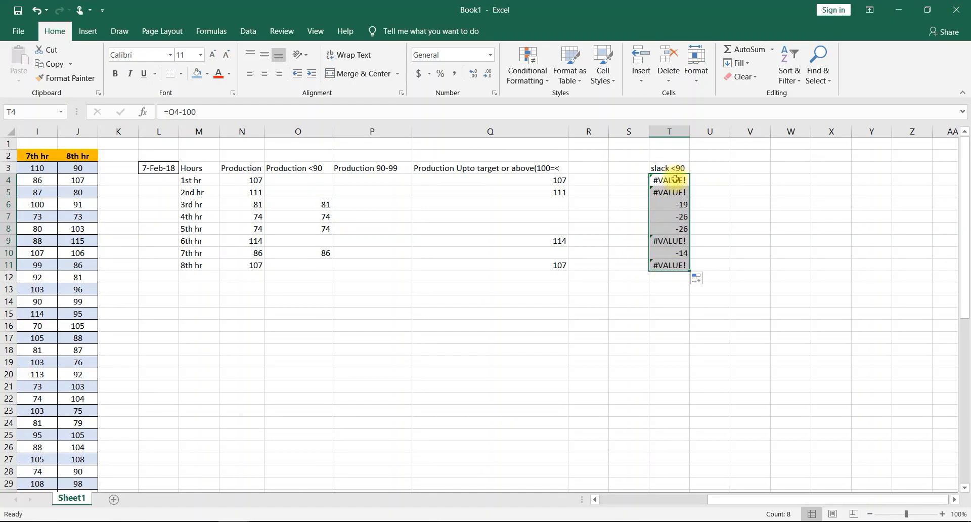
- Try the custom number format "General;" on T4:T11, undo it, and clear the formulas from those cells
right_click(680, 187)
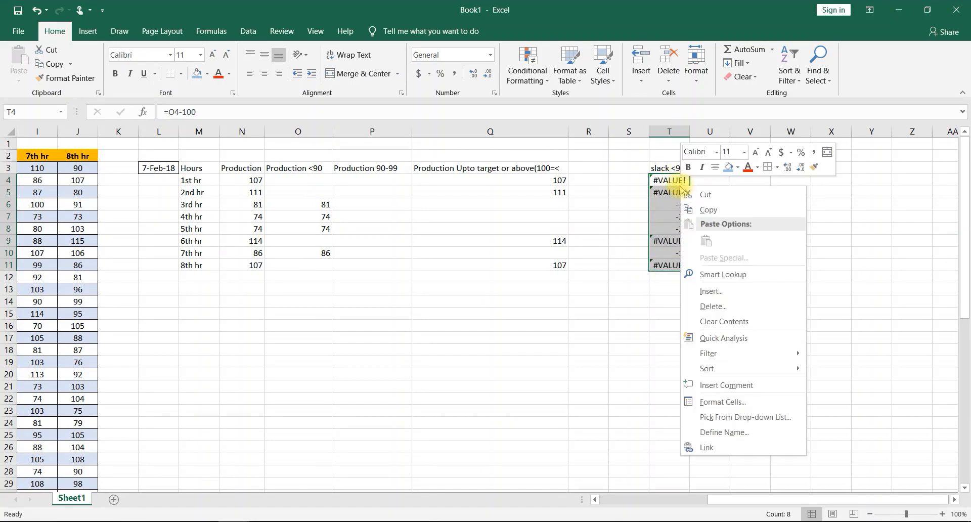
left_click(731, 403)
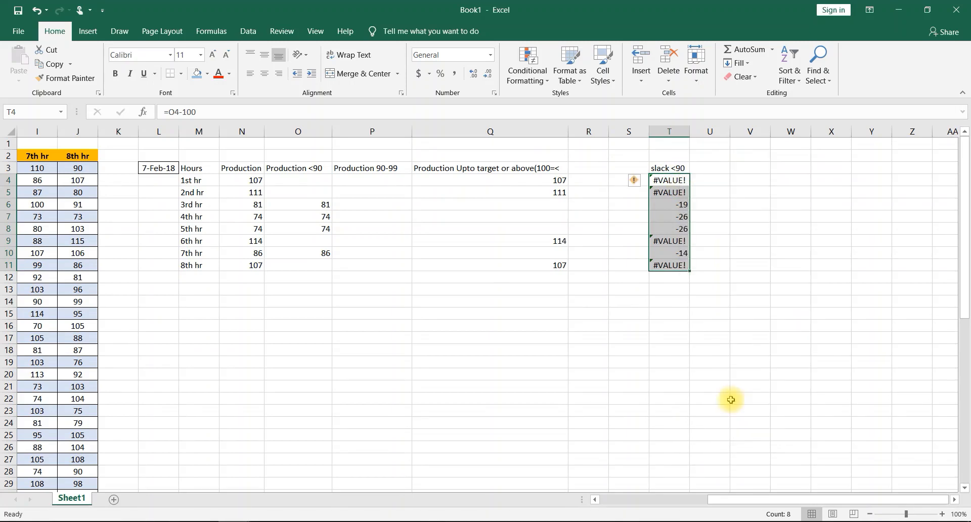
left_click(589, 366)
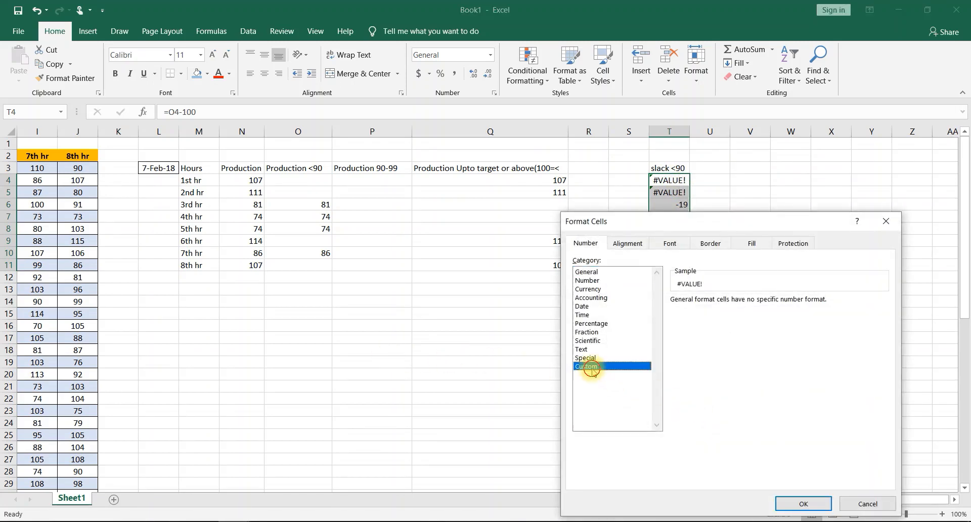
left_click(710, 314)
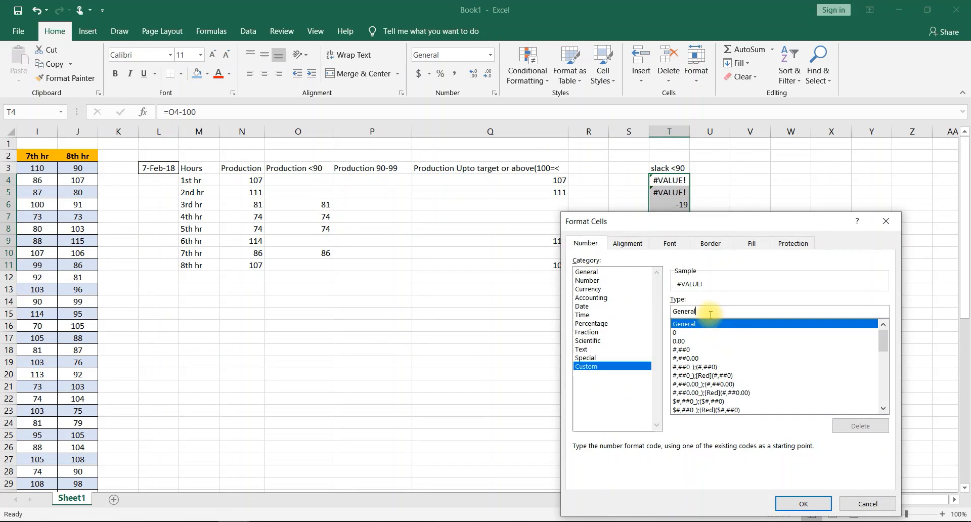
type(";;")
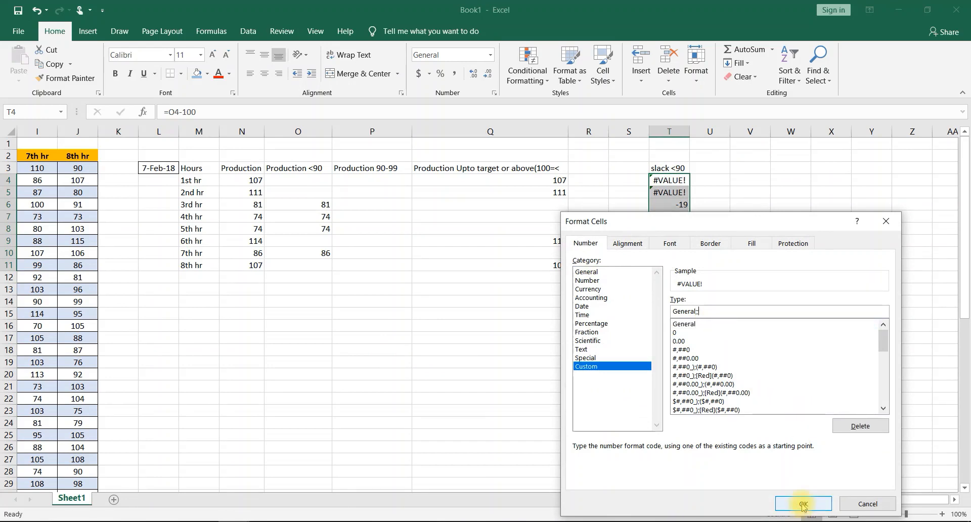
left_click(804, 504)
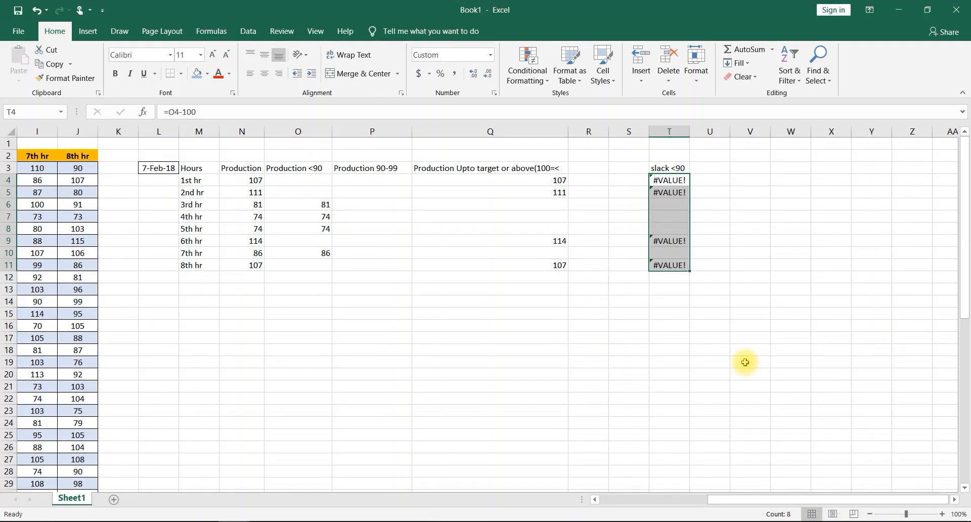
key("ctrl+z")
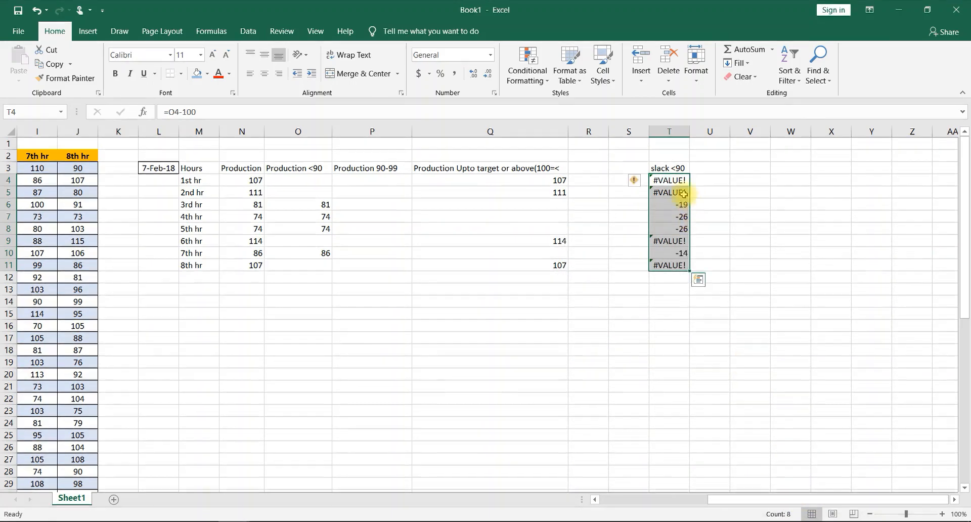
key("Delete")
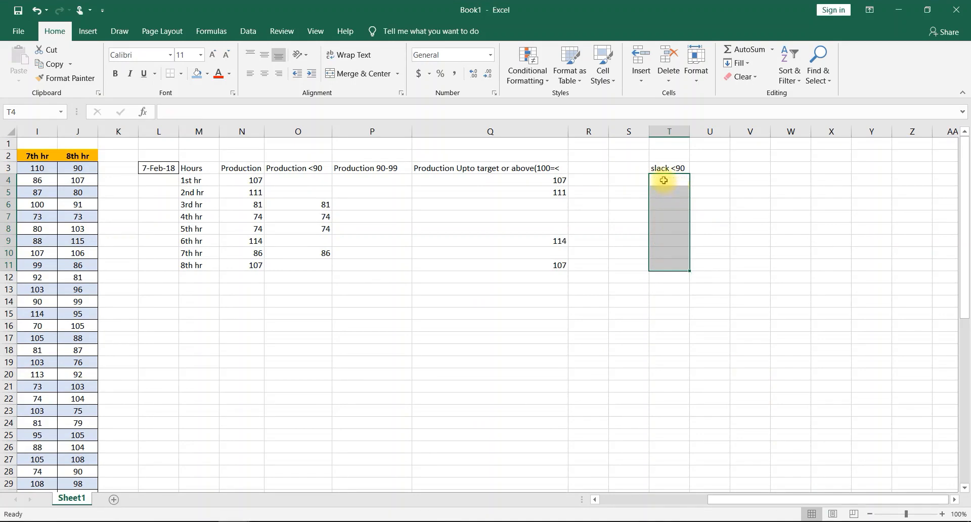
- Start an IF formula in T4 with the logical test O4<90
left_click(664, 180)
type("=i")
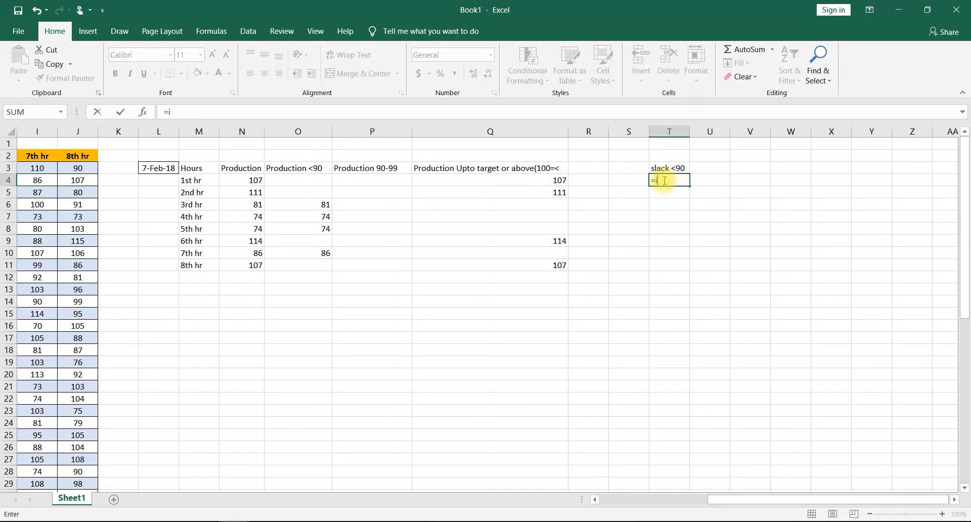
type("f")
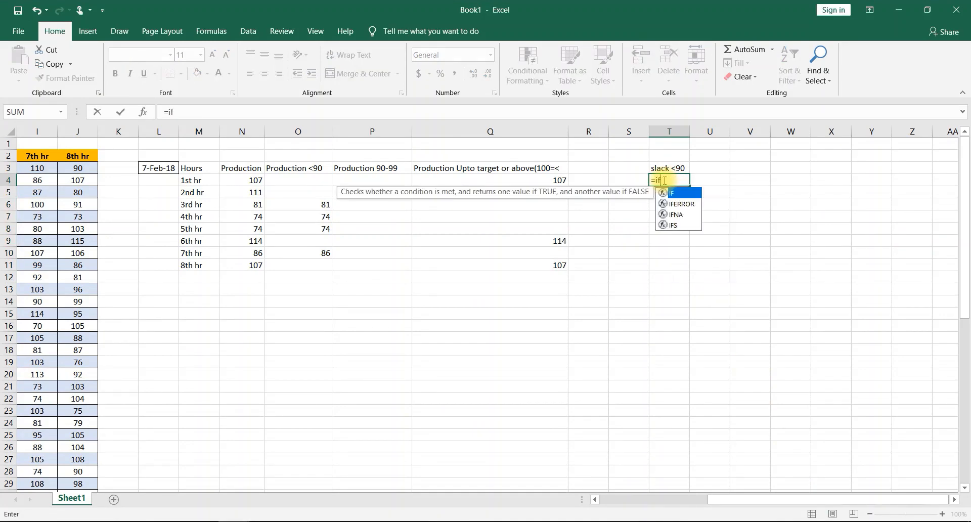
double_click(689, 193)
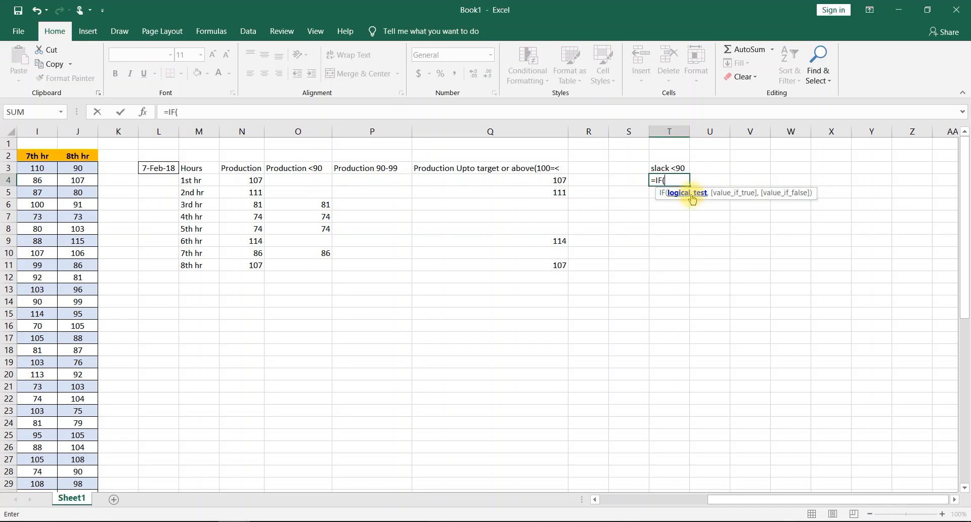
left_click(307, 178)
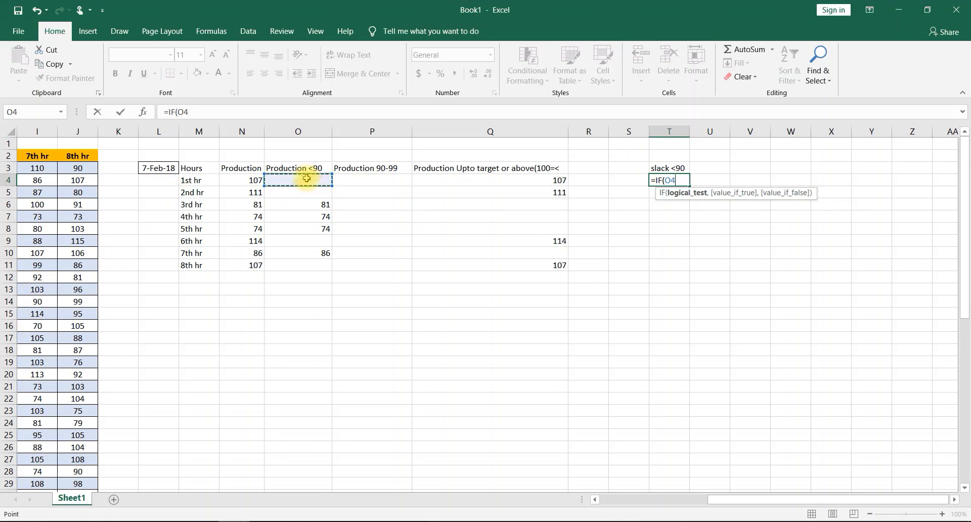
type("<90,")
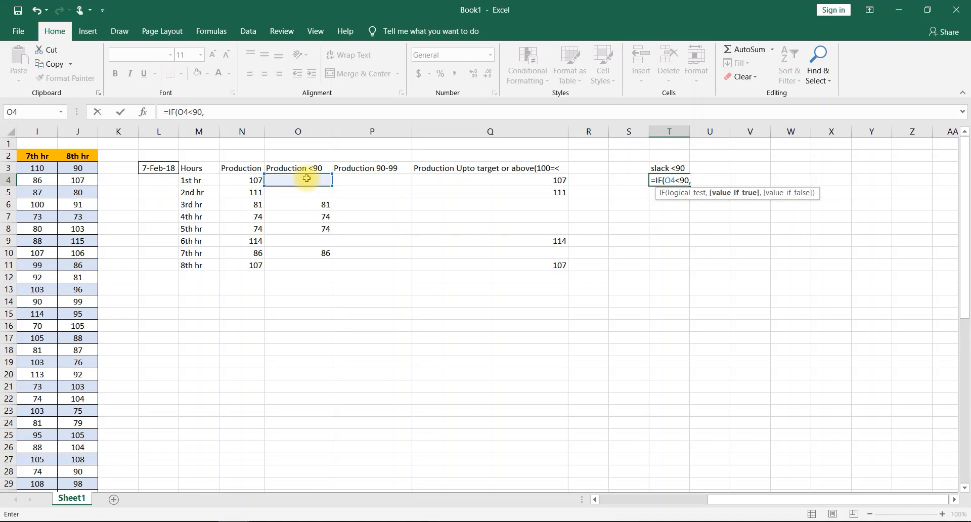
- Complete the T4 formula to return O4-100 when true and "" otherwise, and fill it down from T4 to T11
left_click(307, 178)
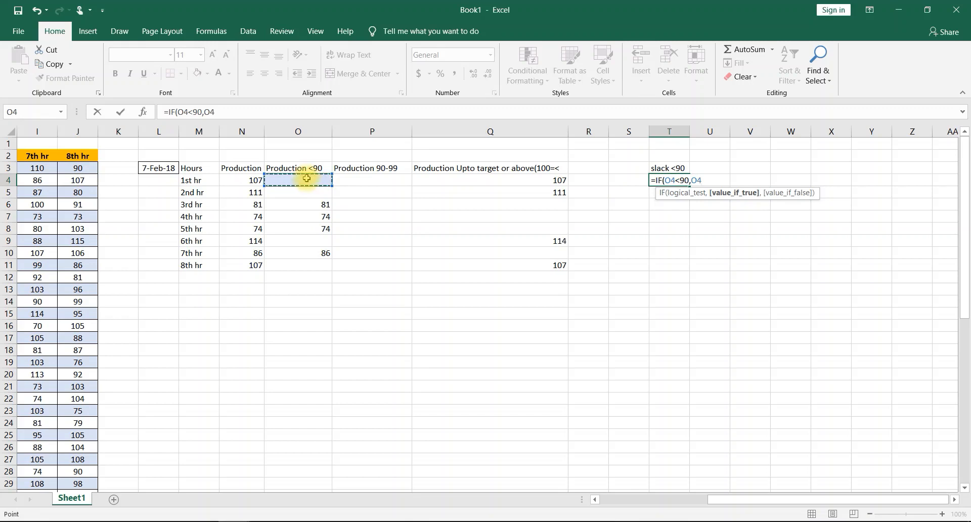
type("-100,")
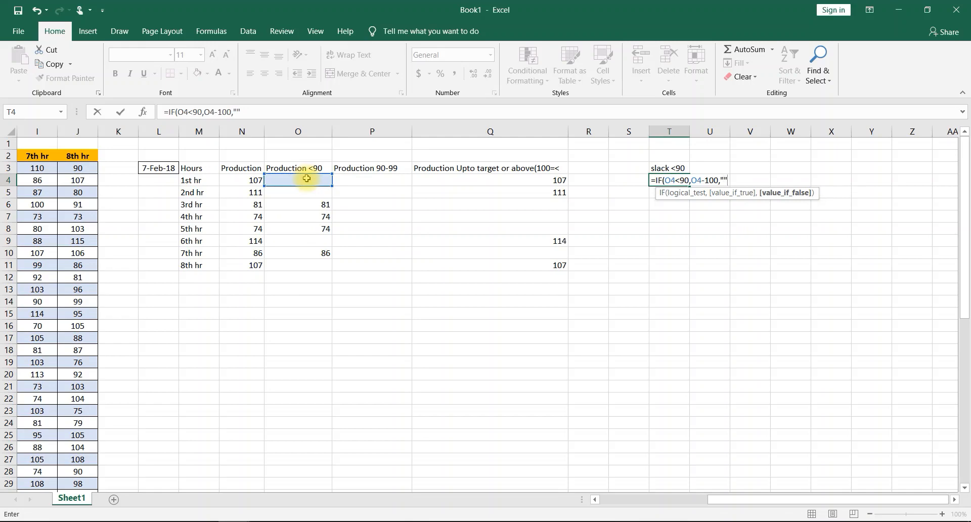
type("\"\"")
key("Return")
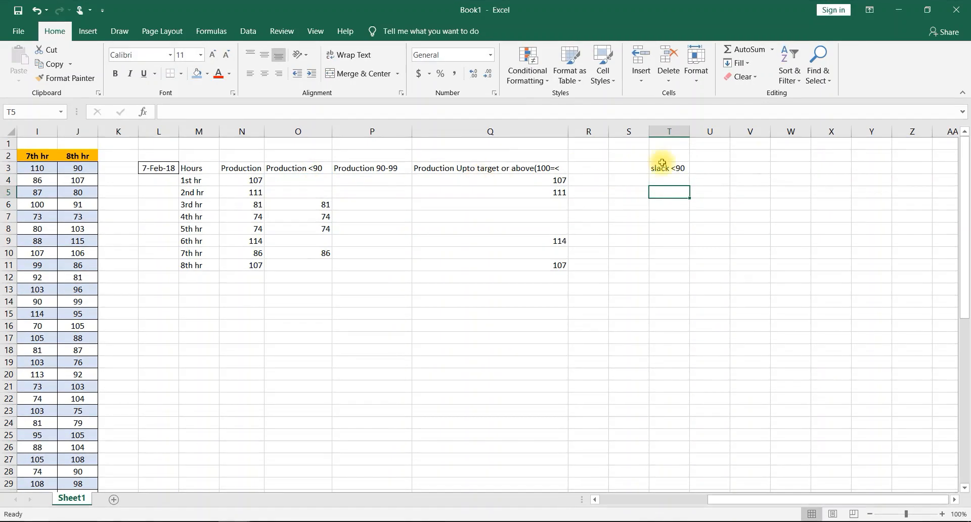
left_click(668, 176)
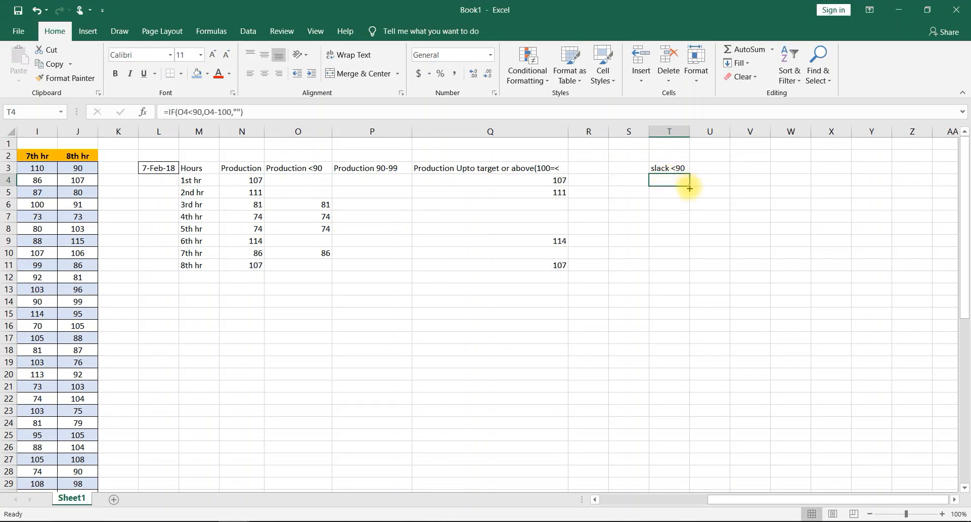
left_click_drag(689, 188, 669, 266)
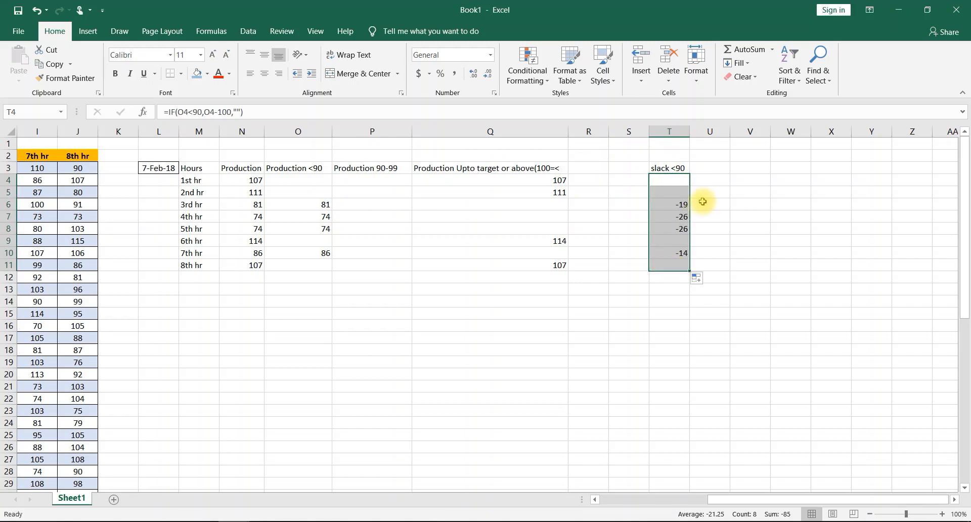
- Enter the header "Slack 90-99" in cell U3
left_click(711, 170)
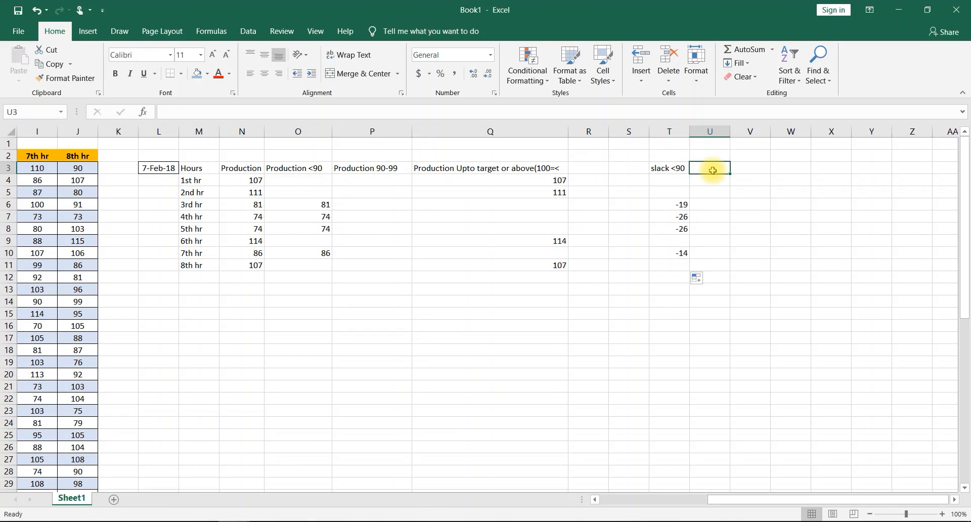
type("Slack")
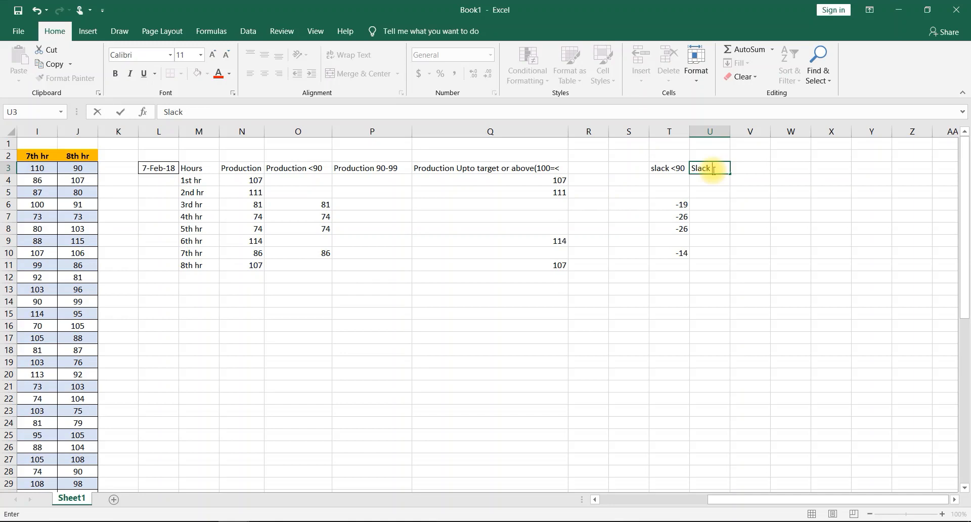
type("90-99")
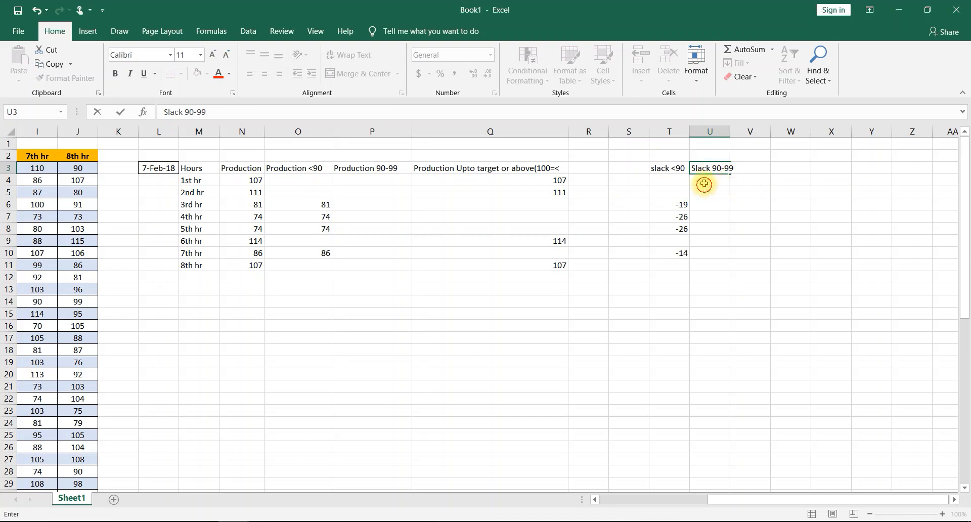
- Enter the formula =IF(P4<100,P4-100) in cell U4 under the Slack 90-99 header
left_click(705, 183)
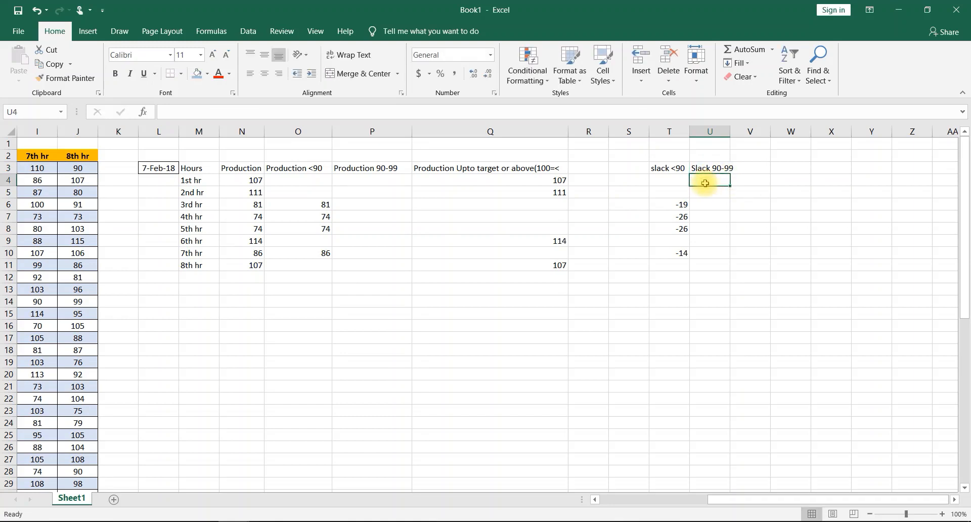
type("=if")
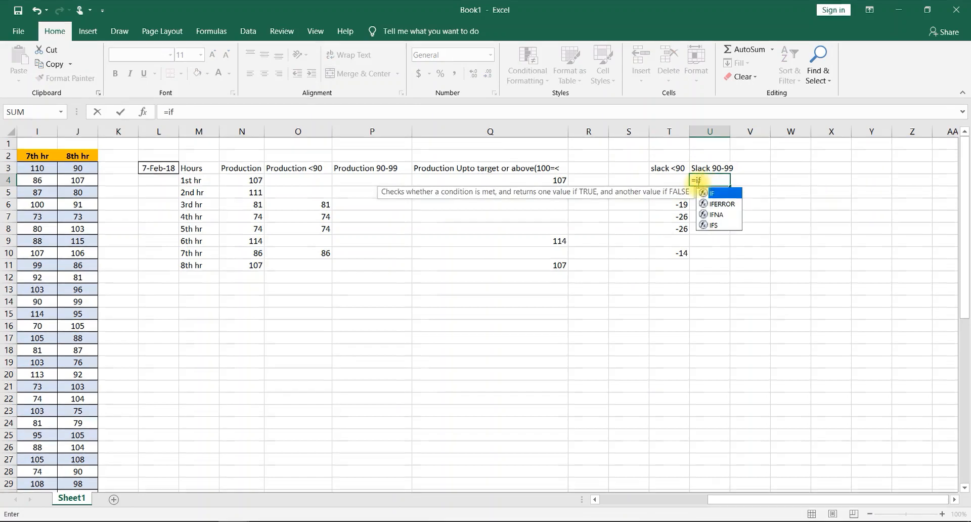
double_click(706, 193)
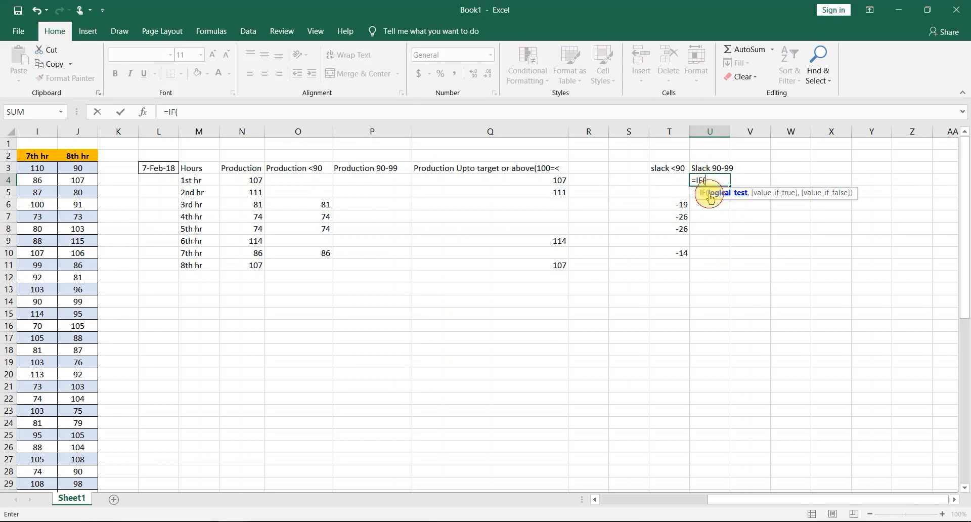
left_click(373, 185)
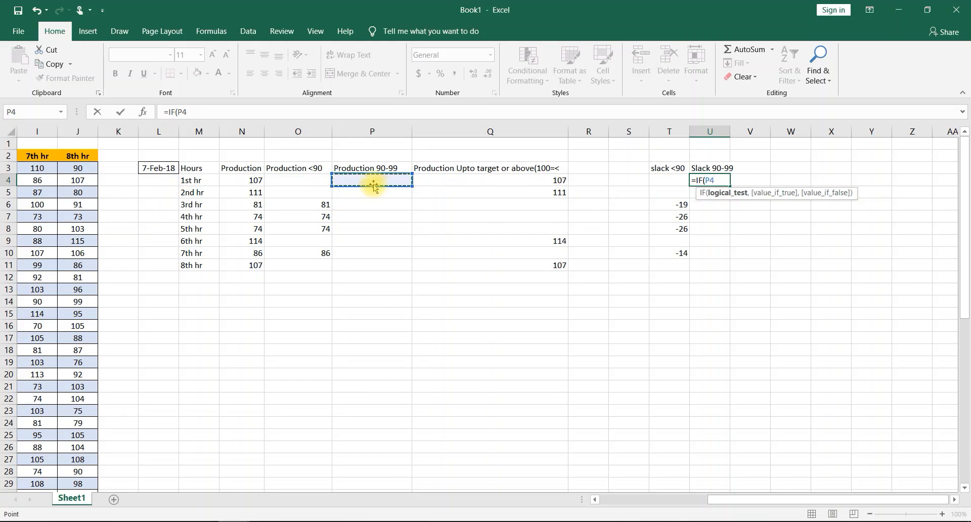
type("<100,")
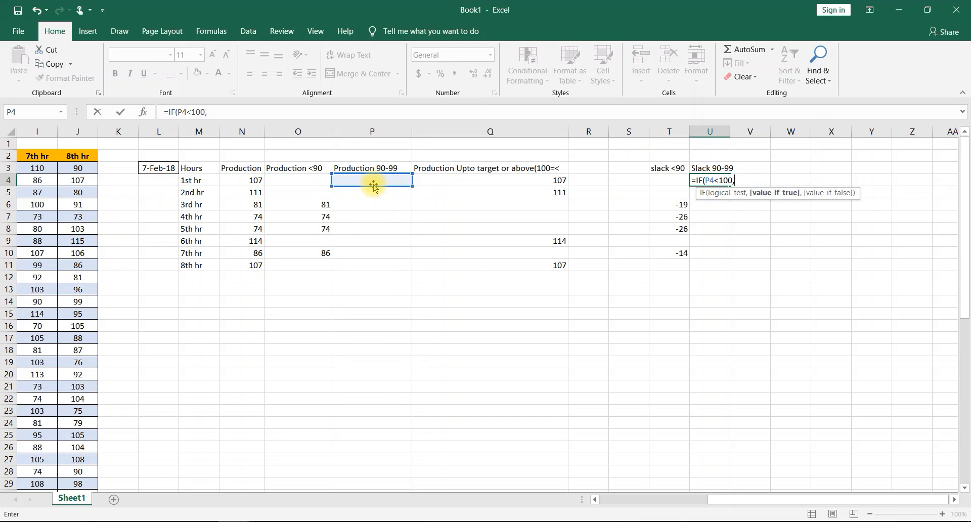
left_click(369, 182)
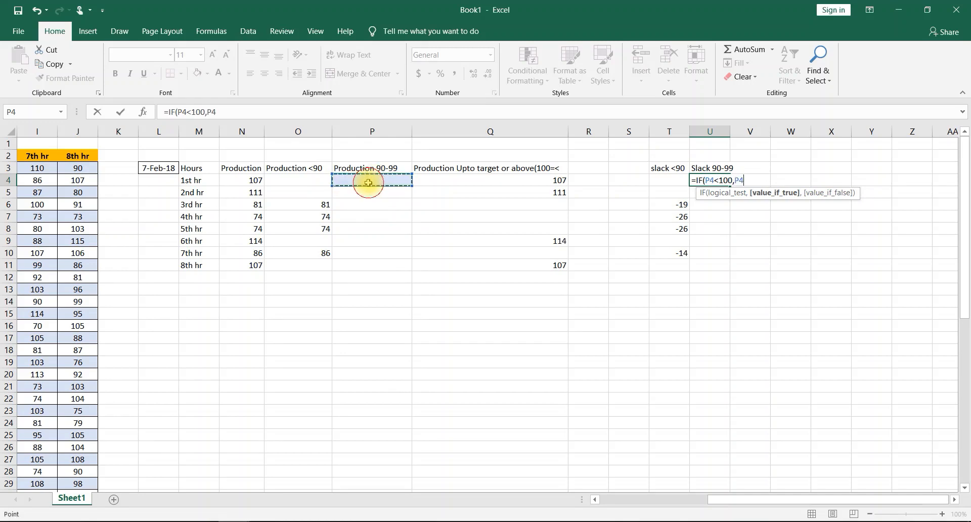
type("-100")
key("Return")
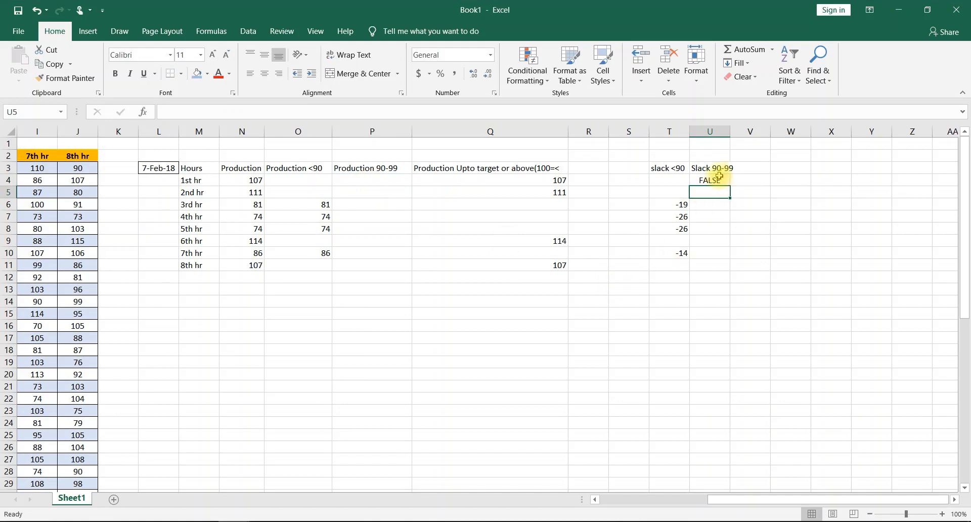
- Add "" as the value-if-false argument of the U4 formula and fill it down from U4 to U11
double_click(720, 177)
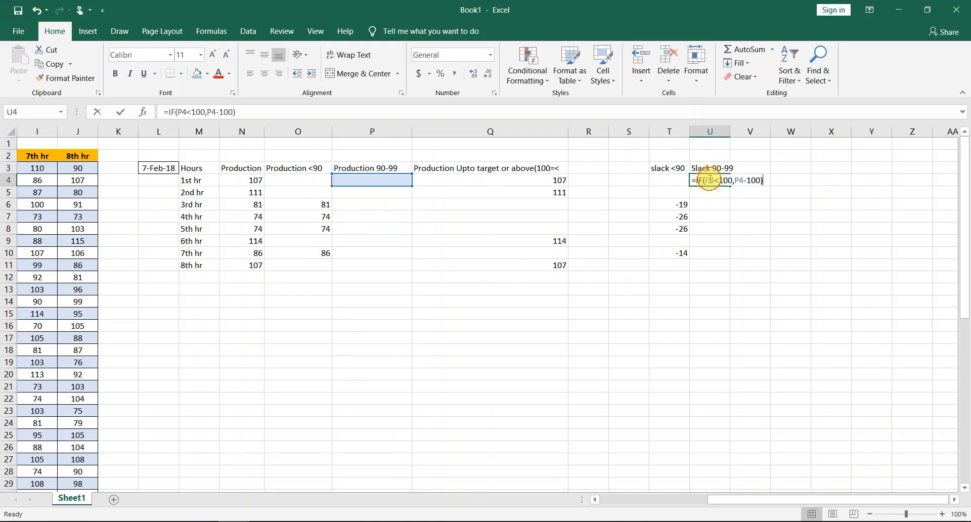
left_click(765, 181)
key("BackSpace")
type(",")
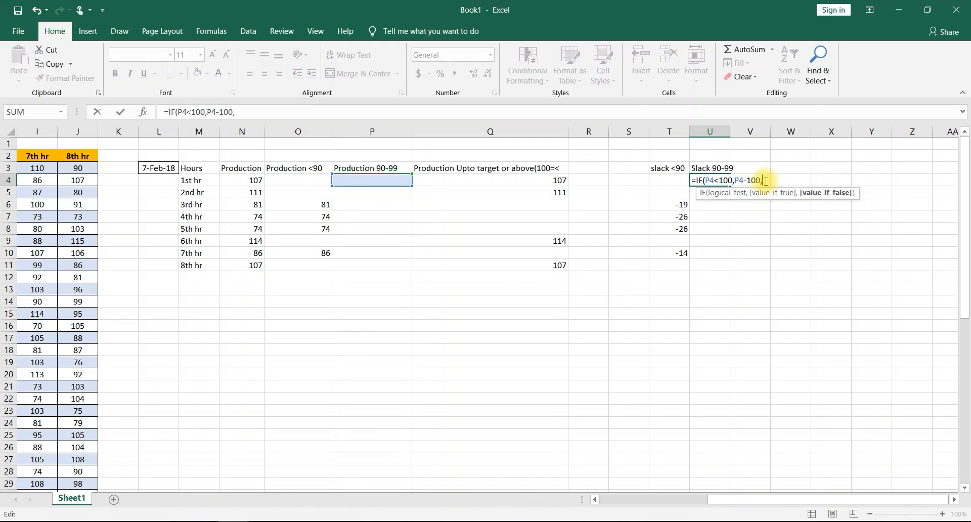
type("\"\")")
key("Return")
left_click(719, 178)
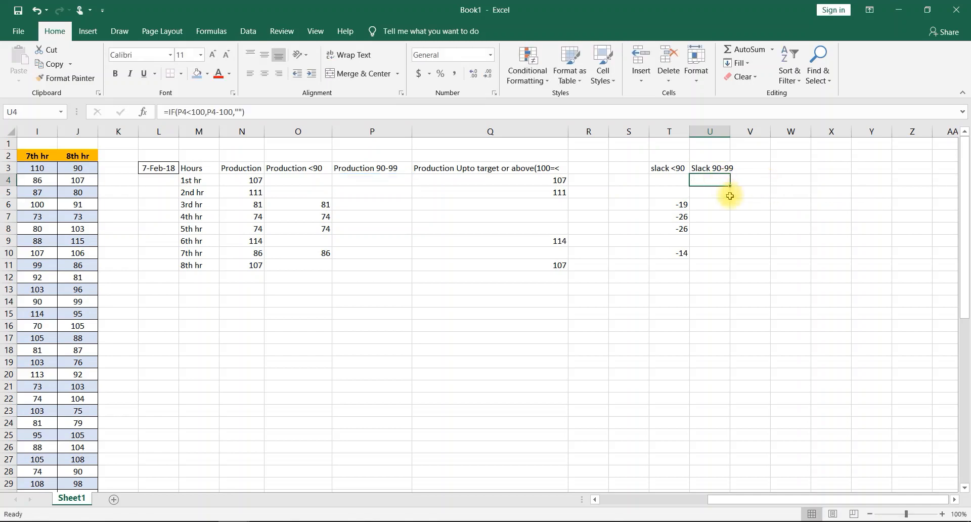
left_click_drag(730, 186, 729, 271)
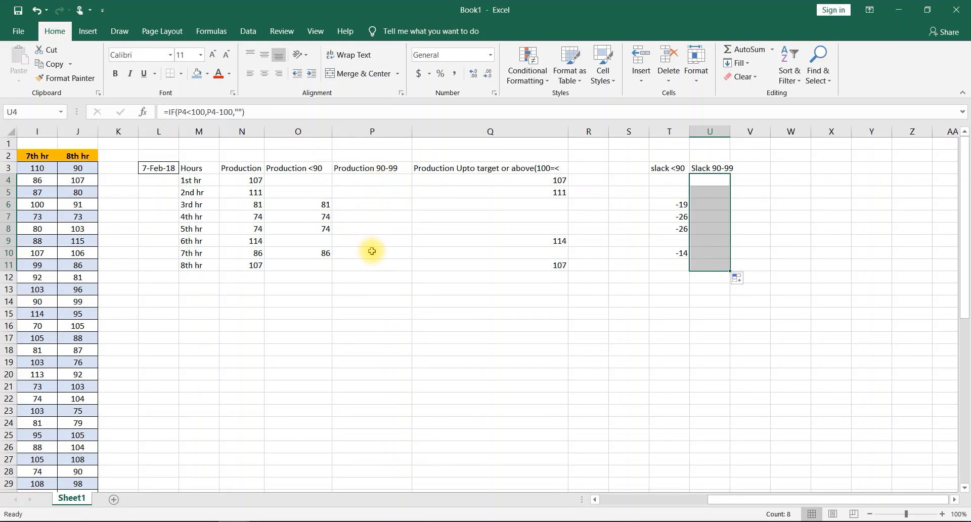
- Enter the header "Surplase" in cell V3
left_click(757, 166)
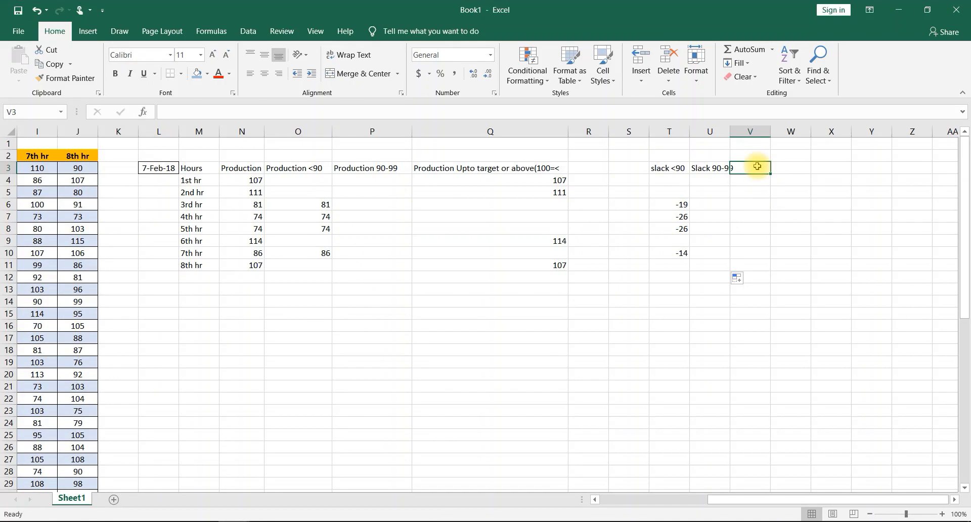
type("S")
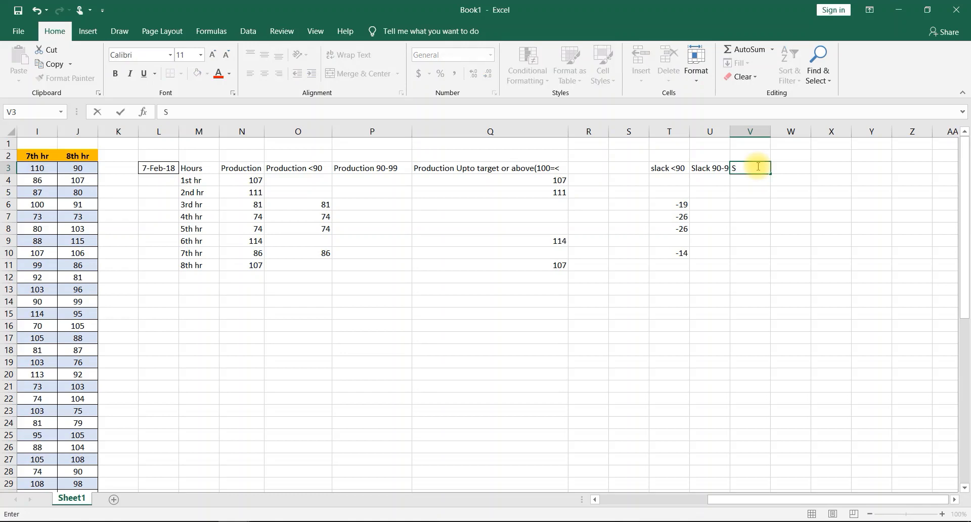
type("urplase")
- Enter the formula =IF(Q4>=100,Q4-100,"") in V4 and fill it down from V4 to V11
left_click(751, 182)
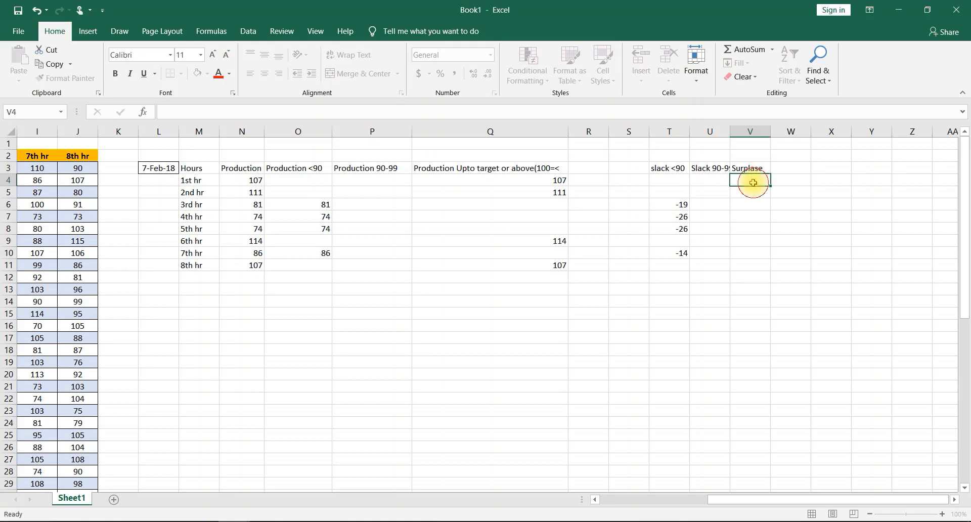
type("=")
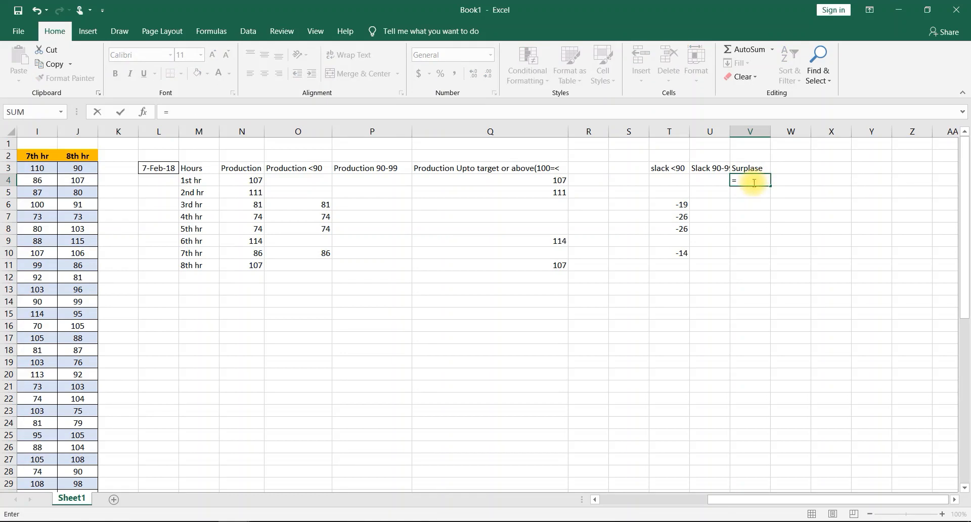
type("IF(")
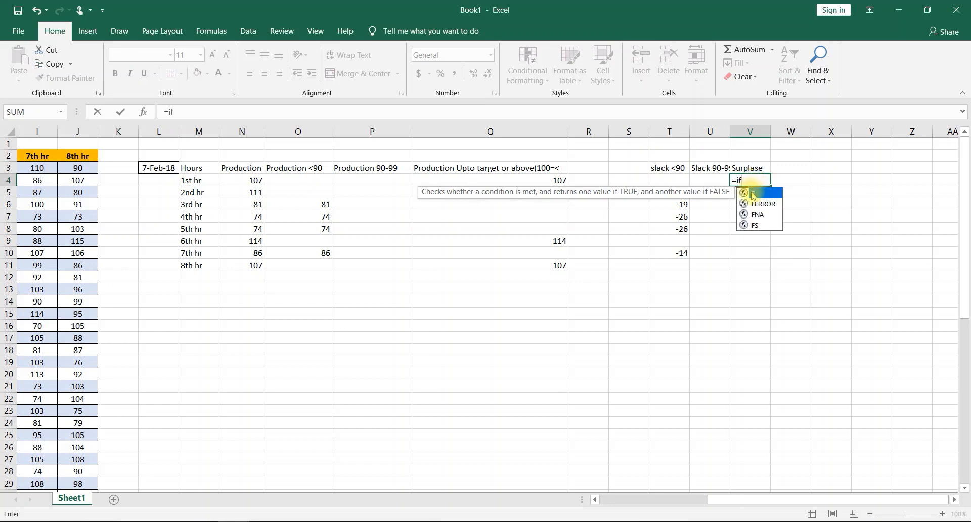
left_click(477, 181)
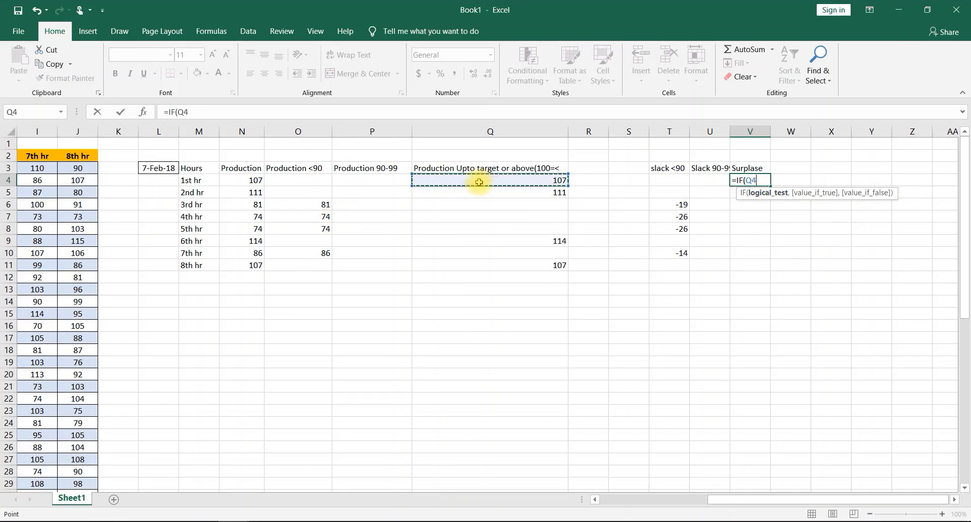
type(">")
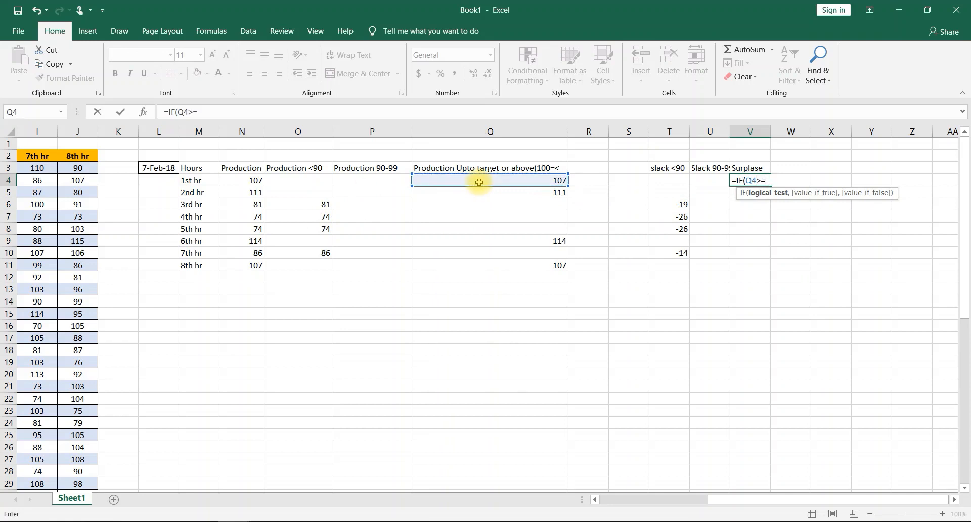
type("=100,")
left_click(484, 182)
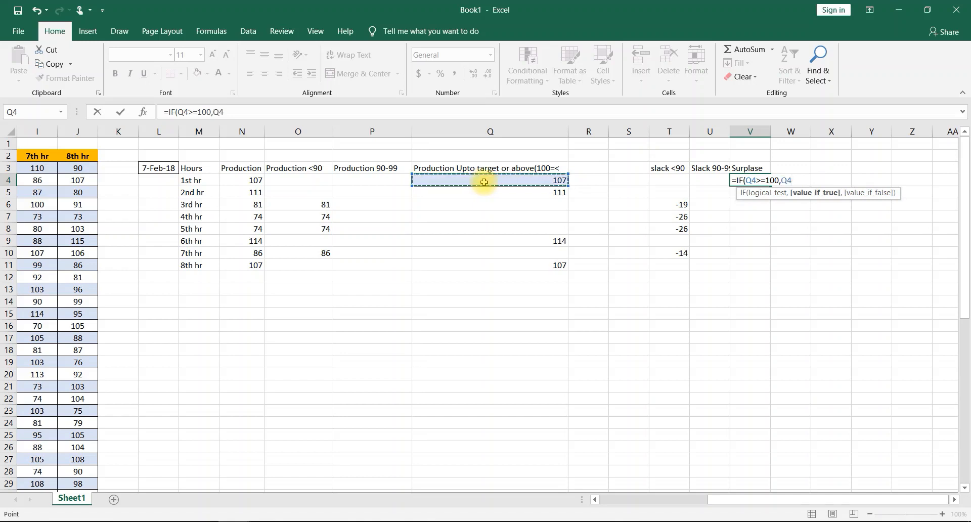
type("-100")
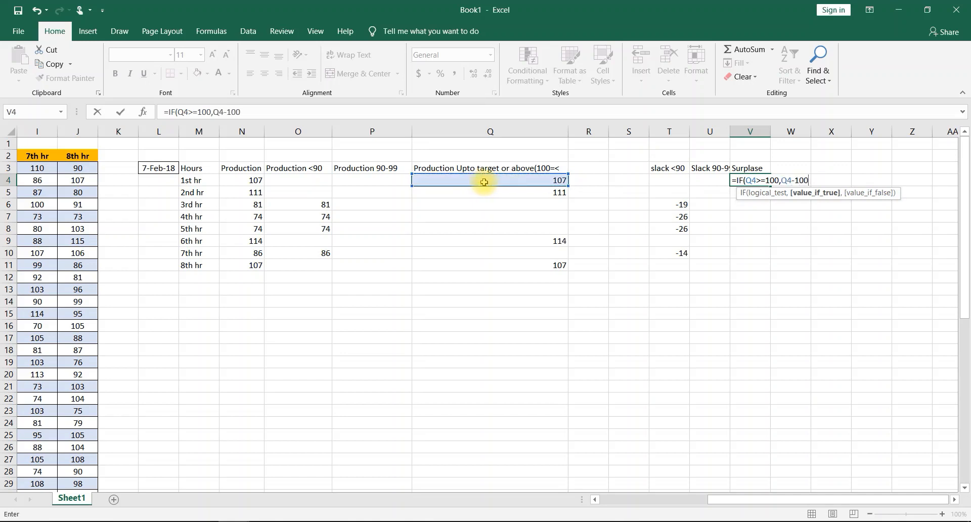
type(",")
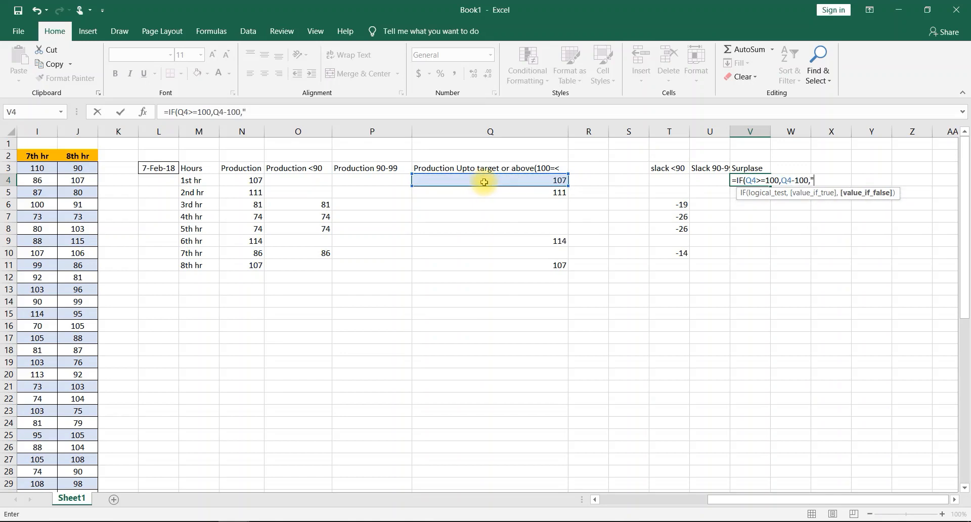
type("\"\")")
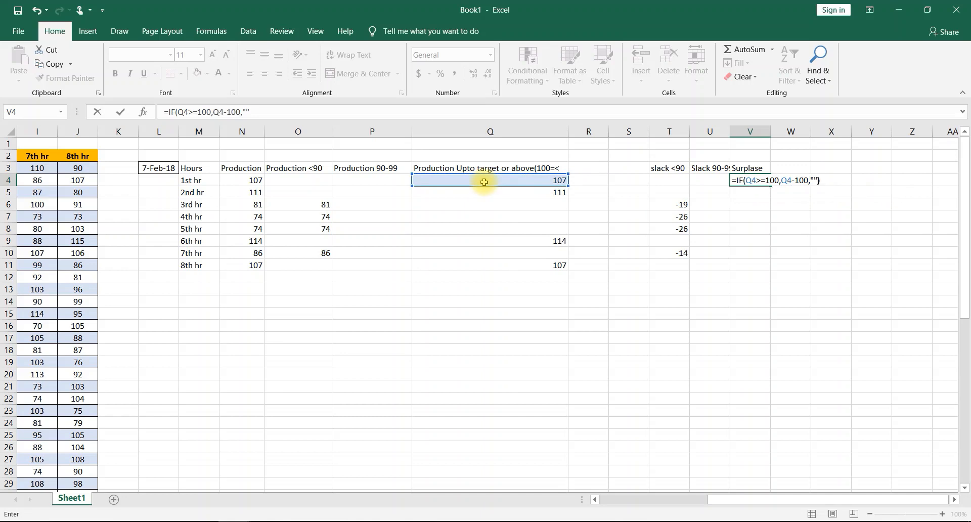
key("Return")
left_click(757, 180)
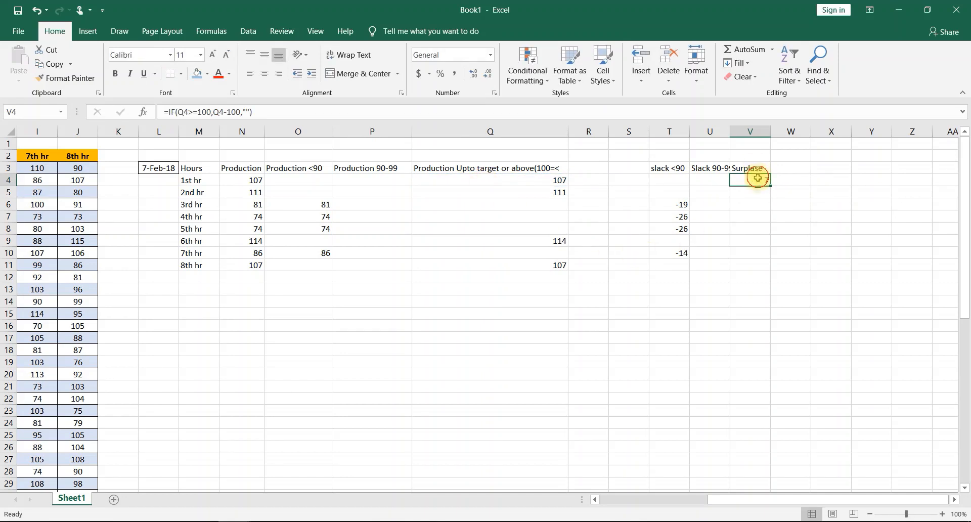
left_click_drag(772, 187, 748, 266)
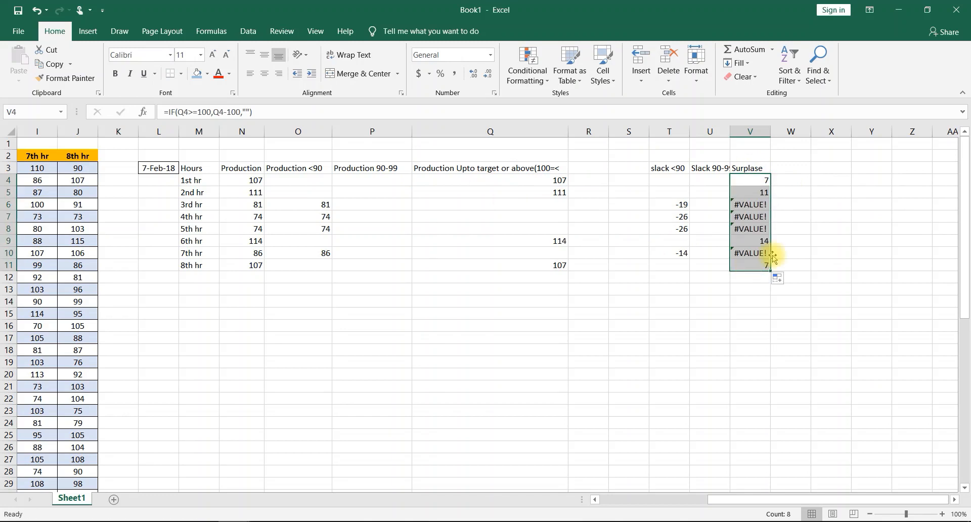
- Widen column U to fit its "Slack 90-99" header
left_click(663, 192)
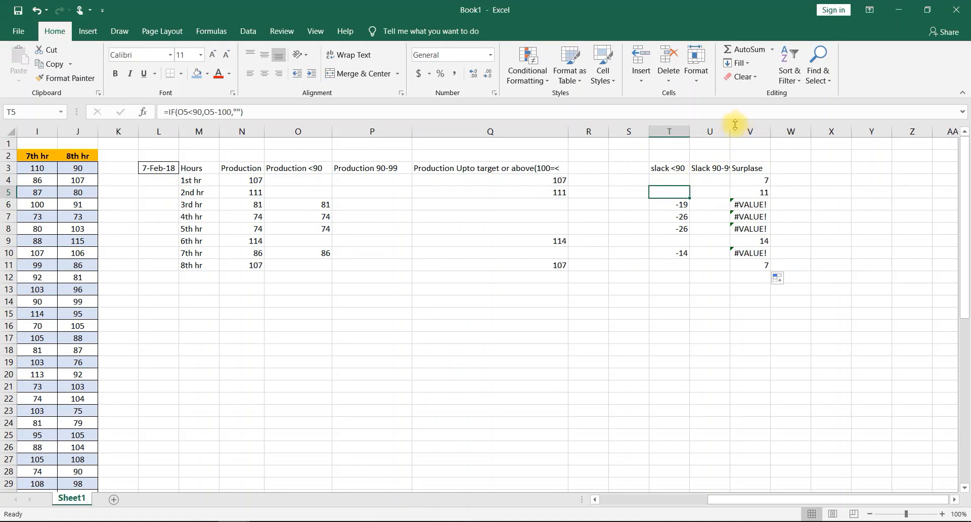
left_click_drag(734, 125, 742, 127)
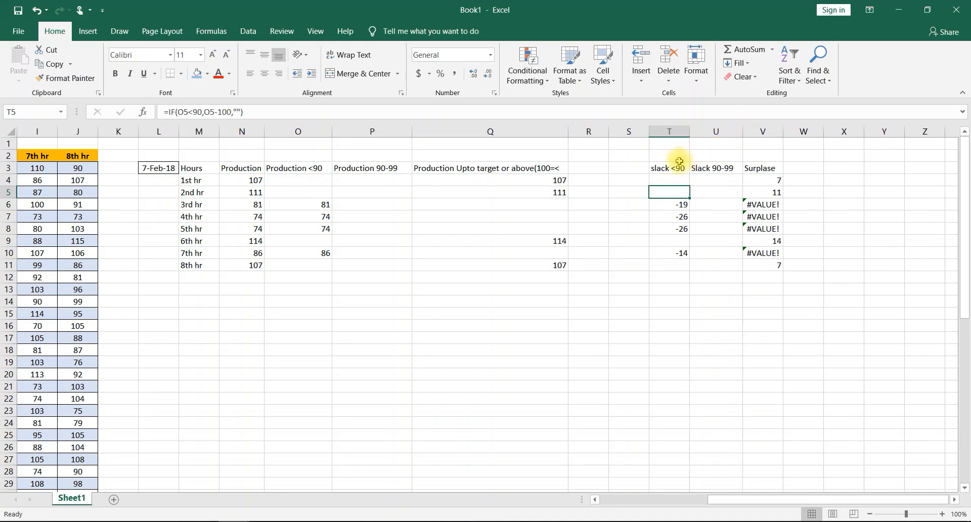
- Apply thick outside borders to the slack and surplus table in T3:V11
left_click_drag(679, 162, 768, 271)
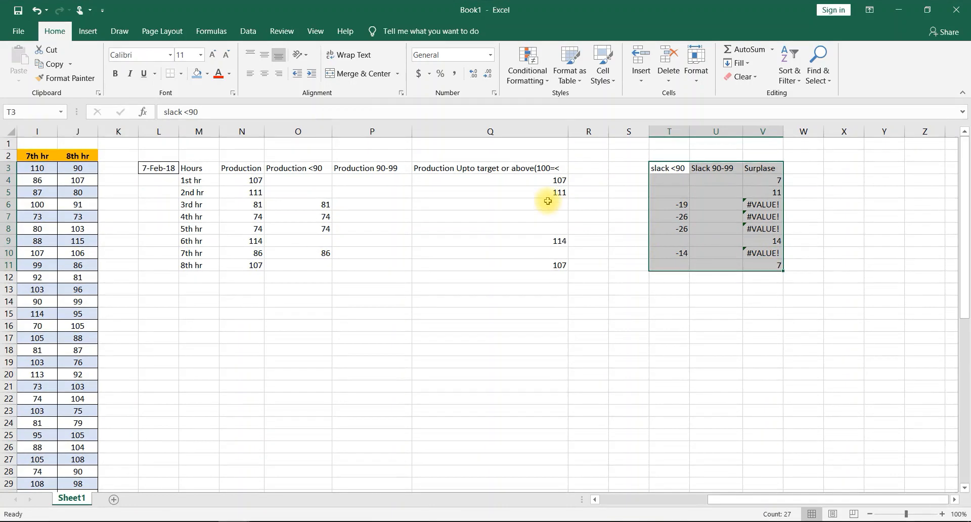
left_click(181, 73)
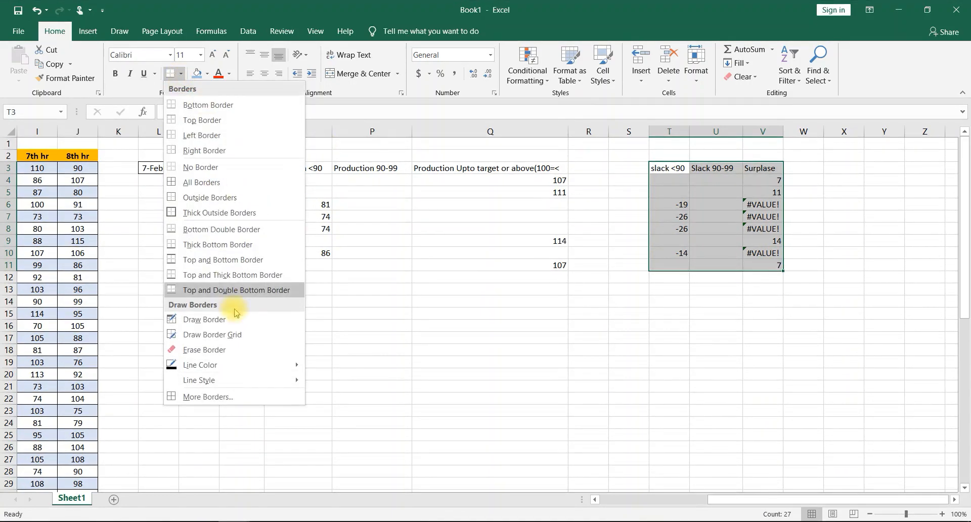
left_click(206, 212)
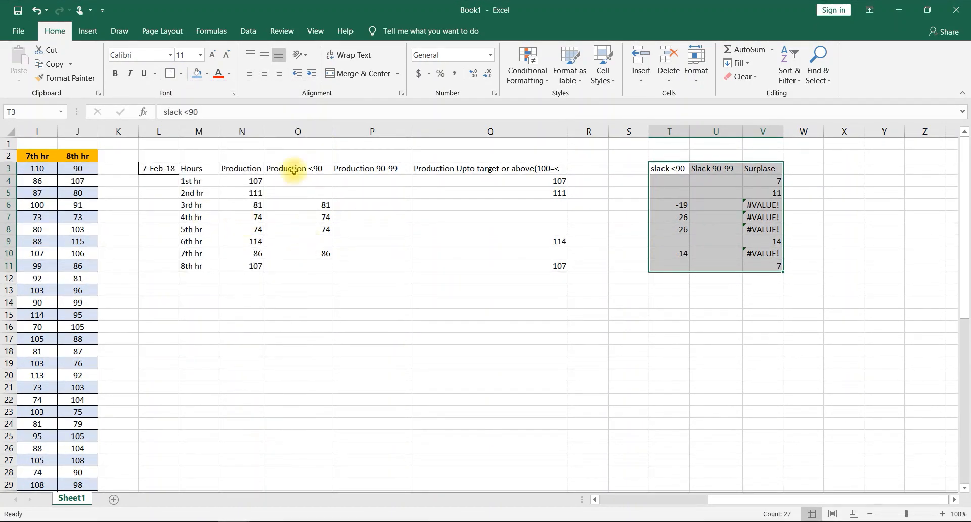
- Apply all borders to the hourly production table in M3:Q11
left_click_drag(183, 169, 490, 262)
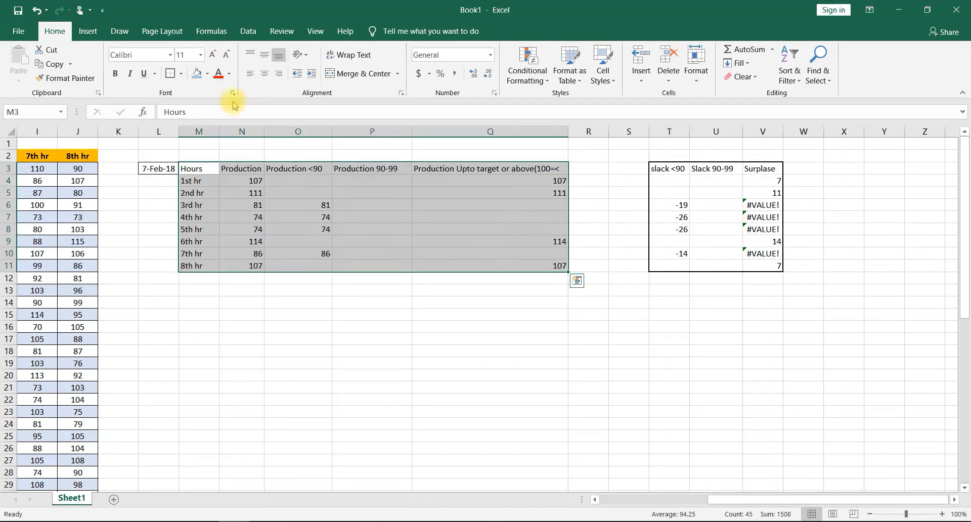
left_click(173, 76)
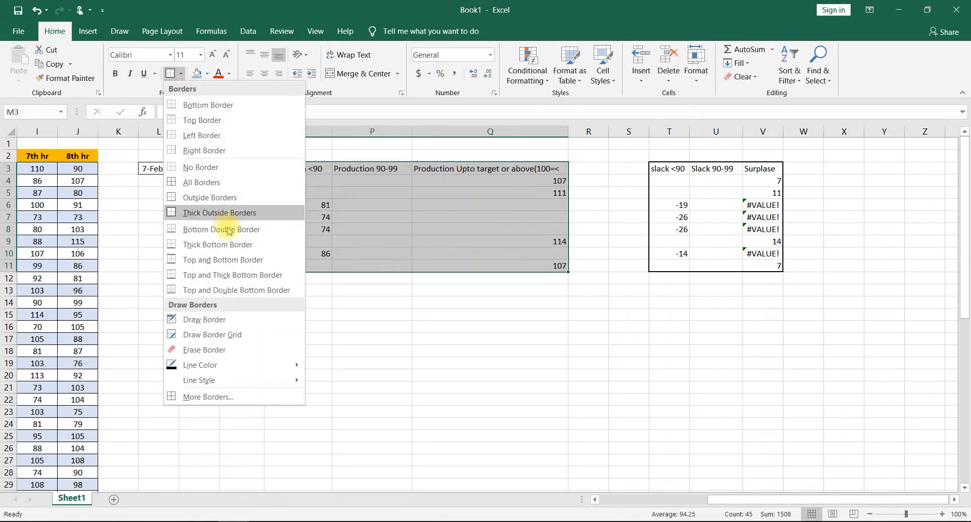
left_click(207, 183)
left_click(158, 169)
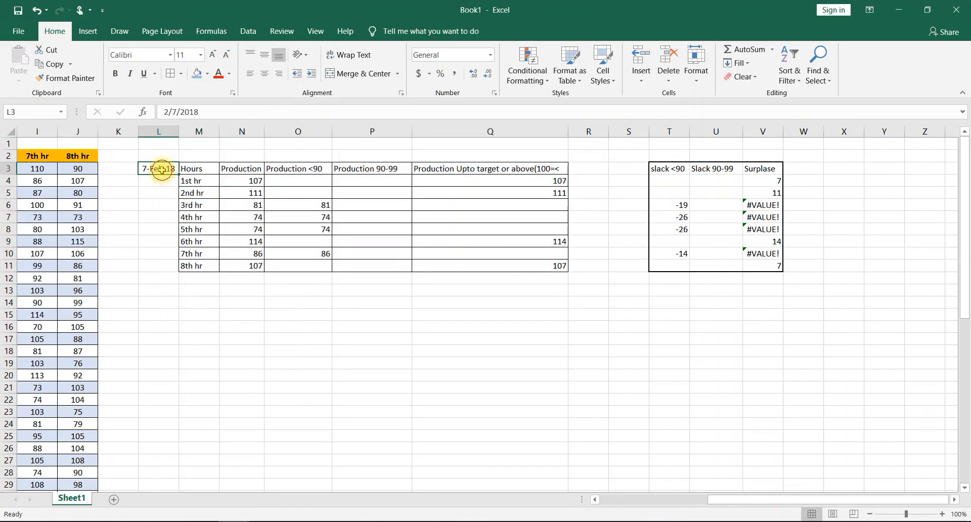
left_click(259, 364)
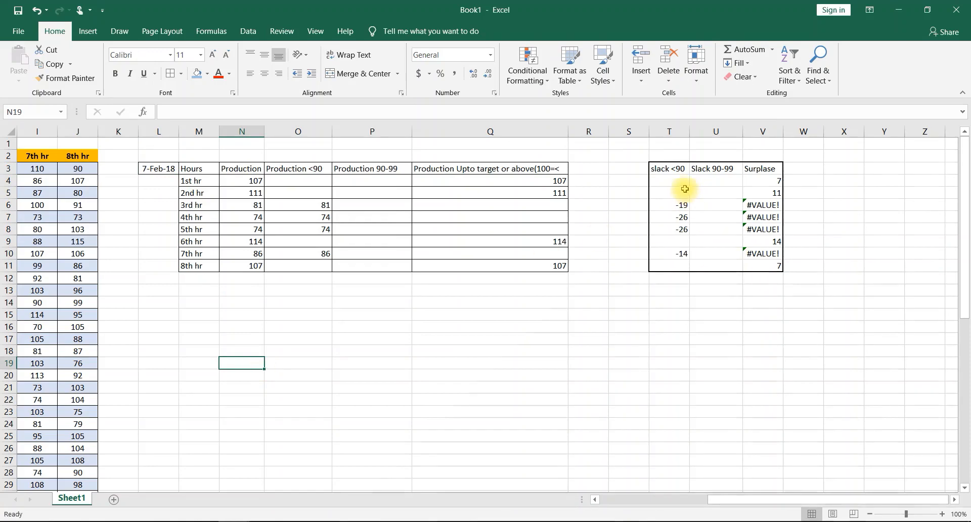
- Apply all borders to the slack and surplus table in T3:V11
left_click_drag(663, 169, 753, 265)
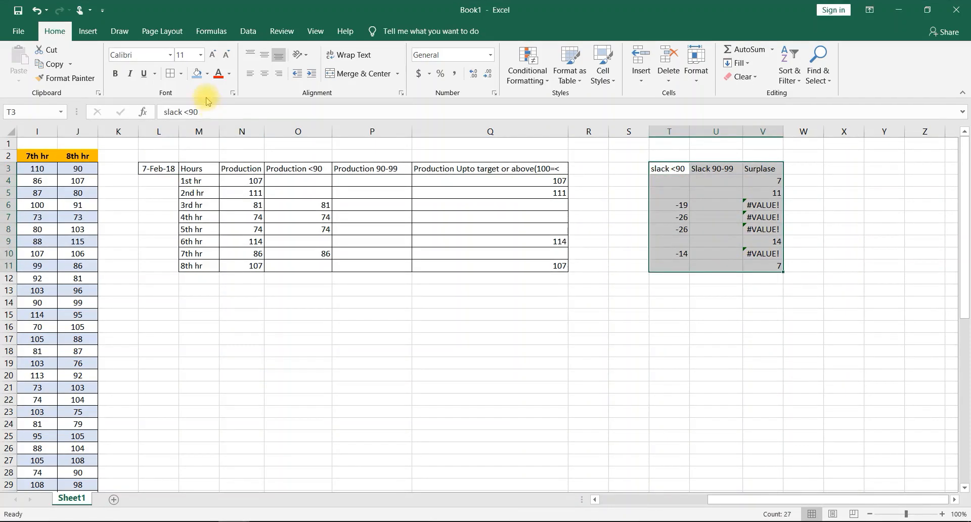
left_click(170, 74)
left_click(550, 419)
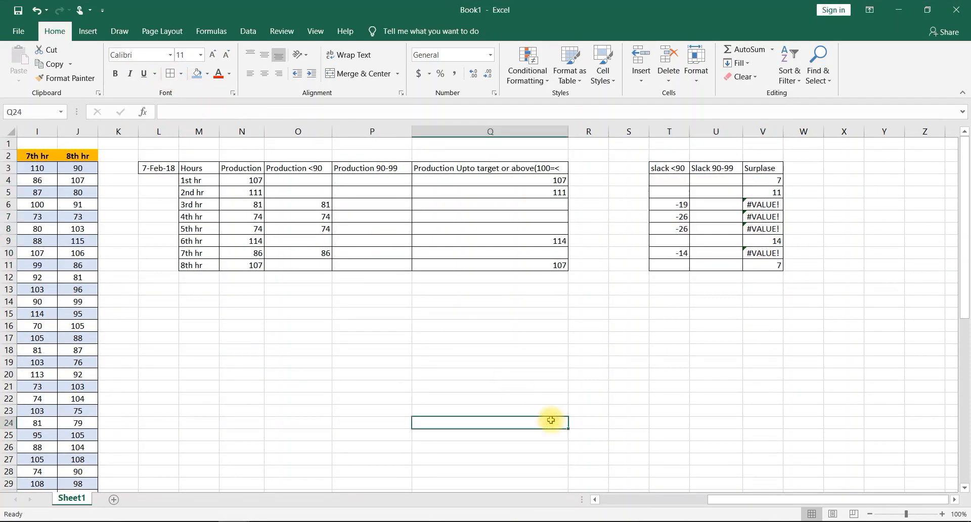
- Fill the production table headers M3:Q3 with blue and the slack and surplus headers T3:V3 with green
left_click_drag(195, 169, 536, 172)
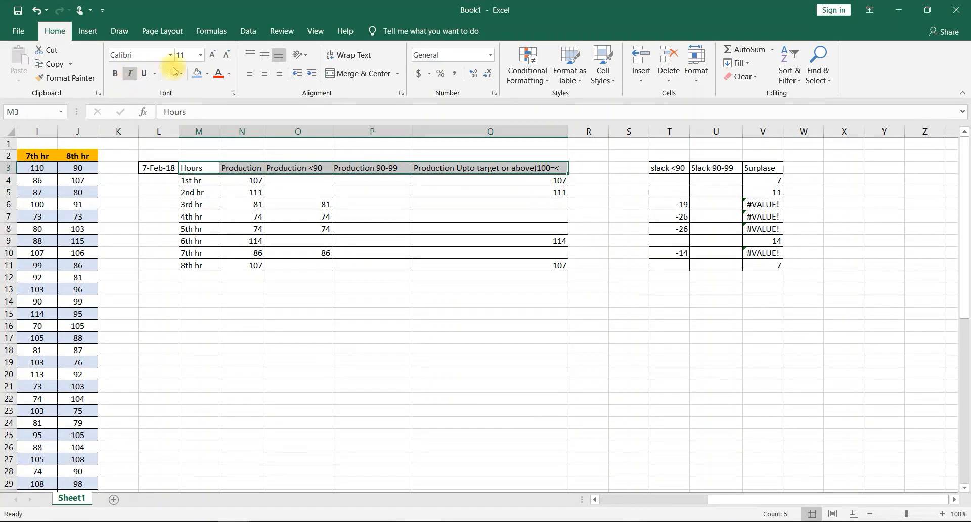
left_click(205, 76)
left_click_drag(668, 170, 782, 170)
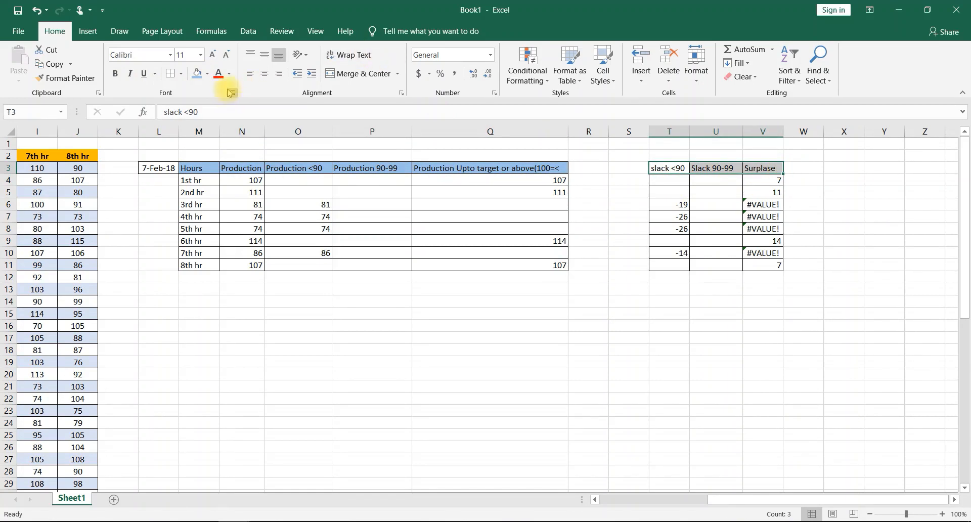
left_click(206, 75)
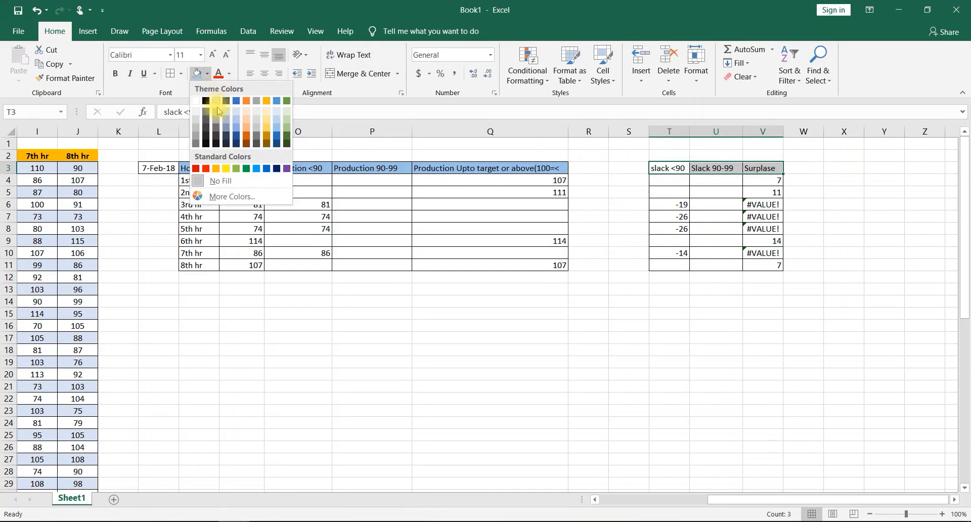
left_click(287, 122)
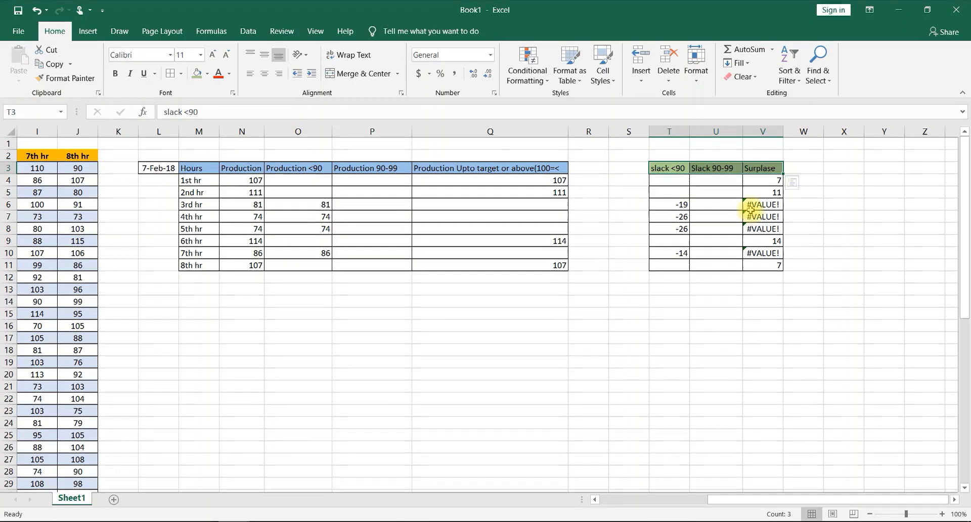
- Enter 120 in X3 and fill the value down to X10
left_click(860, 168)
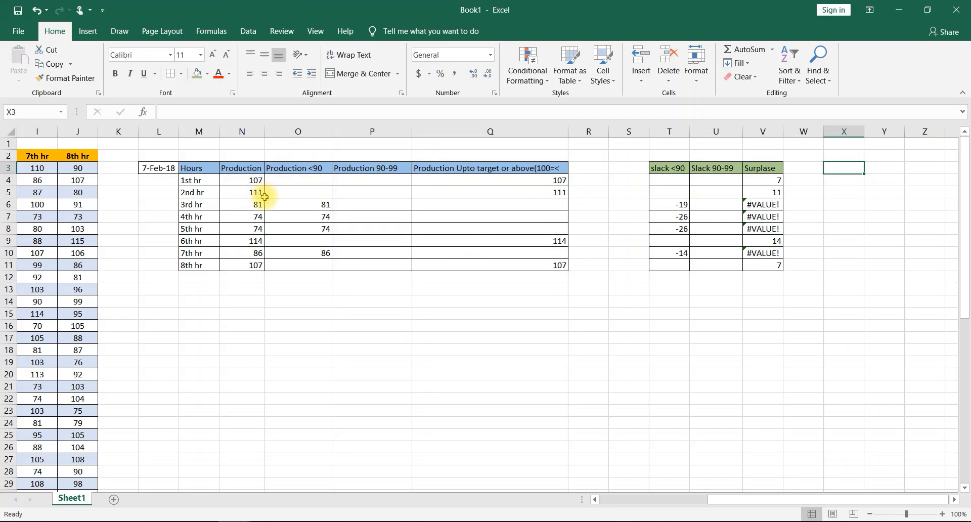
type("120")
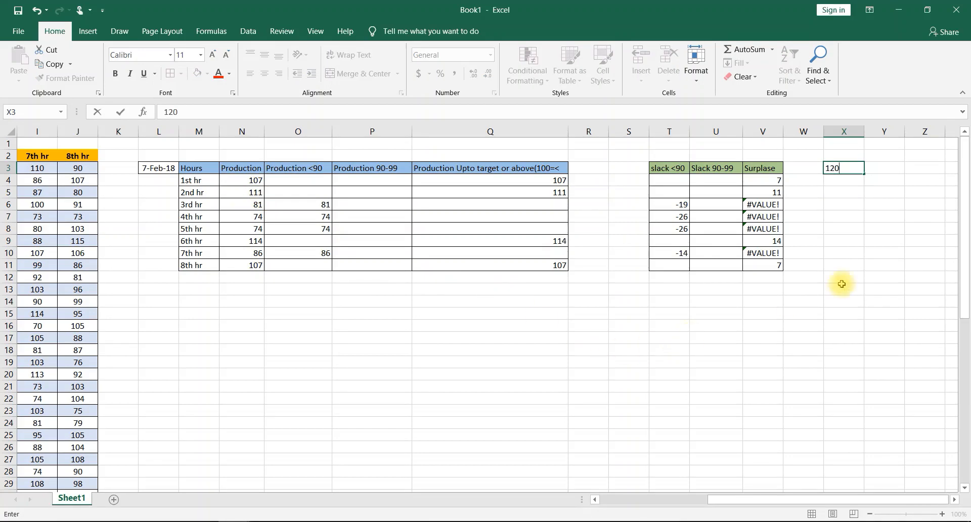
left_click(864, 227)
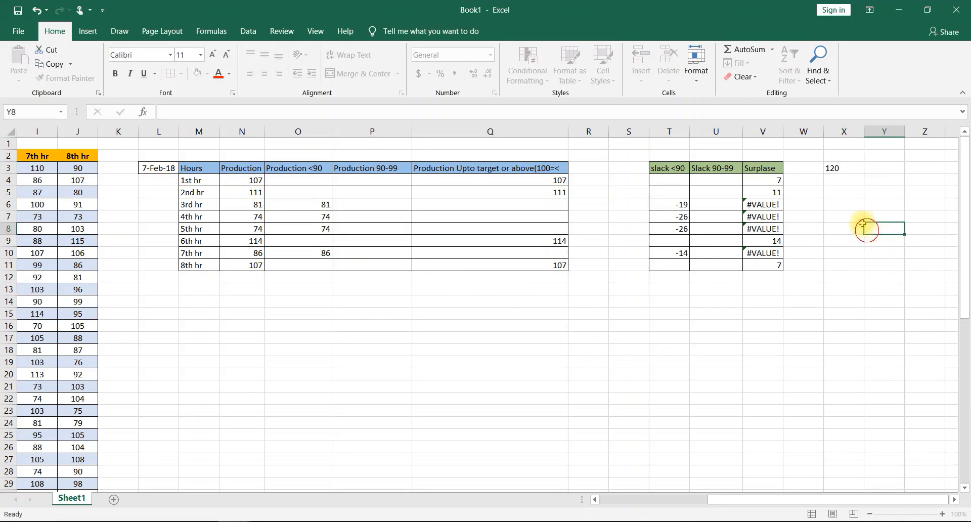
left_click(852, 167)
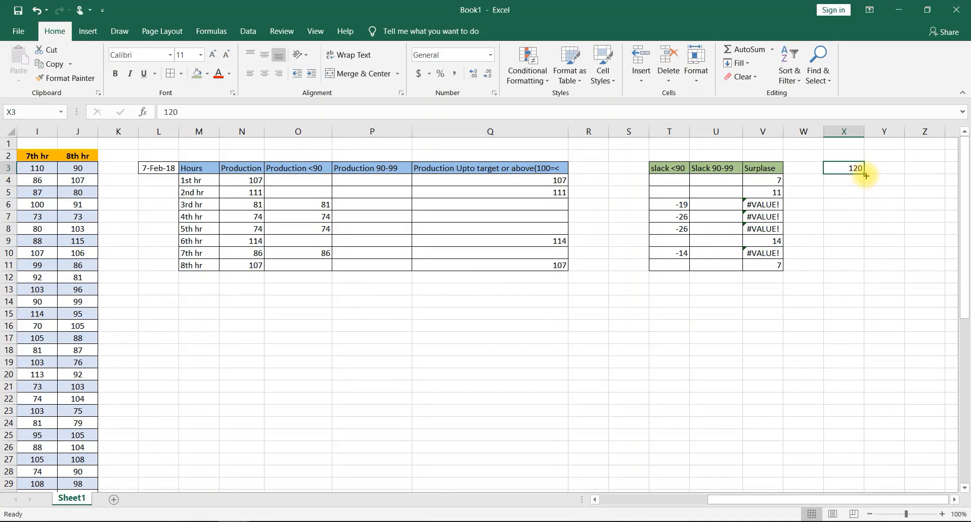
left_click_drag(860, 180, 843, 253)
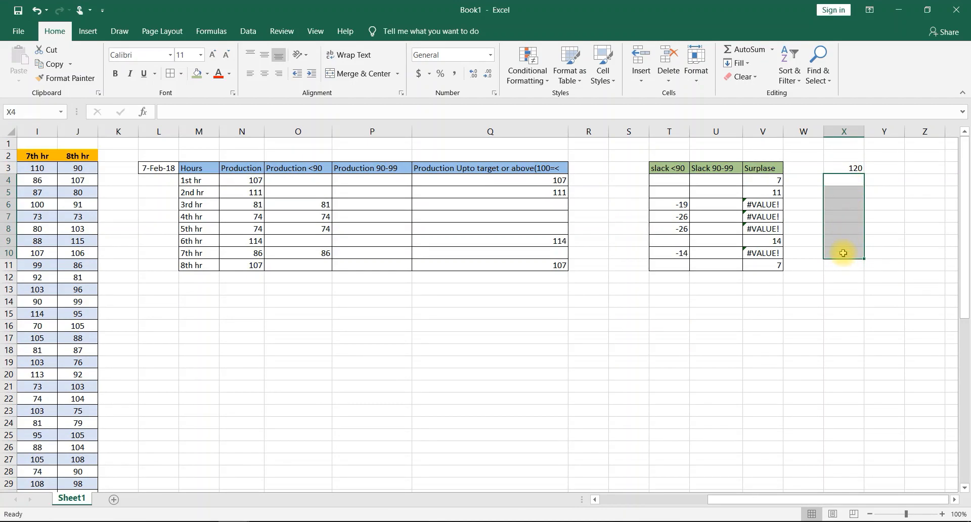
left_click(855, 168)
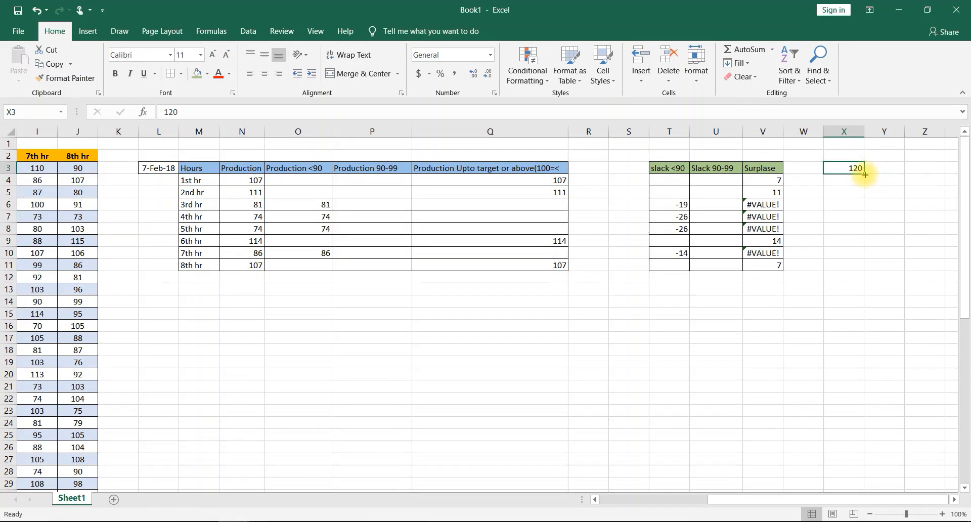
left_click_drag(864, 174, 848, 259)
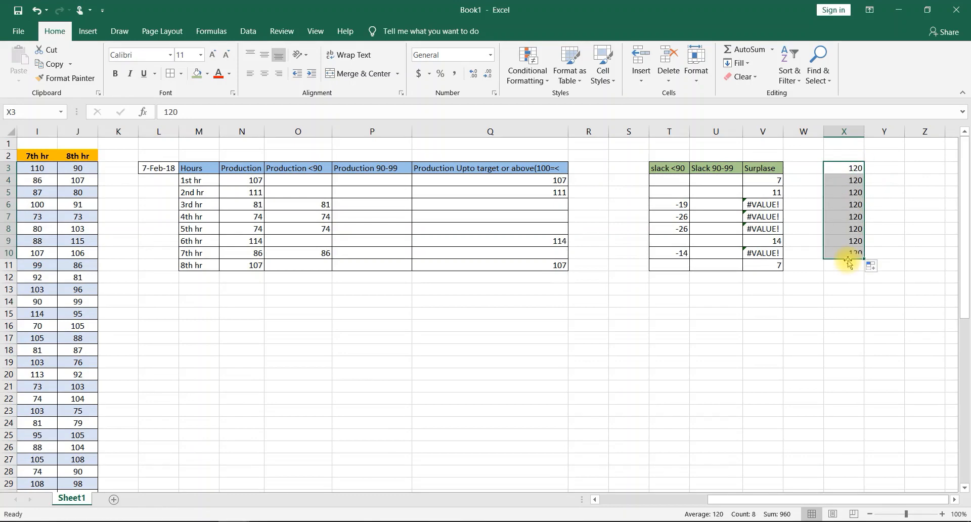
- Move the 120 values down one row so they occupy X4:X11, level with the hourly rows
key("ctrl+c")
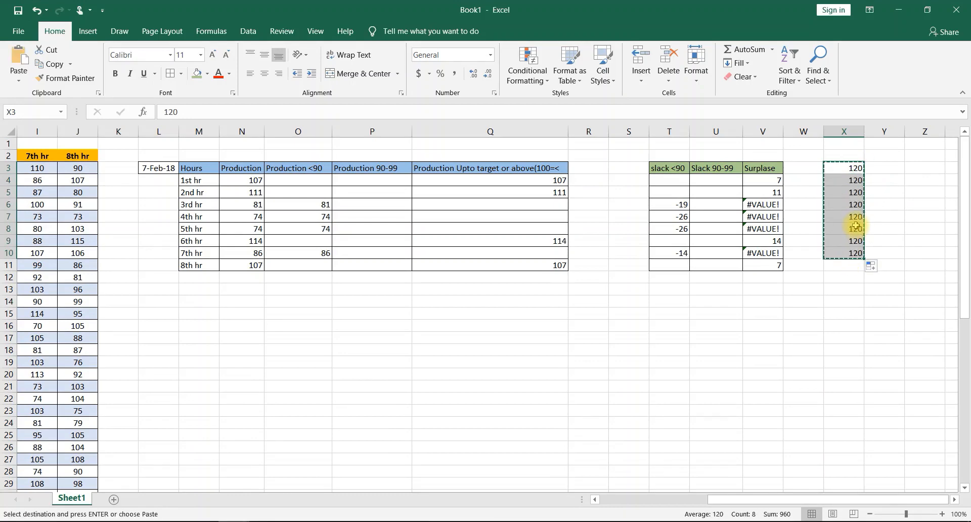
left_click(848, 179)
key("Return")
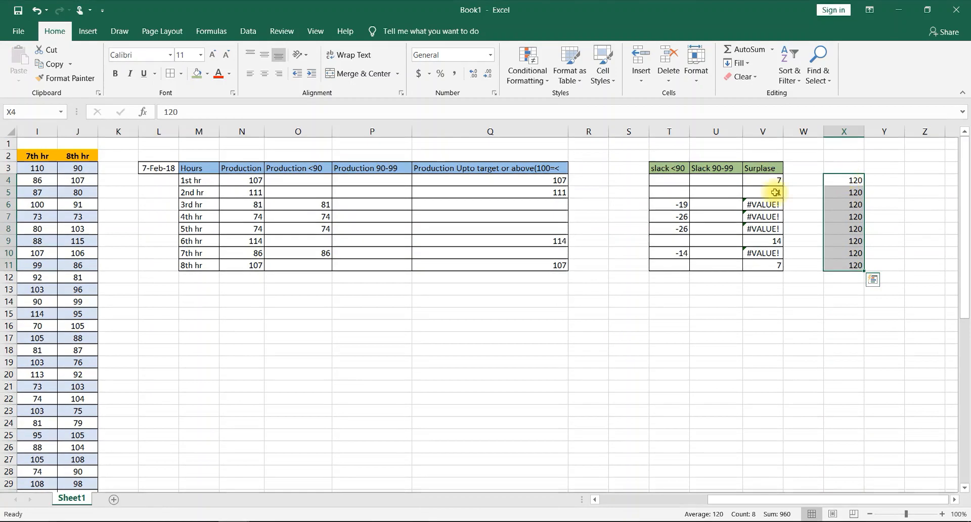
- Insert a clustered column chart of O4:Q11 and X4:X11, using the layout with the eight hours along the horizontal axis
left_click(395, 192)
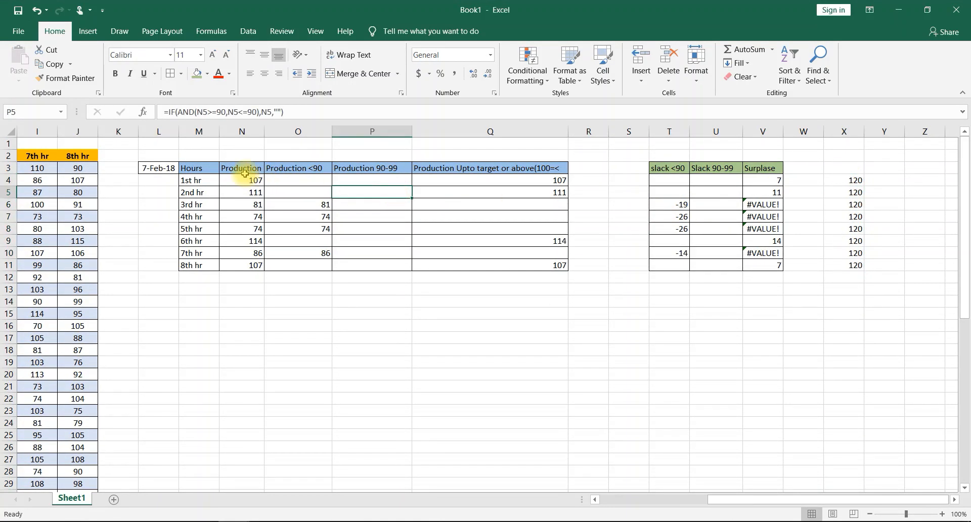
left_click_drag(308, 178, 524, 265)
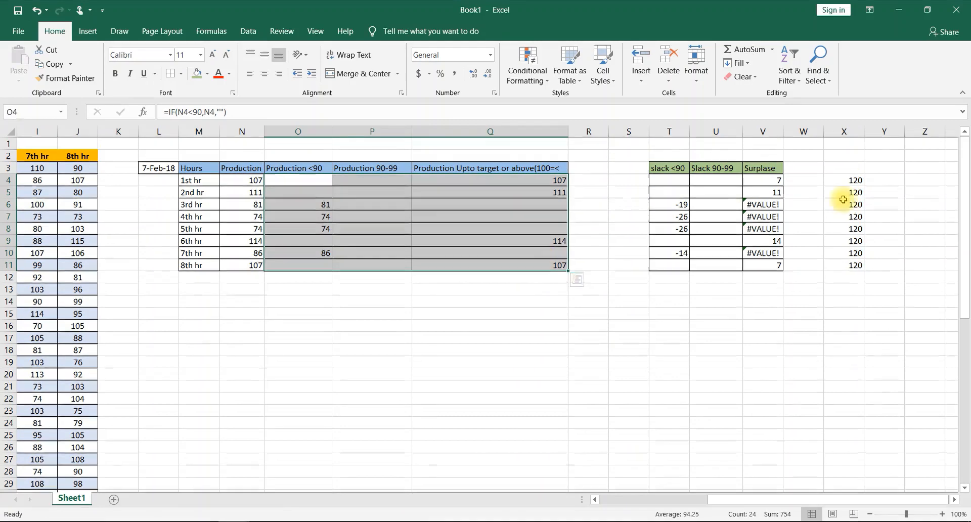
left_click_drag(855, 180, 851, 261)
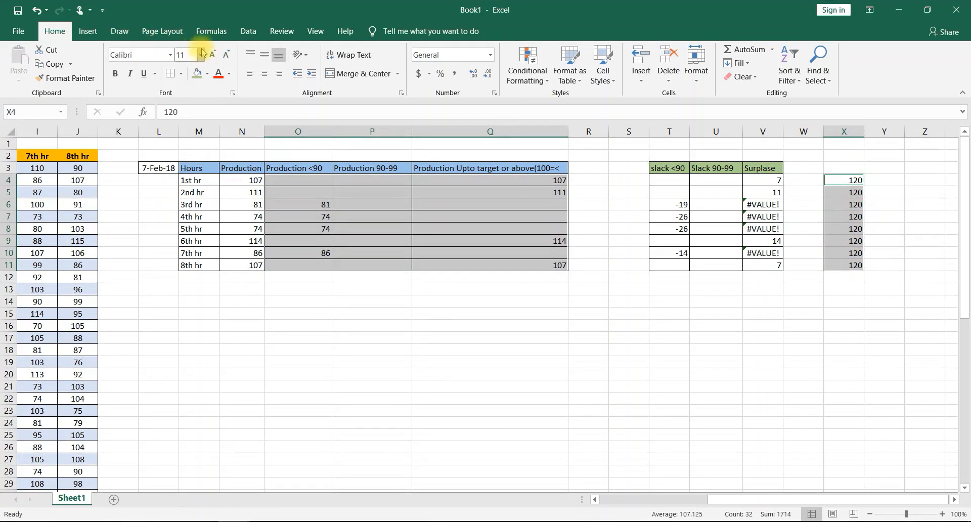
left_click(87, 31)
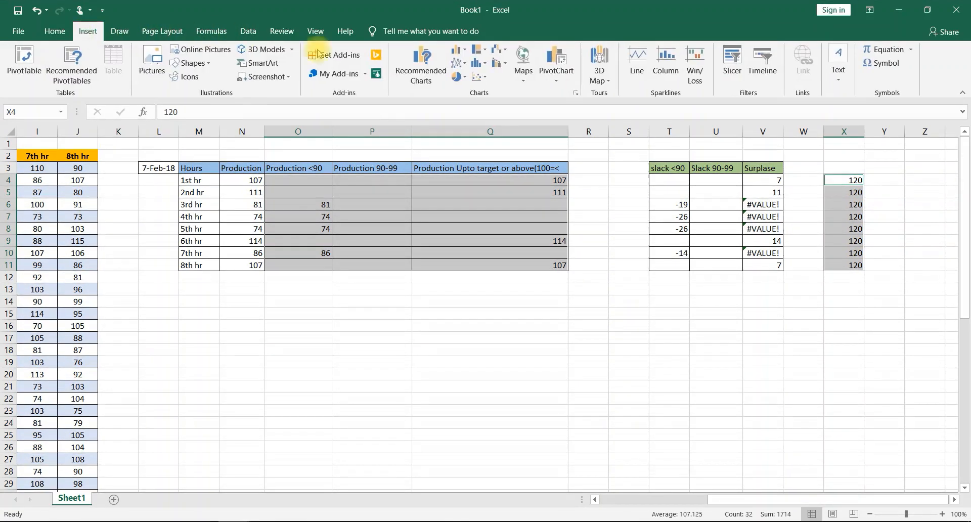
left_click(466, 57)
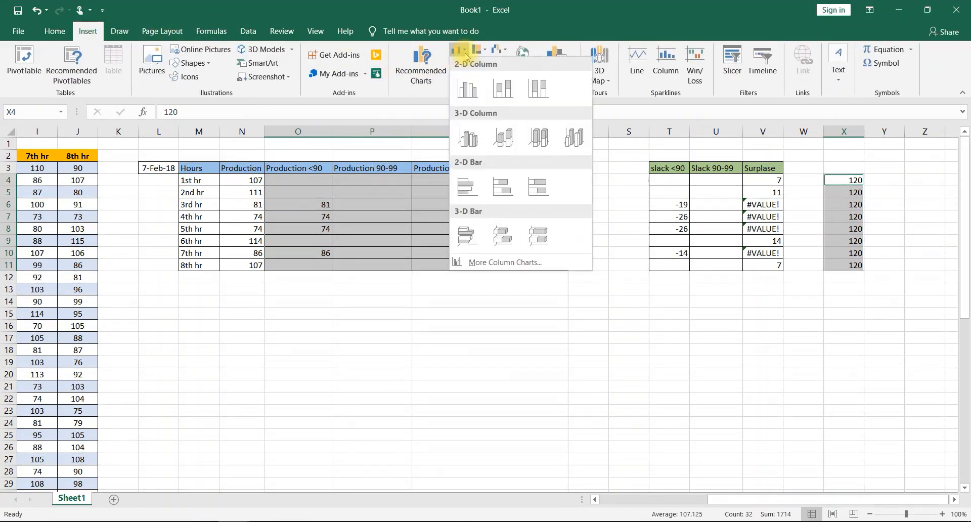
left_click(513, 257)
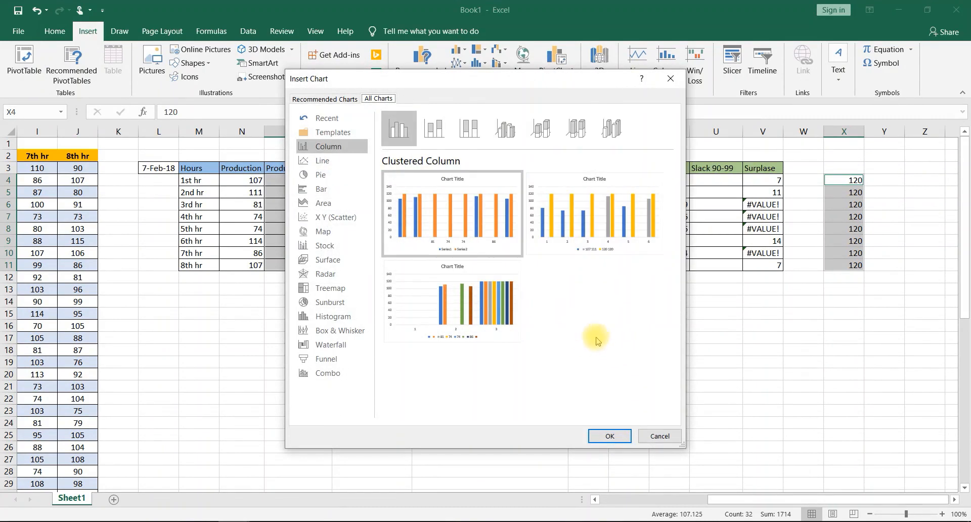
mouse_move(612, 251)
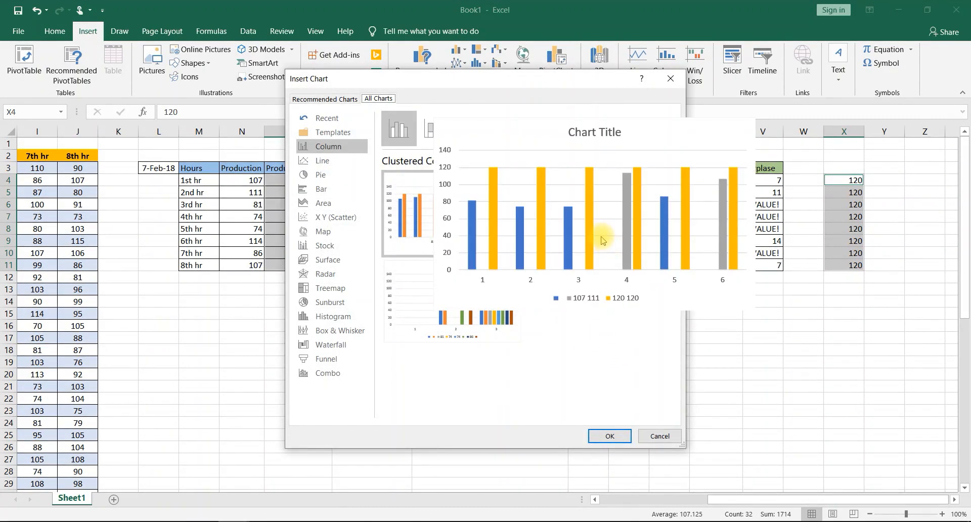
mouse_move(510, 293)
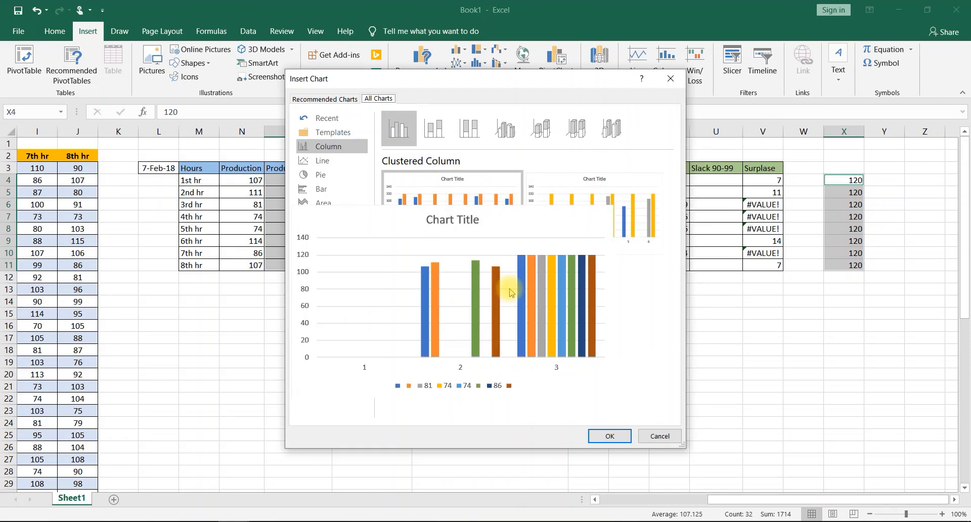
mouse_move(592, 223)
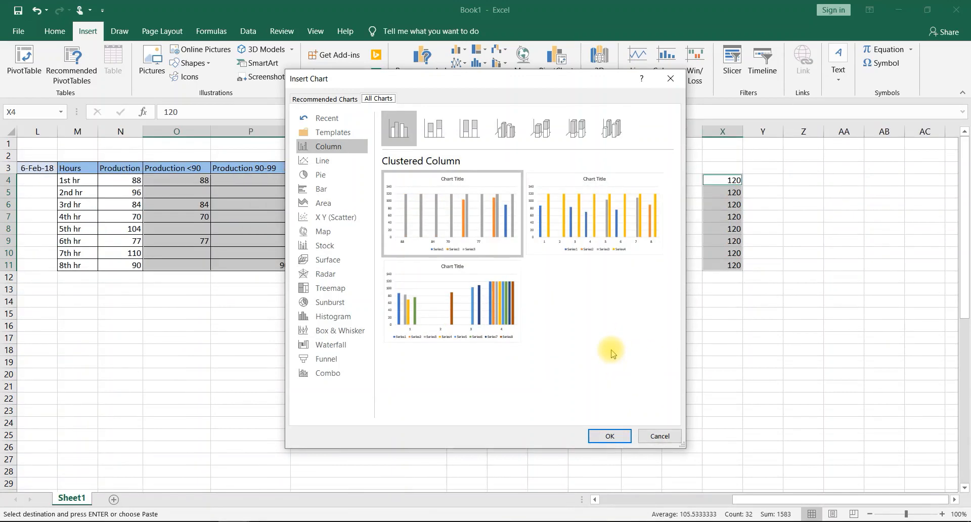
left_click(619, 223)
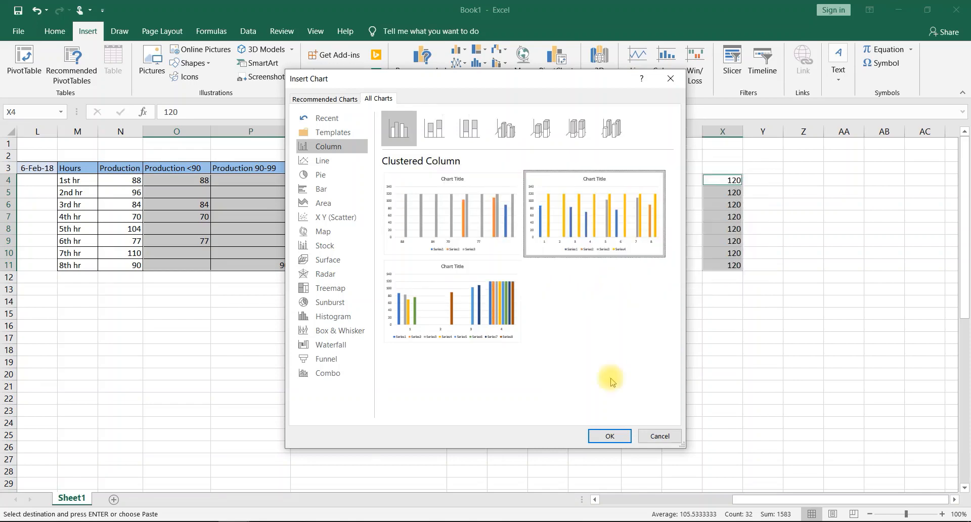
left_click(610, 438)
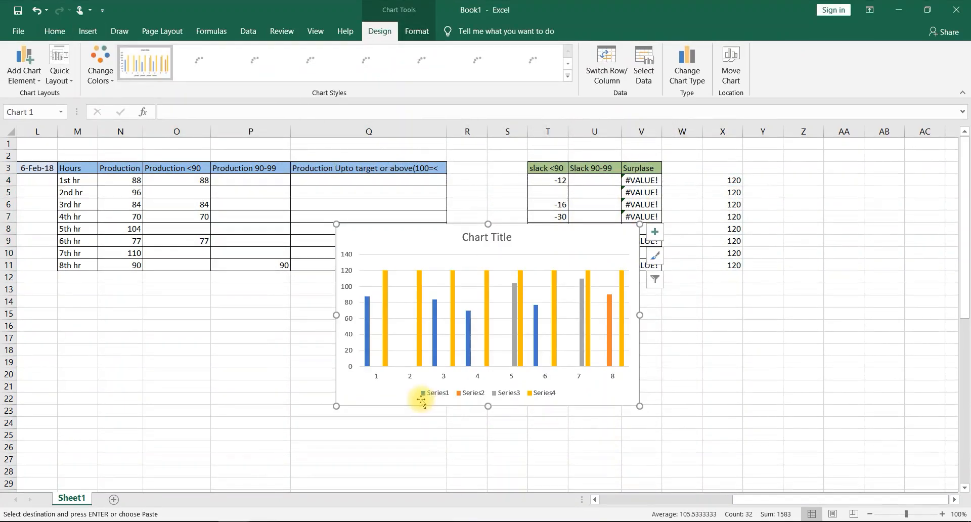
- Move the chart directly below the hourly production table, with its upper edge at row 12
left_click_drag(438, 236, 205, 314)
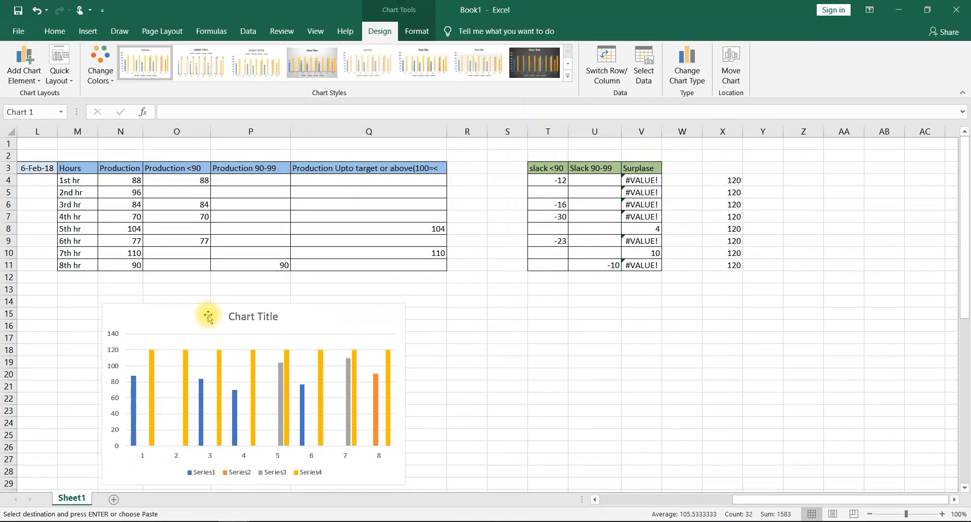
scroll(561, 354, "left", 3)
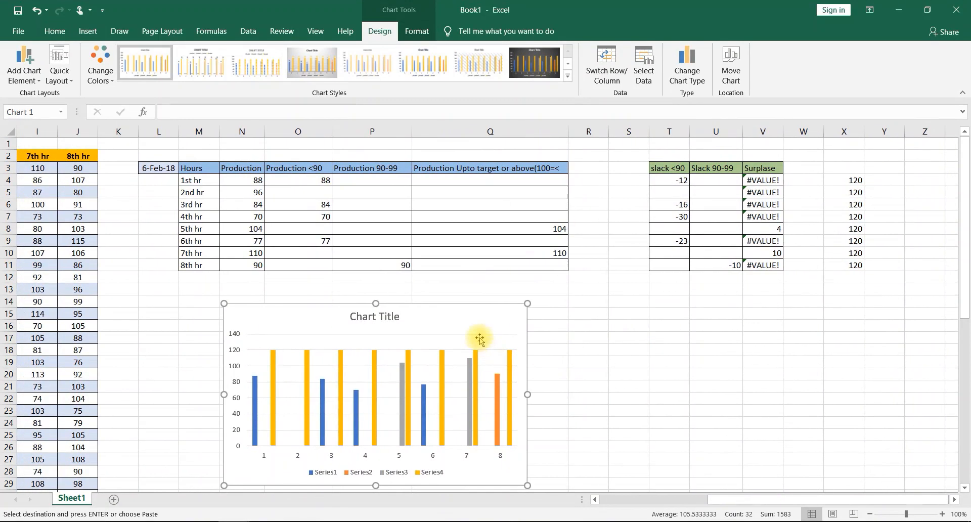
left_click_drag(456, 315, 351, 287)
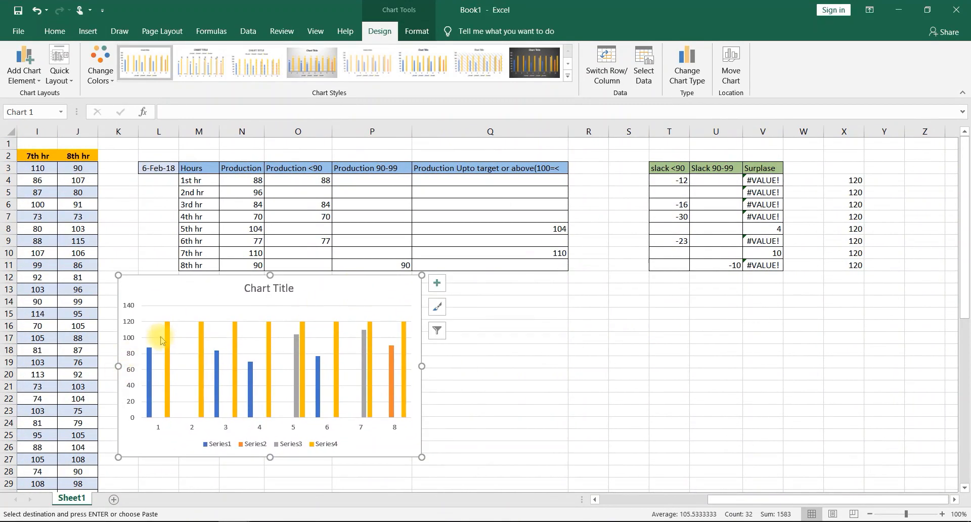
- Draw a thin horizontal rectangle about 0.05" high and 0.88" wide across R13:S13, beside the chart
mouse_move(169, 335)
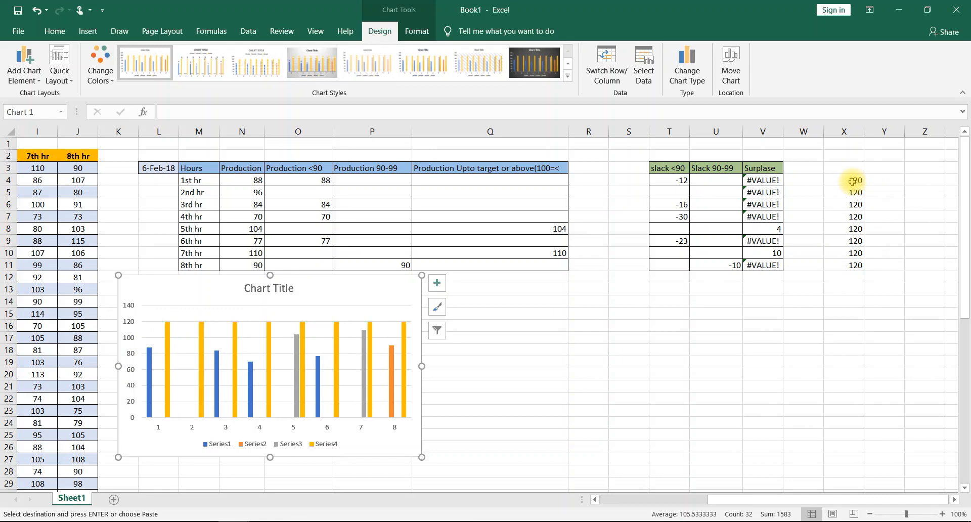
left_click(89, 31)
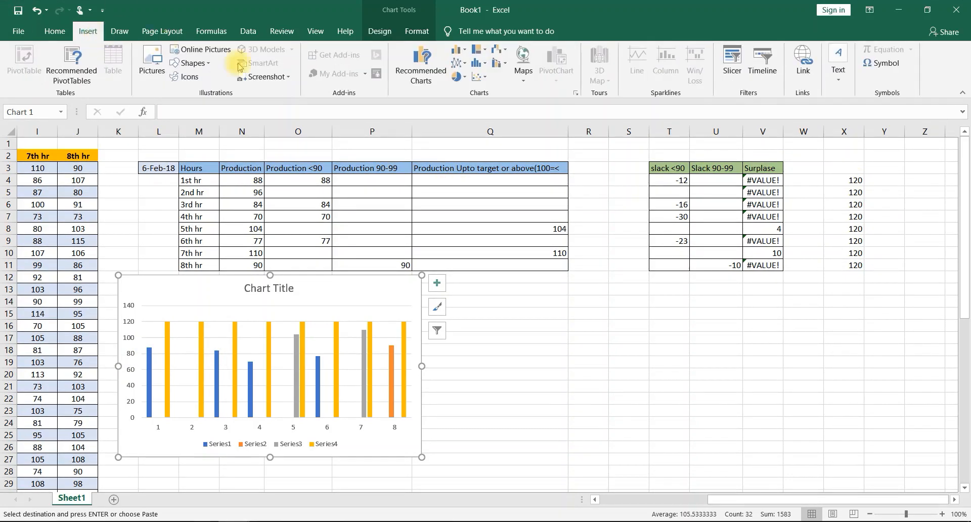
left_click(209, 62)
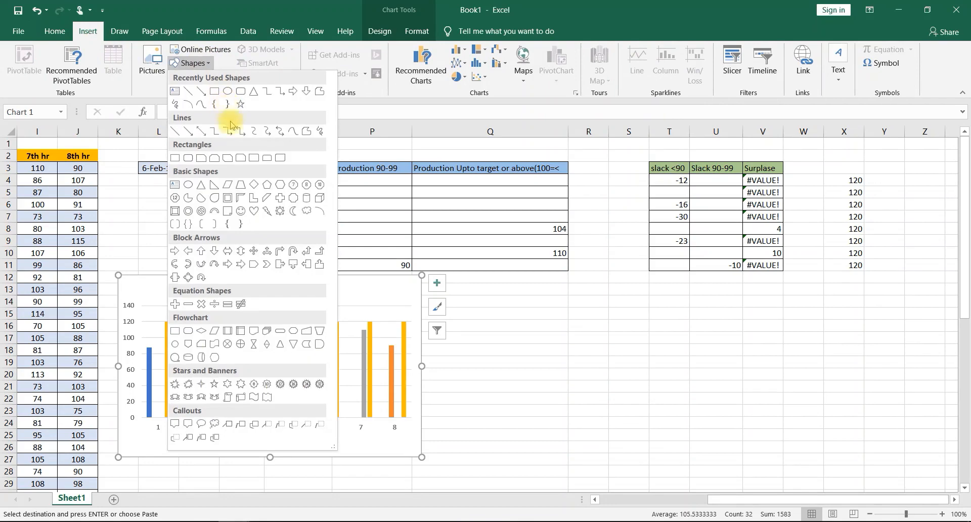
left_click(215, 90)
mouse_move(566, 289)
left_mouse_down()
mouse_move(585, 303)
mouse_move(635, 298)
mouse_move(621, 289)
left_mouse_up()
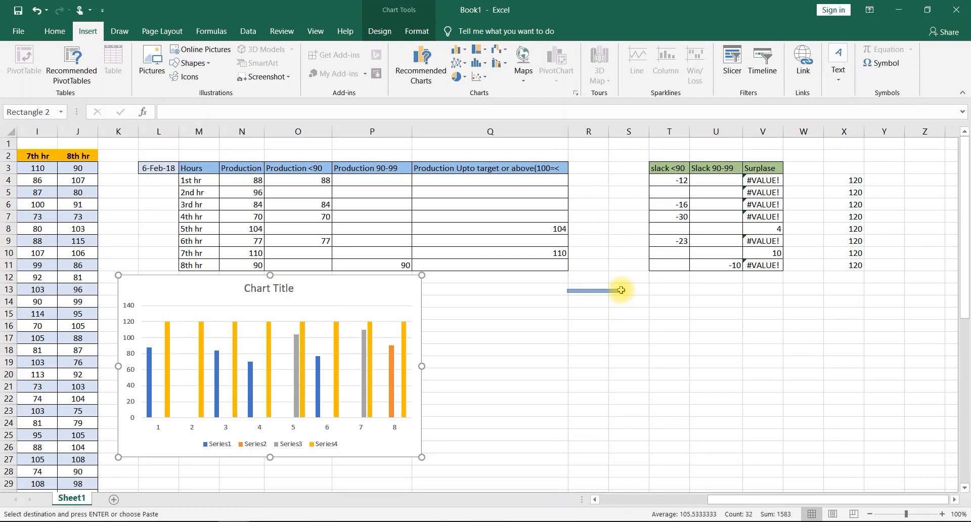
- Open the thin rectangle's shape formatting and switch its fill to a gradient fill
right_click(588, 290)
right_click(606, 290)
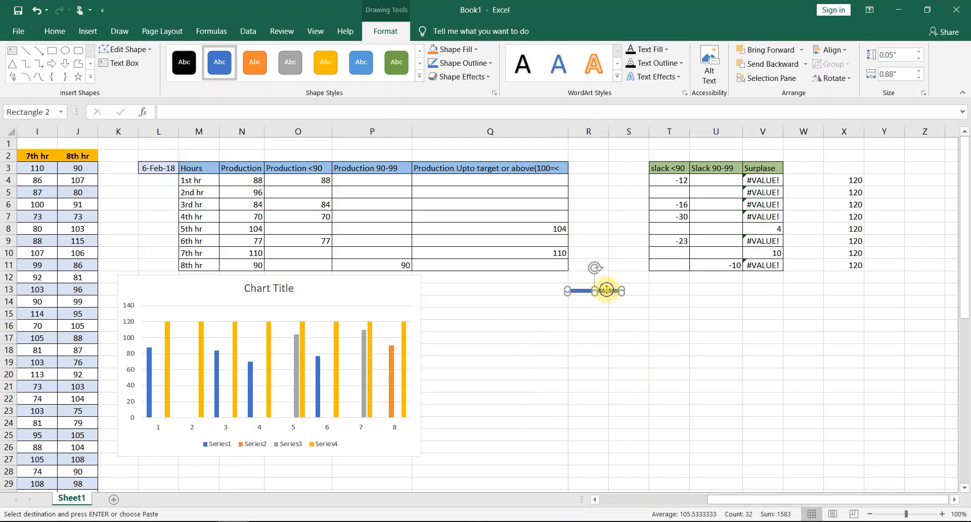
left_click(616, 287)
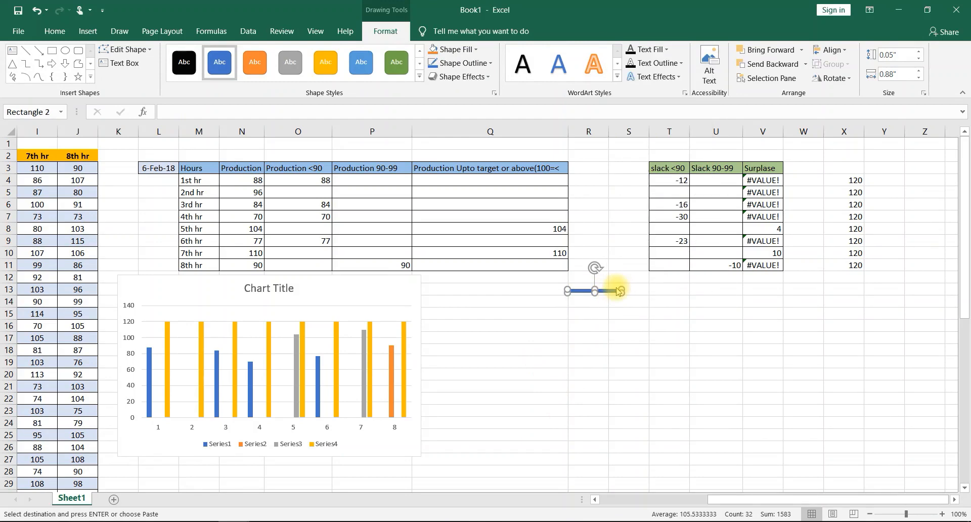
left_click(809, 205)
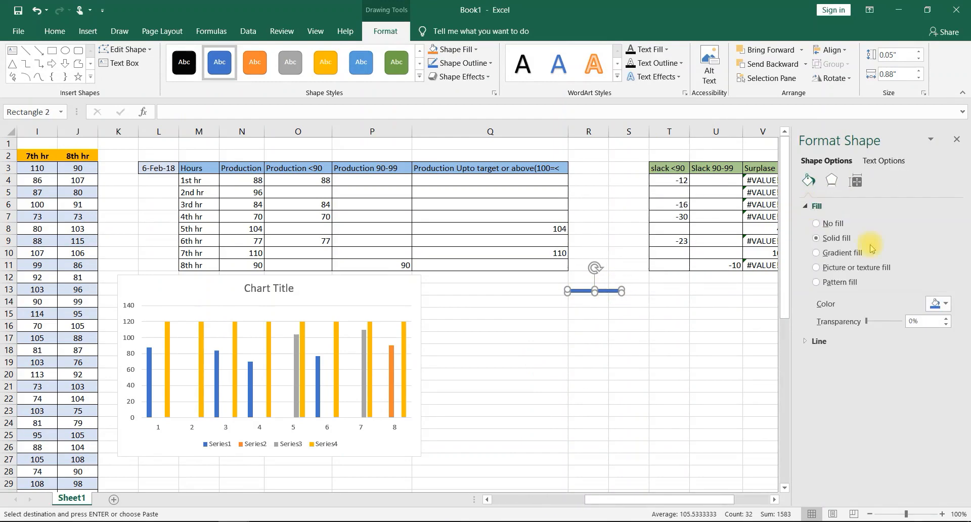
left_click(815, 253)
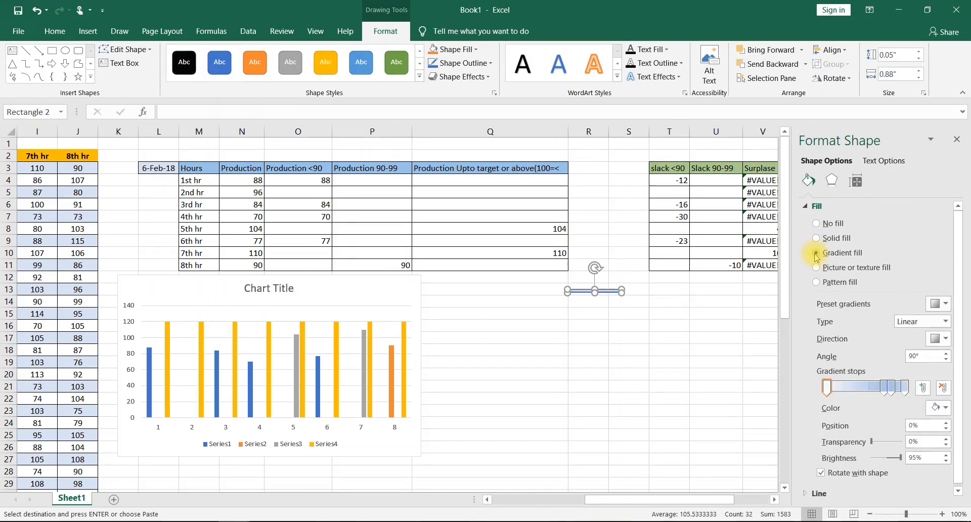
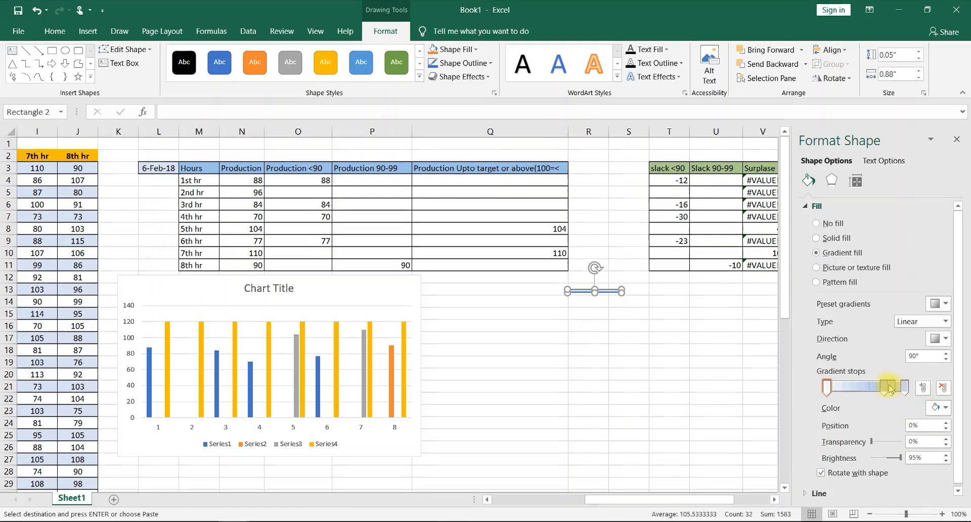
- Position the rectangle's four existing gradient stops at 0%, 20%, 40% and 80%
double_click(915, 425)
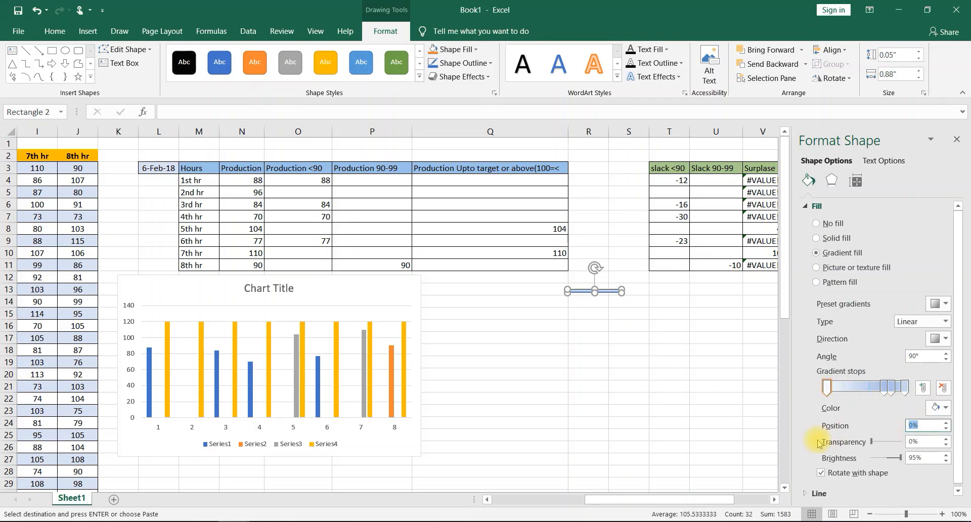
type("0")
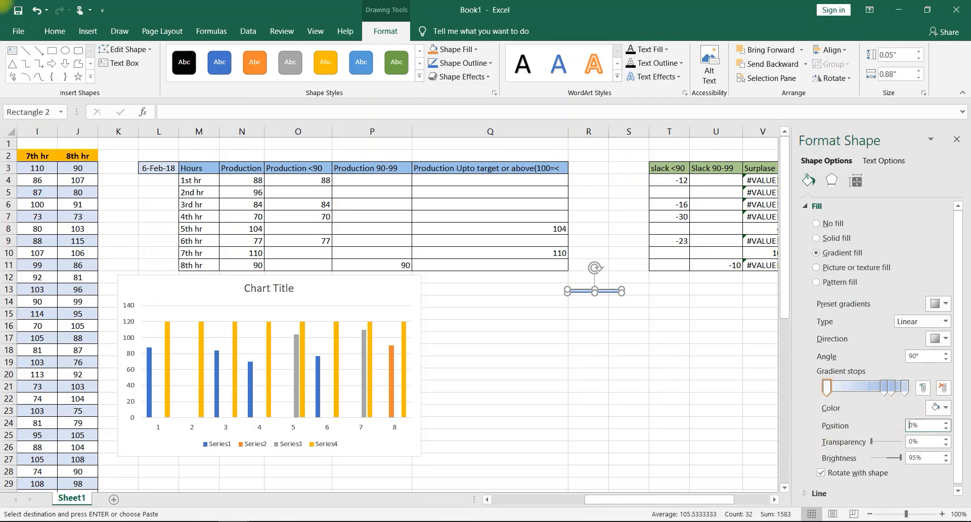
left_click(883, 387)
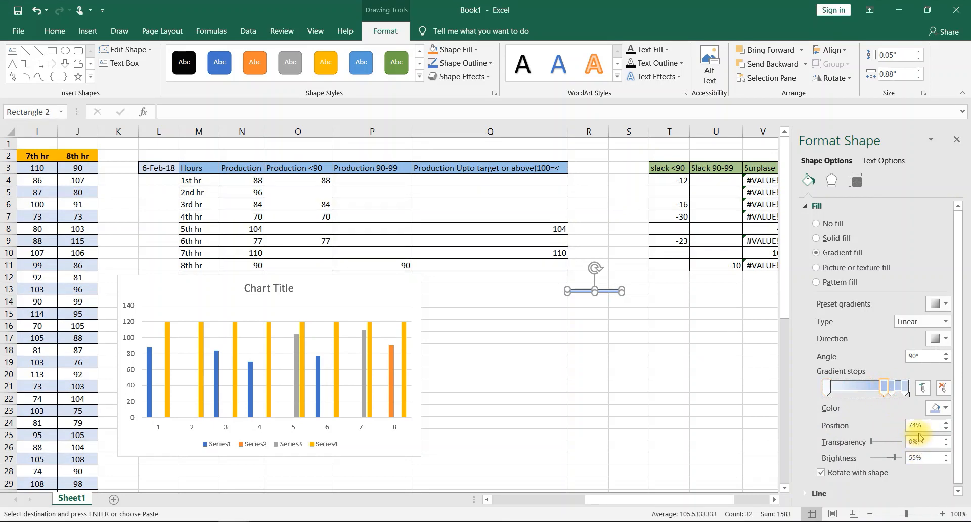
double_click(922, 426)
type("20")
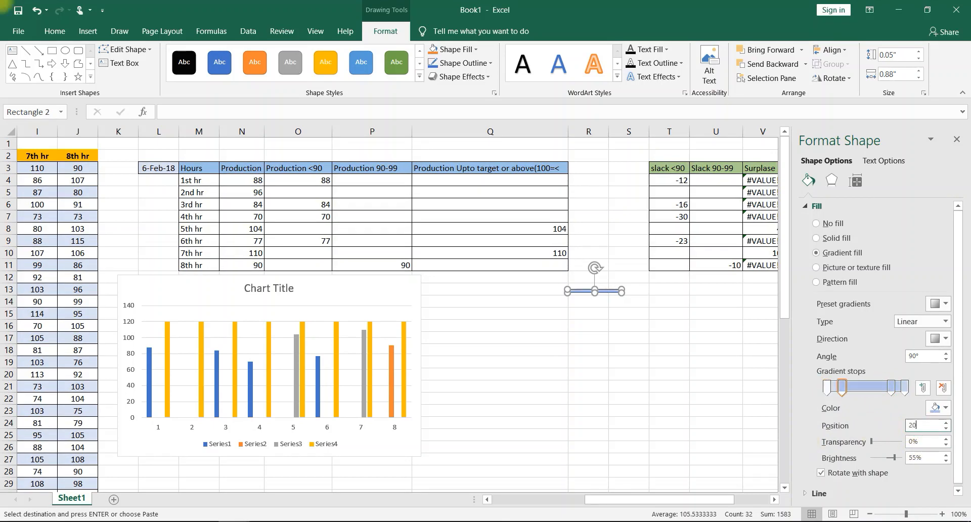
left_click(891, 387)
double_click(927, 424)
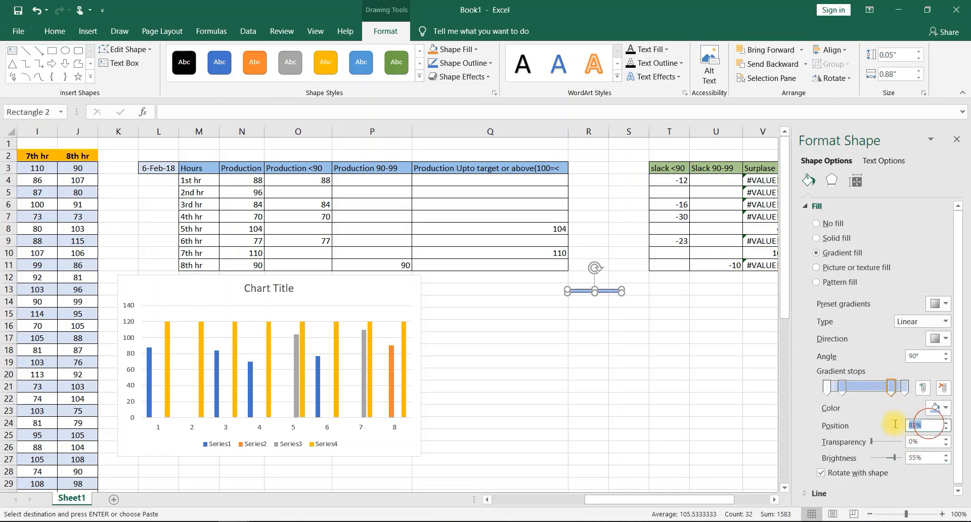
type("40")
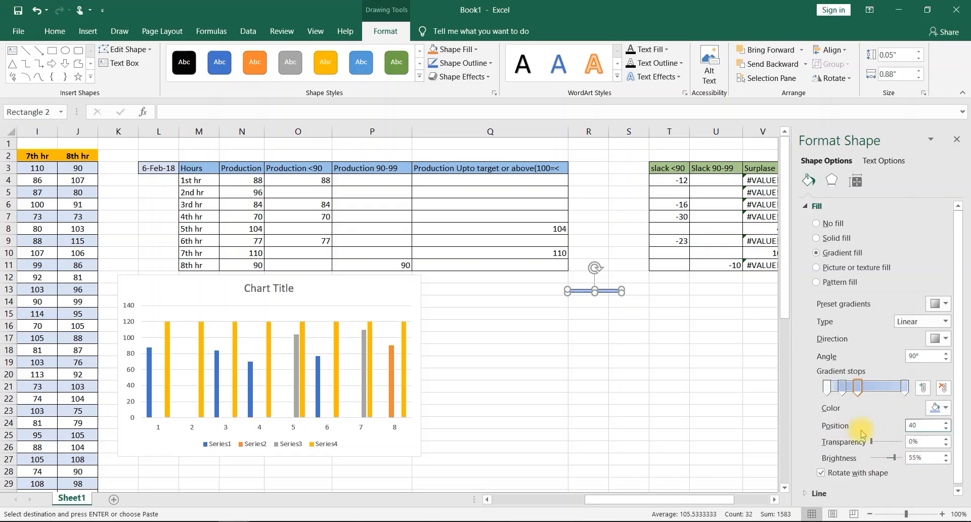
left_click(905, 387)
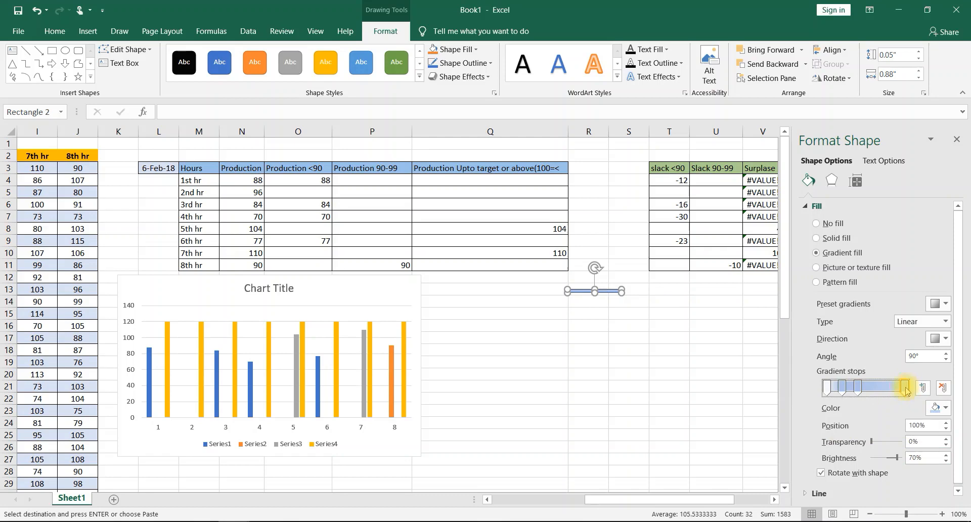
double_click(934, 427)
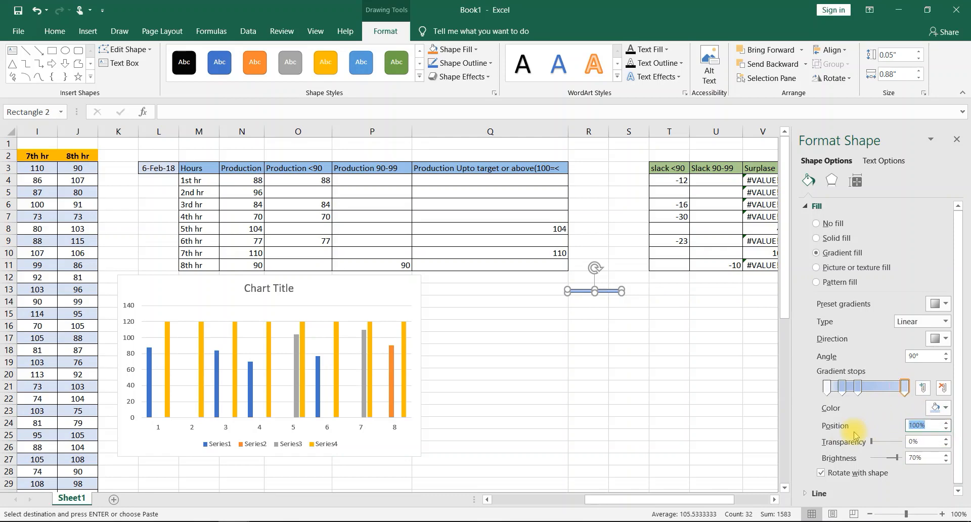
type("80")
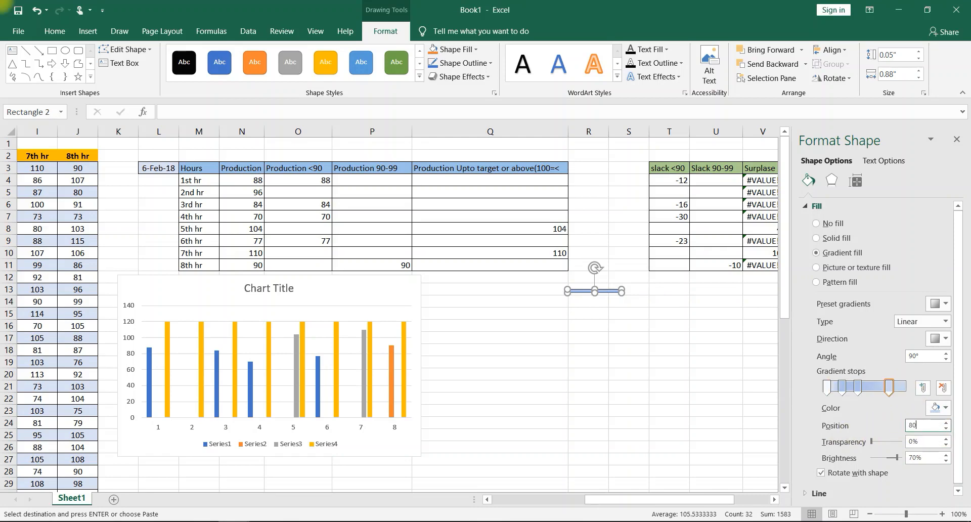
- Add two more gradient stops to the rectangle's fill, one at 90% and one at 100%
left_click(923, 387)
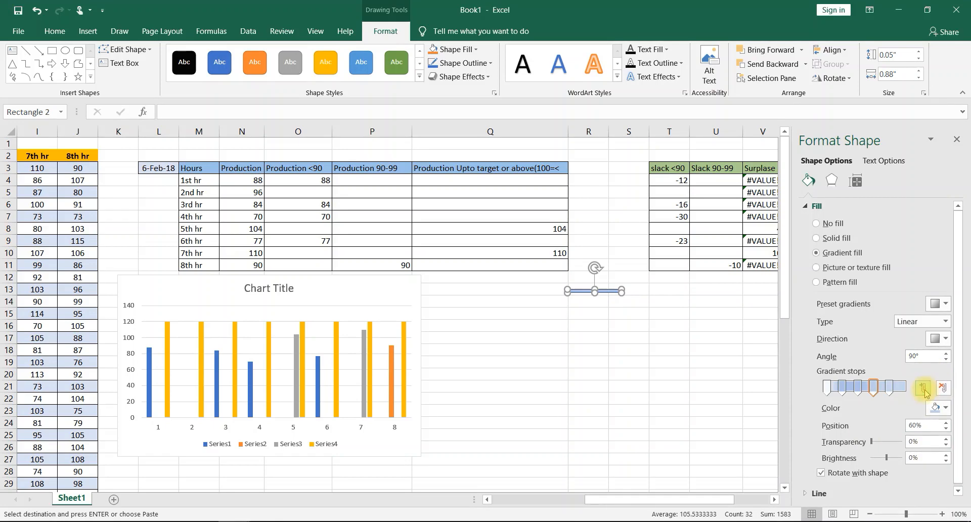
double_click(921, 426)
type("90")
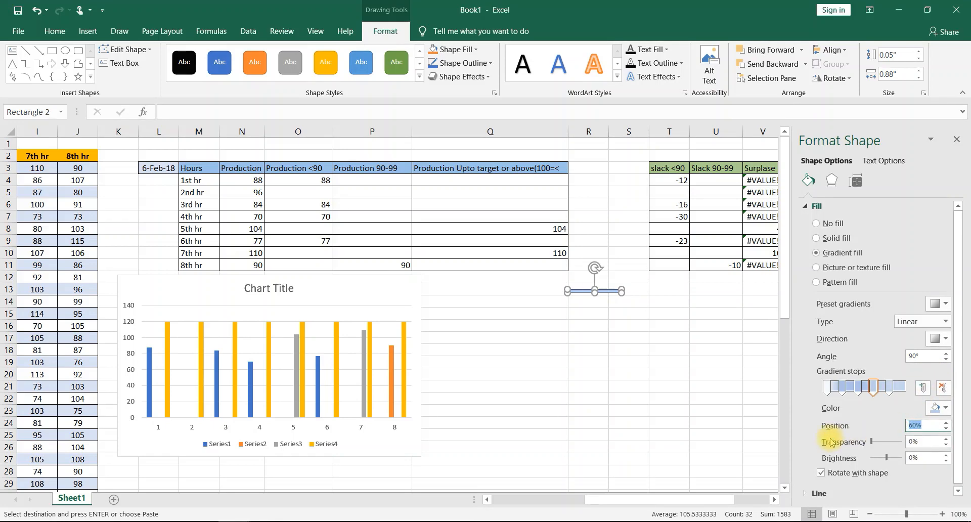
left_click(922, 388)
double_click(921, 425)
type("1")
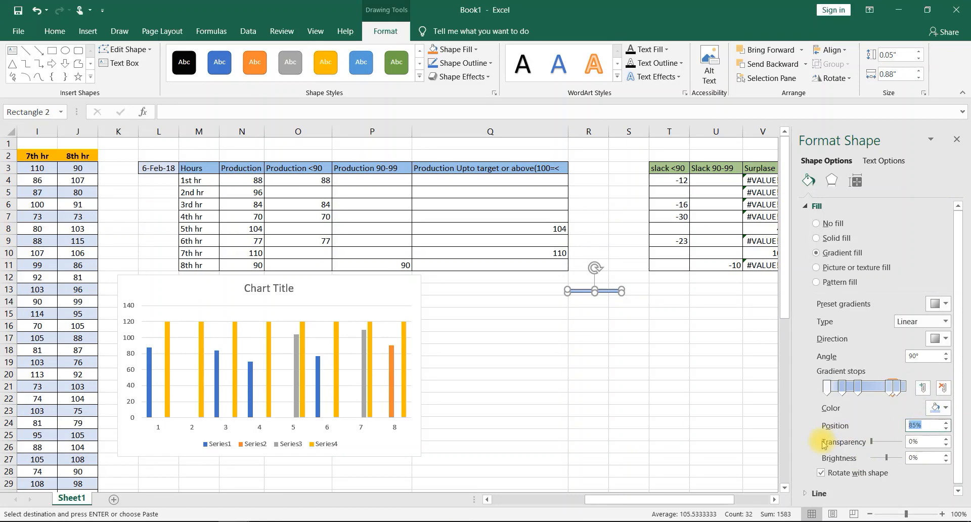
type("00")
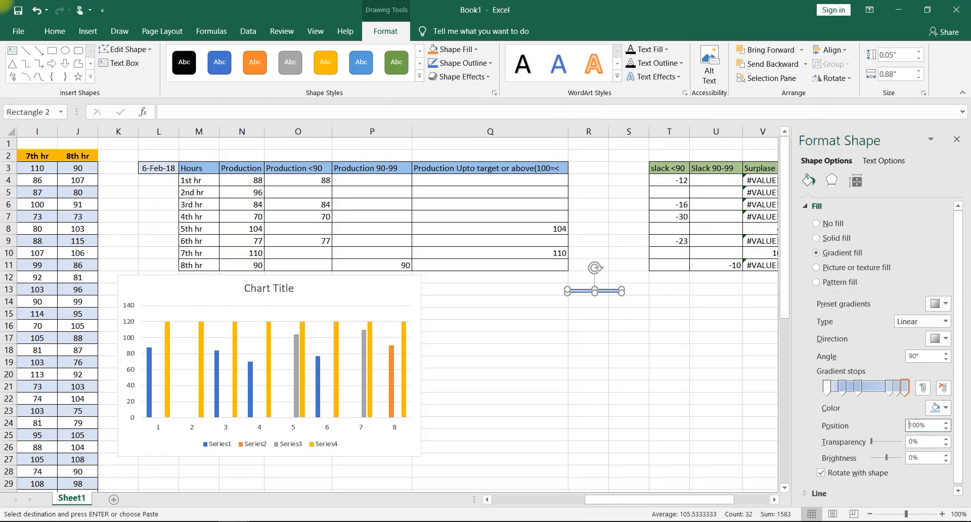
- Color the 0% gradient stop black, the 20% stop white and the 40% stop black
left_click(826, 389)
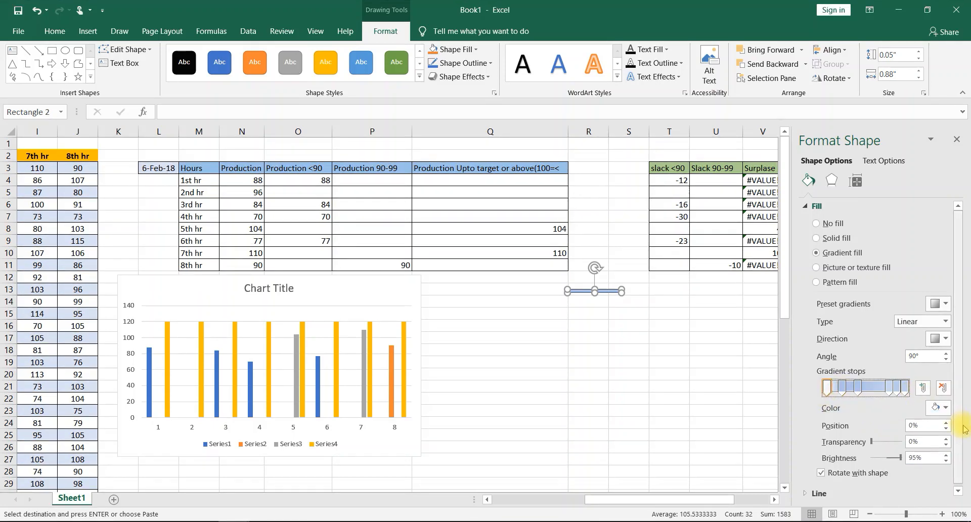
left_click(945, 408)
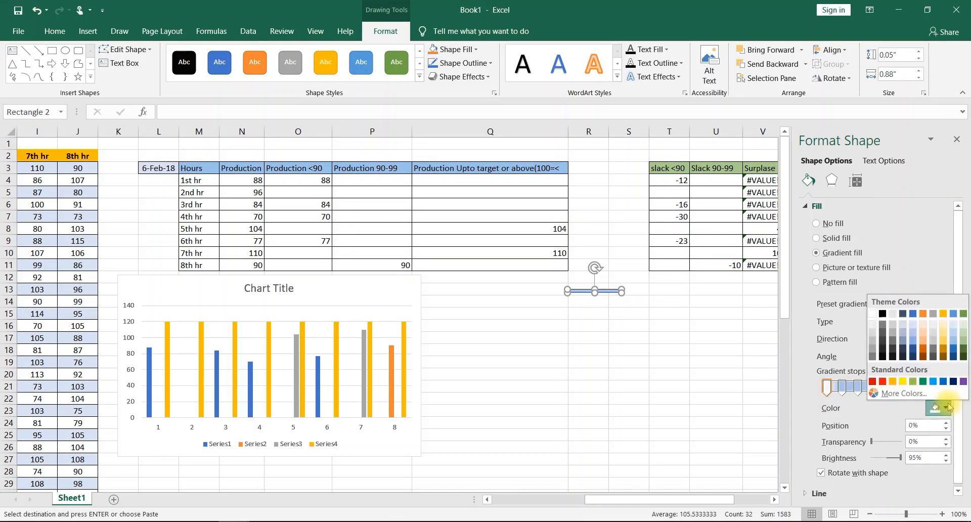
left_click(883, 314)
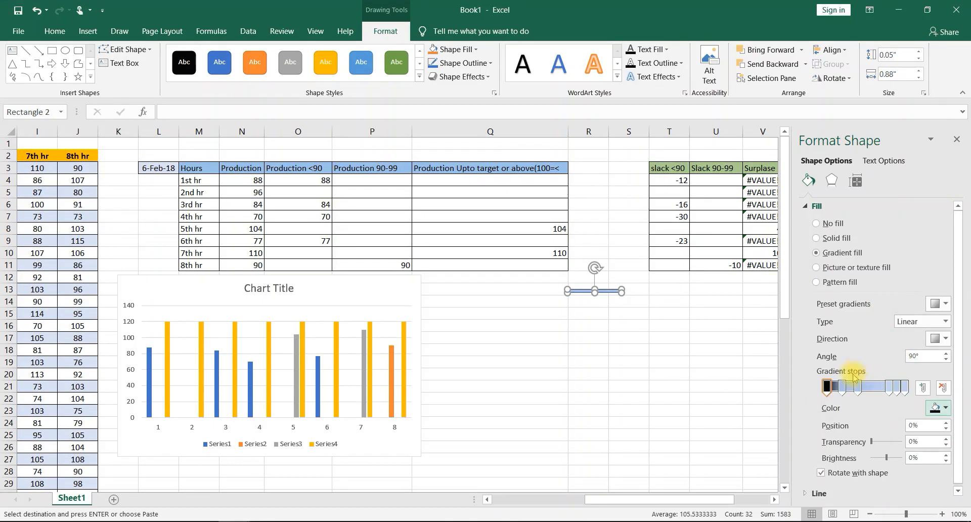
left_click(841, 386)
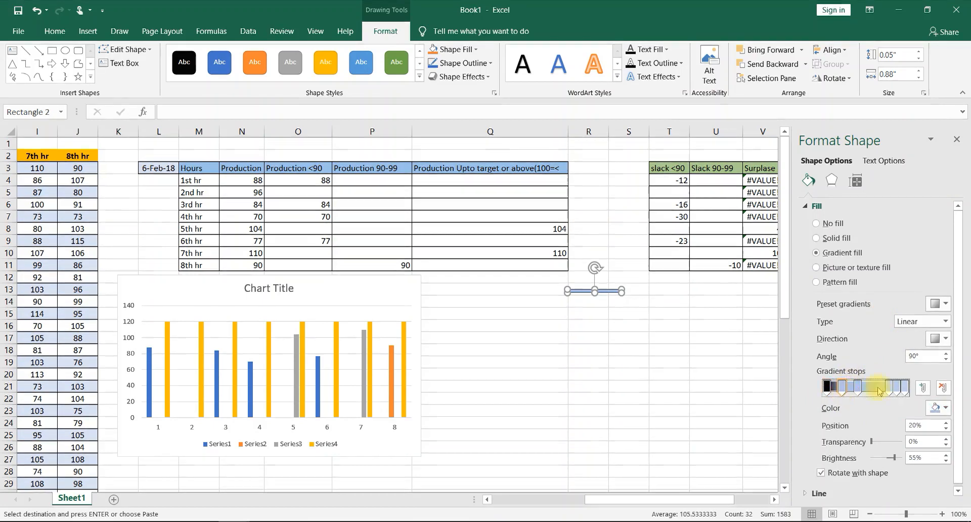
left_click(945, 409)
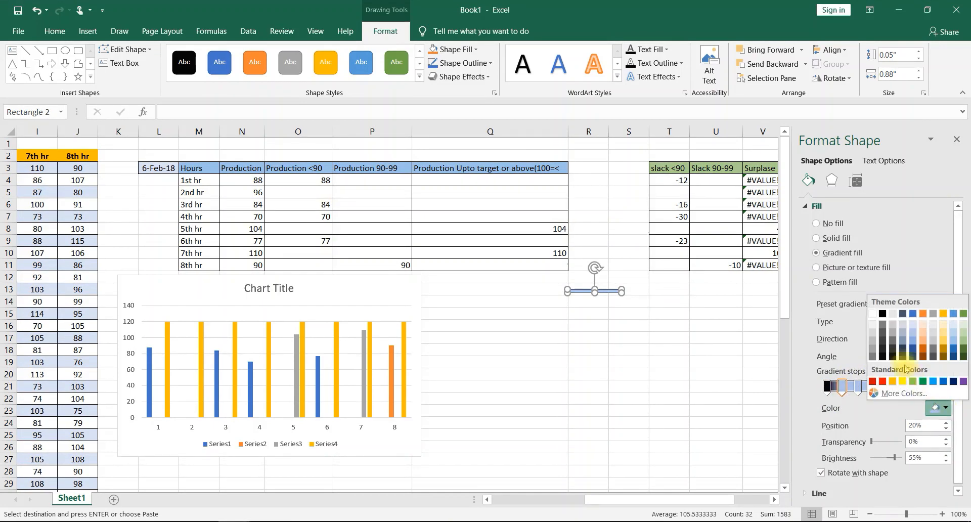
left_click(872, 315)
left_click(857, 387)
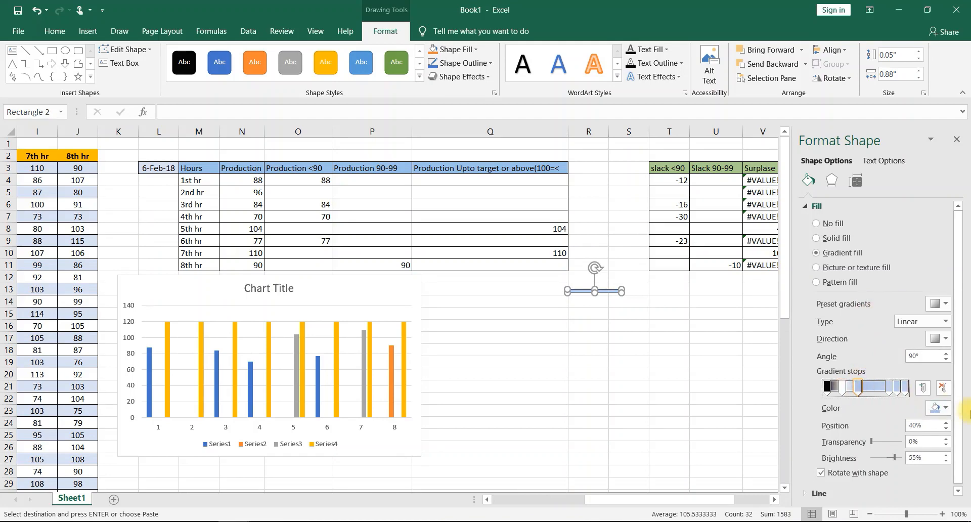
left_click(945, 409)
left_click(882, 315)
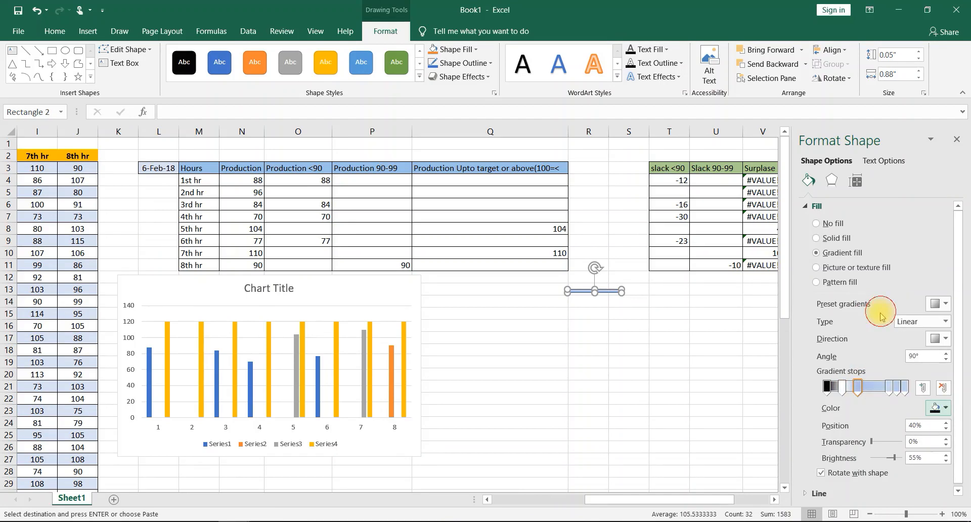
- Color the 80% gradient stop black, the 90% stop white and the 100% stop black
left_click(888, 387)
left_click(945, 409)
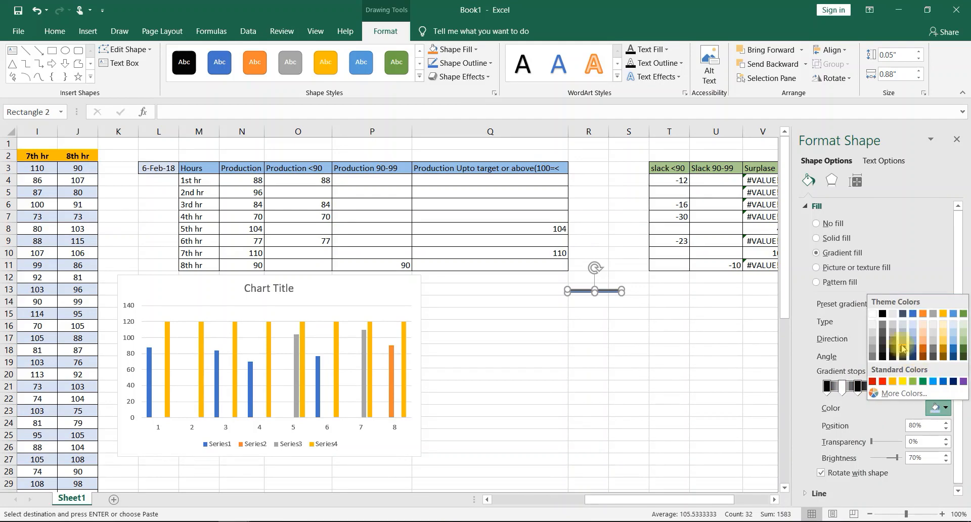
left_click(883, 315)
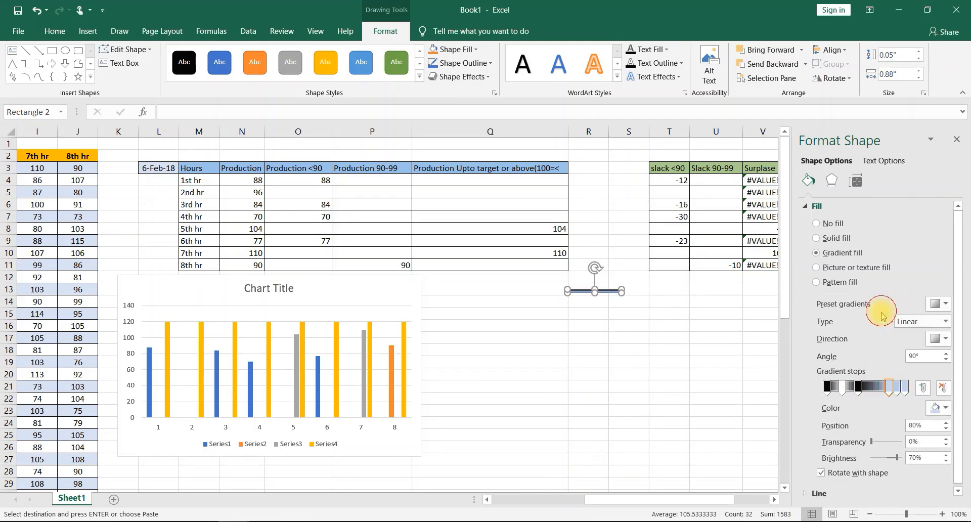
left_click(898, 387)
left_click(946, 408)
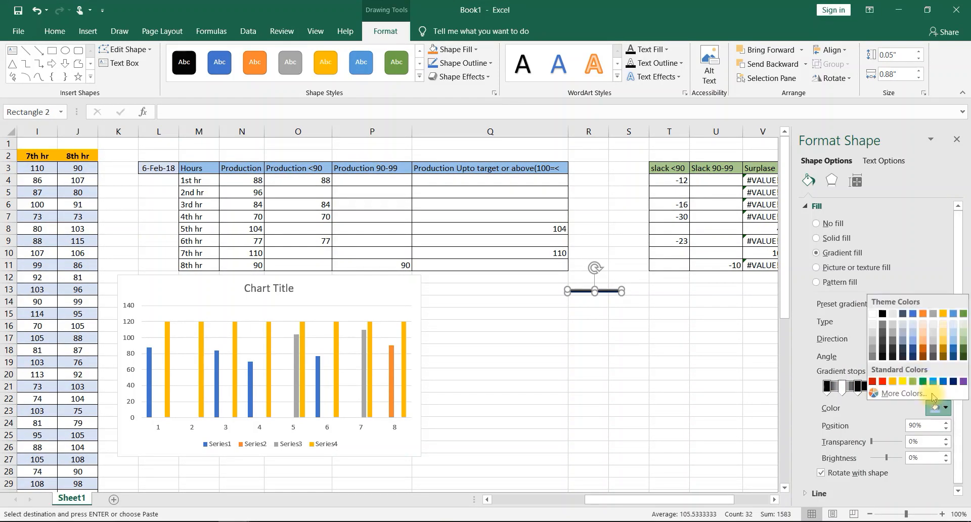
left_click(873, 315)
left_click(905, 387)
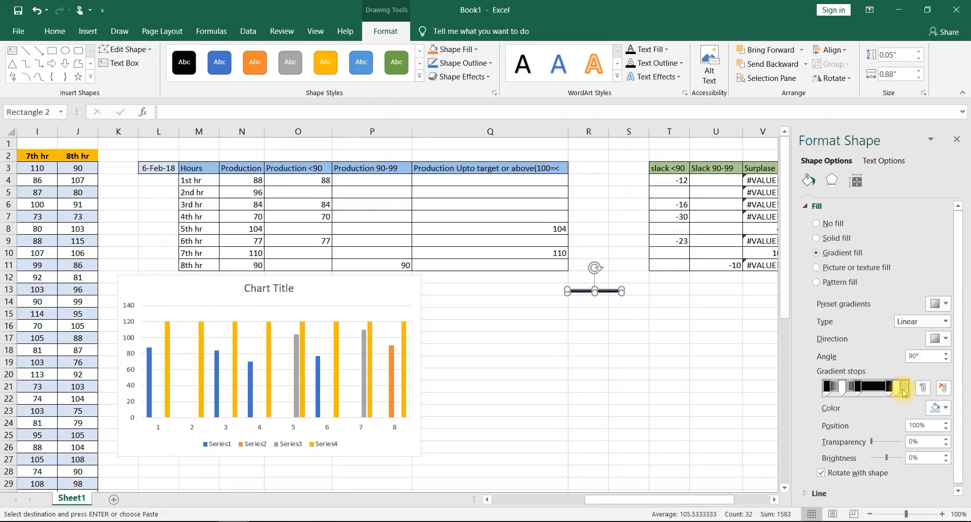
left_click(945, 408)
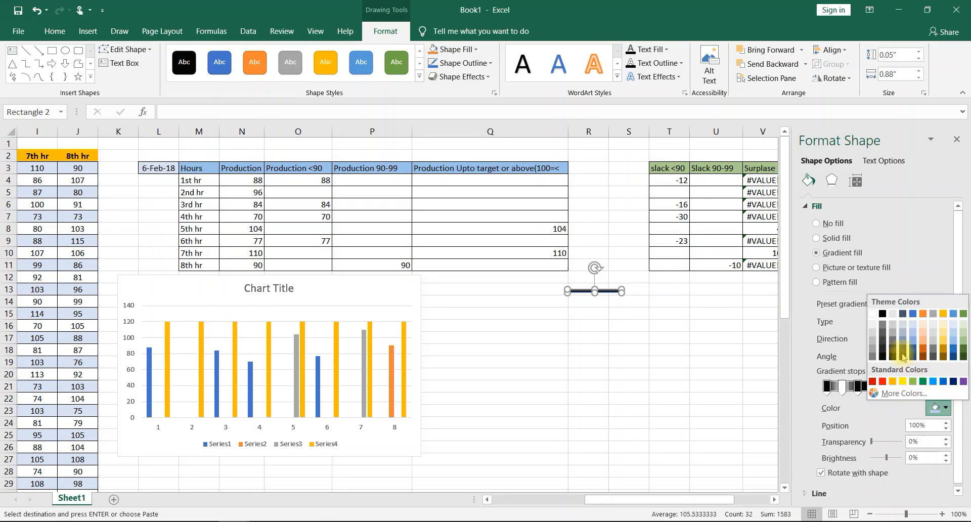
left_click(883, 314)
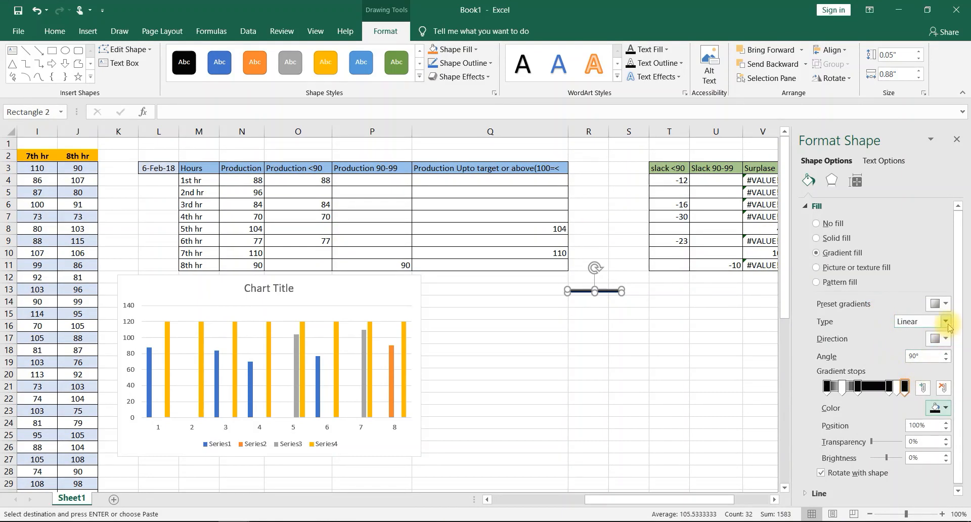
- Set the rectangle's gradient angle to 0° and remove its outline
left_click(918, 356)
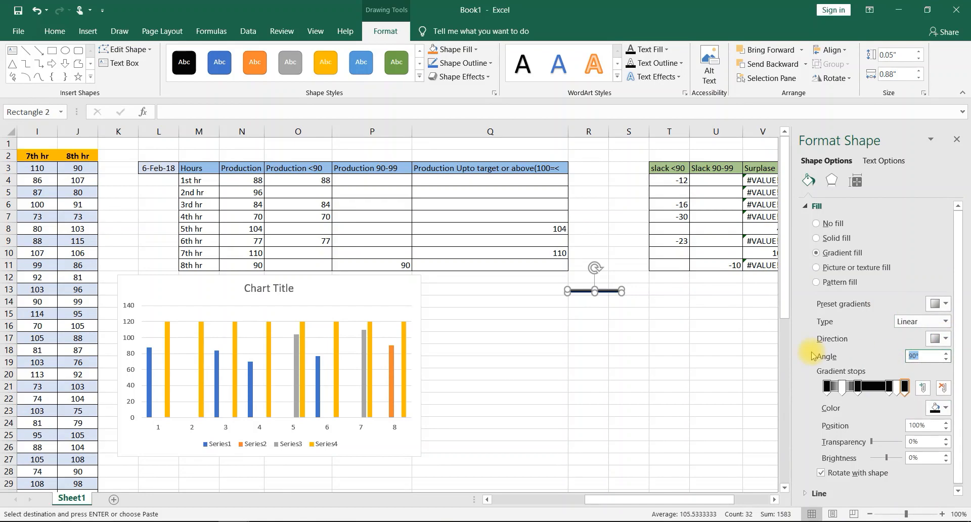
type("0")
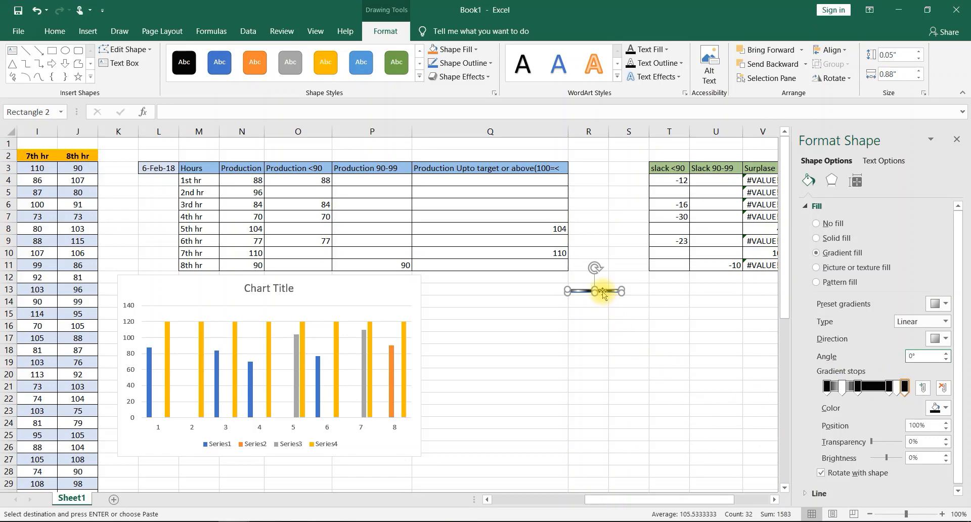
left_click(488, 63)
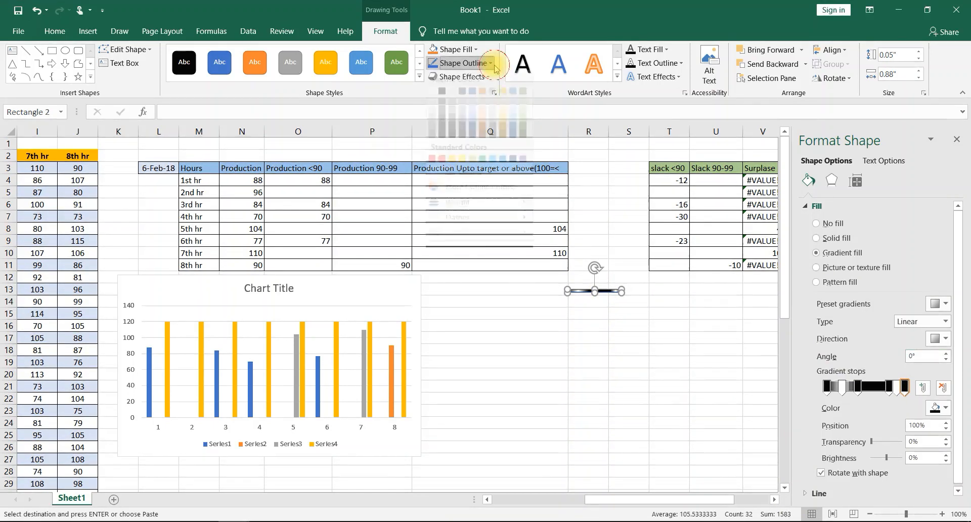
left_click(461, 184)
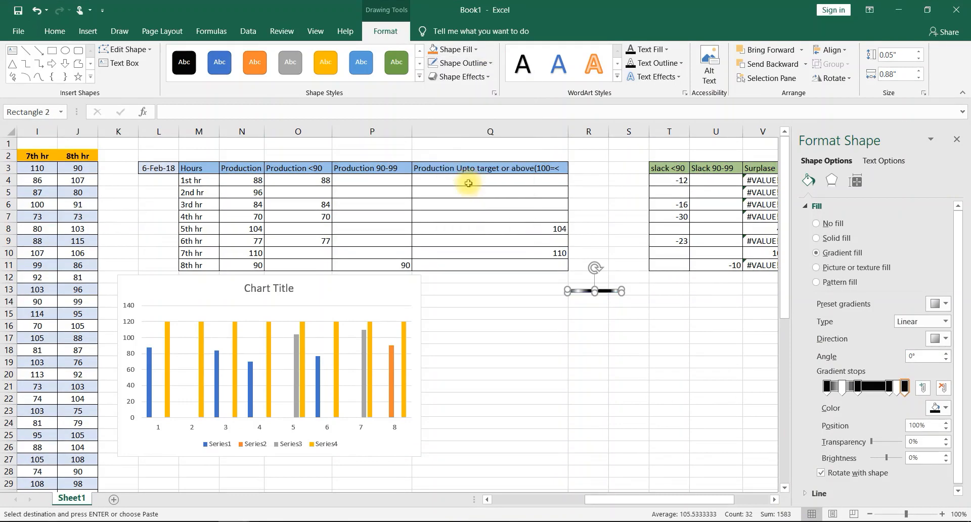
- Duplicate the thin gradient bar straight below the original, at the boundary of rows 23 and 24
left_click(639, 362)
left_click(597, 292)
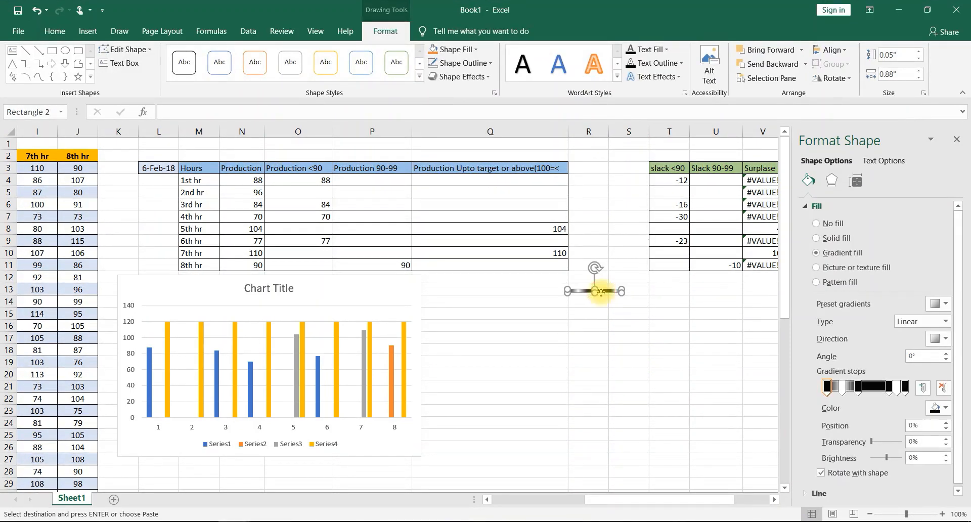
left_click_drag(603, 299, 604, 422)
- Make a third copy of the gradient bar and stretch it to 2.03" high, filling the gap between the two thin bars
left_click(605, 293)
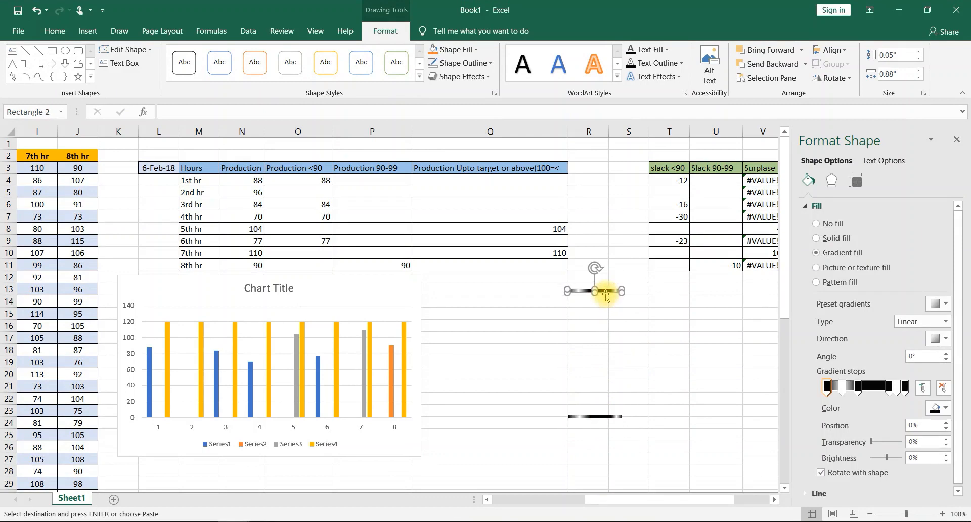
left_click_drag(606, 295, 585, 416)
left_click(585, 416)
left_click(596, 364)
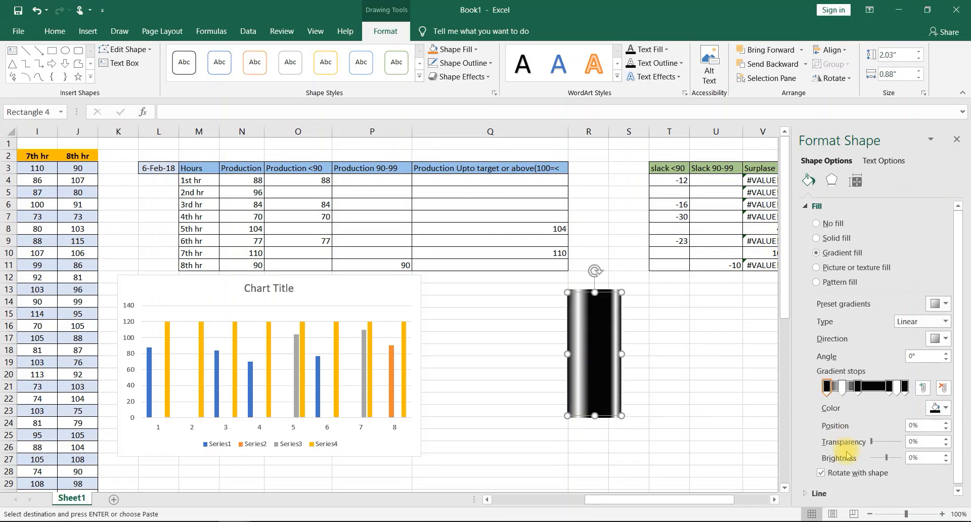
- Set the tall rectangle's gradient transparency to 50% at the 0% stop and 75% at the 20% stop
left_click(827, 387)
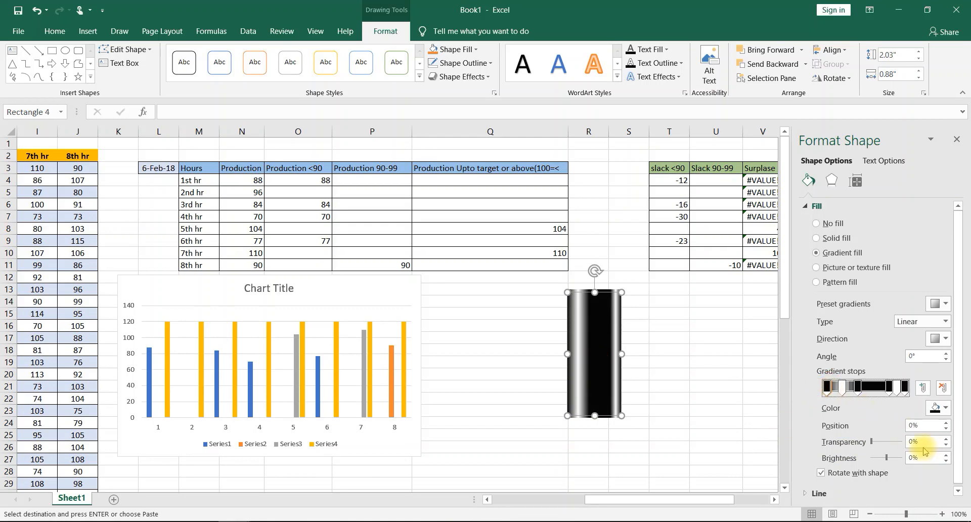
left_click(921, 443)
type("50")
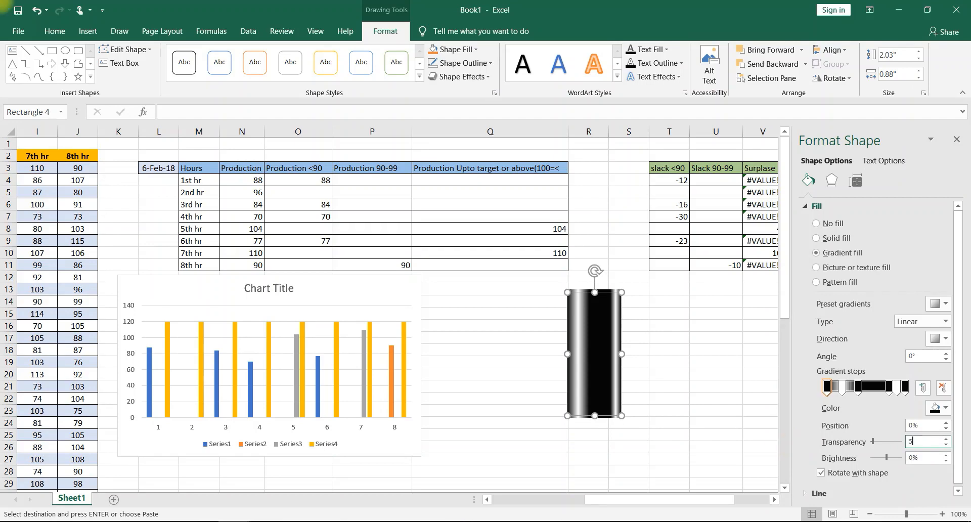
key("Return")
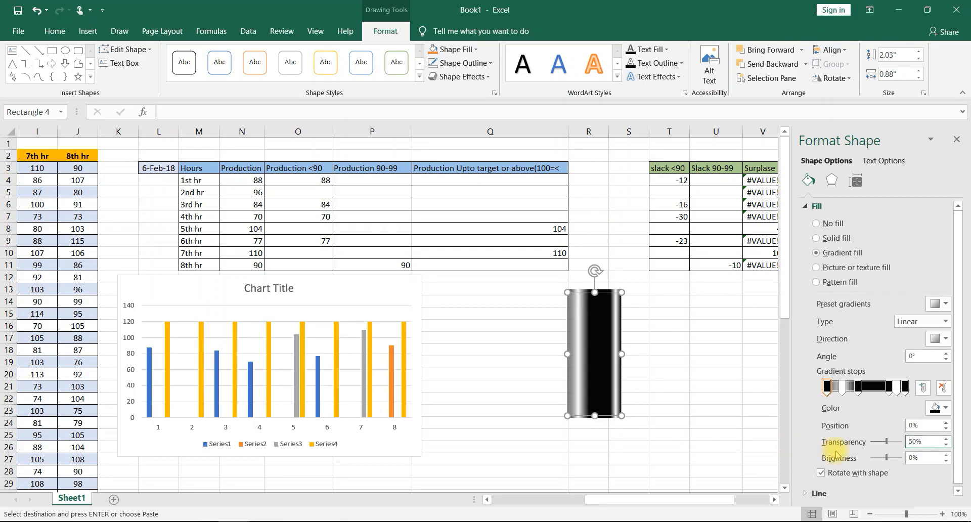
left_click(842, 387)
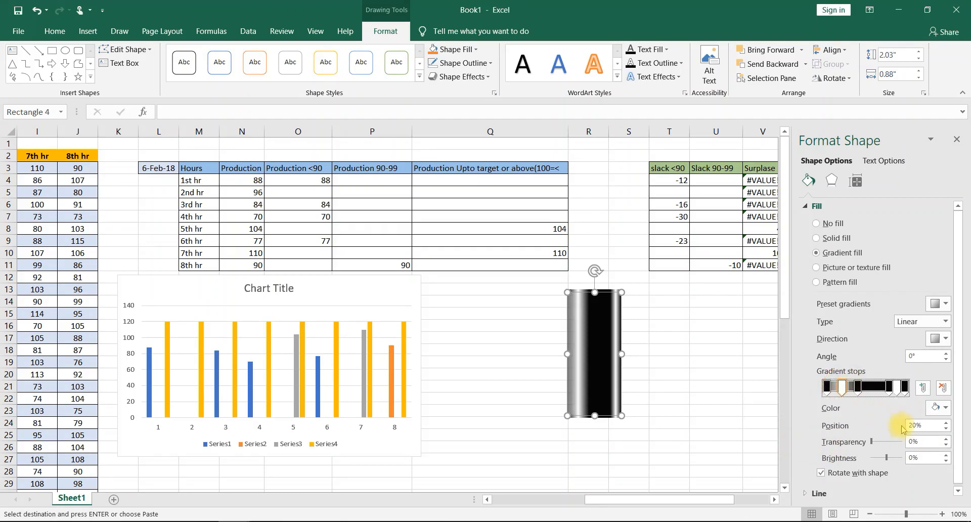
left_click(930, 442)
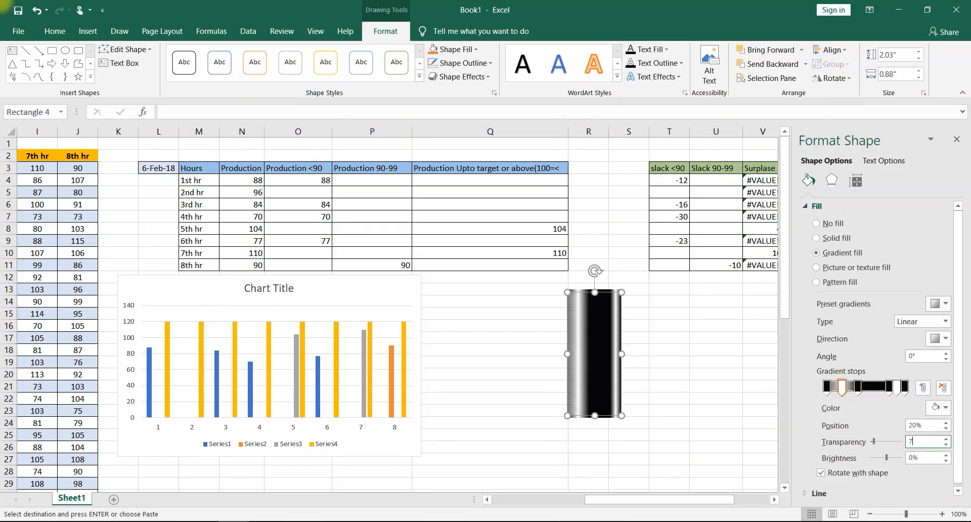
type("75")
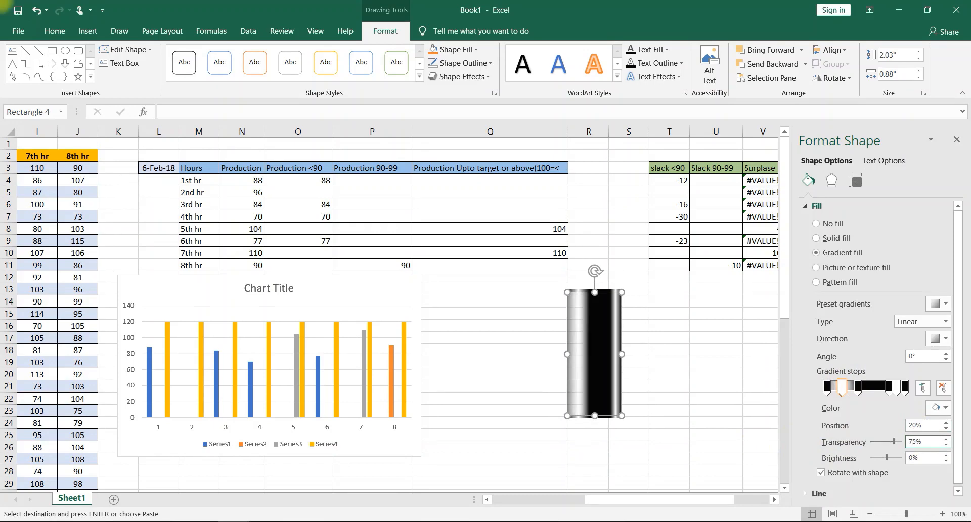
- Make the 40% and 80% gradient stops of the tall rectangle 100% transparent
left_click(857, 387)
left_click(927, 441)
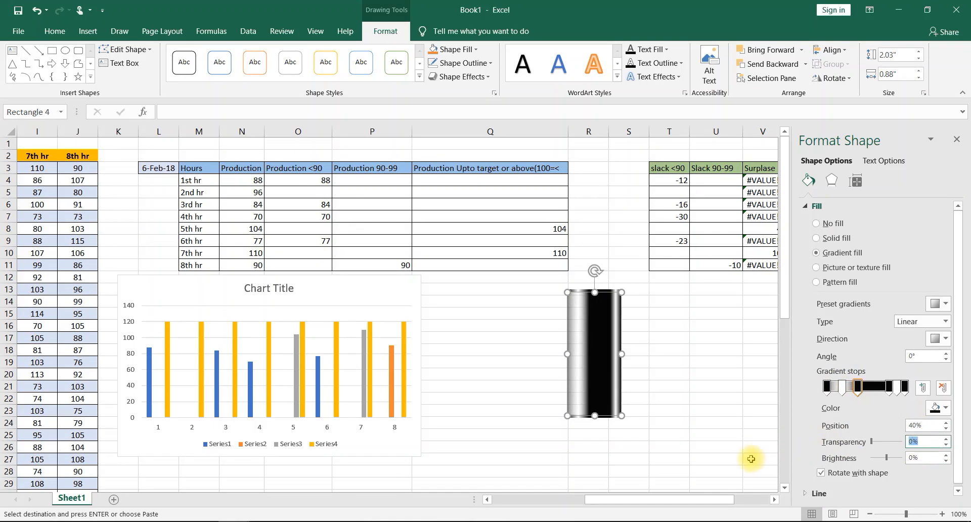
type("100")
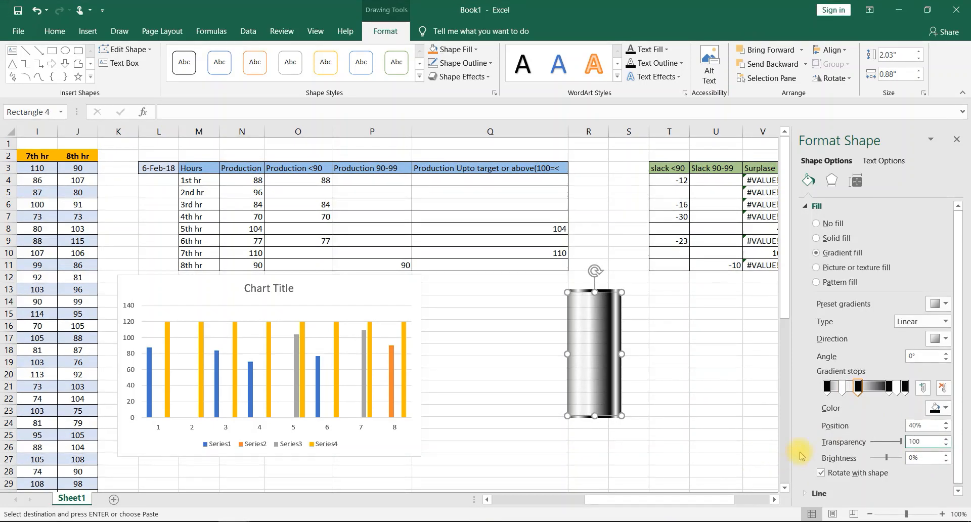
left_click(889, 387)
left_click(921, 440)
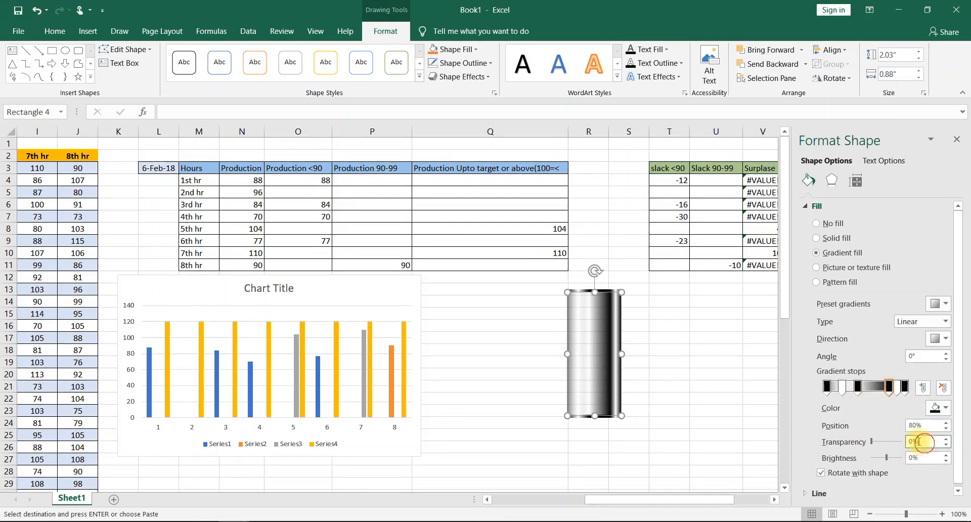
type("100")
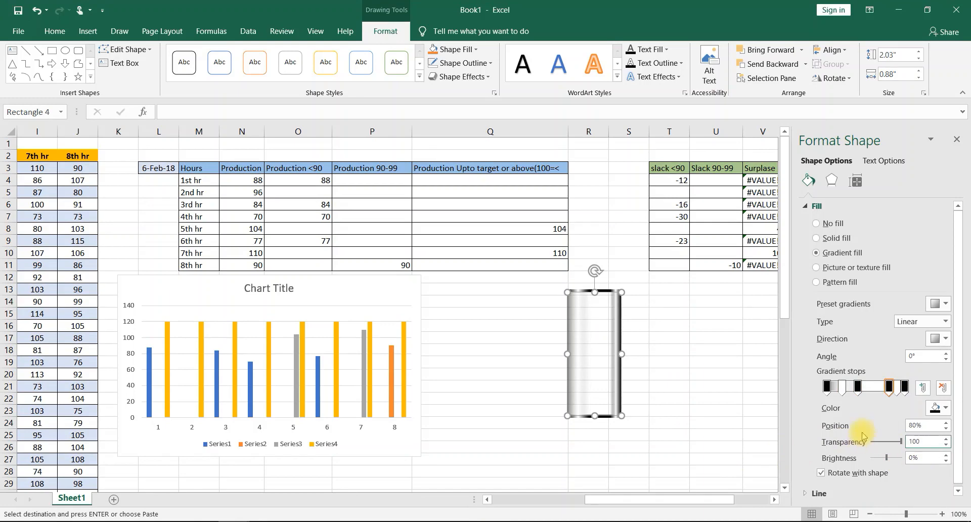
- Set the transparency of the 90% gradient stop to 75% and of the 100% stop to 50%, then deselect the shape
left_click(905, 387)
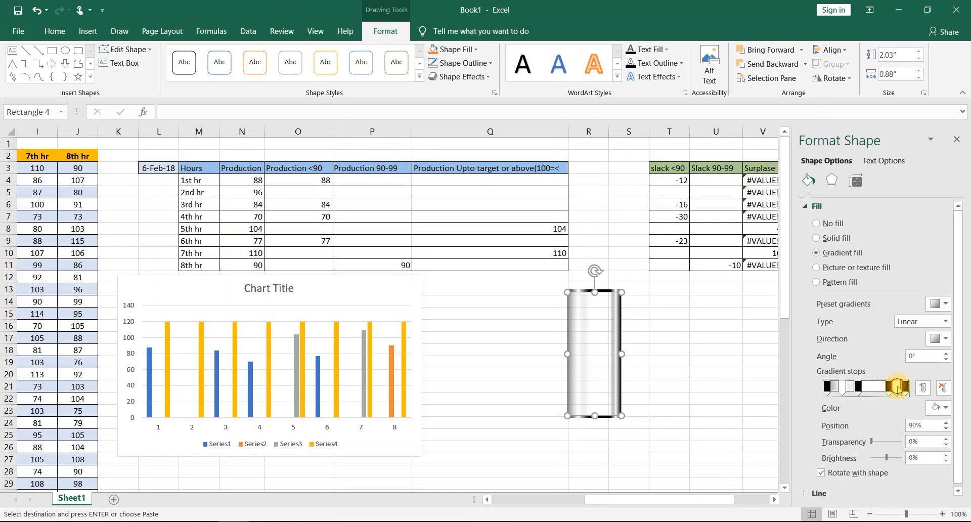
left_click(920, 440)
type("75")
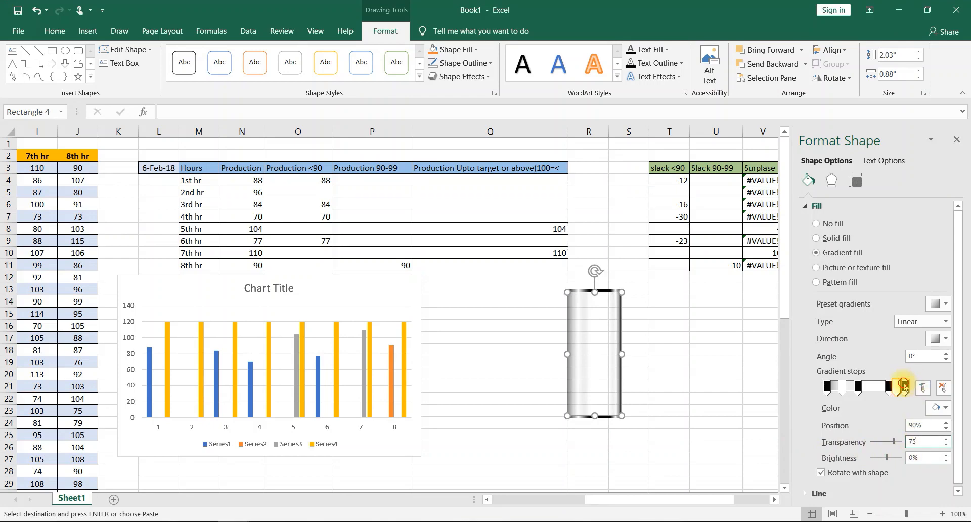
left_click(904, 386)
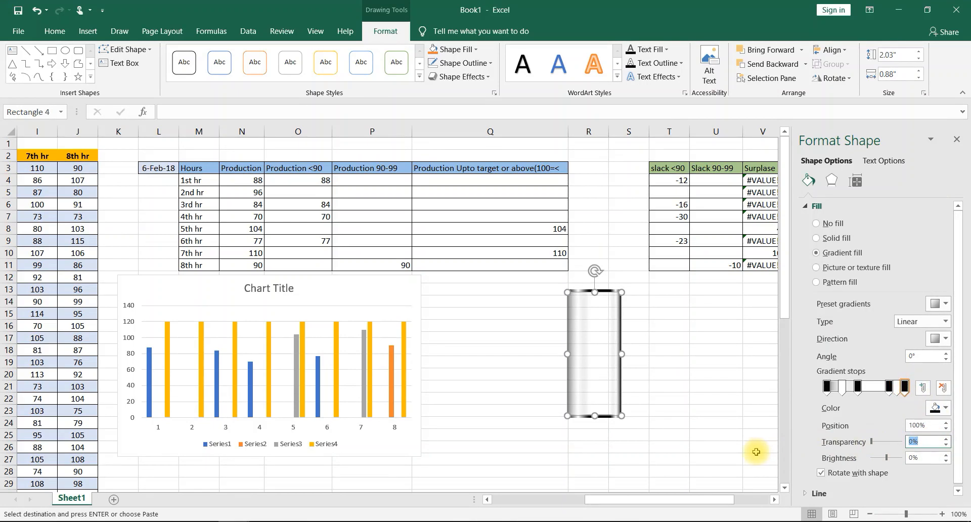
type("50")
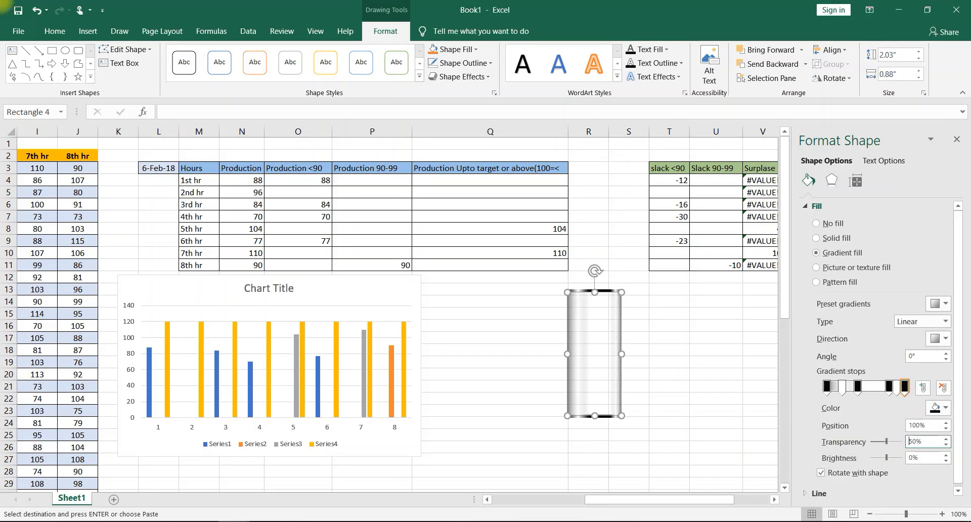
left_click(708, 424)
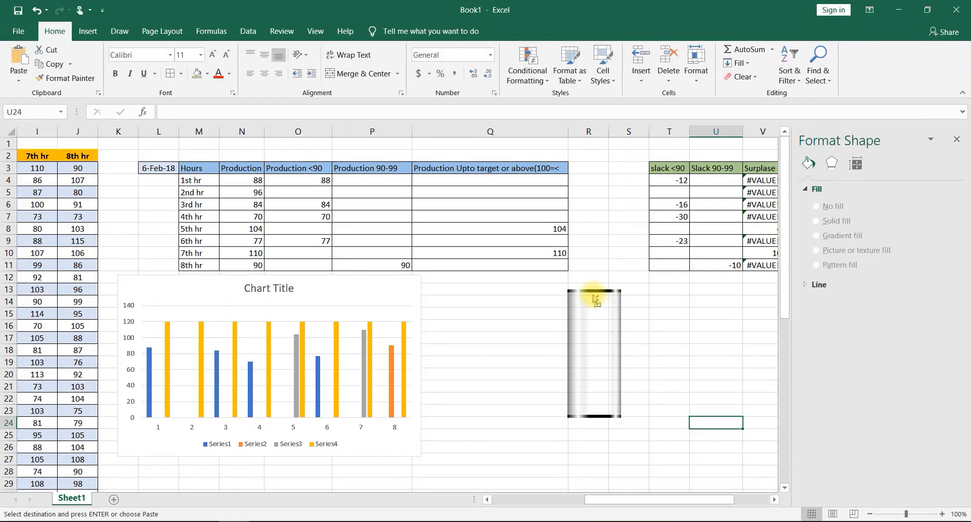
- Group the two thin black gradient bars and the semi-transparent body into one cylinder shape
left_click(594, 291)
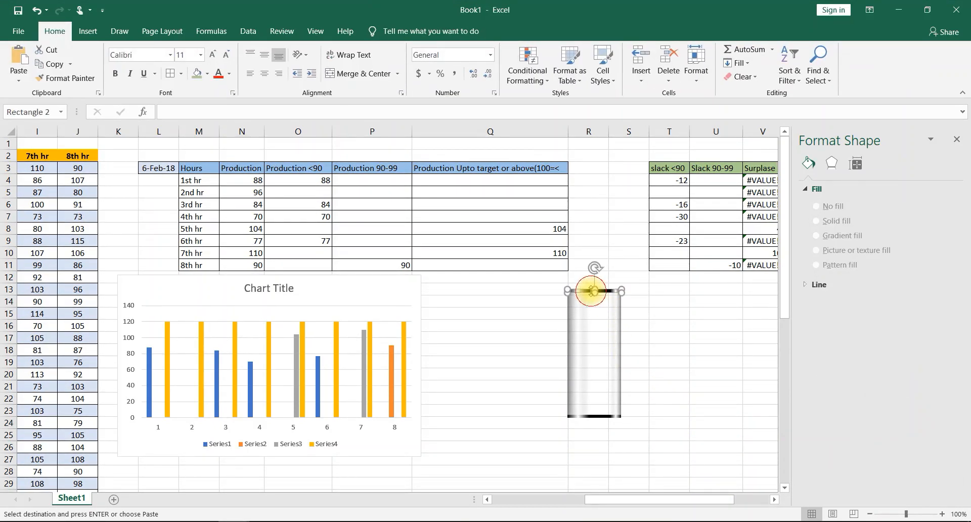
left_click(613, 417)
left_click(612, 417, "ctrl")
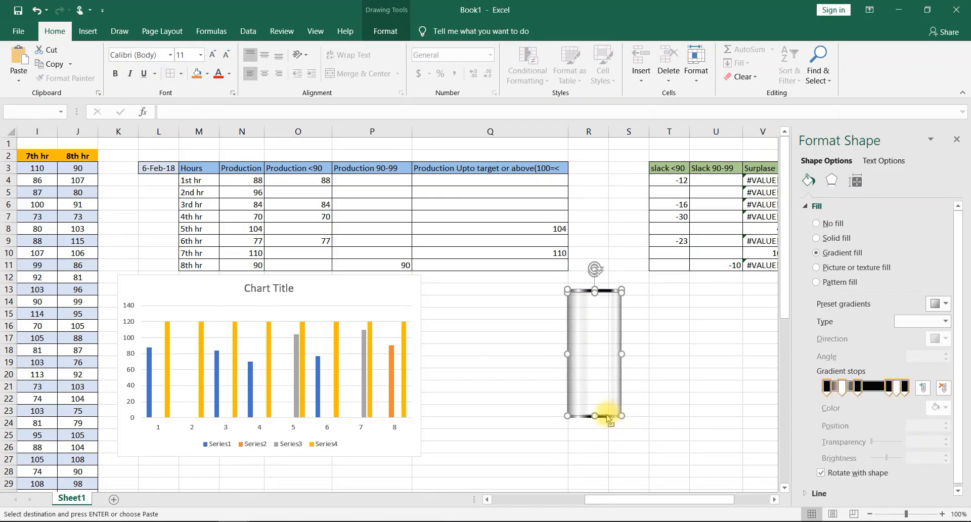
left_click(609, 420, "ctrl")
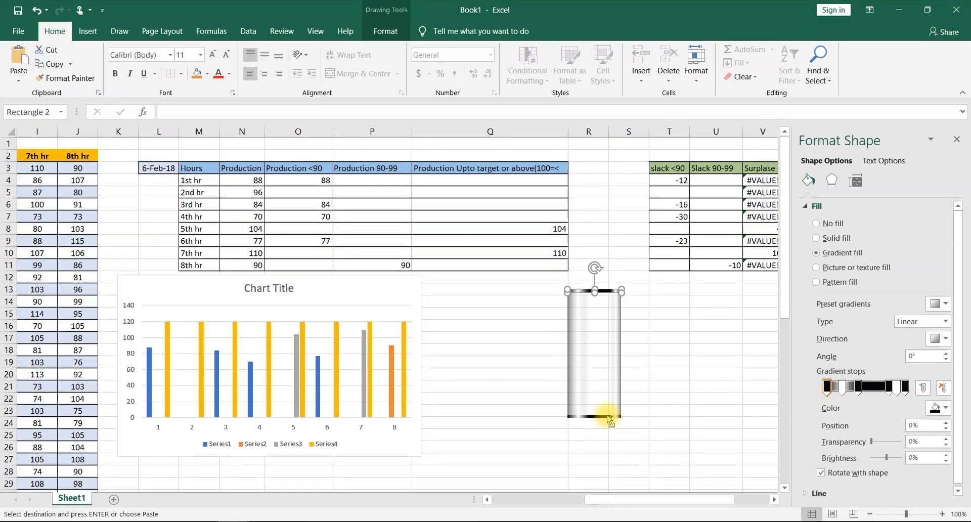
left_click(602, 414, "ctrl")
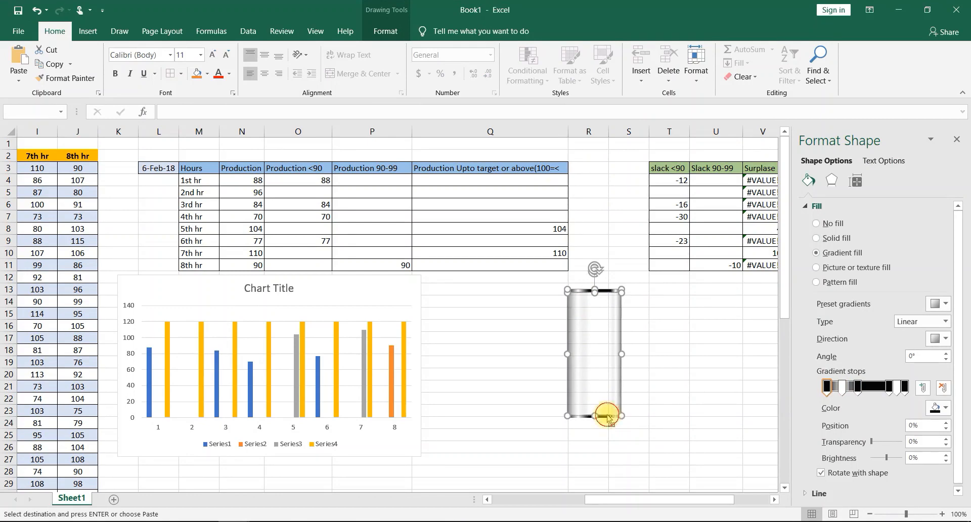
right_click(593, 368)
right_click(602, 318)
right_click(602, 318)
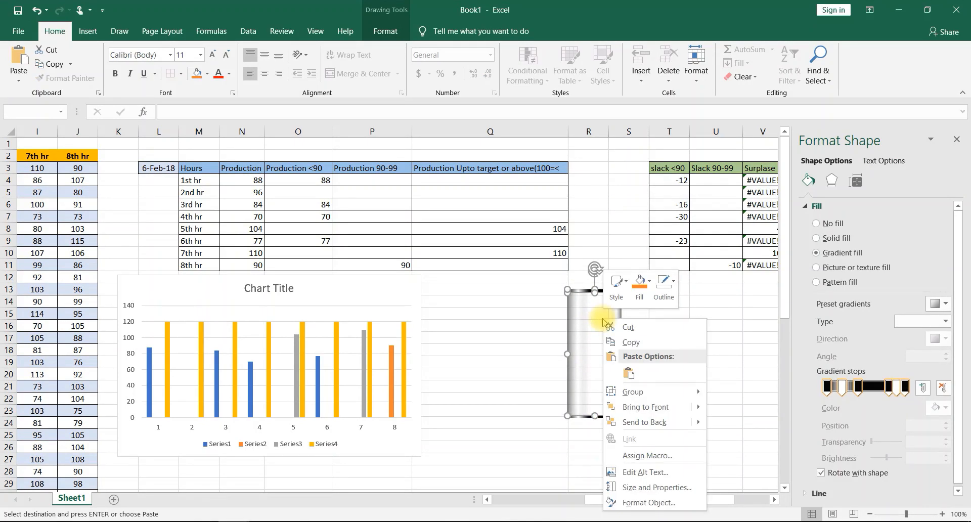
mouse_move(638, 392)
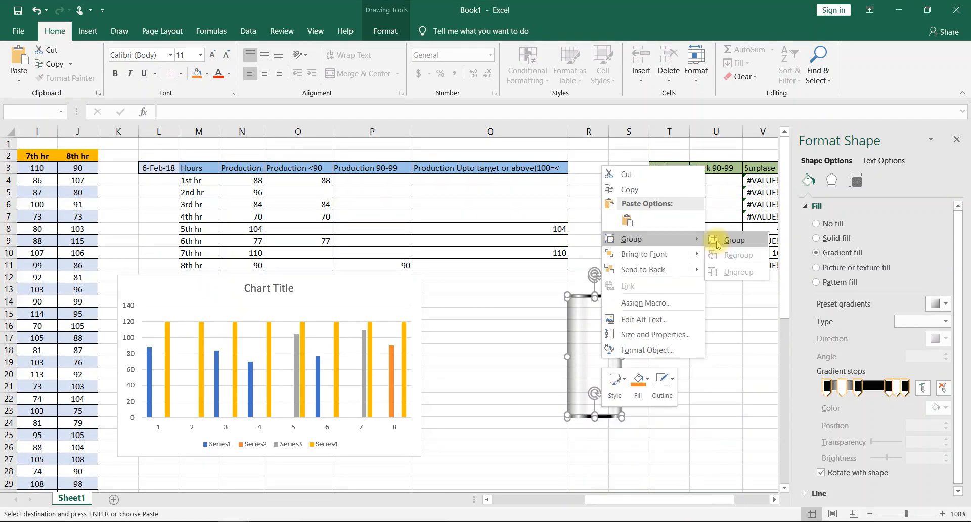
left_click(717, 242)
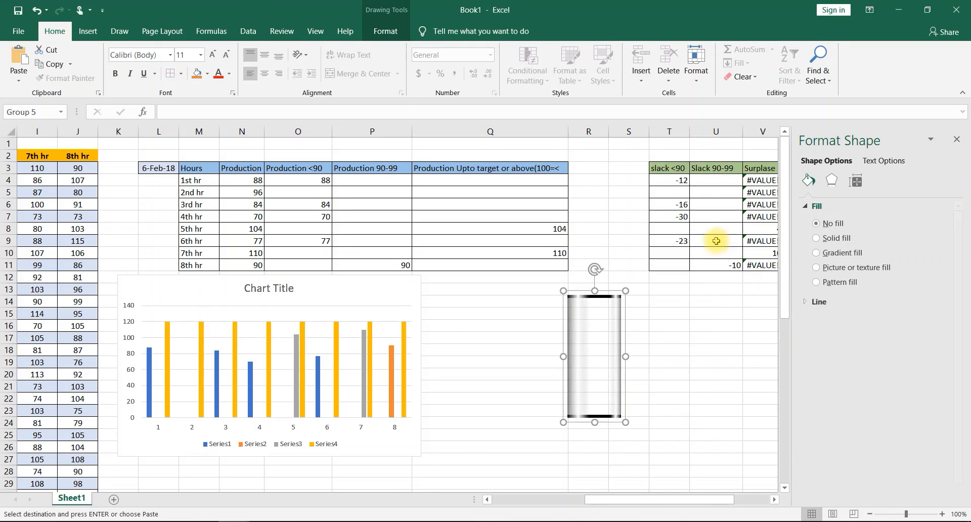
- Copy the semi-transparent cylinder body and paste it as the fill of the chart's 120-high Series4 columns
left_click(588, 350)
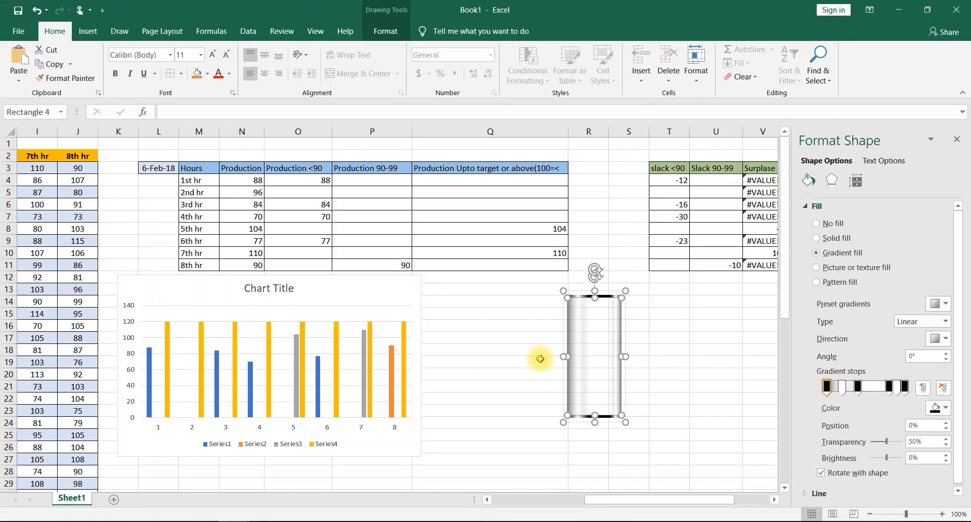
left_click(371, 329)
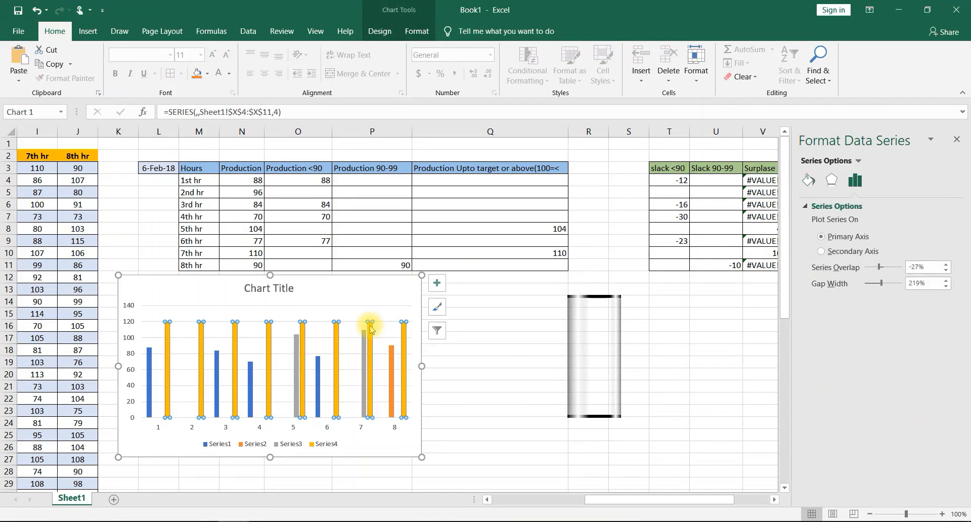
key("ctrl+v")
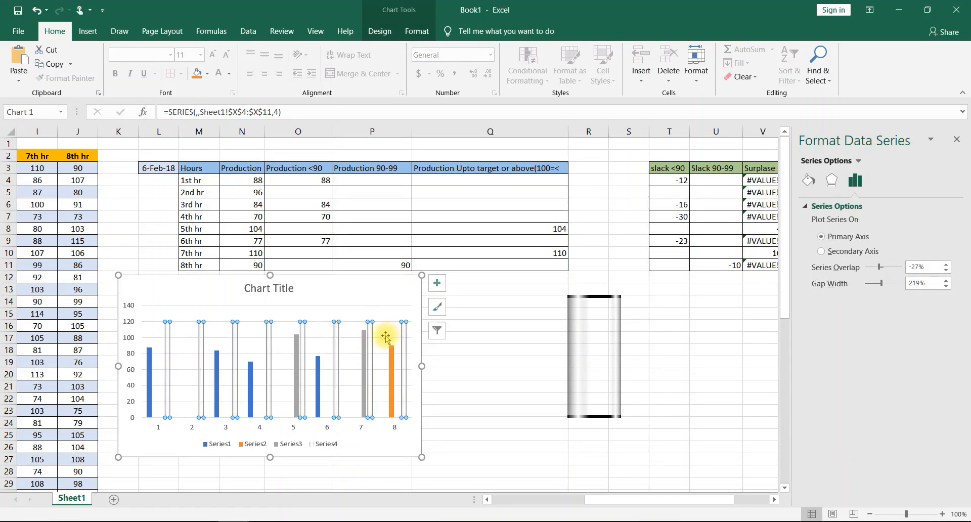
- Set the chart's series overlap to 100% and gap width to 50%, then deselect the chart
triple_click(929, 270)
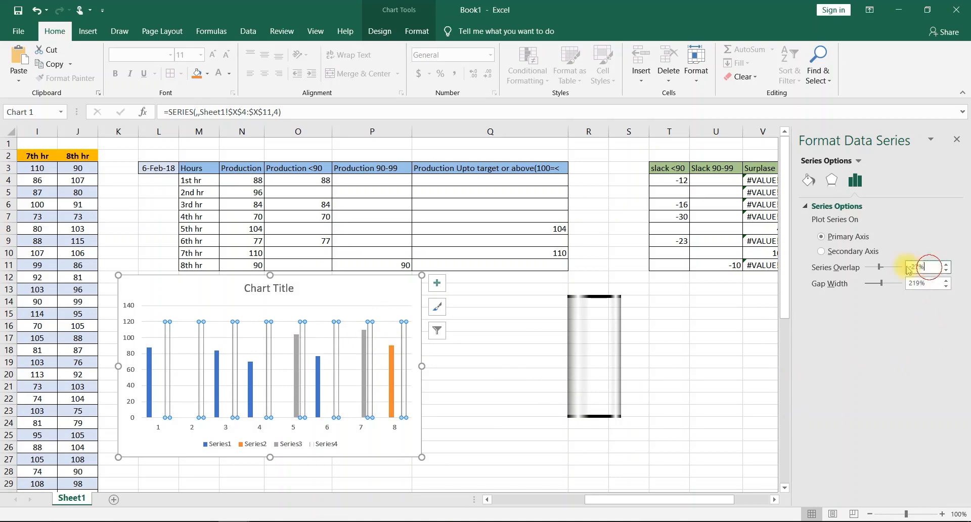
type("100")
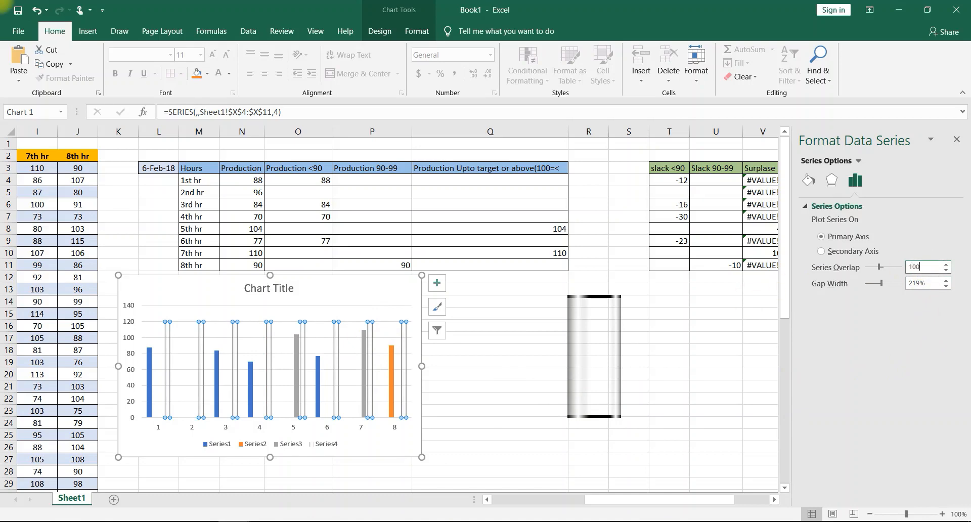
left_click(928, 282)
type("5")
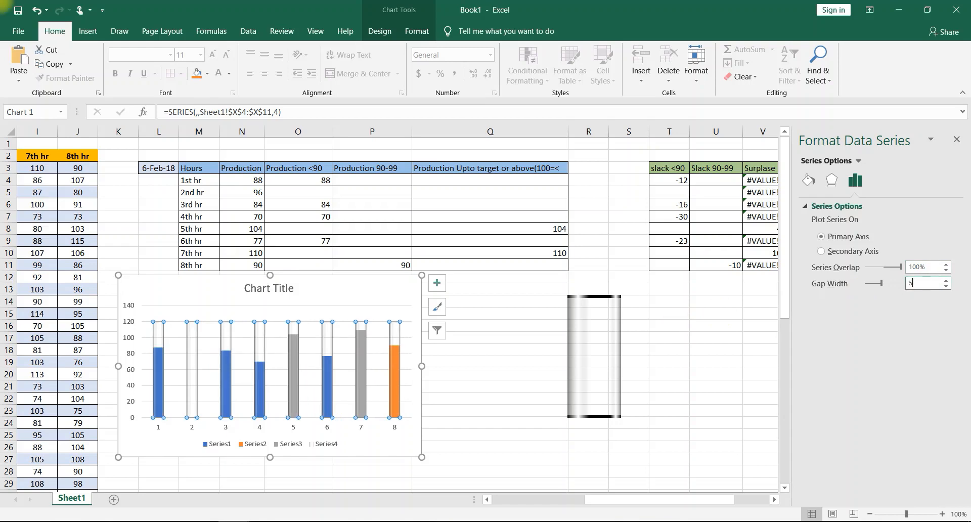
type("0")
key("Return")
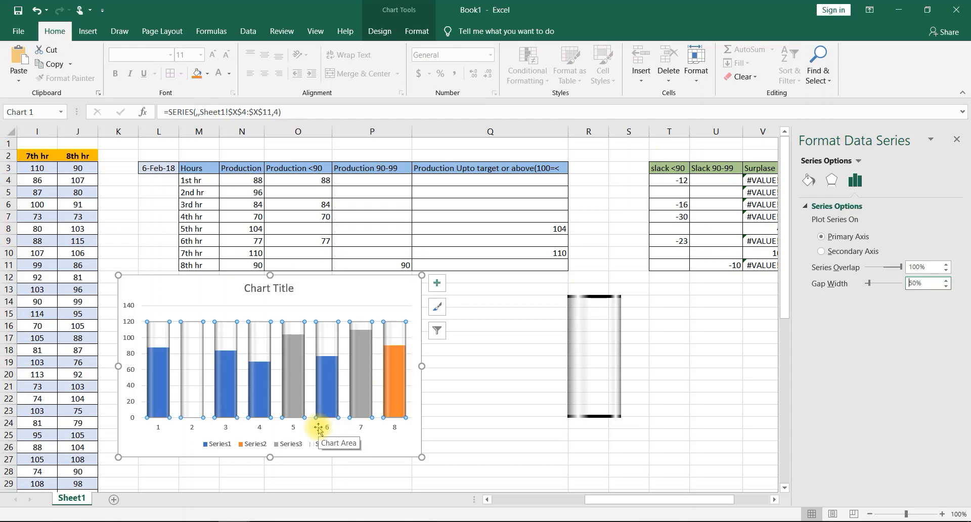
left_click(458, 416)
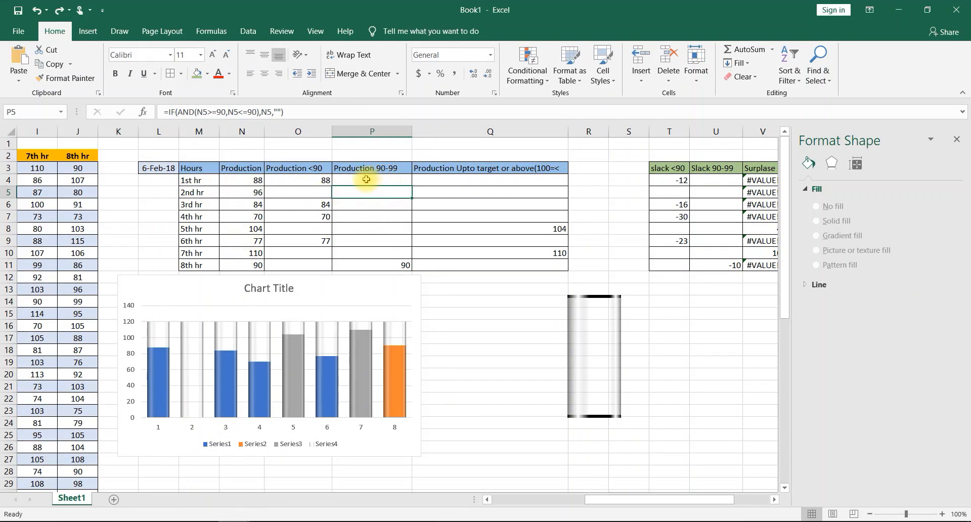
- Correct the formula in P4 to =IF(AND(N4>=90,N4<=99),N4,"") and fill it down to P11
left_click(366, 179)
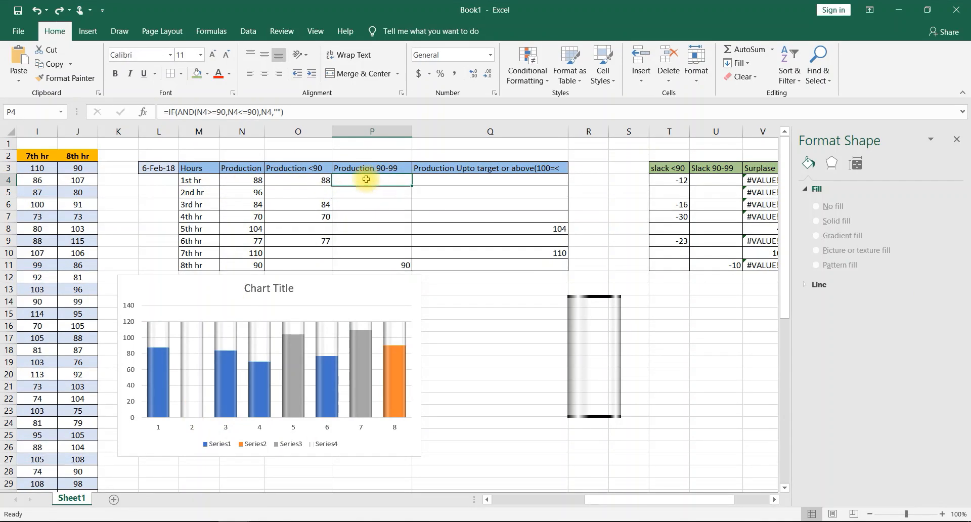
left_click(223, 112)
left_click(252, 112)
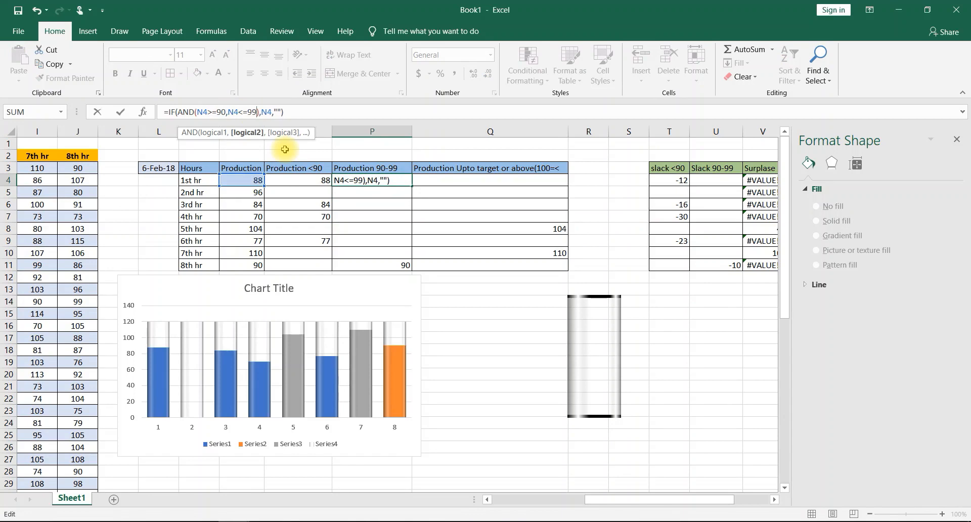
key("Return")
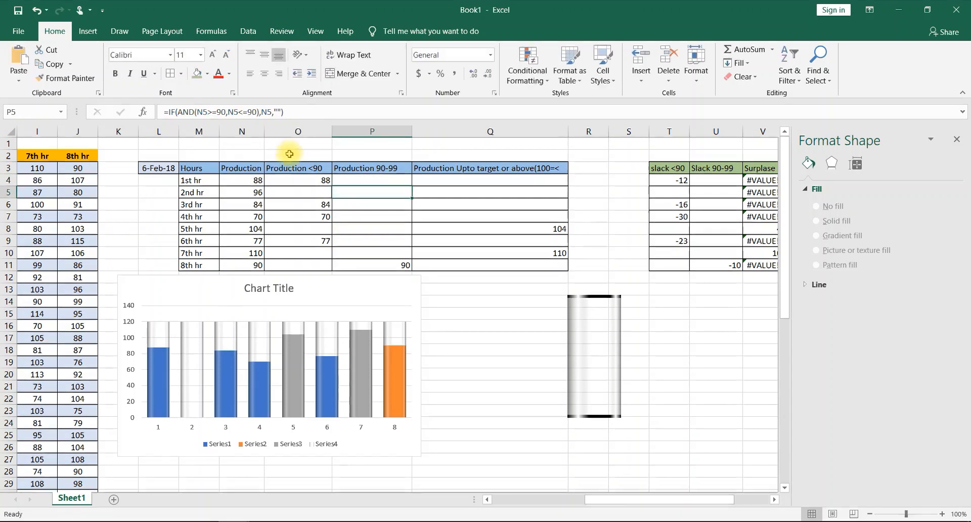
left_click(390, 181)
left_click_drag(416, 186, 407, 273)
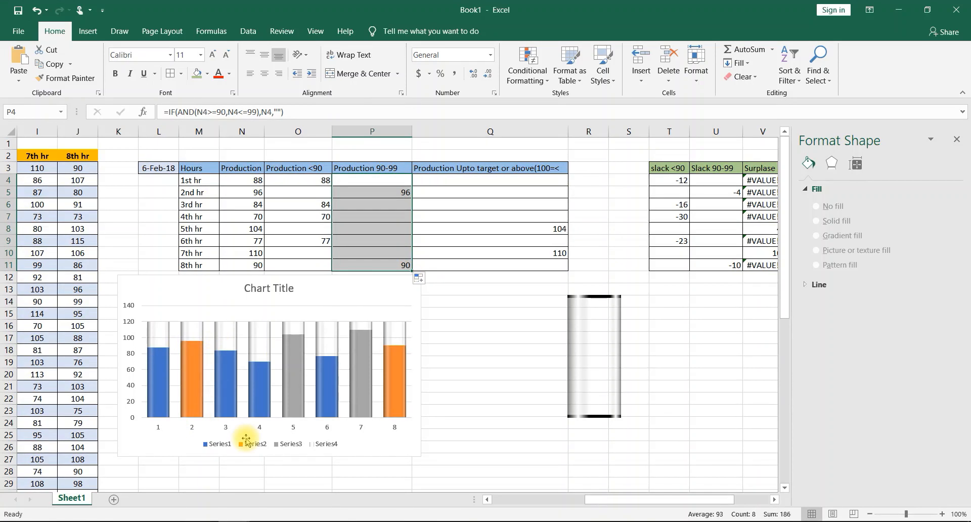
left_click(510, 351)
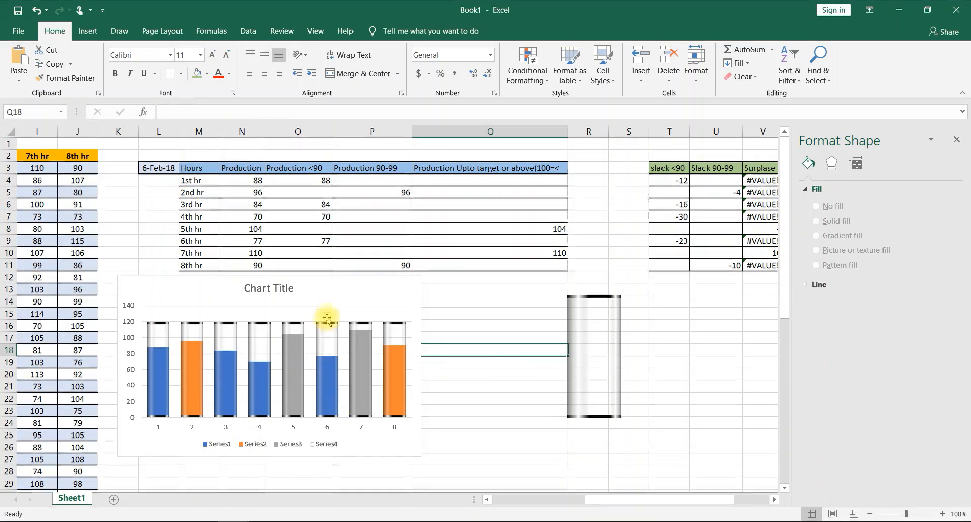
- Cut the production column chart from Sheet1 and paste it at cell D14 of a newly added sheet
left_click(331, 296)
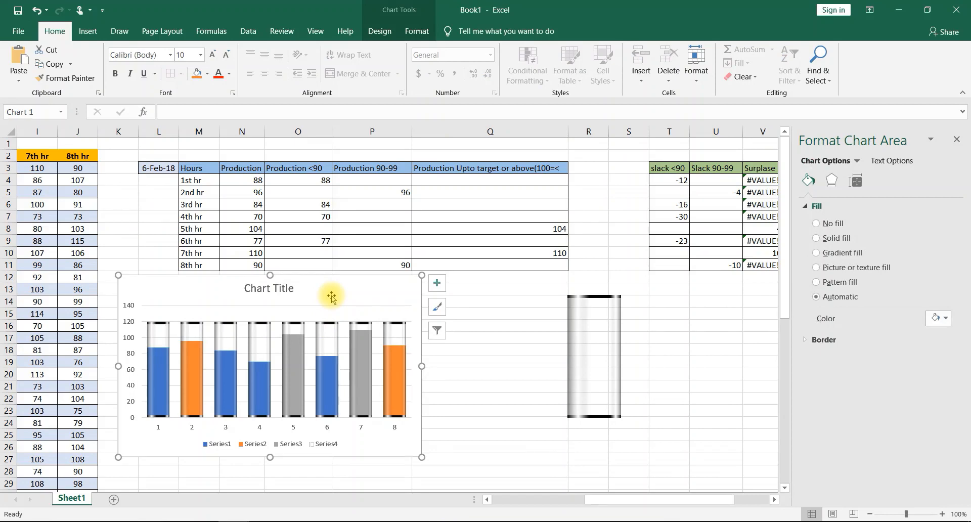
key("Delete")
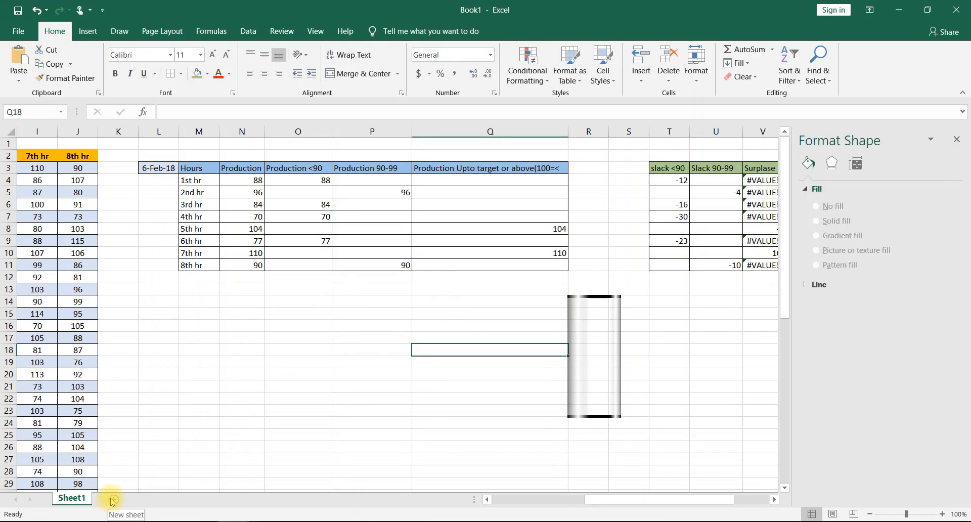
left_click(115, 500)
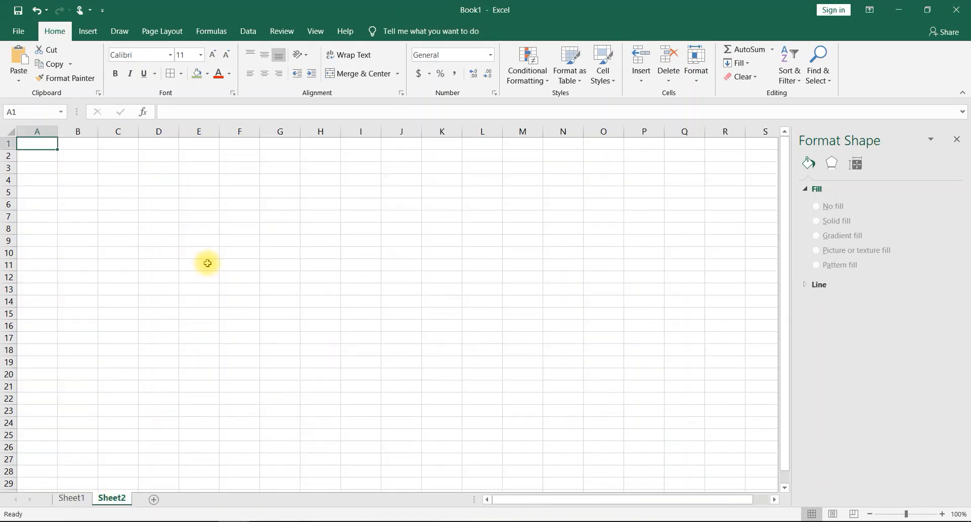
left_click(177, 301)
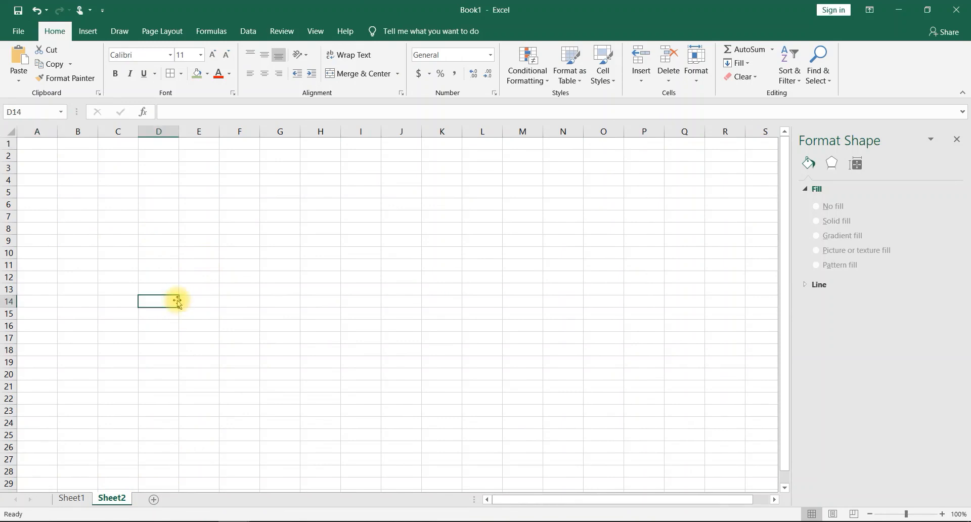
key("ctrl+v")
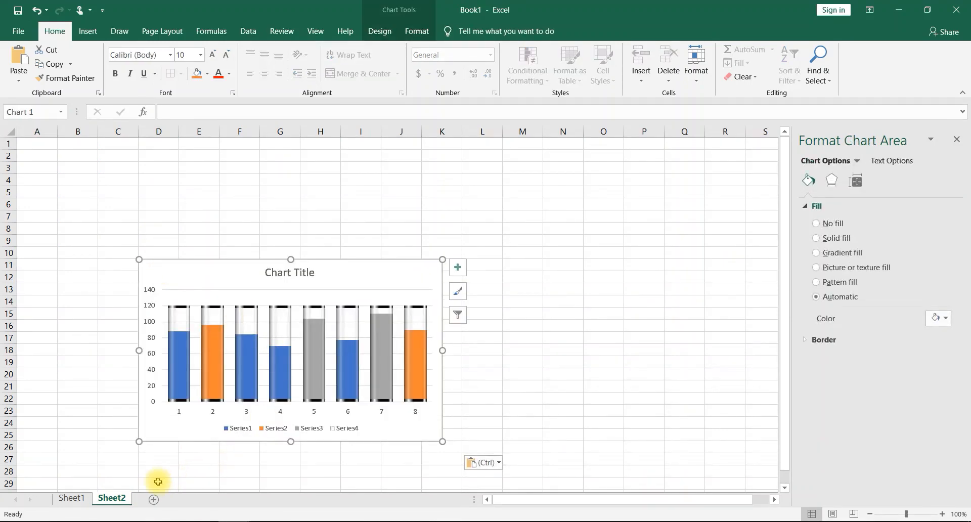
- Return to Sheet1 and enter 35 in Y4 and -35 in Z4, beside the column of 120 values
left_click(71, 498)
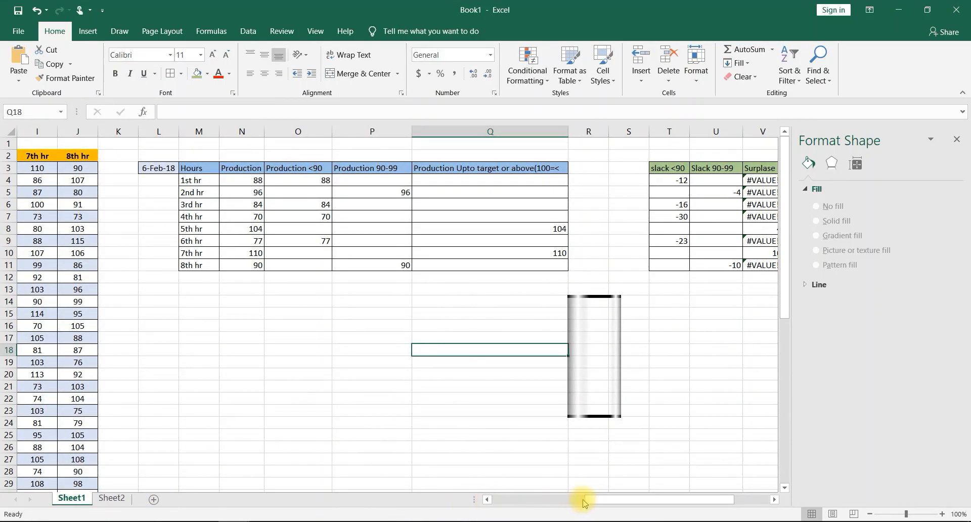
left_click_drag(595, 500, 664, 484)
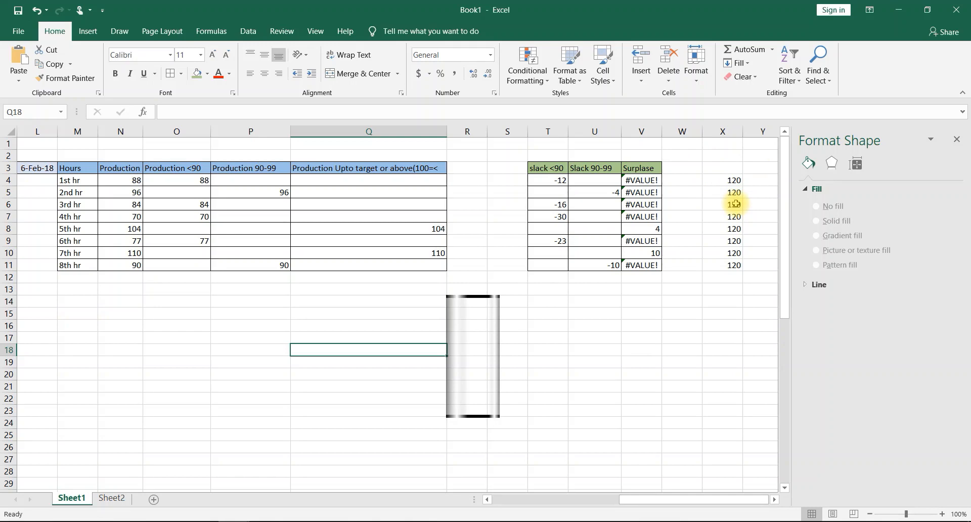
left_click(761, 180)
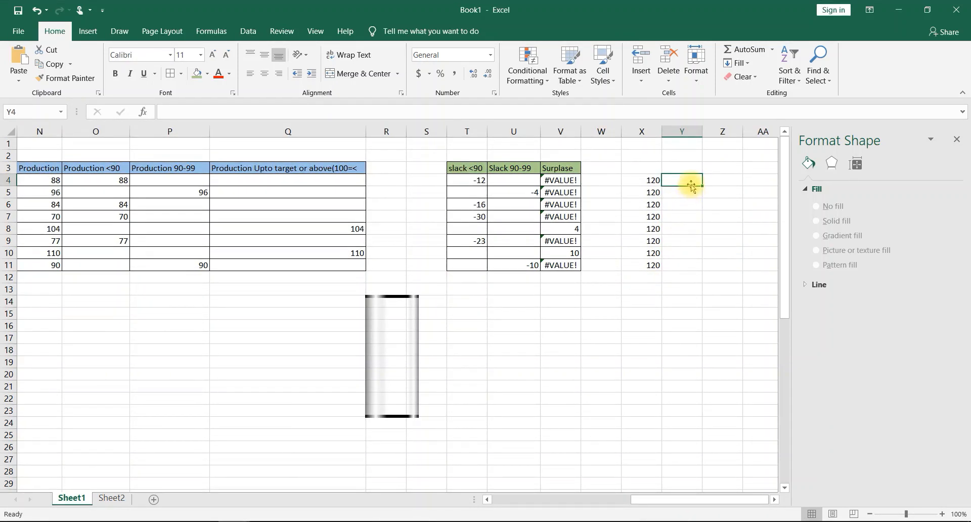
type("35")
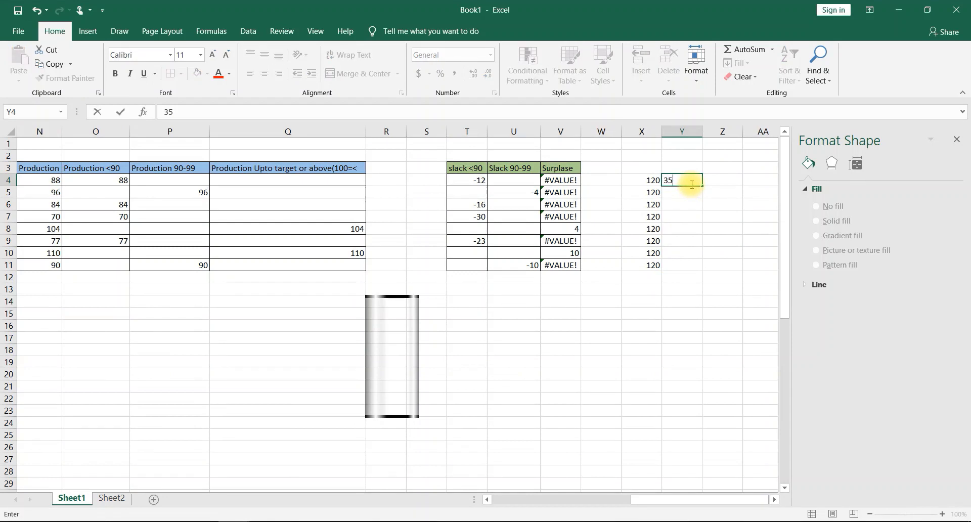
key("Tab")
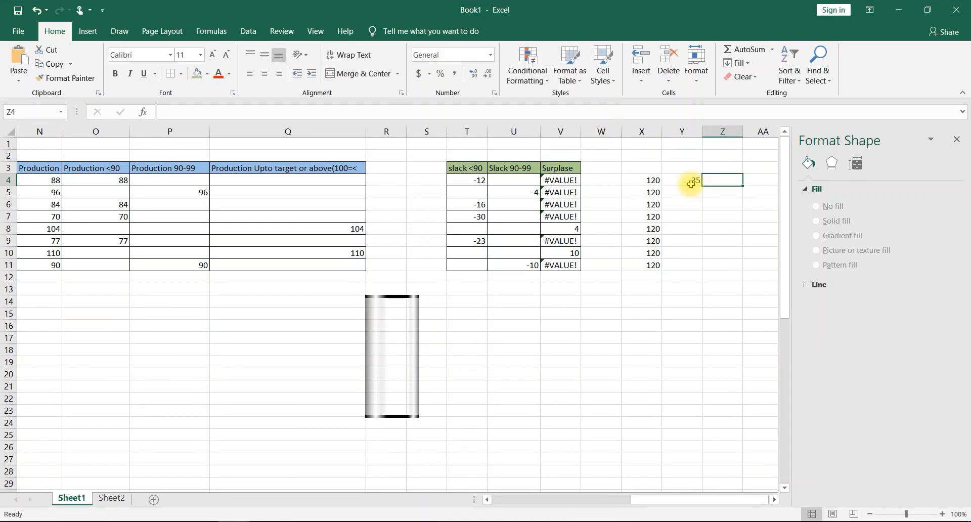
type("-35")
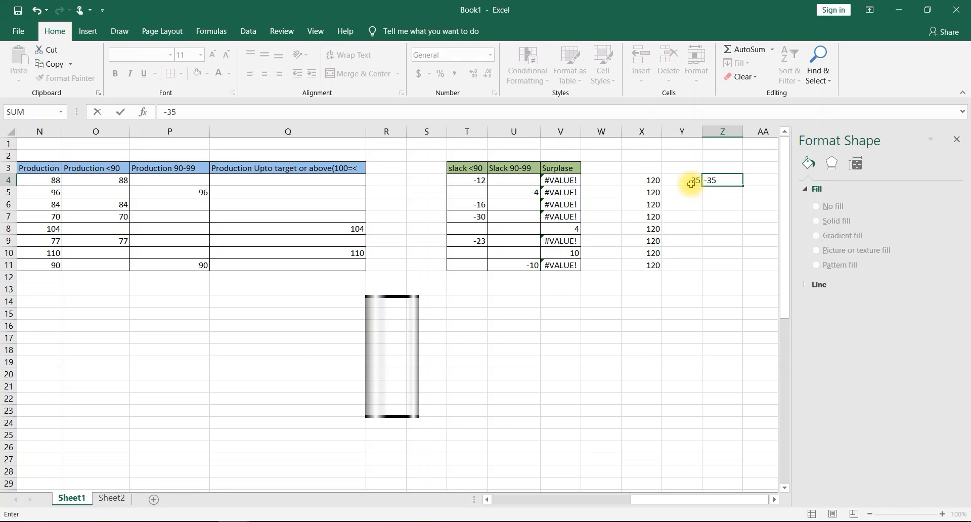
left_click(704, 207)
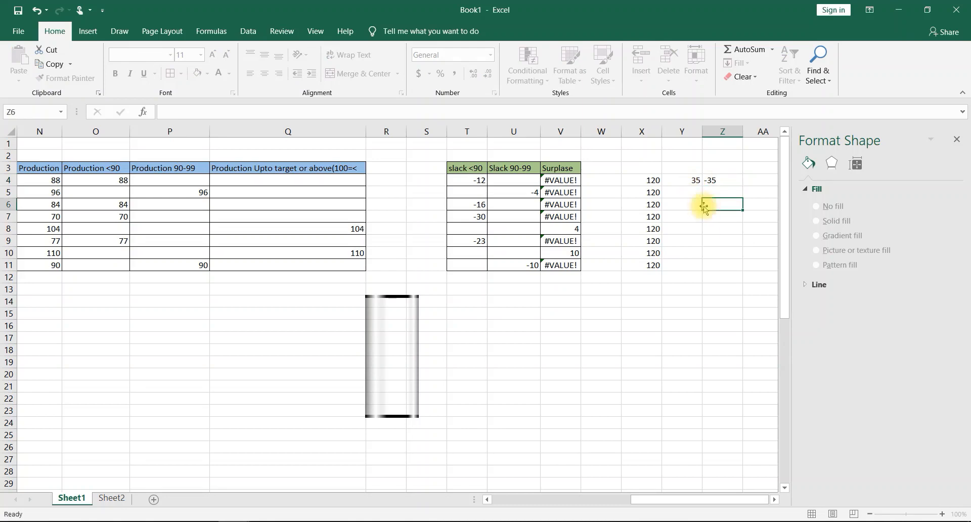
- Fill the values in Y4 and Z4 down to row 11
left_click(692, 181)
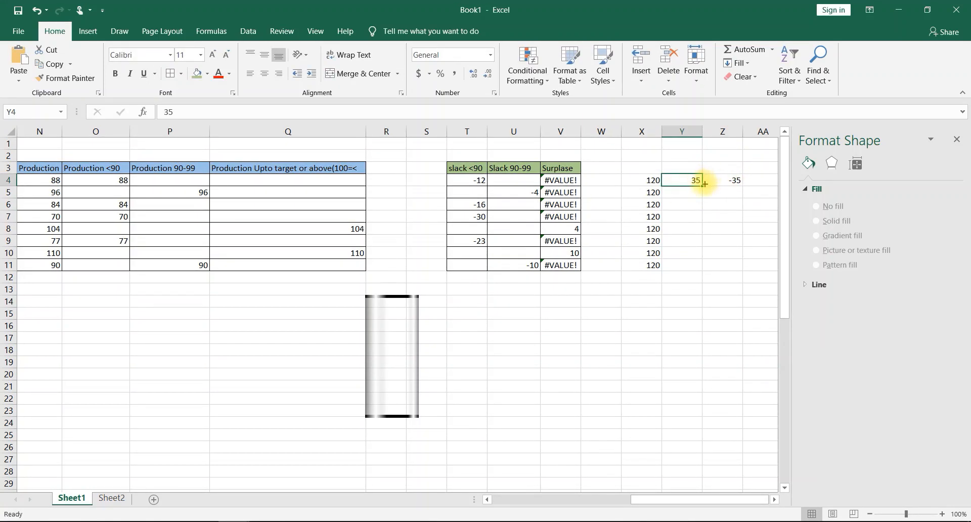
left_click_drag(701, 186, 689, 268)
left_click(727, 182)
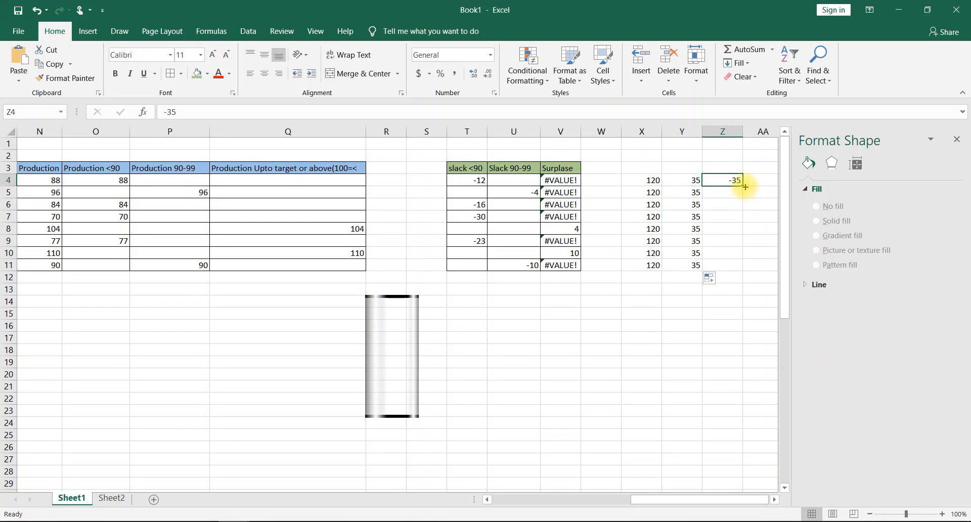
left_click_drag(745, 187, 732, 268)
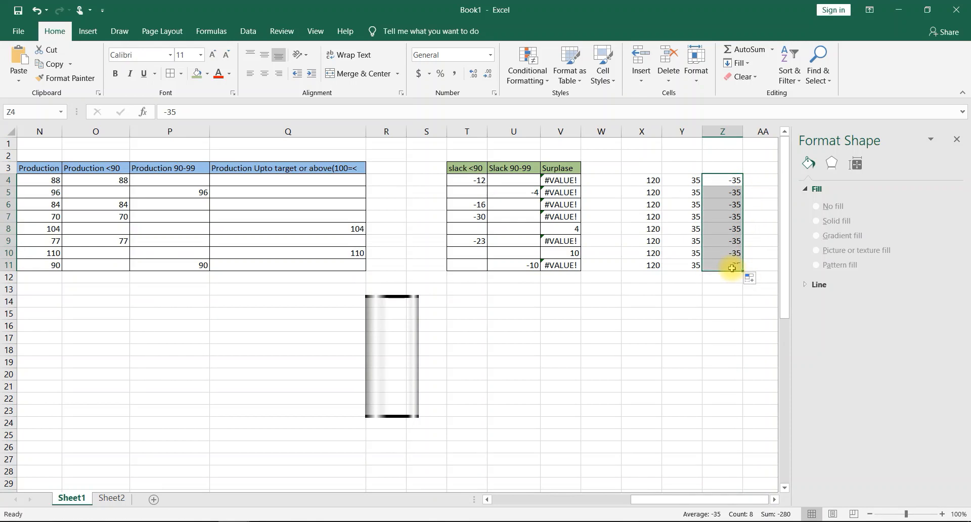
left_click(577, 395)
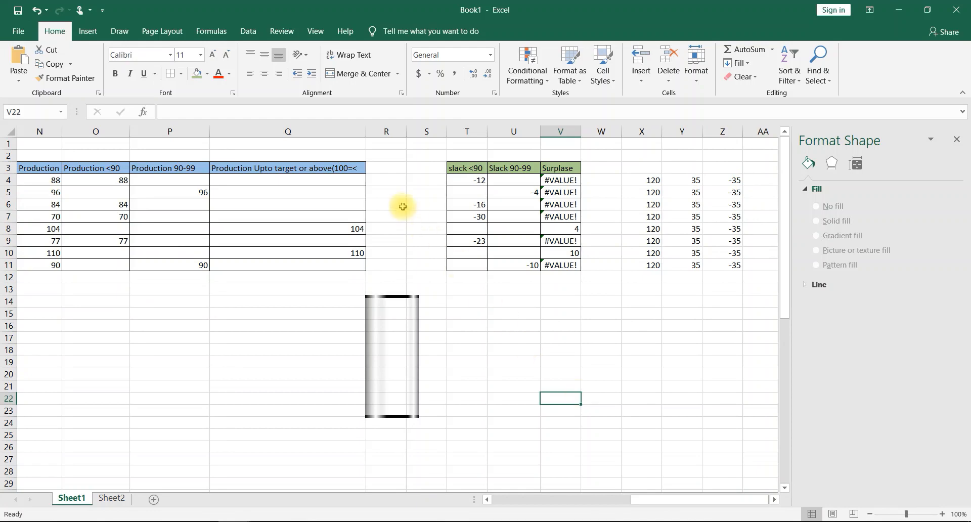
- Insert a clustered column chart from T4:V11 and Y4:Z11, plotting each column as a series, and move it over the production table
left_click(88, 32)
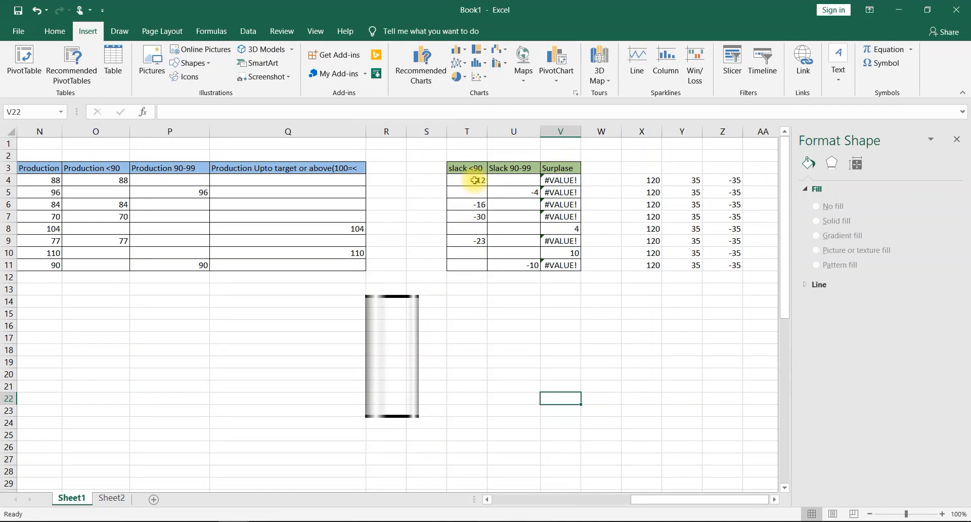
left_click_drag(474, 180, 556, 268)
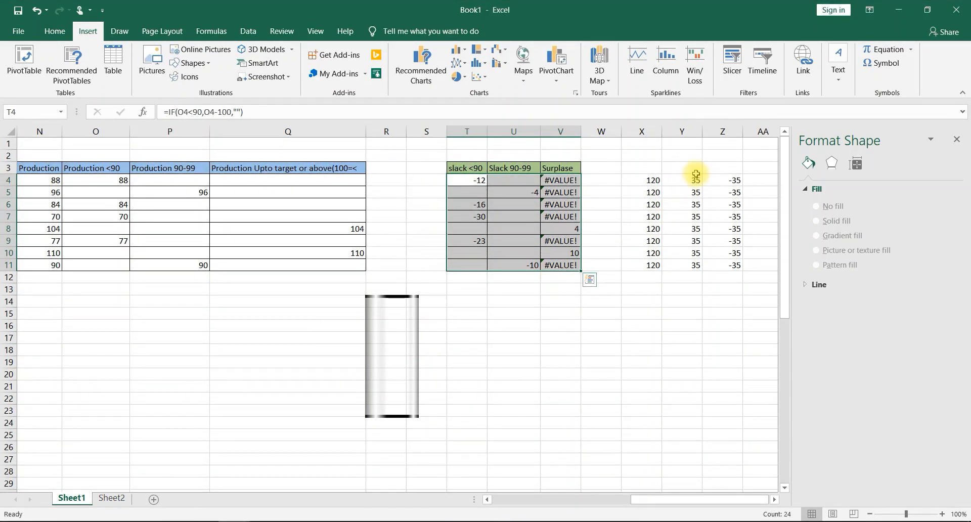
left_click_drag(689, 180, 682, 262)
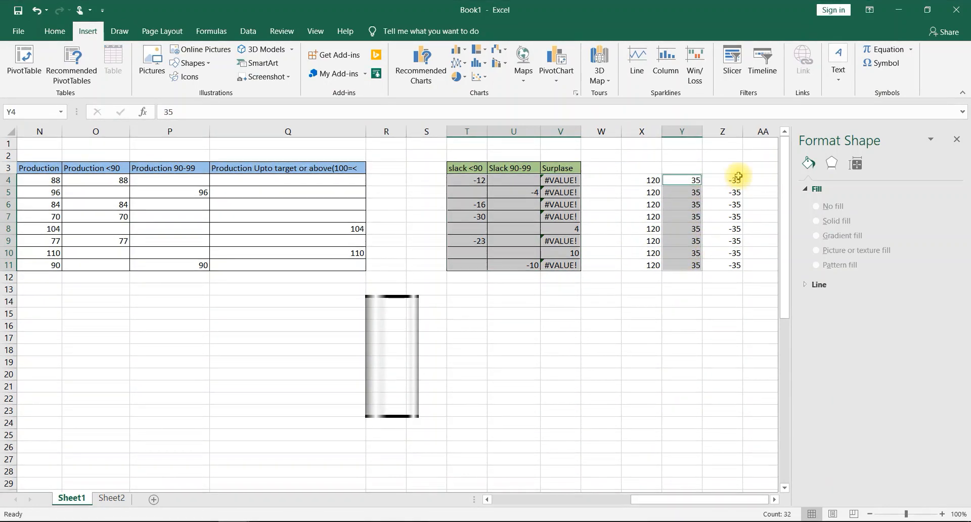
left_click_drag(735, 180, 732, 265)
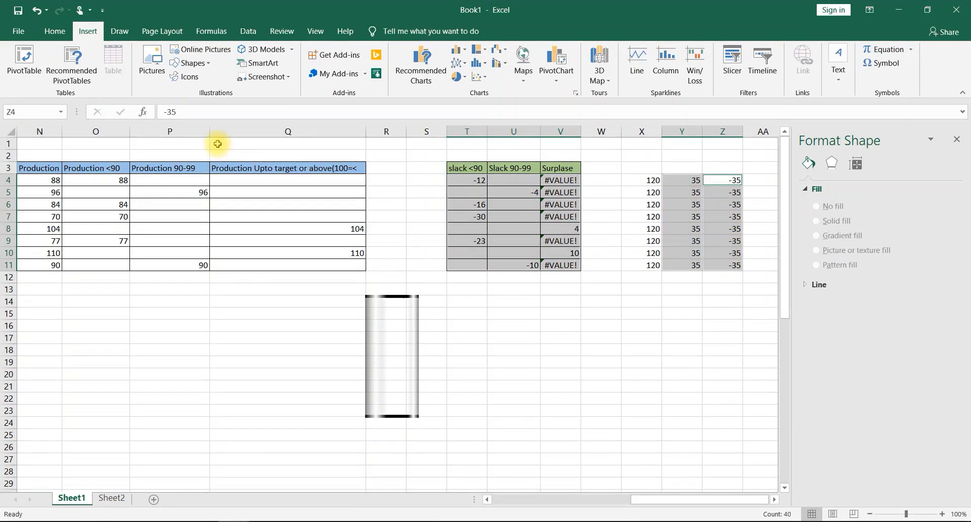
left_click(462, 56)
left_click(494, 263)
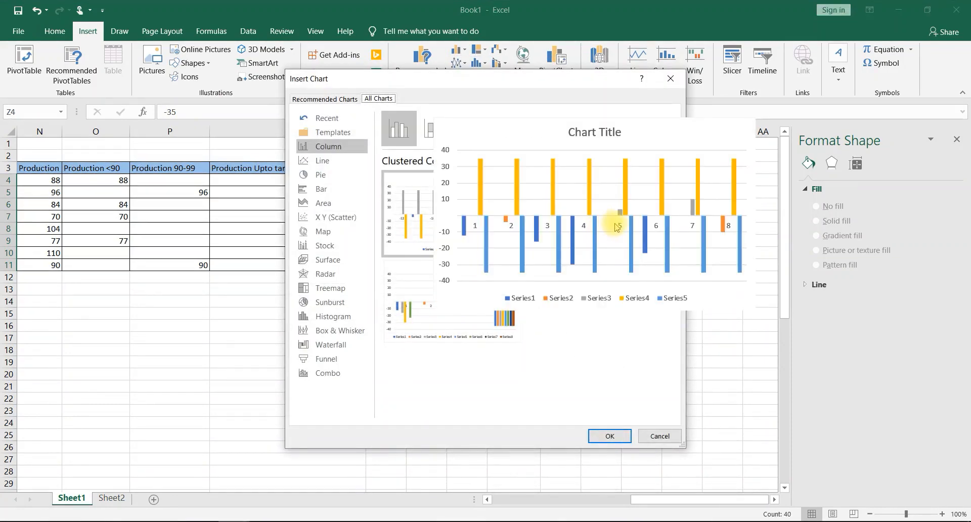
left_click(612, 221)
left_click(614, 436)
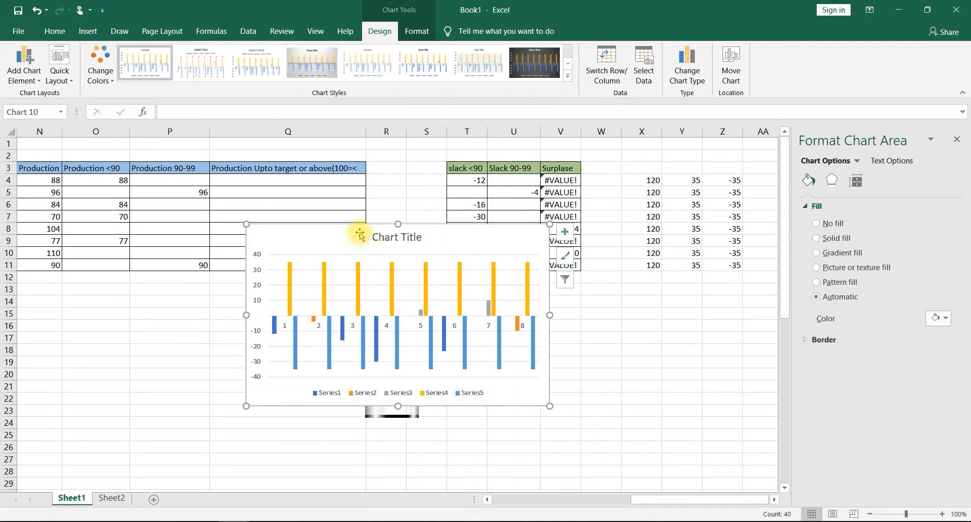
left_click_drag(332, 231, 133, 179)
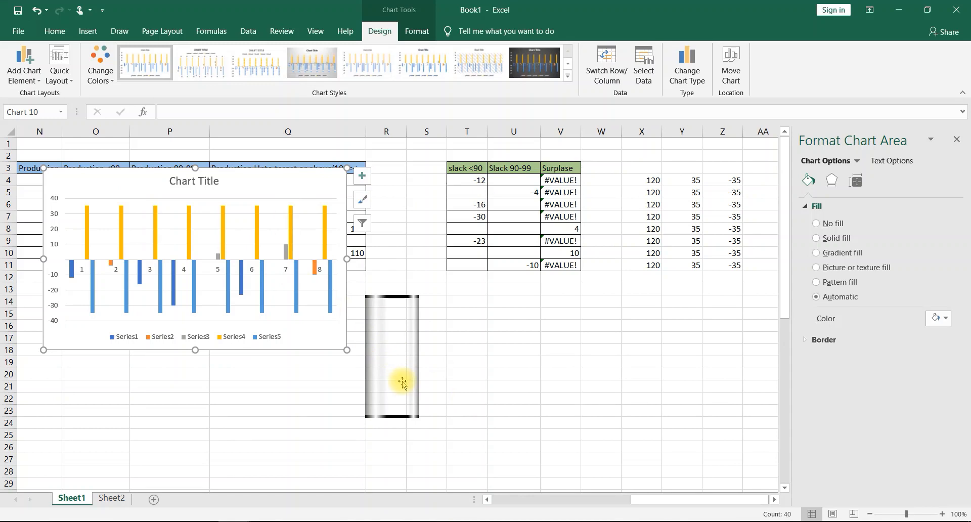
- Copy the grouped cylinder shape and paste it as the fill of the new chart's Series4 and Series5 columns
left_click(398, 353)
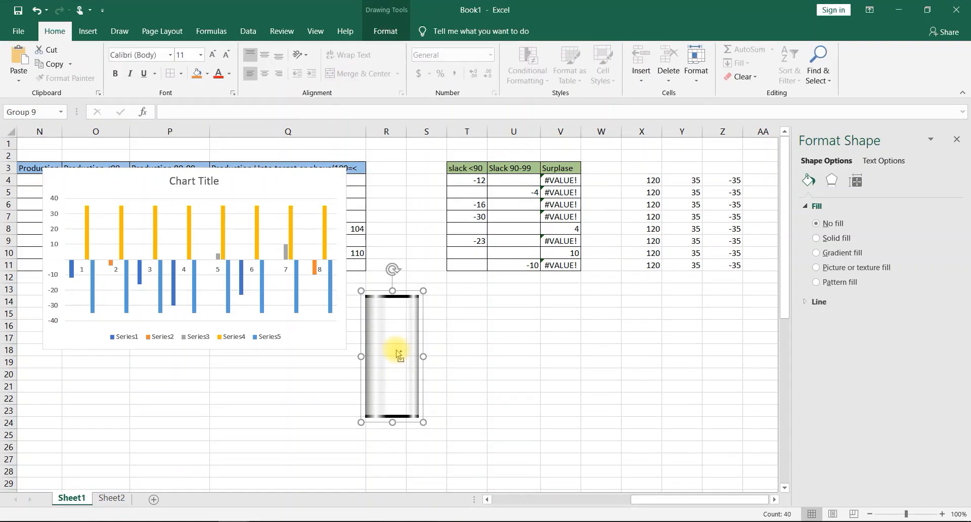
left_click(325, 220)
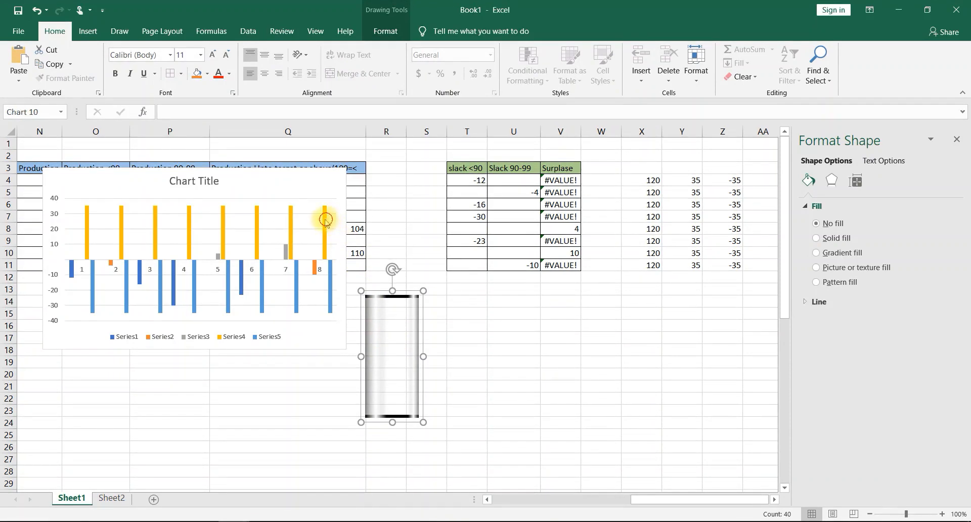
key("ctrl+v")
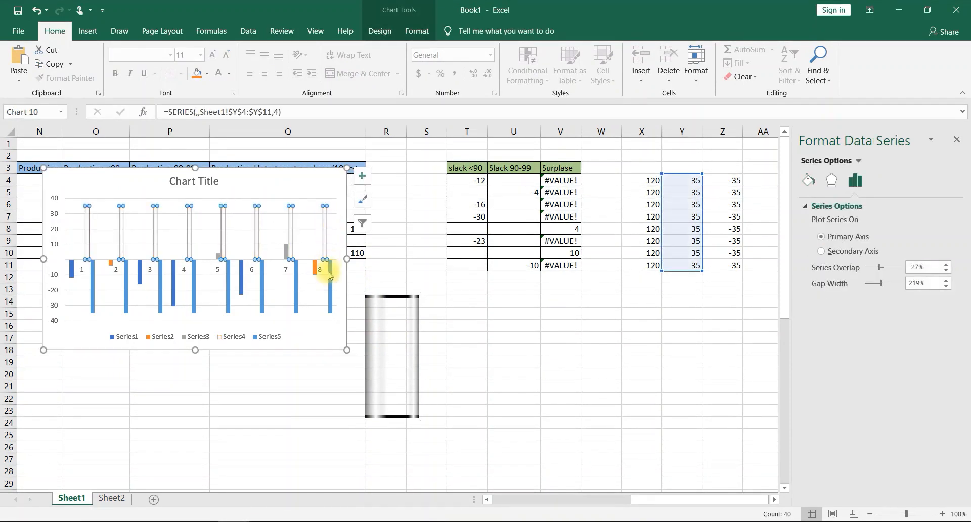
left_click(297, 296)
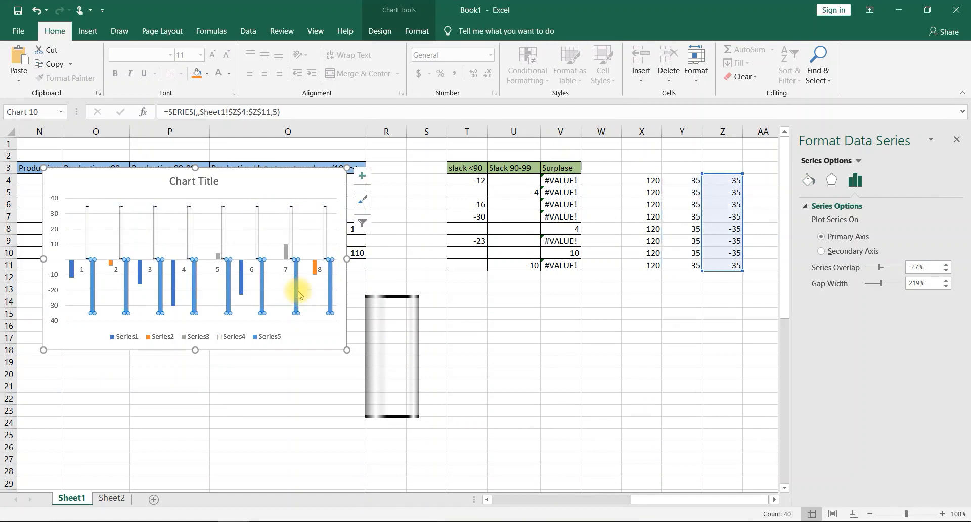
key("ctrl+v")
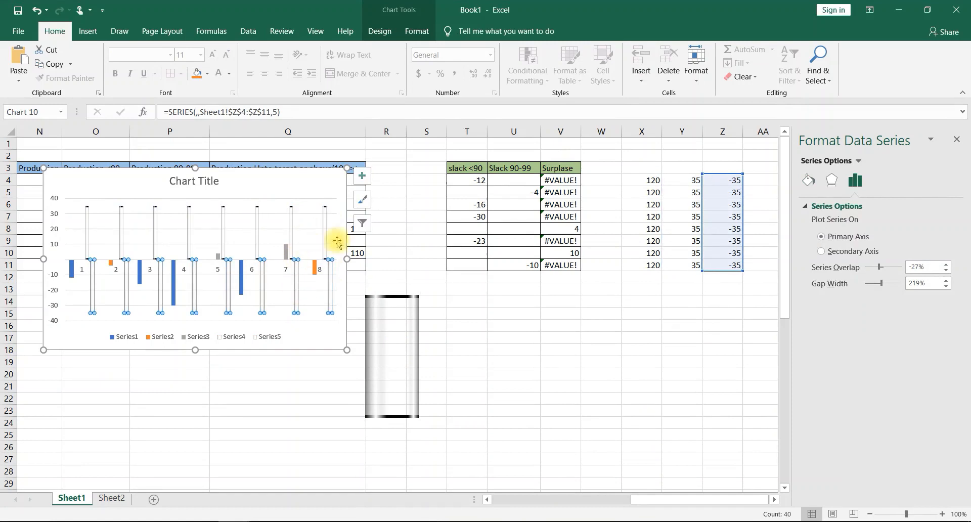
- Set the new chart's series overlap to 100% and gap width to 60%, then close the series formatting options
left_click_drag(935, 267, 802, 273)
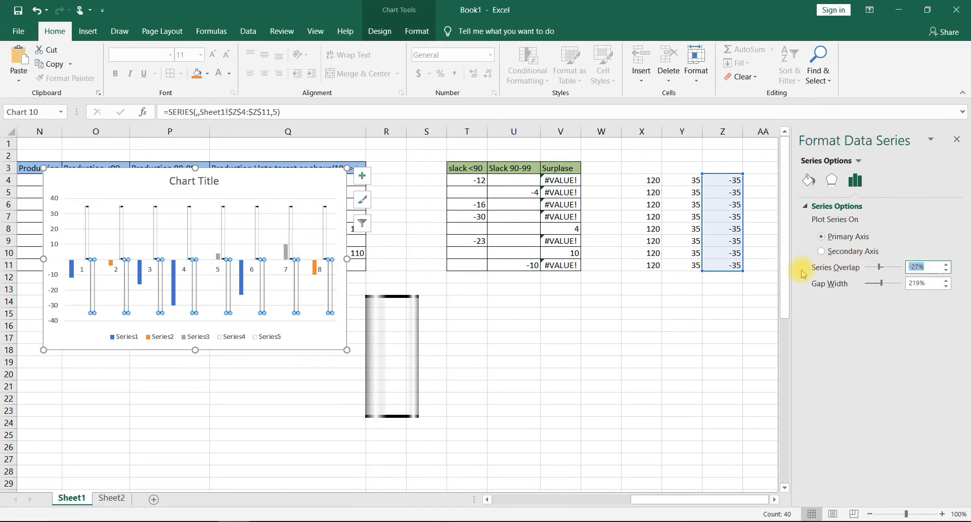
type("100")
key("Return")
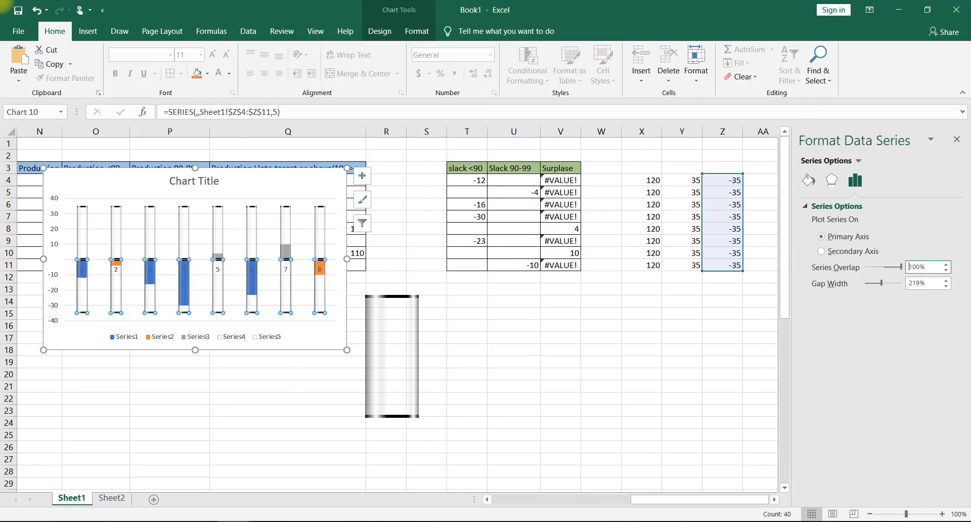
left_click_drag(936, 283, 828, 297)
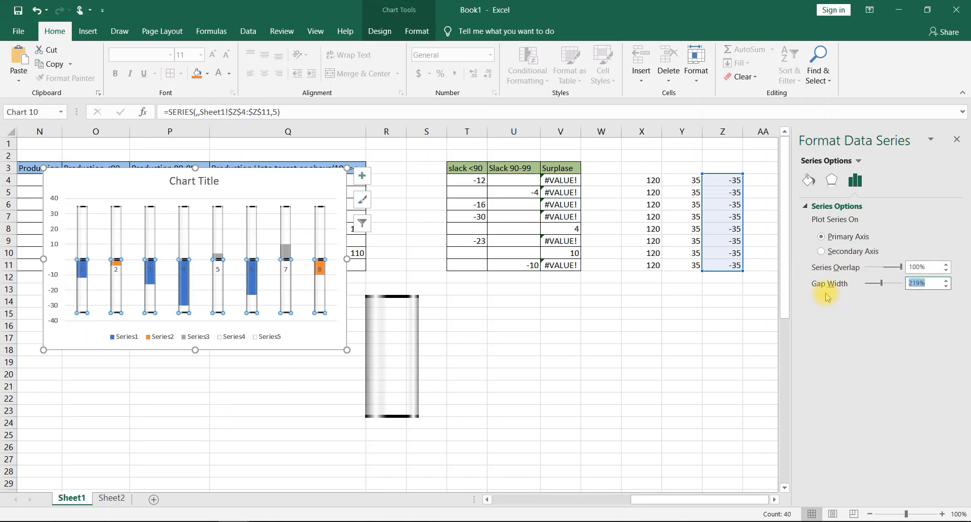
type("60")
key("Return")
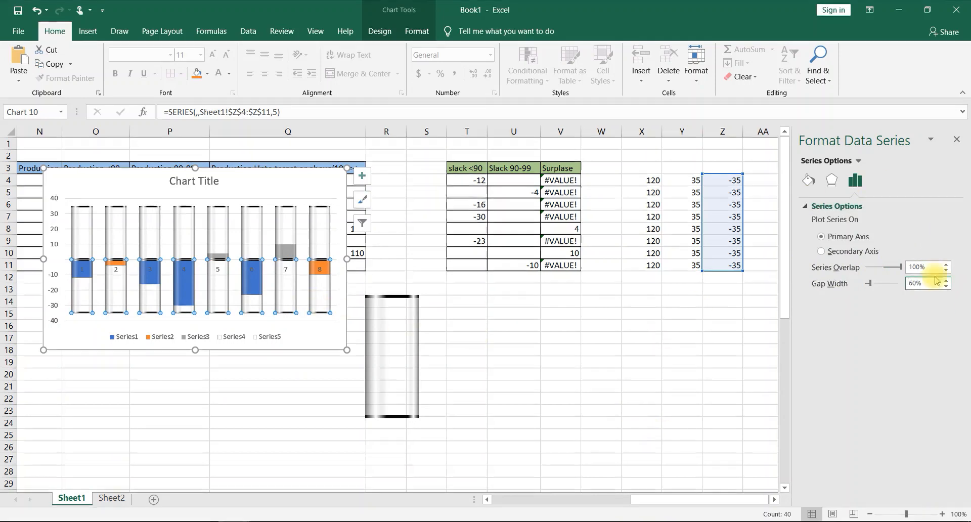
left_click(955, 139)
- Cut the slack and surplus chart from Sheet1 and paste it into Sheet2, placing it beside the production chart
left_click(277, 190)
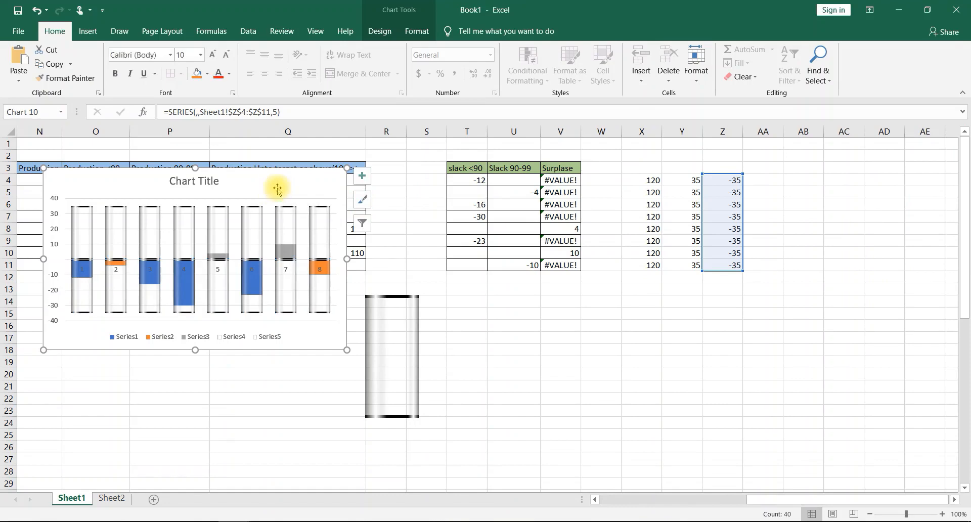
key("Delete")
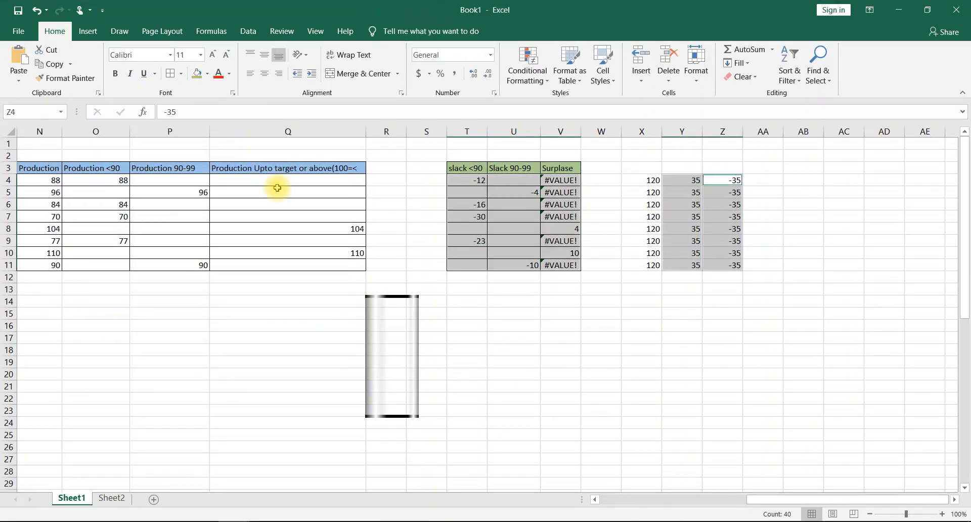
left_click(123, 499)
left_click(695, 311)
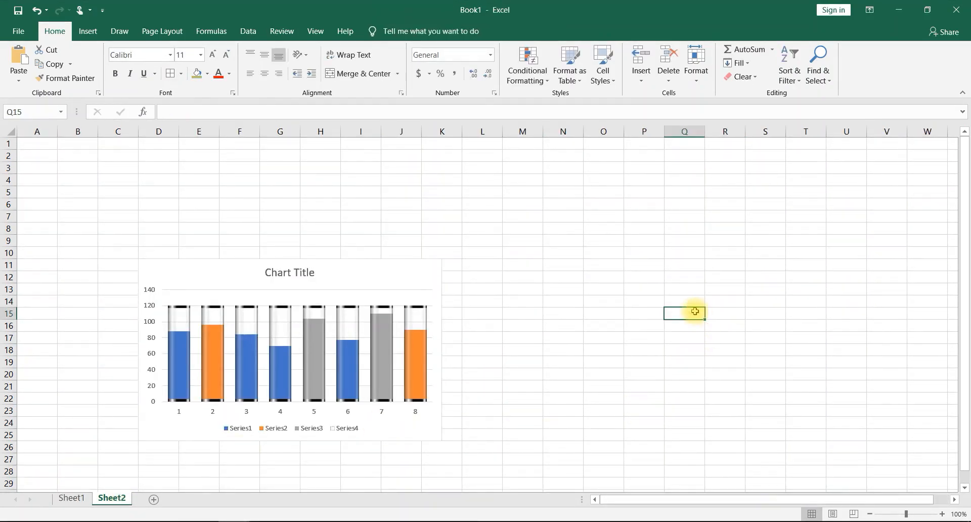
key("ctrl+v")
left_click_drag(700, 319, 562, 275)
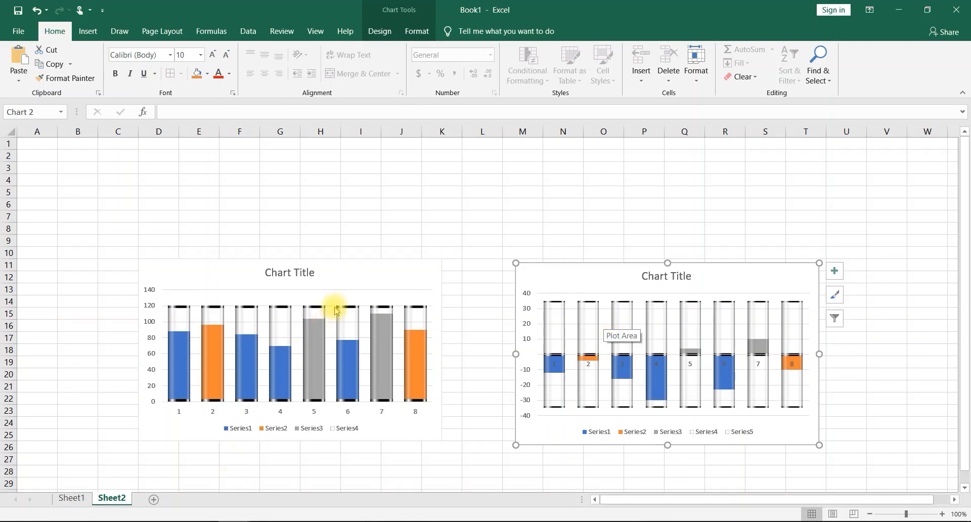
- Name the production chart's Series1 "More than 10 Units below the target"
left_click(346, 286)
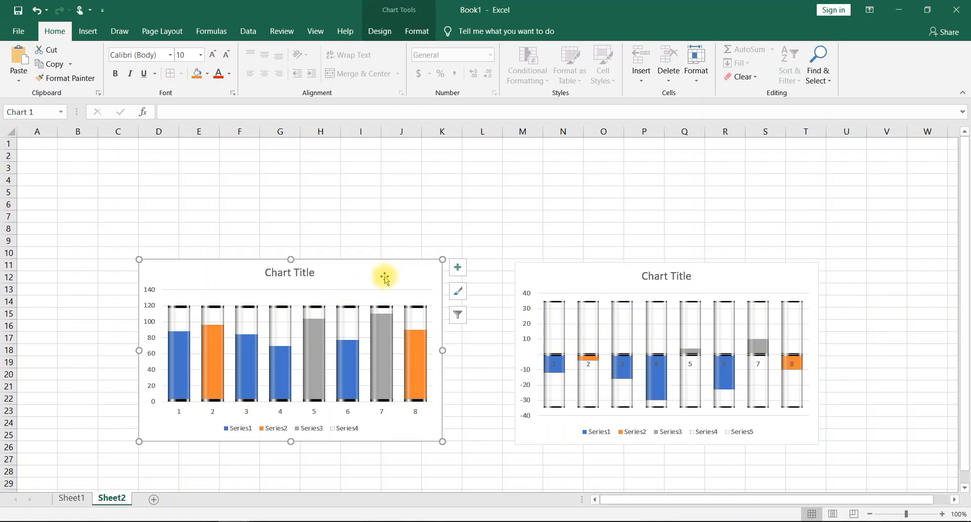
left_click(459, 316)
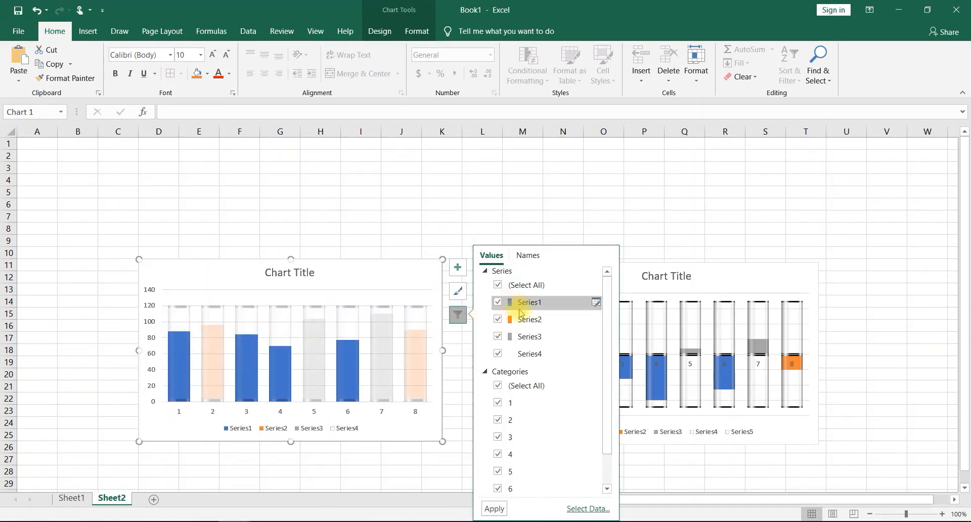
mouse_move(528, 307)
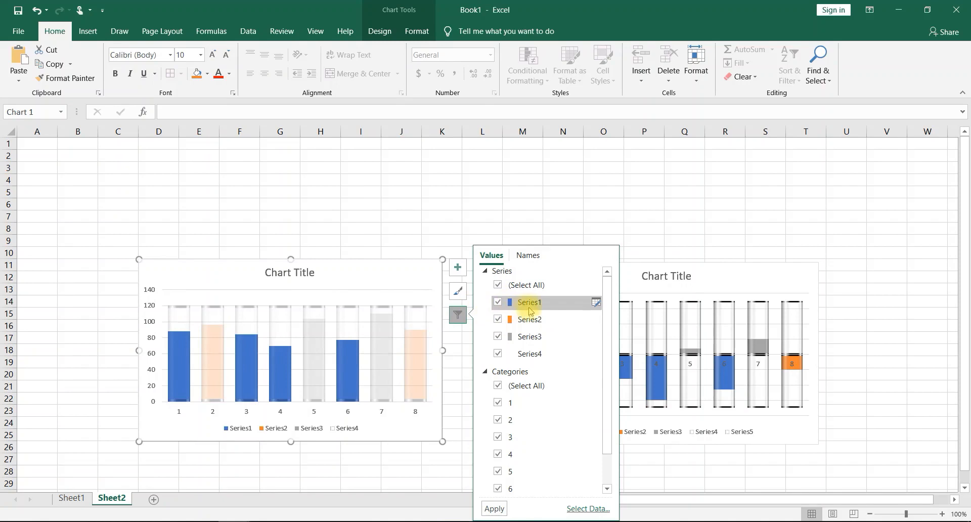
left_click(597, 303)
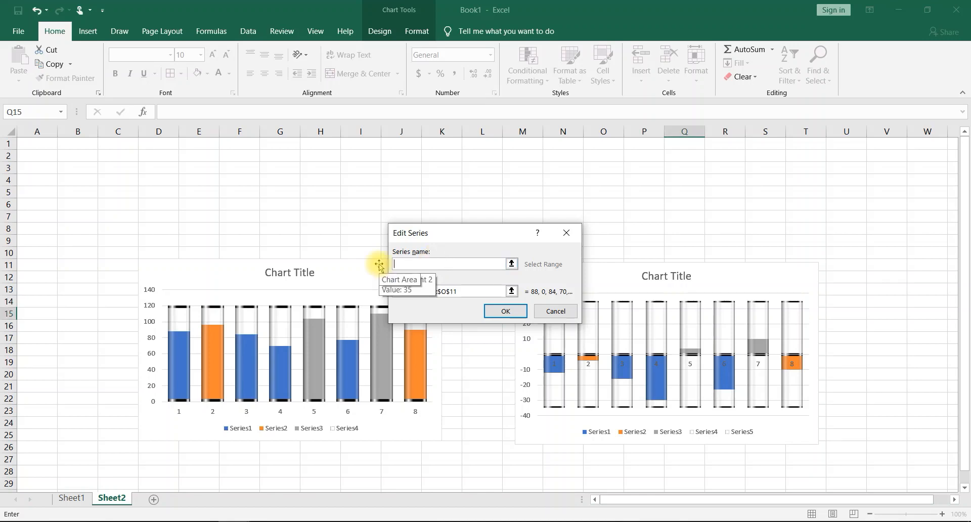
type("More than 10 Units below the target")
left_click(504, 312)
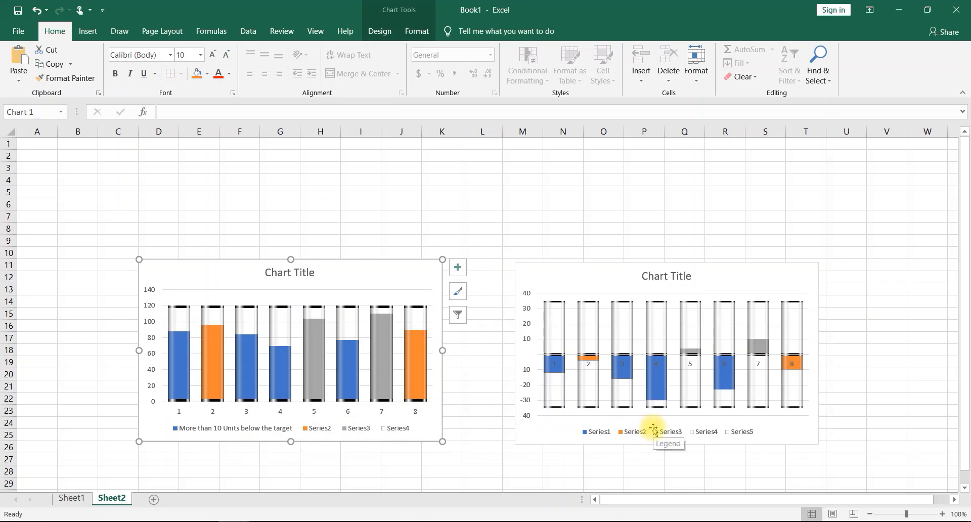
- Name the production chart's Series2 "Upto 10 units below target"
left_click(76, 498)
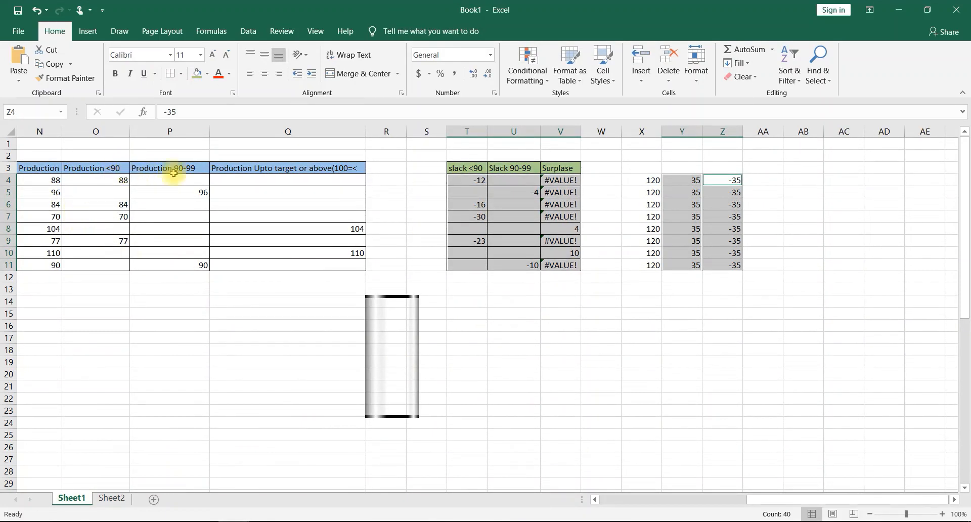
left_click(108, 497)
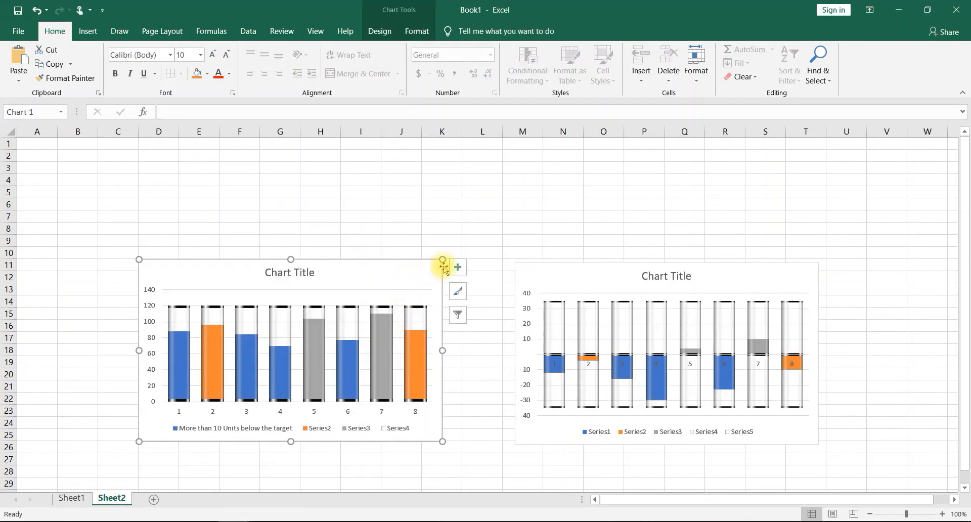
left_click(457, 314)
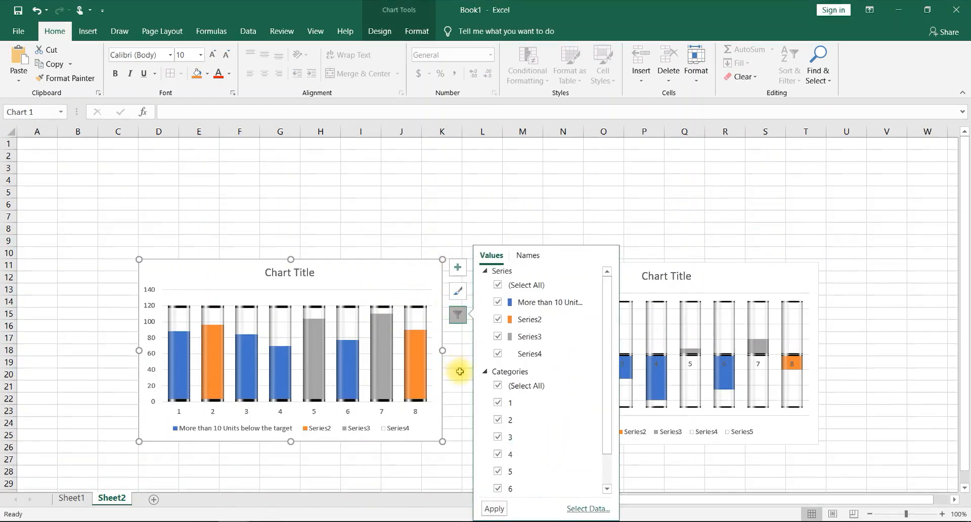
left_click(596, 320)
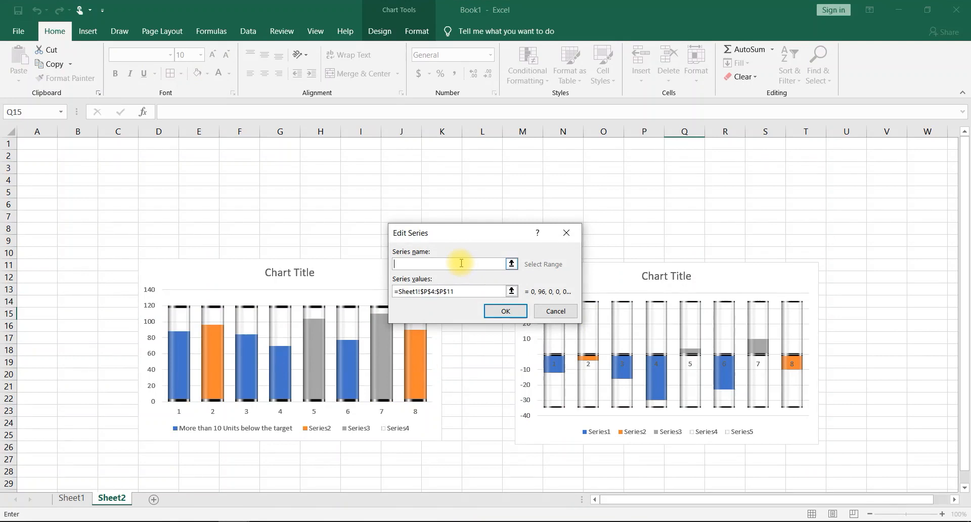
type("u")
type("Upto")
type(" 10")
type("units below target")
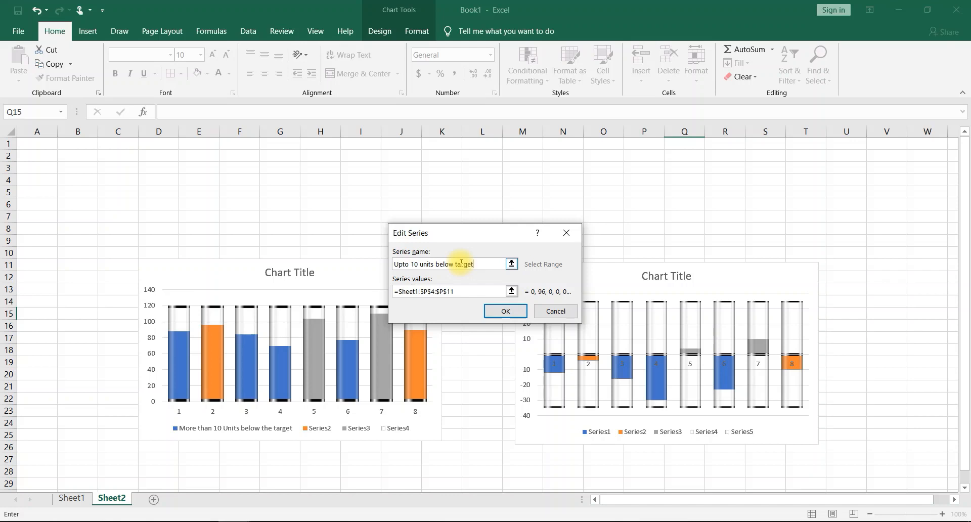
left_click(508, 312)
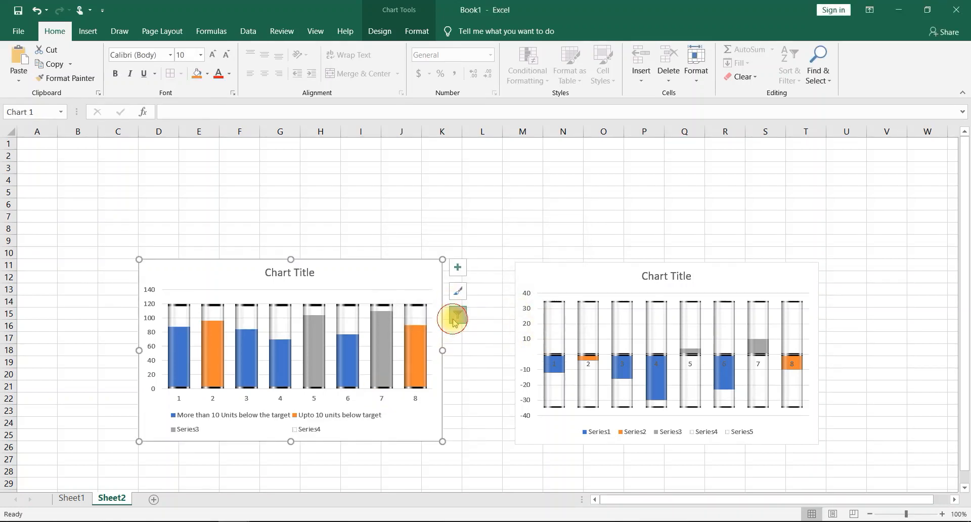
- Name the production chart's Series3 "upto or above the target"
left_click(457, 315)
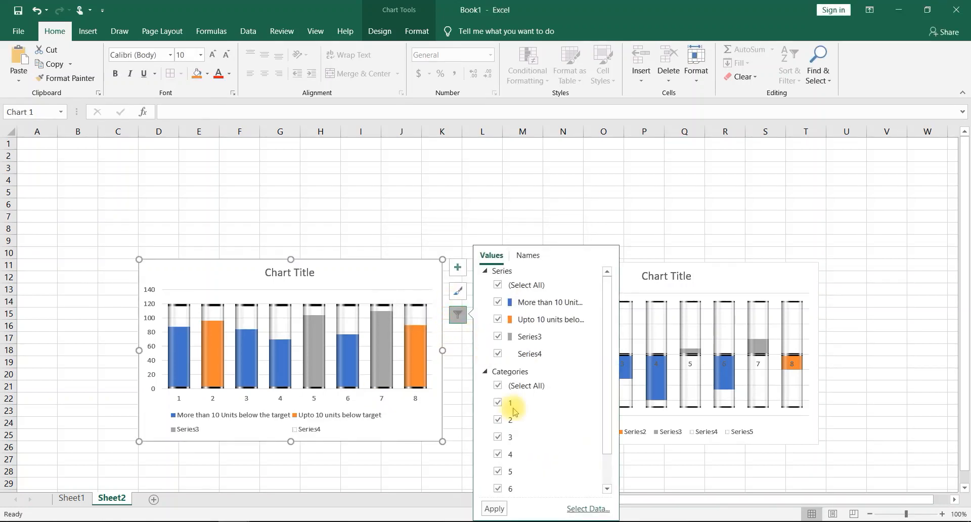
left_click(589, 337)
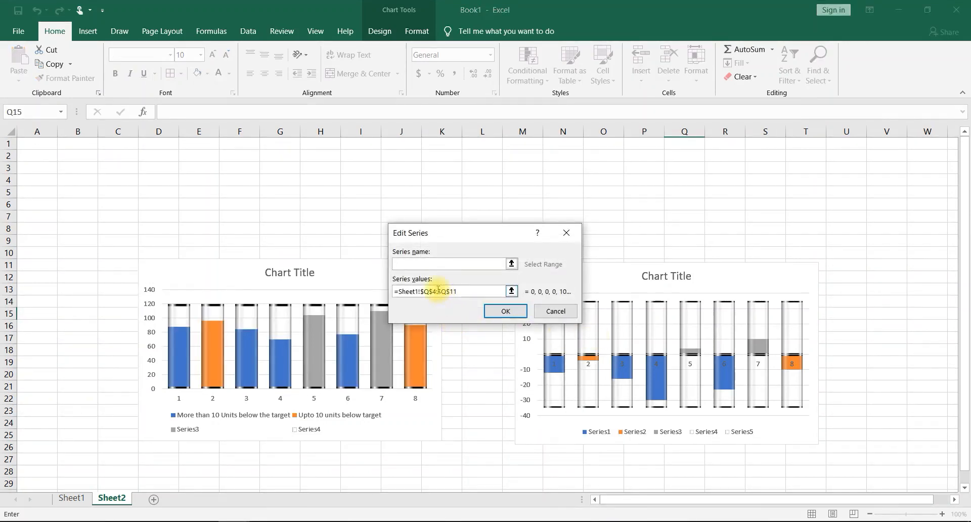
type("upto or above the target")
left_click(506, 311)
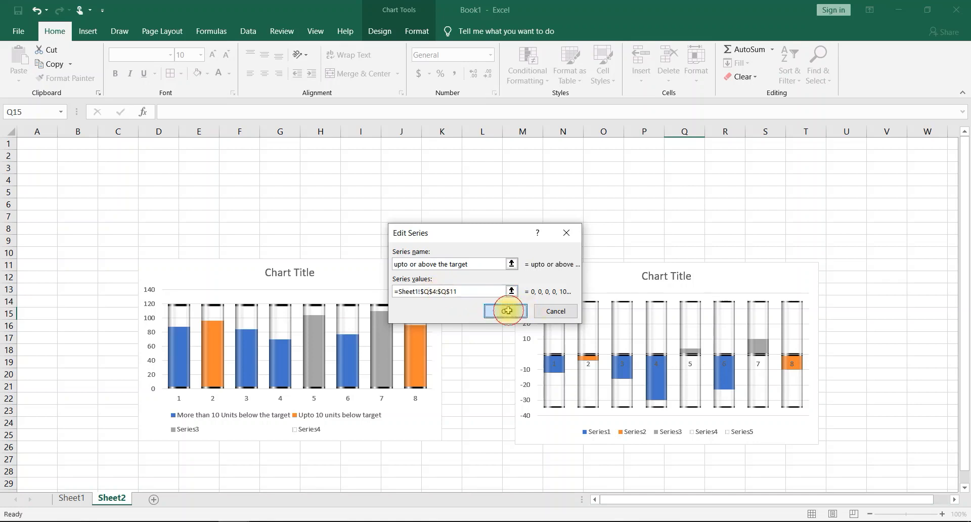
- Remove the Series4 entry from the production chart's legend
left_click(310, 434)
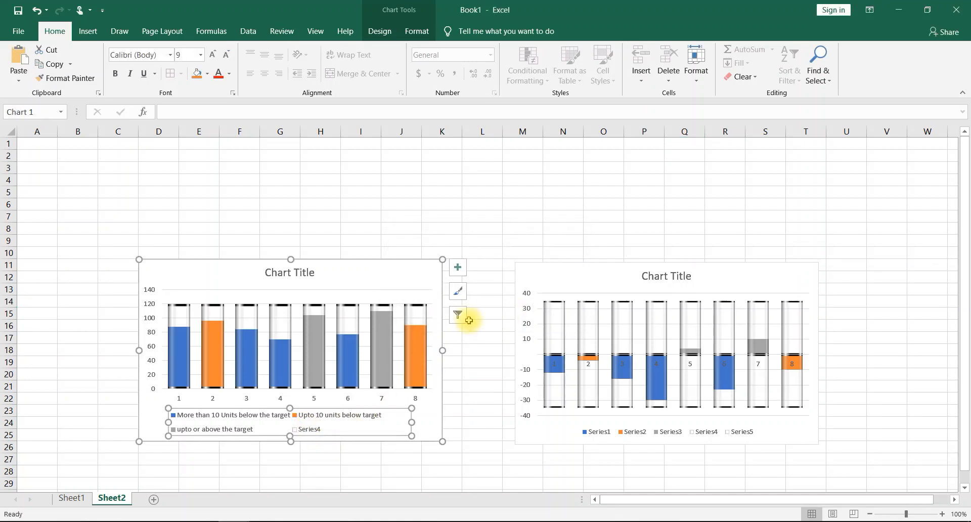
left_click(458, 314)
left_click(491, 357)
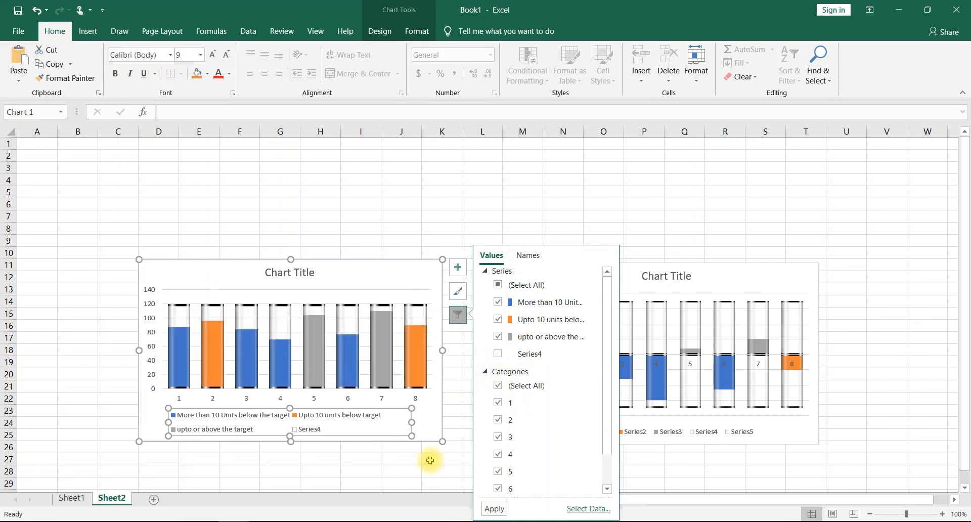
left_click(508, 356)
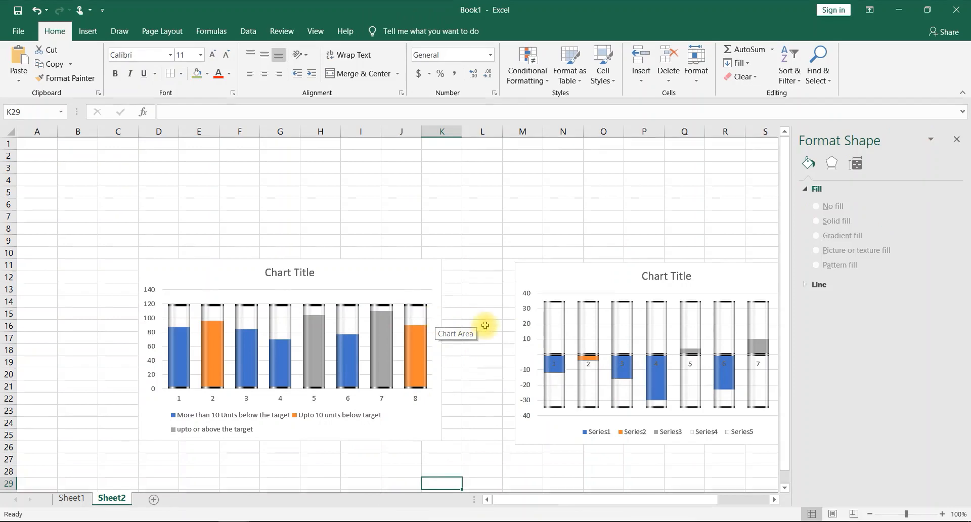
- Name Series1 of the slack and surplus chart "Slack more than 10 units below the target"
left_click_drag(575, 501, 641, 495)
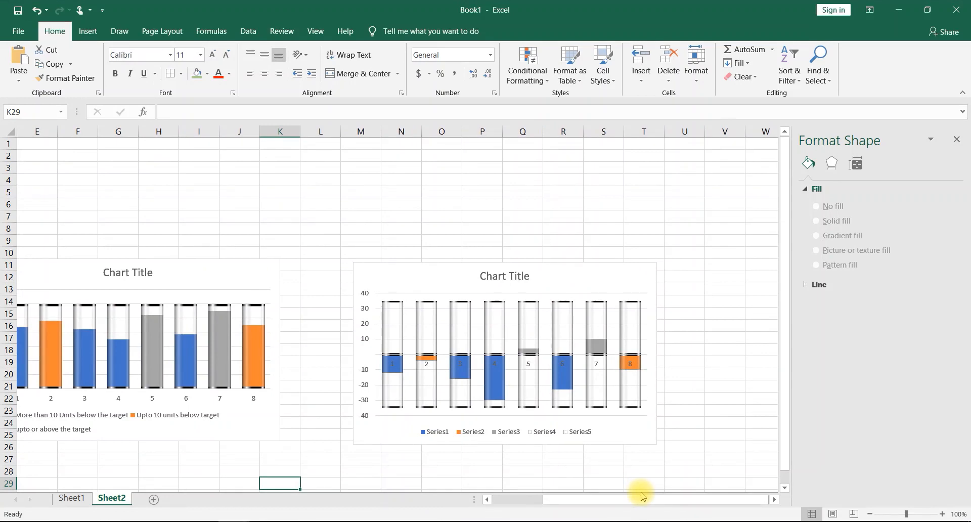
left_click(647, 279)
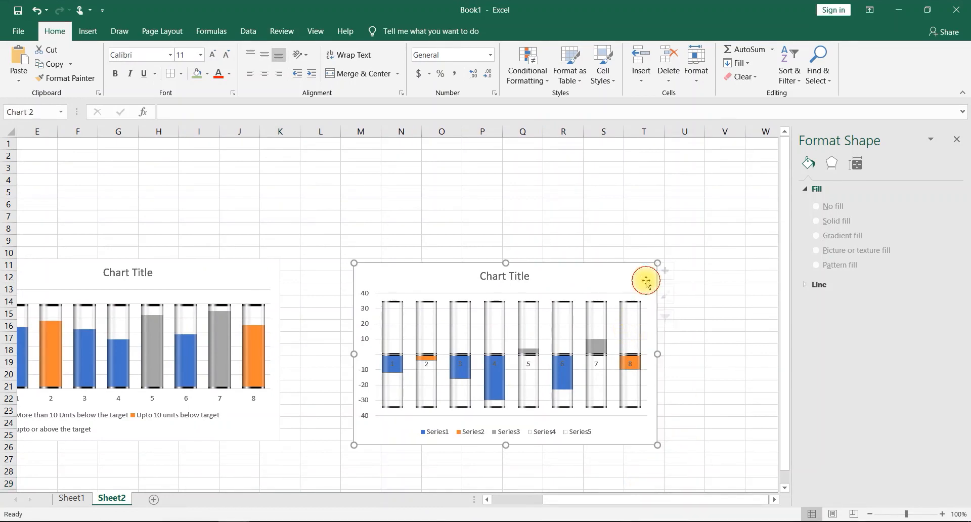
left_click(672, 318)
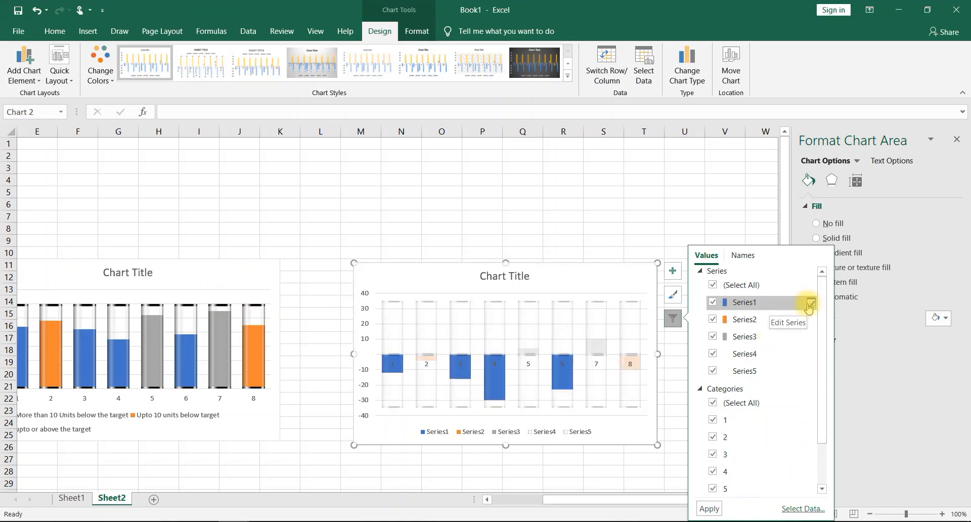
left_click(718, 288)
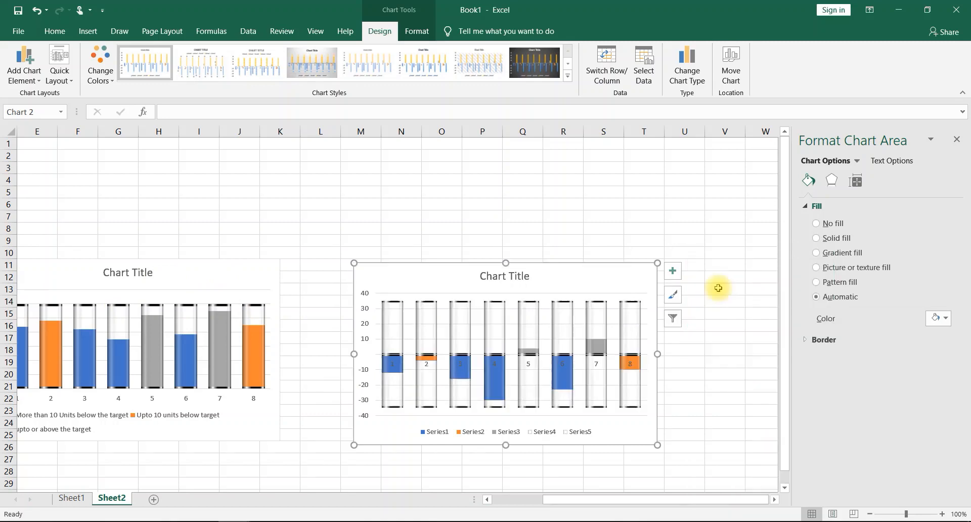
left_click(673, 317)
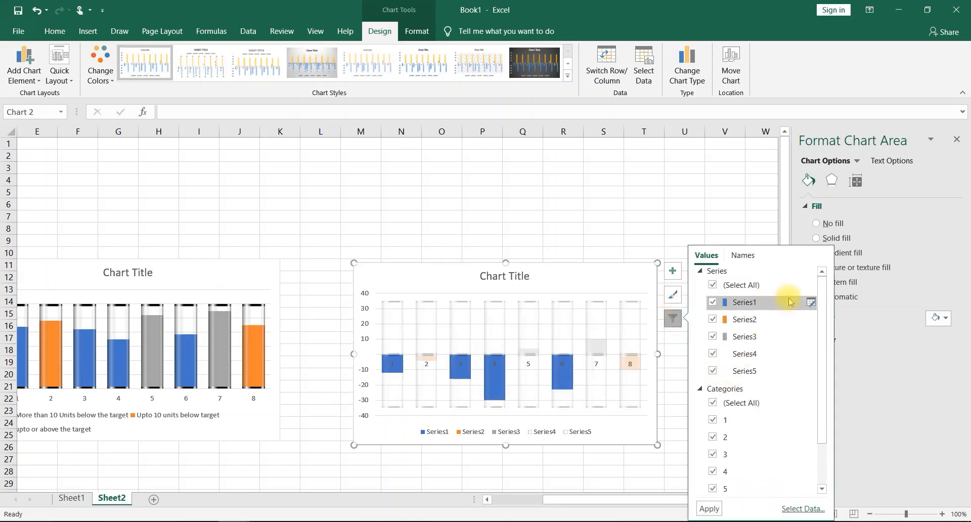
left_click(809, 302)
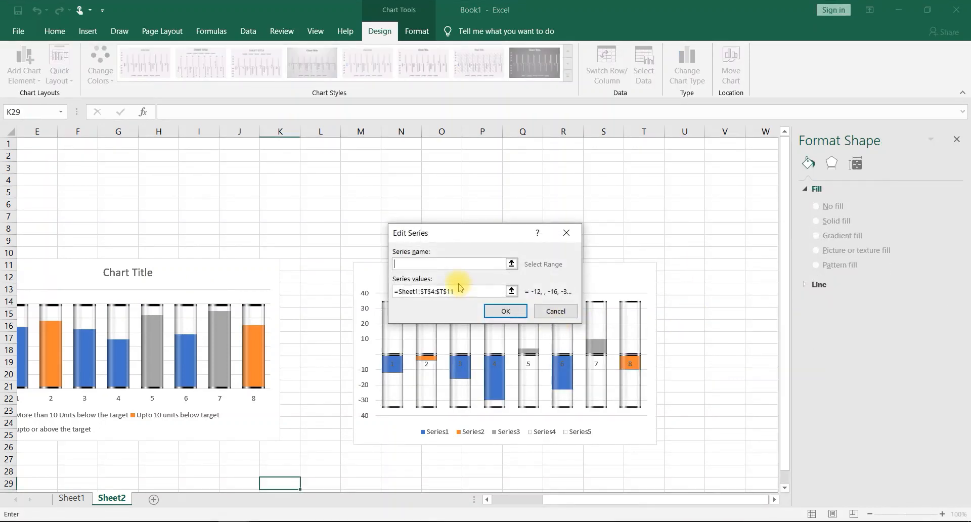
type("S")
type("arget")
left_click(499, 310)
- Name Series2 of the slack and surplus chart "Slack upto 10 units below the target"
left_click(673, 318)
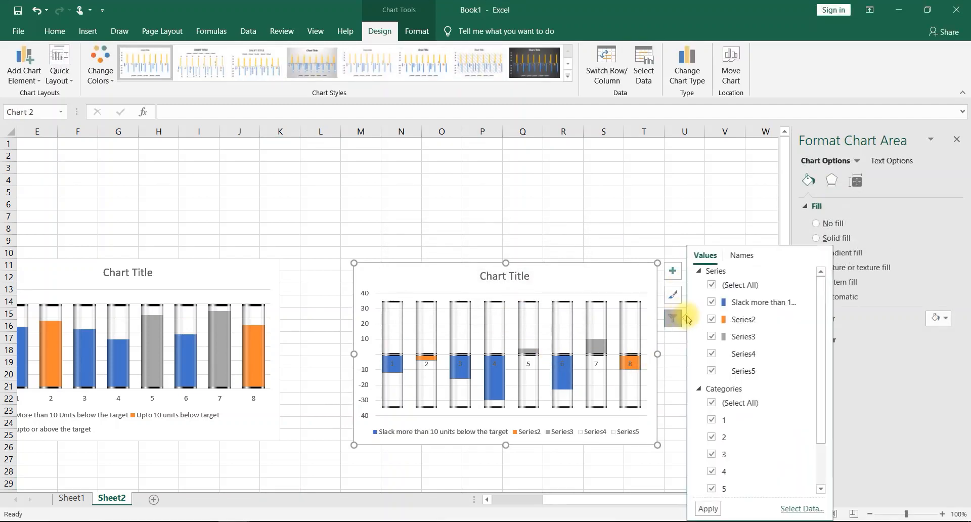
left_click(811, 319)
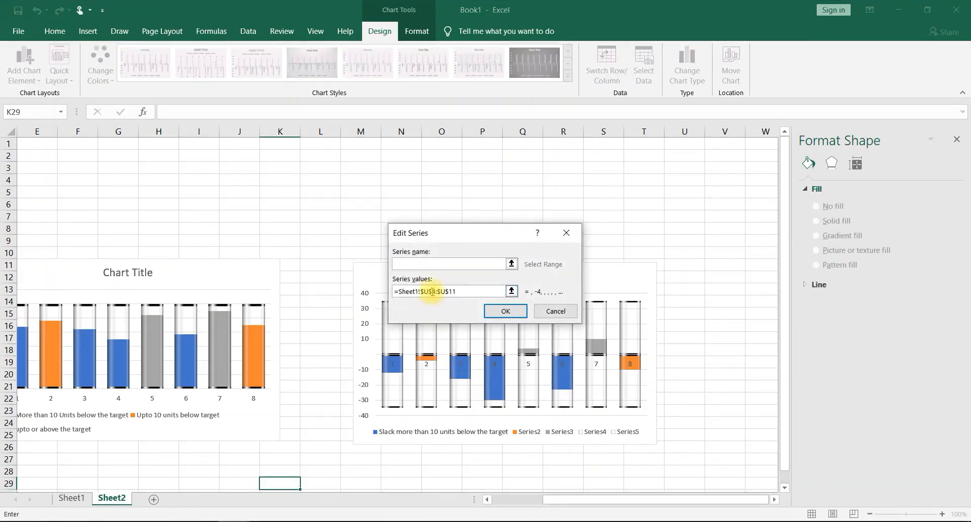
type("S")
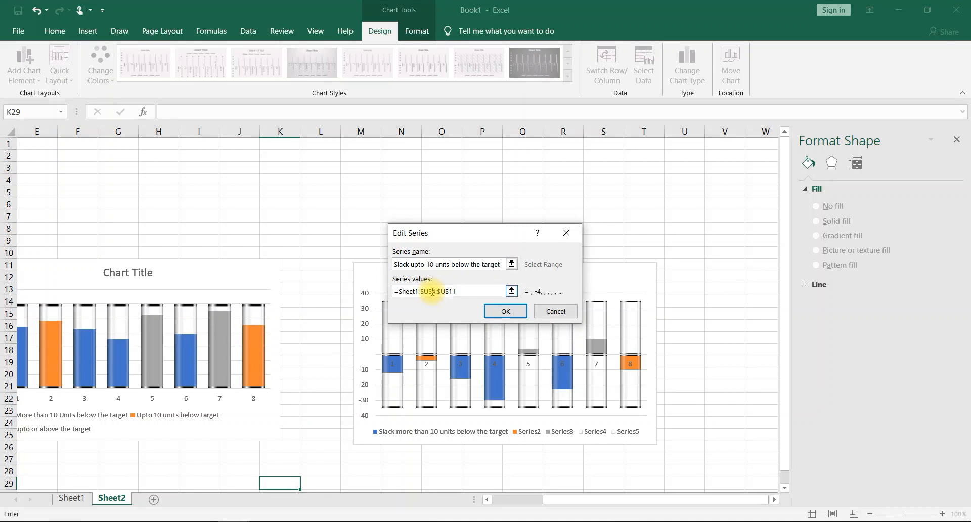
left_click(505, 311)
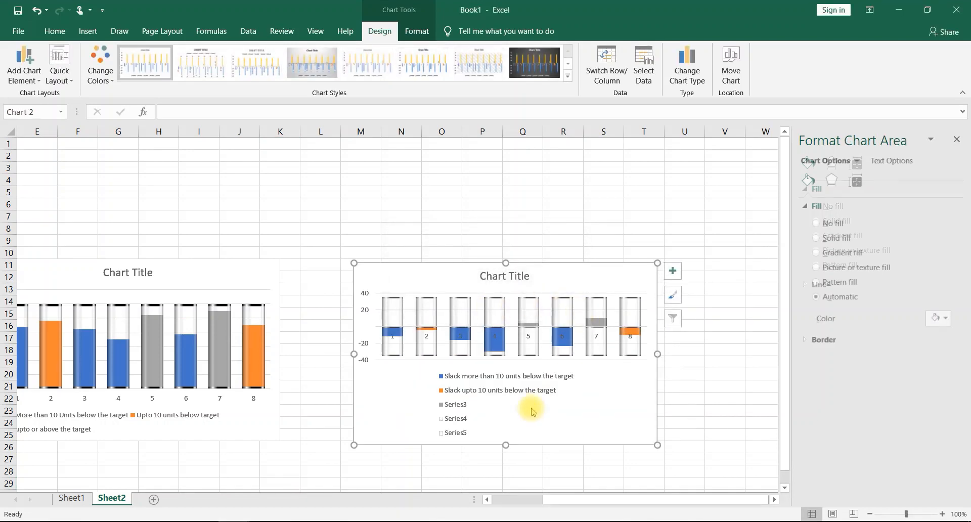
- Name Series3 of the slack and surplus chart "Surpluse" and close the chart formatting options
left_click(672, 318)
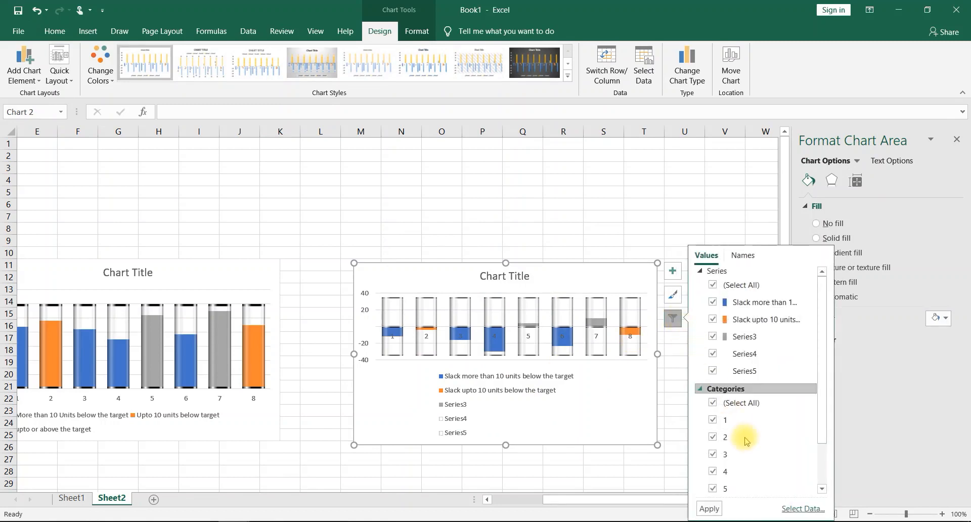
left_click(814, 339)
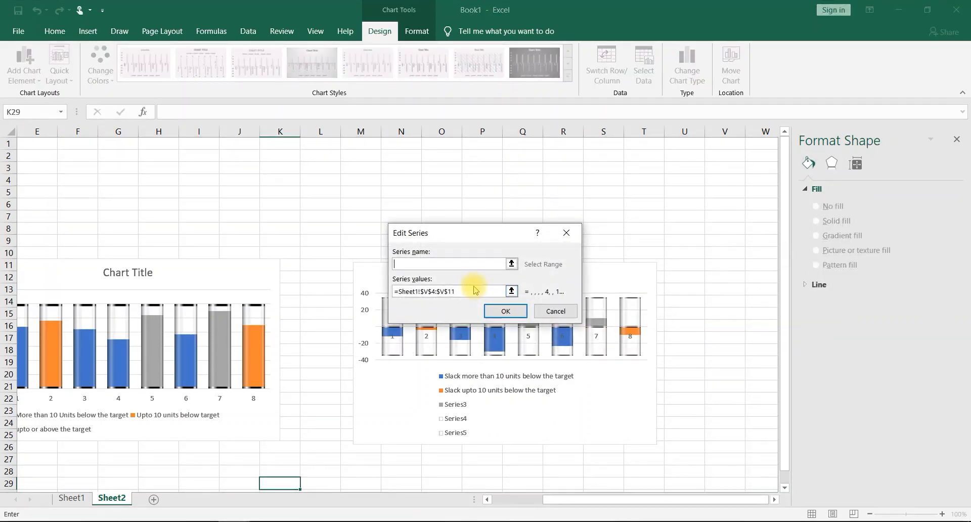
type("Surpluse")
left_click(506, 310)
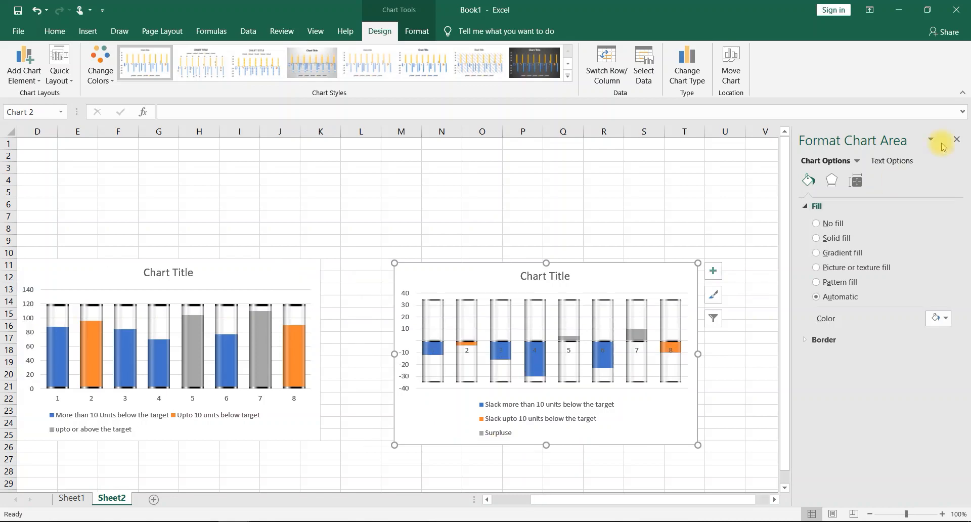
left_click(957, 138)
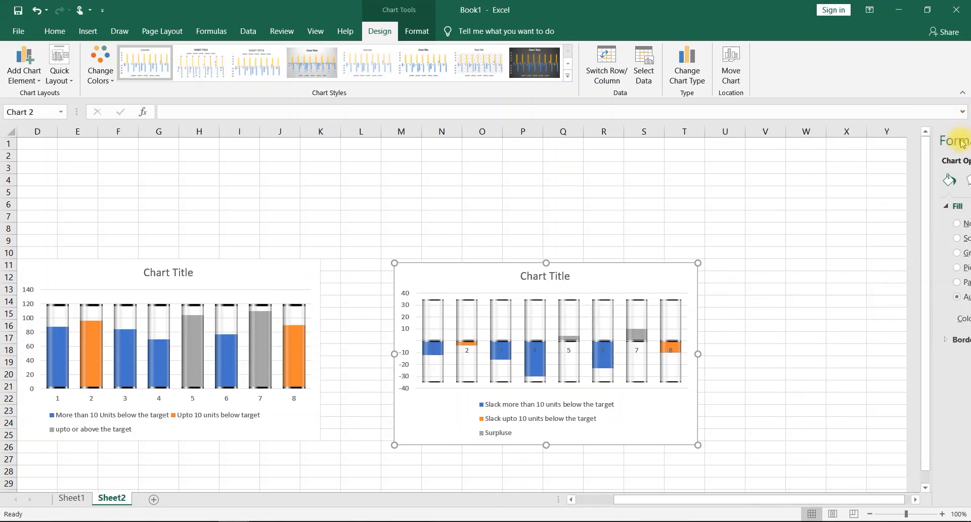
- Move the production chart to the sheet's first columns and enlarge it in height and width so its legend fits on one line
left_click_drag(676, 500, 575, 498)
left_click_drag(320, 273, 217, 267)
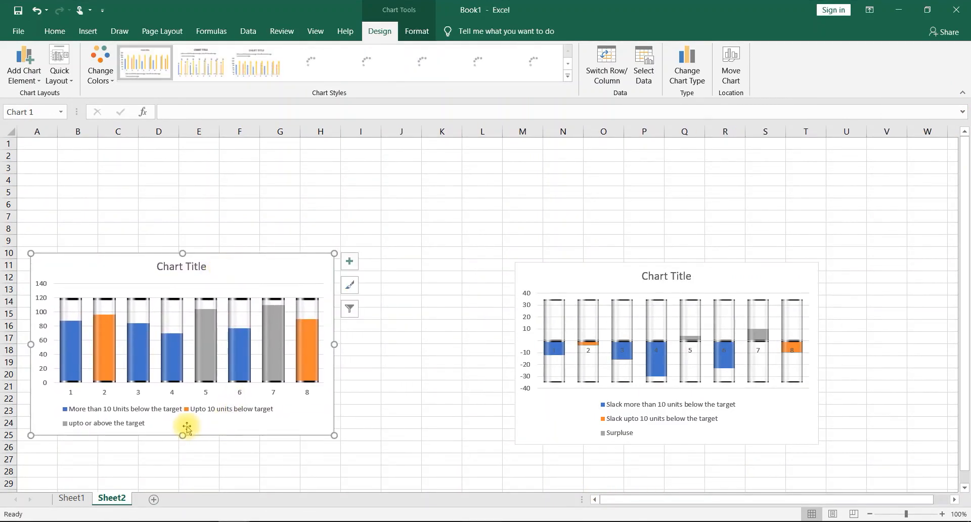
left_click_drag(183, 435, 183, 462)
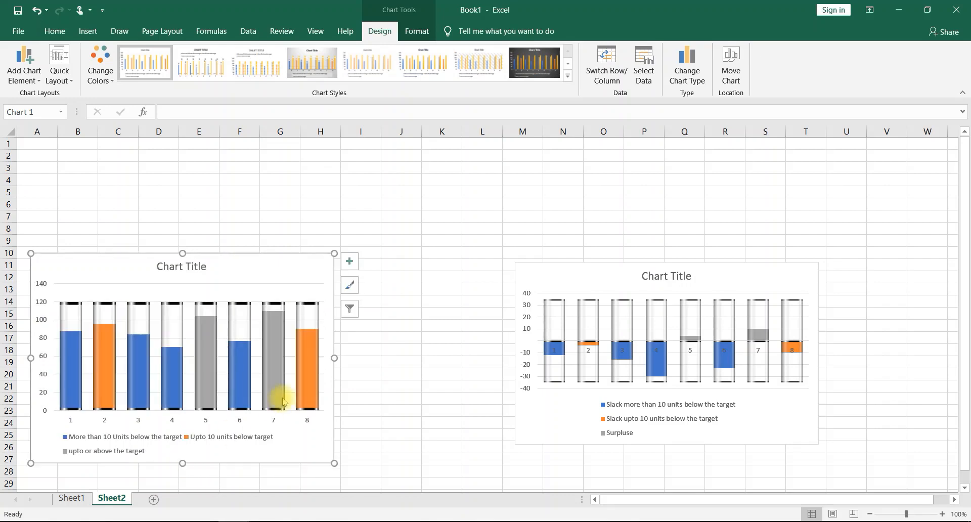
left_click_drag(336, 359, 374, 359)
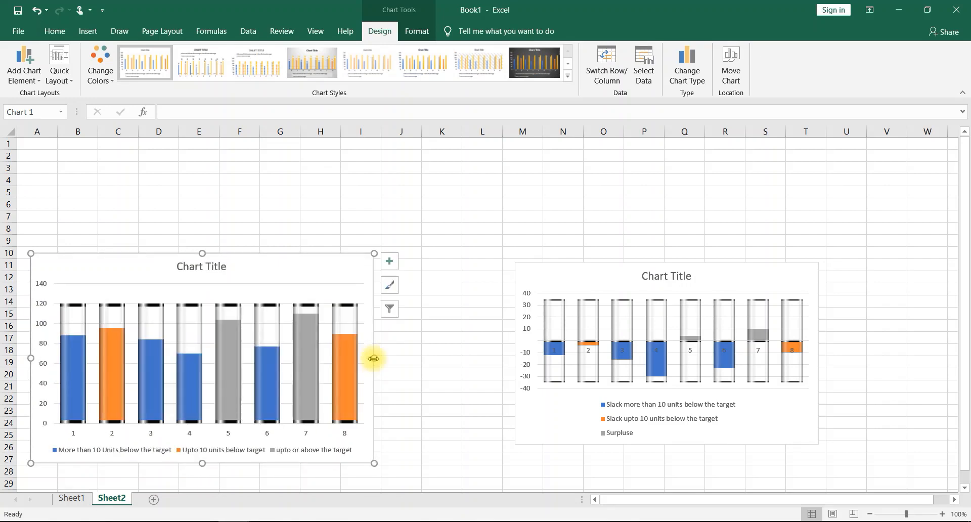
left_click_drag(316, 268, 312, 260)
- Place the slack and surplus chart directly beside the production chart and enlarge it to a similar height and width
left_click_drag(535, 275, 412, 257)
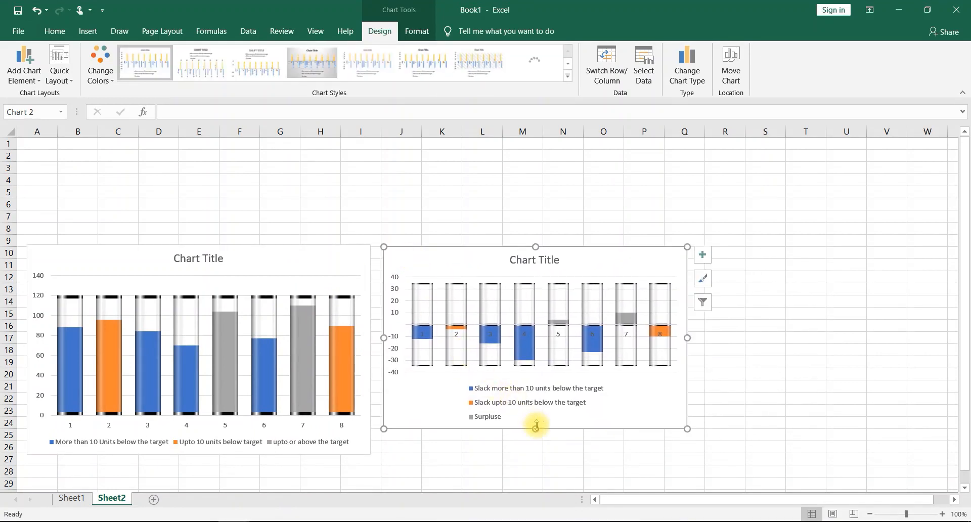
left_click_drag(536, 428, 532, 456)
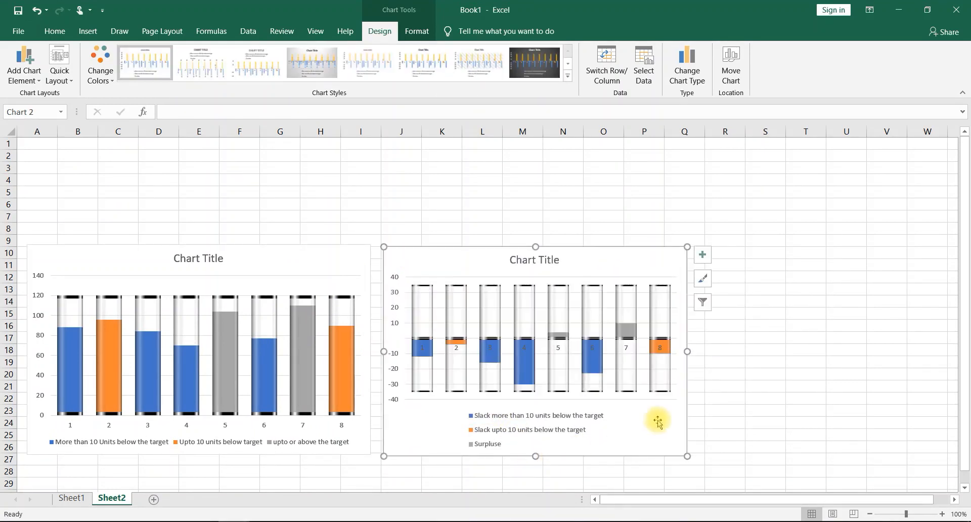
left_click_drag(688, 352, 744, 362)
- Add data labels to the slack and surplus chart and delete the 35 and -35 labels of the cylinder outlines
left_click(761, 254)
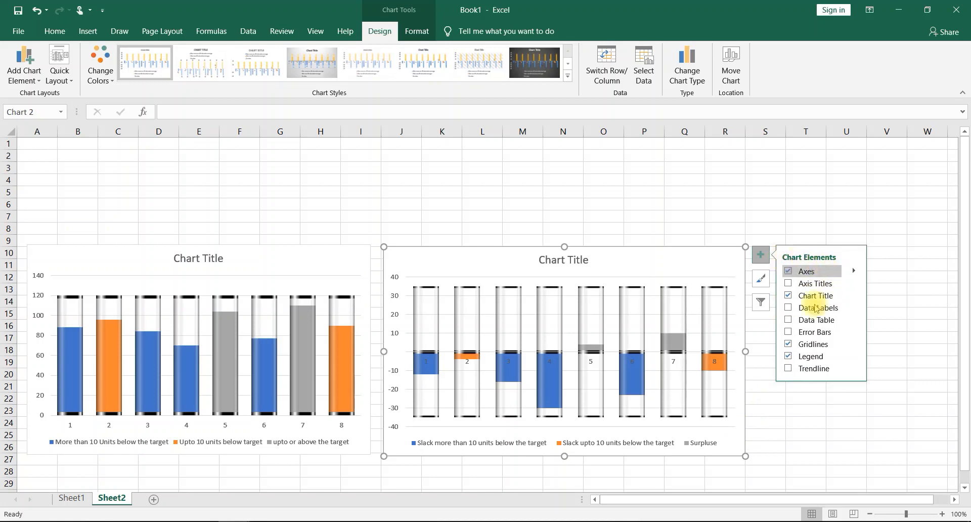
left_click(789, 308)
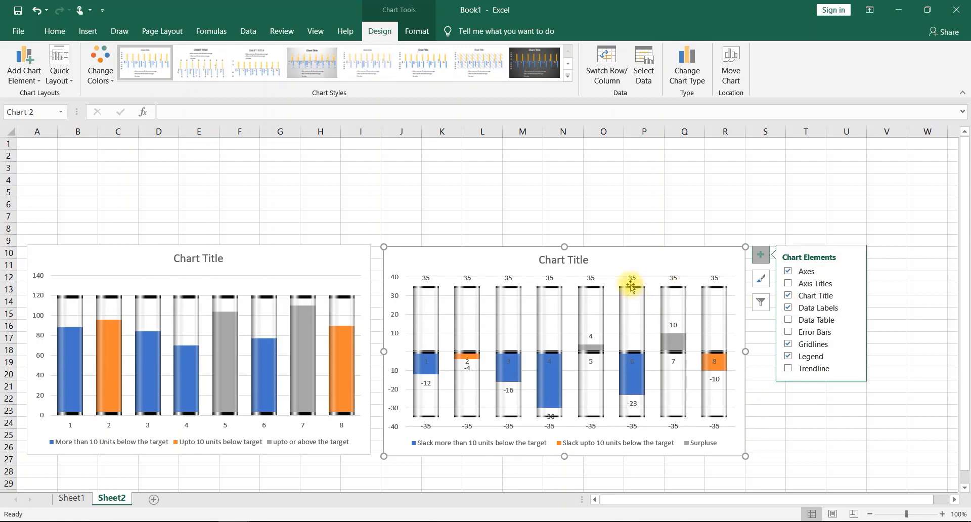
left_click(426, 278)
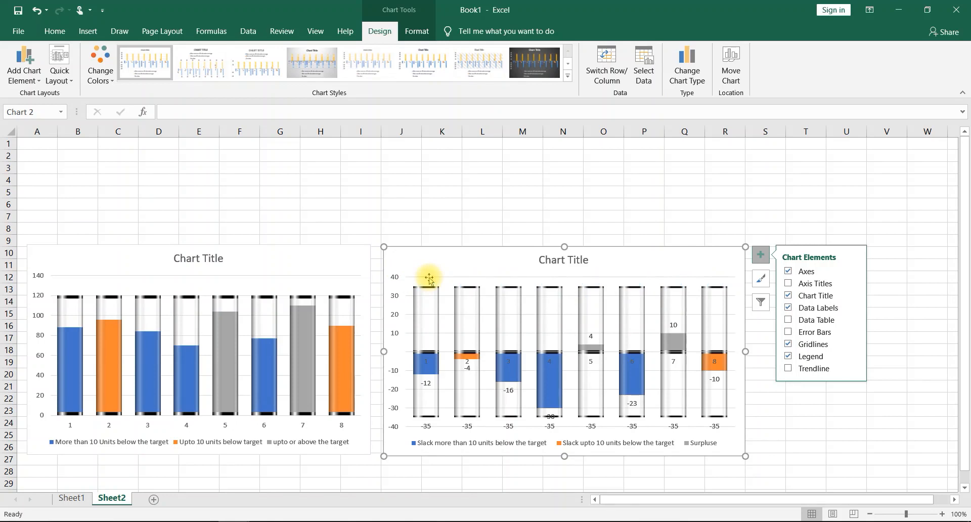
left_click(428, 426)
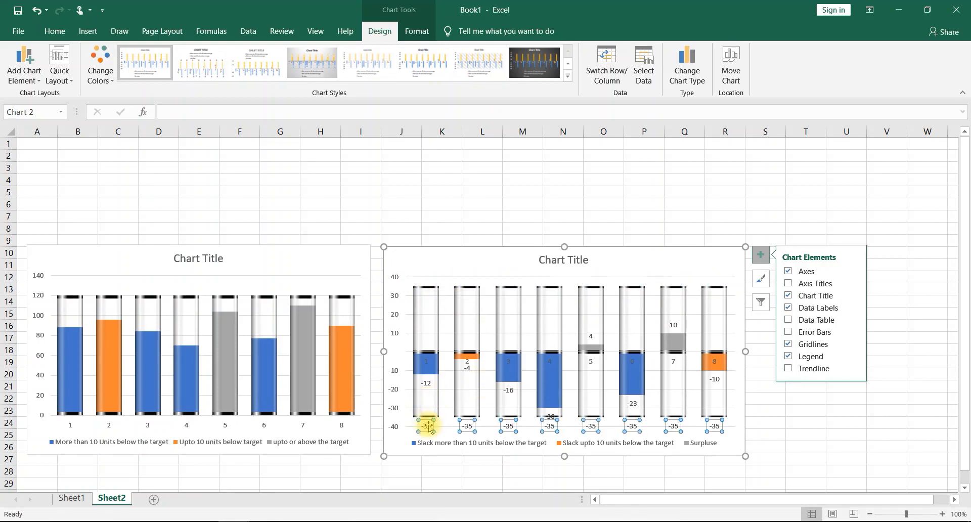
key("Delete")
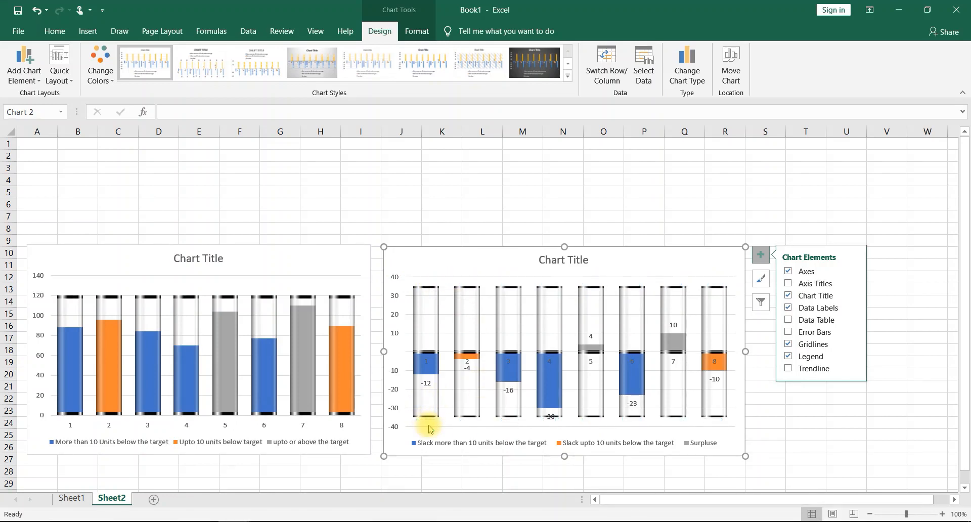
- Set the label position of the Surpluse series in the slack and surplus chart to Inside Base
left_click(589, 338)
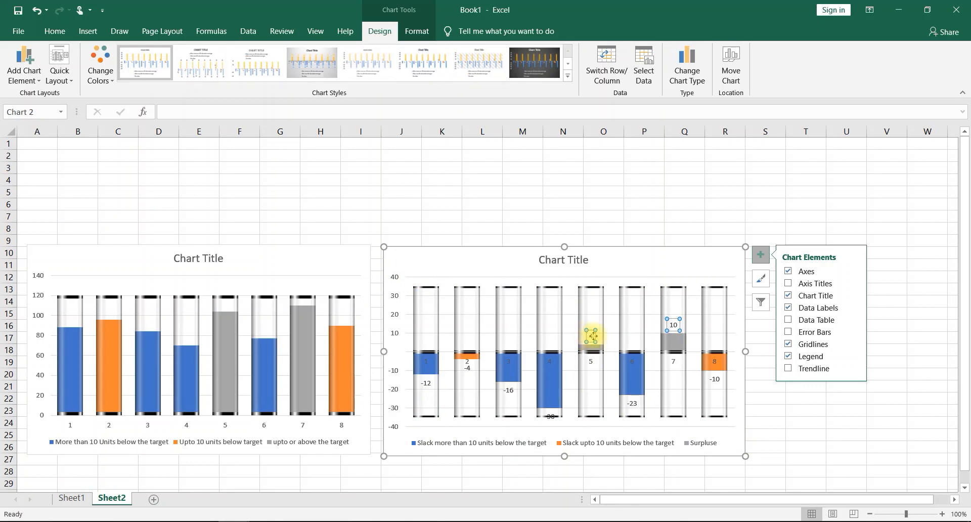
right_click(591, 337)
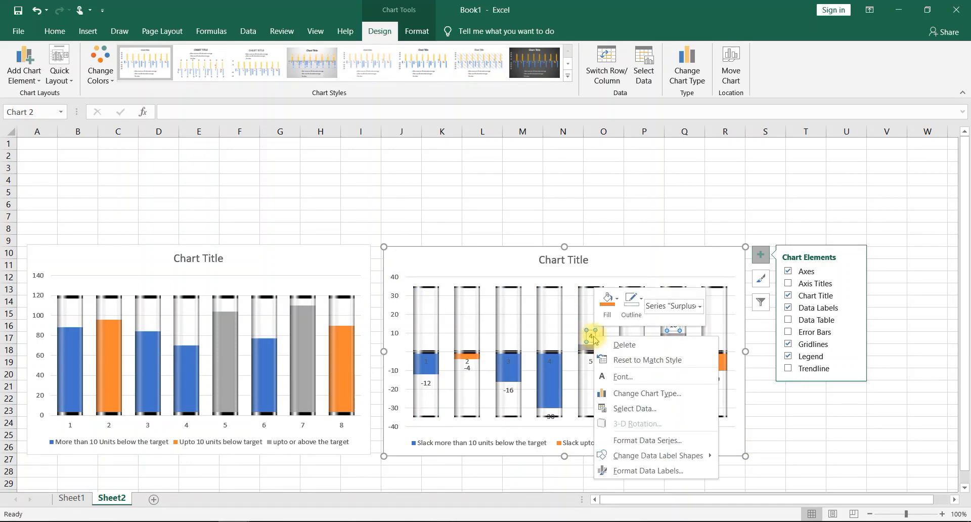
left_click(665, 471)
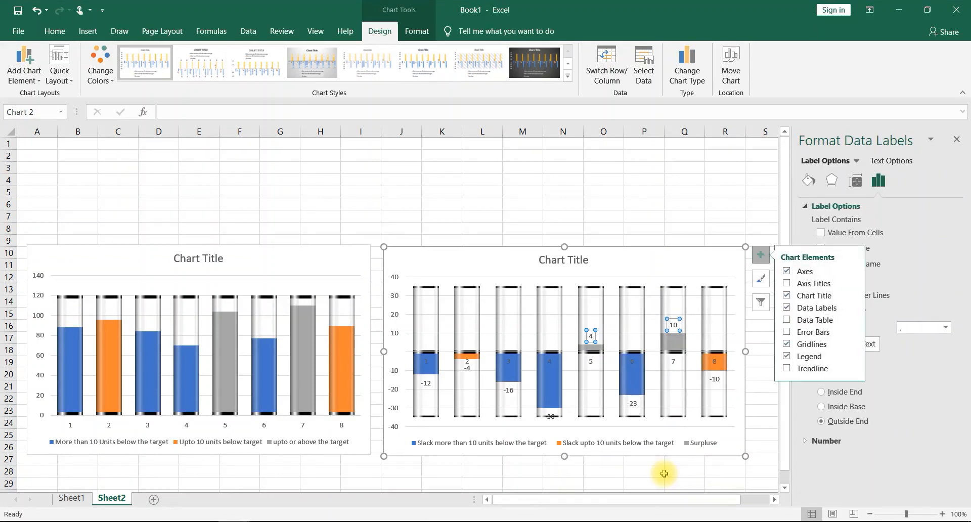
left_click(822, 408)
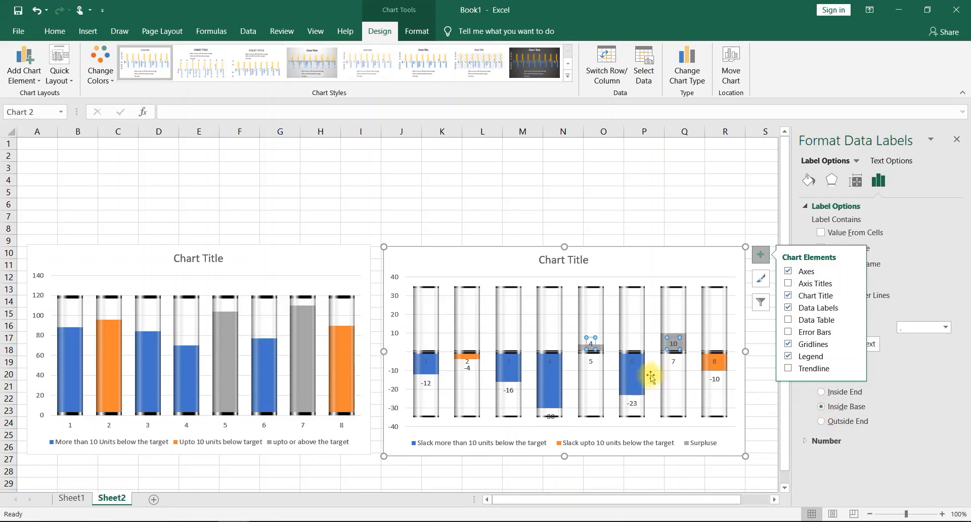
- Set the data labels of both slack series in the slack and surplus chart to the Inside Base position
left_click(673, 362)
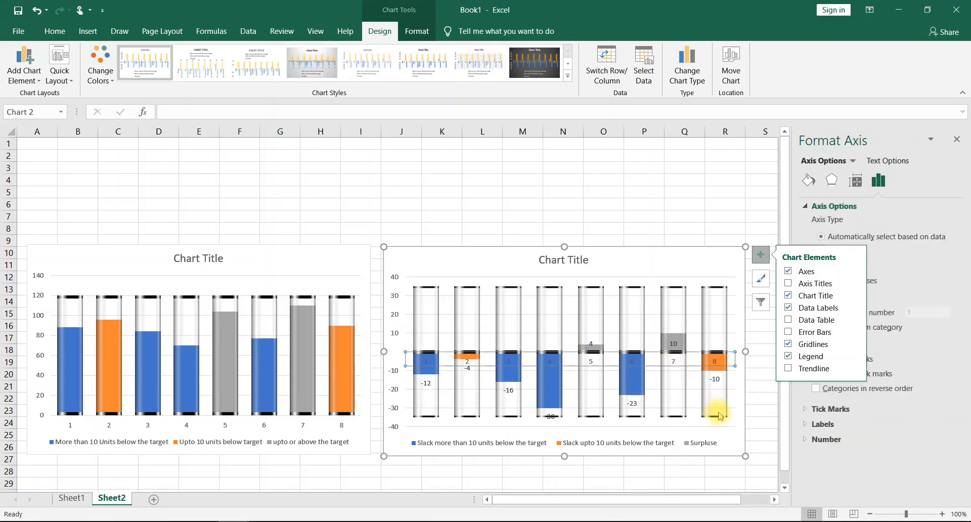
left_click(715, 379)
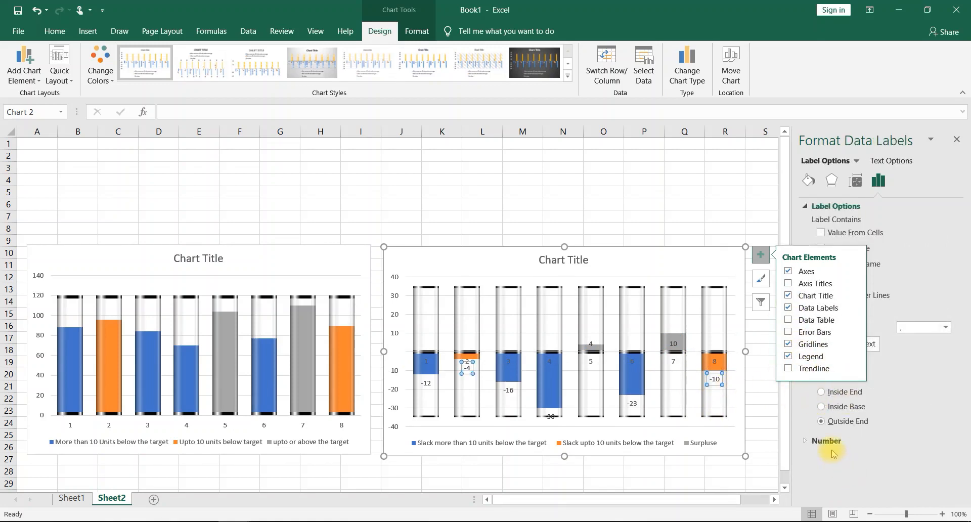
left_click(820, 406)
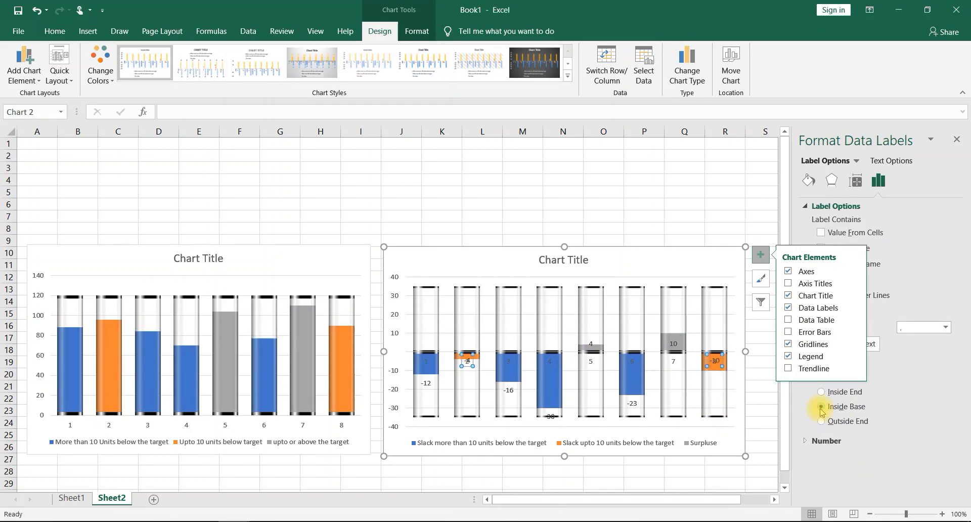
left_click(635, 408)
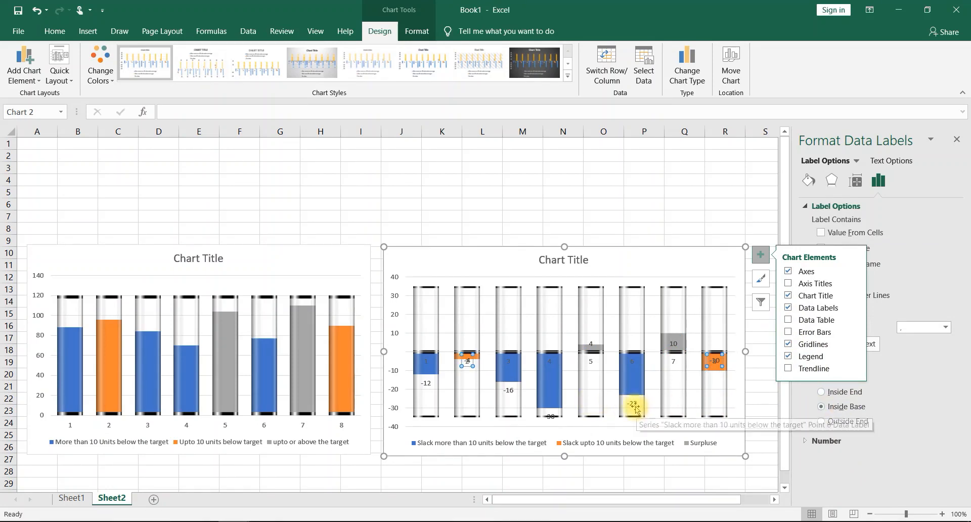
left_click(821, 406)
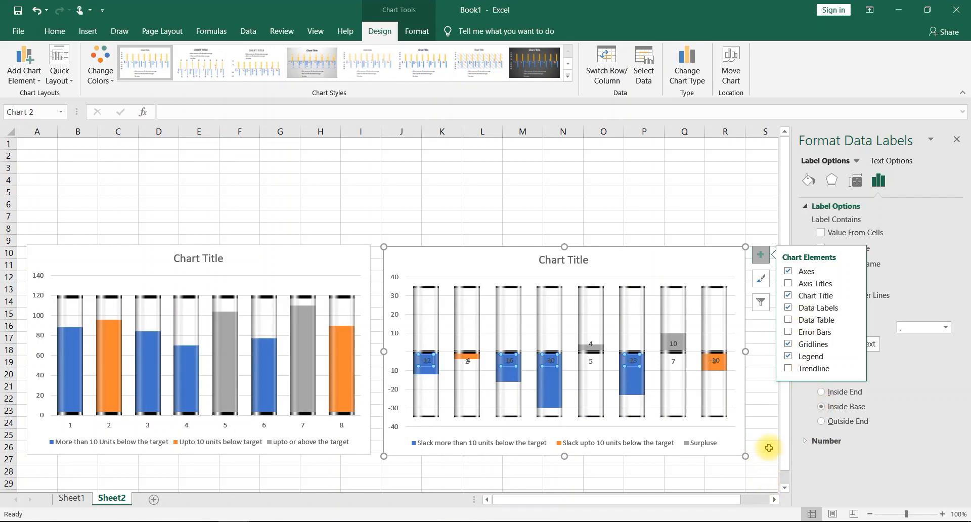
- Add data labels to the production chart and delete the 120 labels above the cylinder outlines
left_click(346, 297)
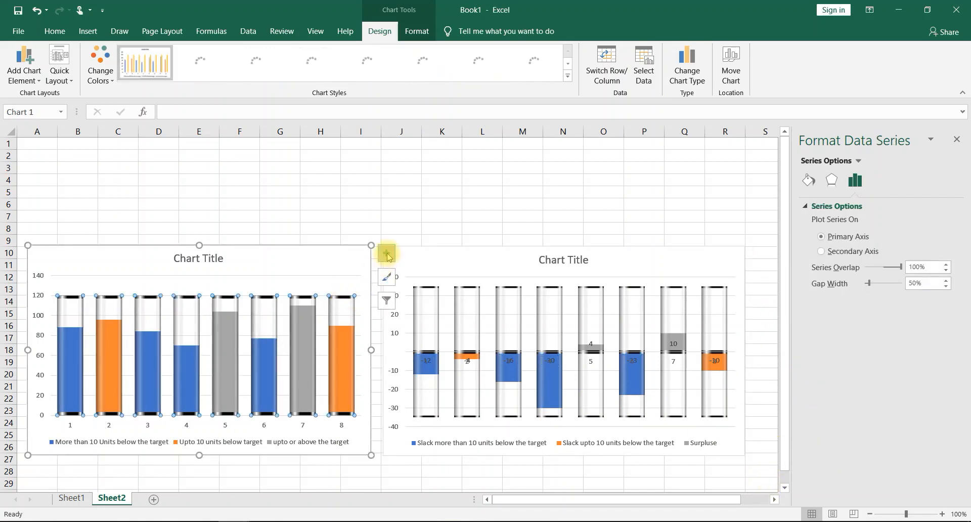
left_click(386, 253)
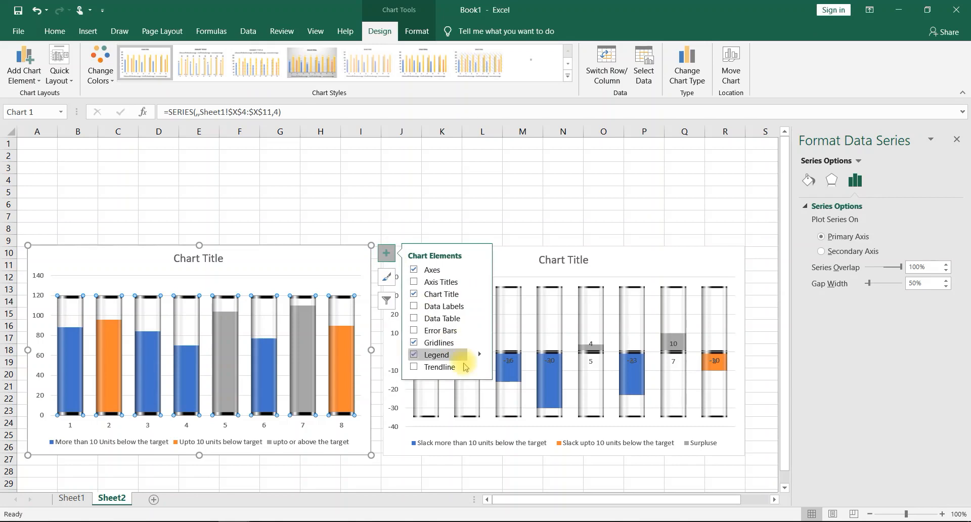
left_click(414, 306)
left_click(341, 287)
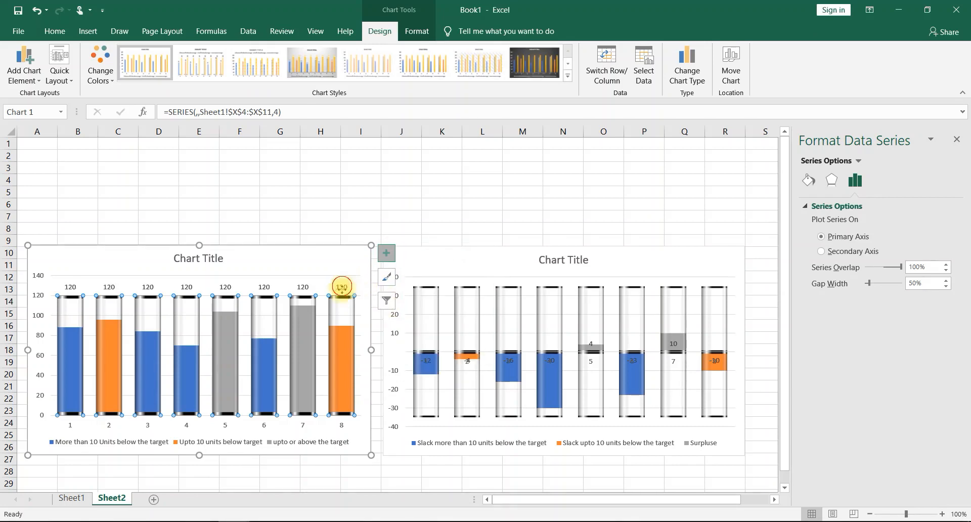
left_click(341, 287)
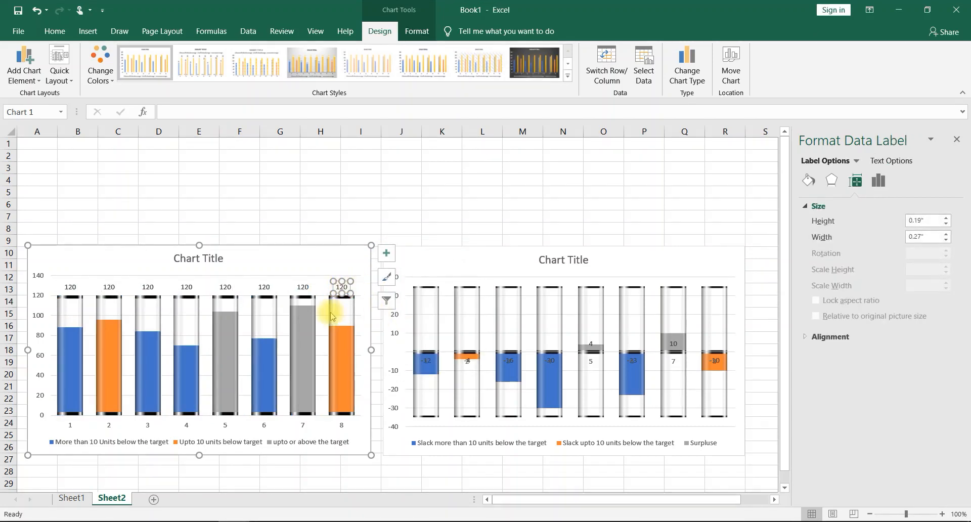
left_click(337, 282)
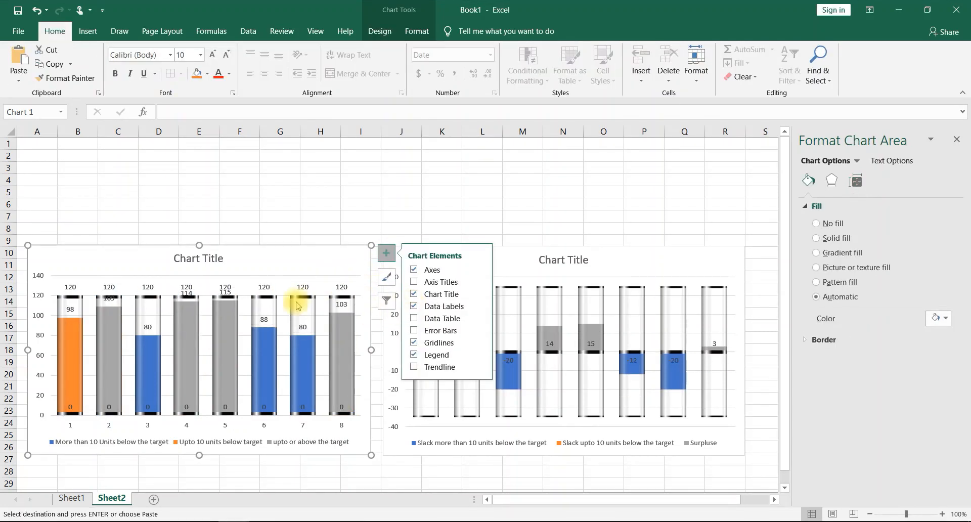
left_click(146, 282)
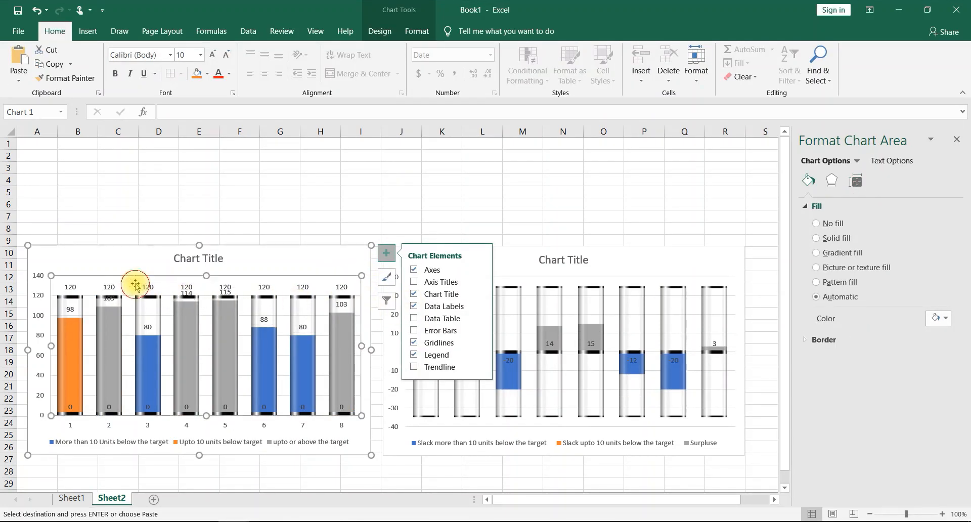
left_click(71, 287)
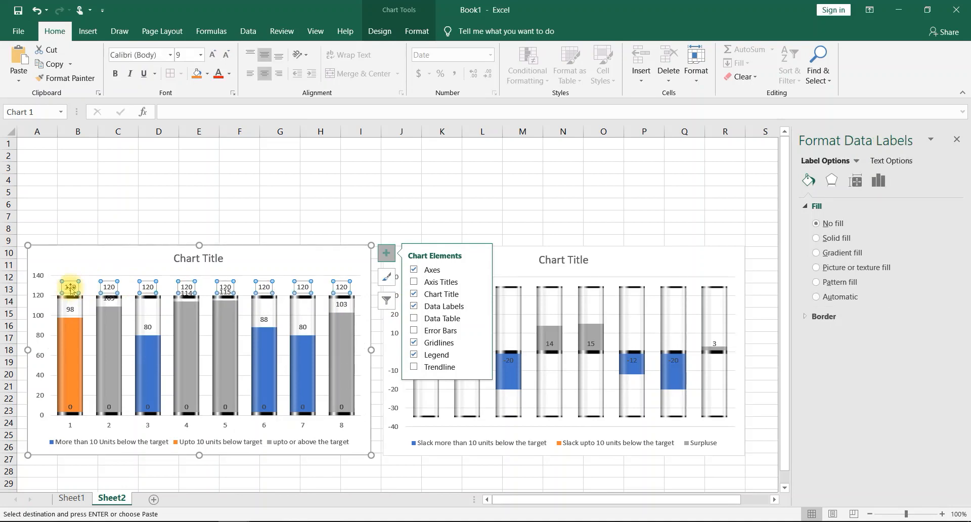
key("Delete")
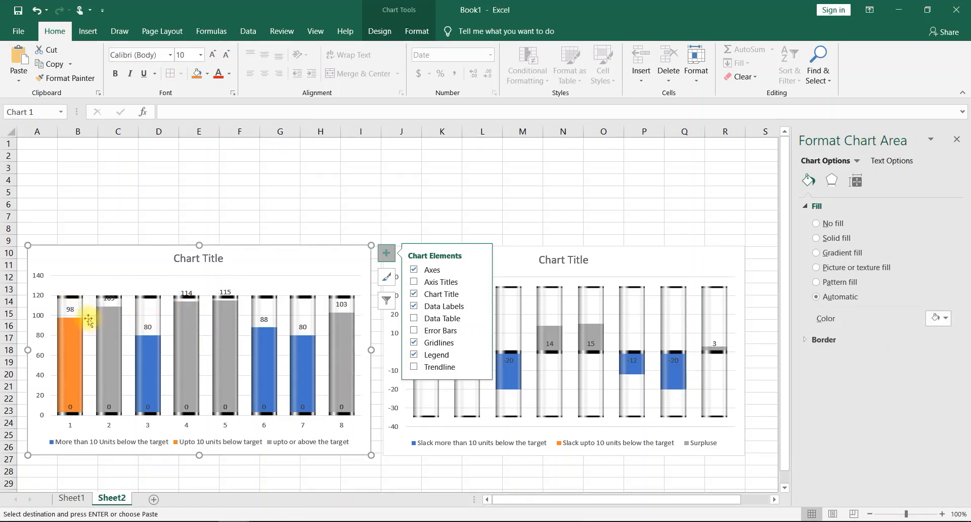
- Set the 98 data label of the Upto 10 units below target series in the production chart to the Center position
left_click(71, 309)
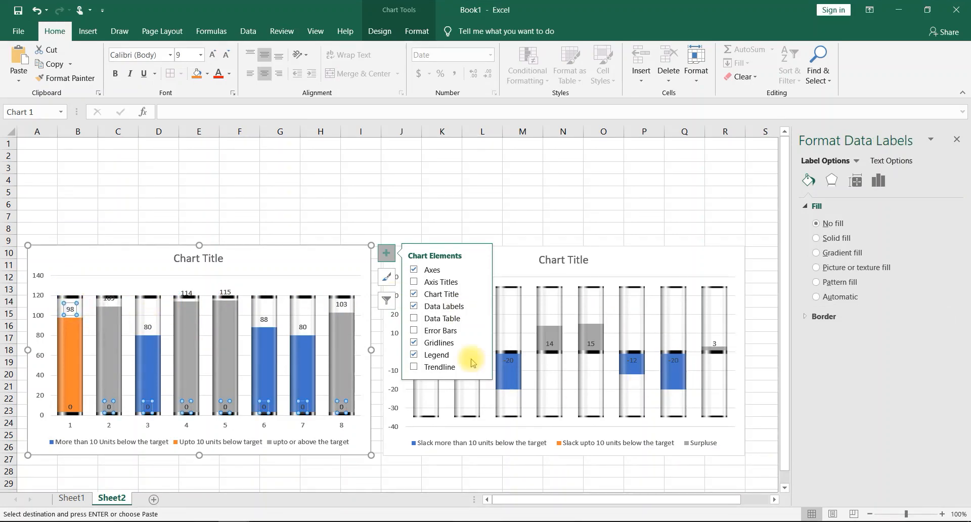
left_click(72, 309)
right_click(73, 311)
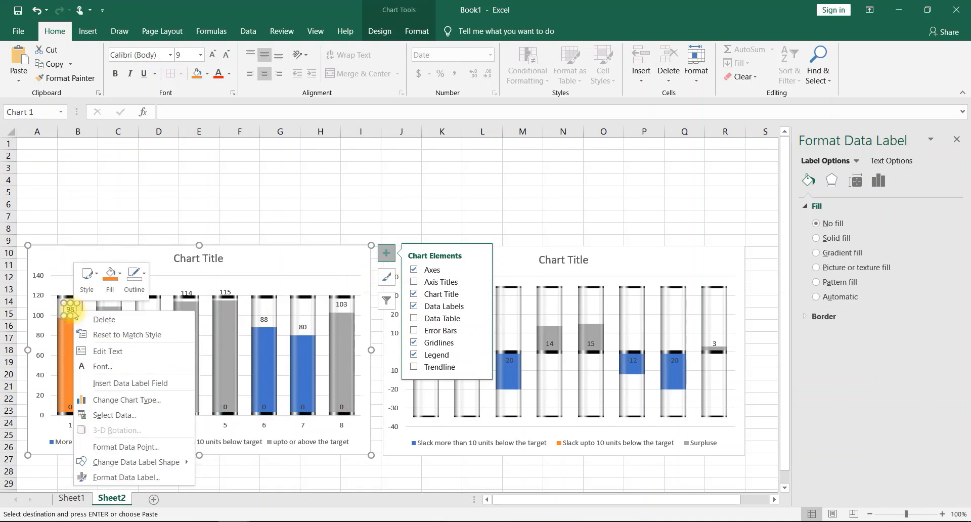
left_click(126, 476)
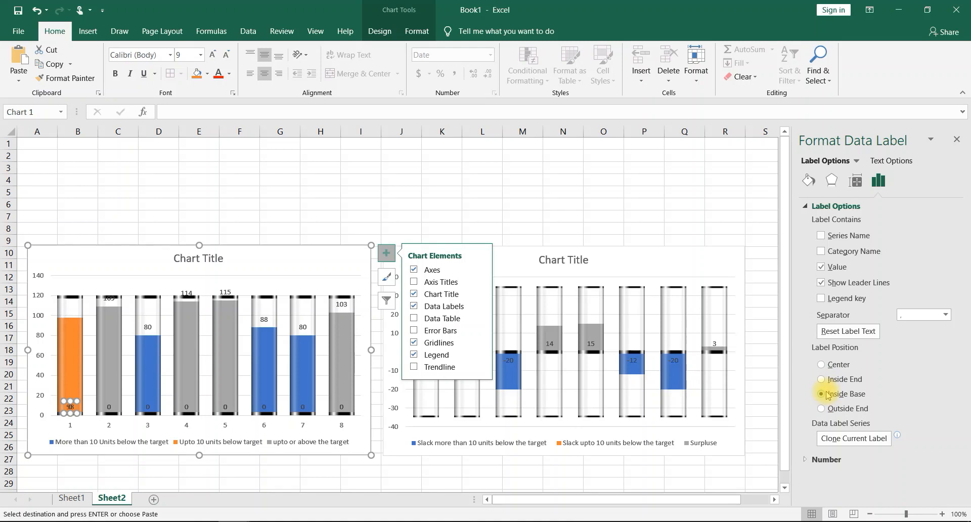
left_click(821, 365)
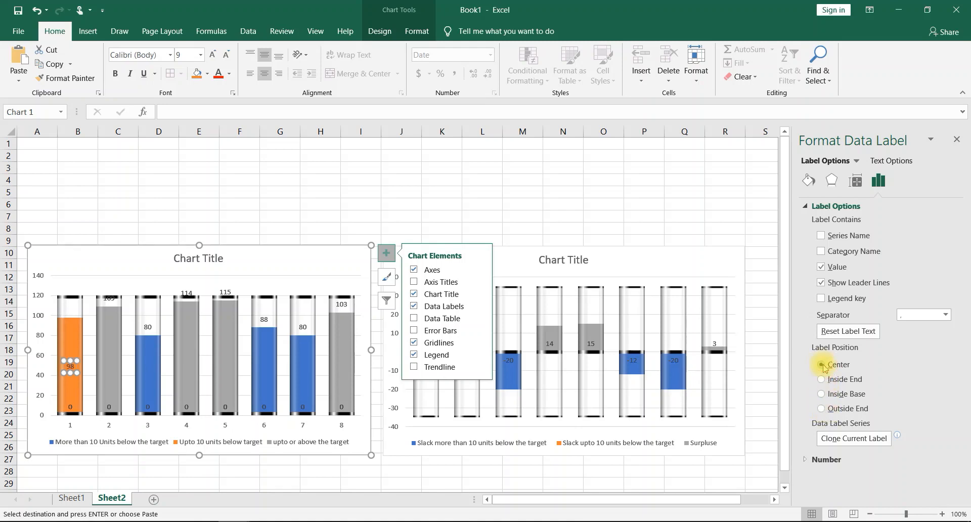
- Set the data labels of the production chart's other two visible series, below and at or above target, to the Center position
left_click(148, 327)
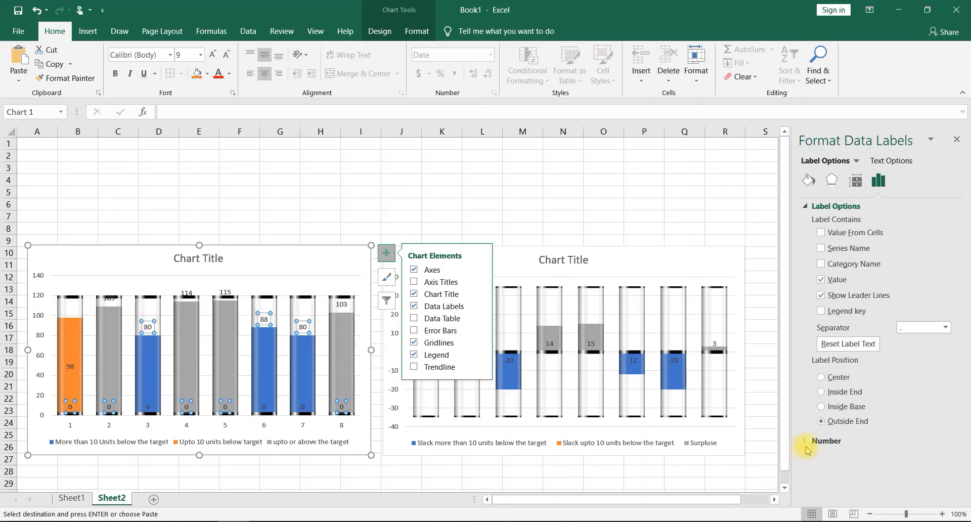
left_click(824, 377)
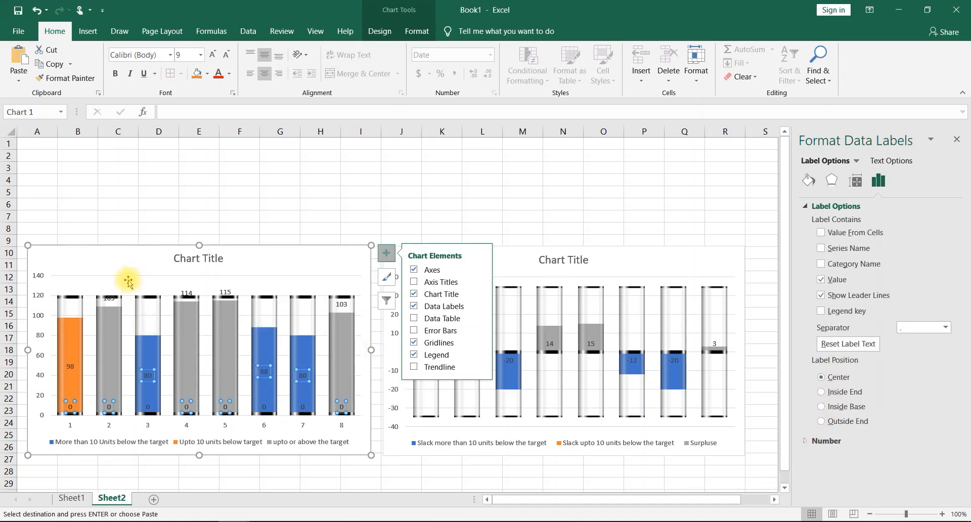
left_click(107, 301)
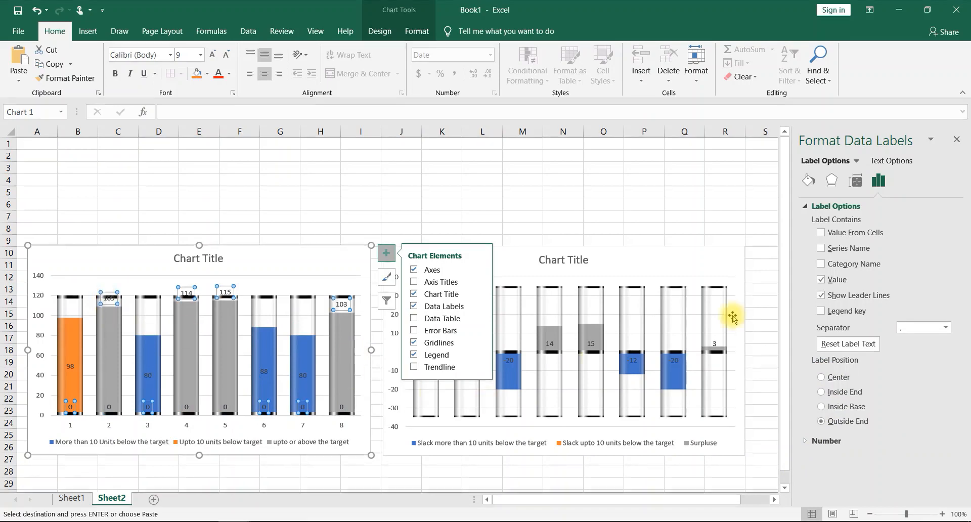
left_click(823, 377)
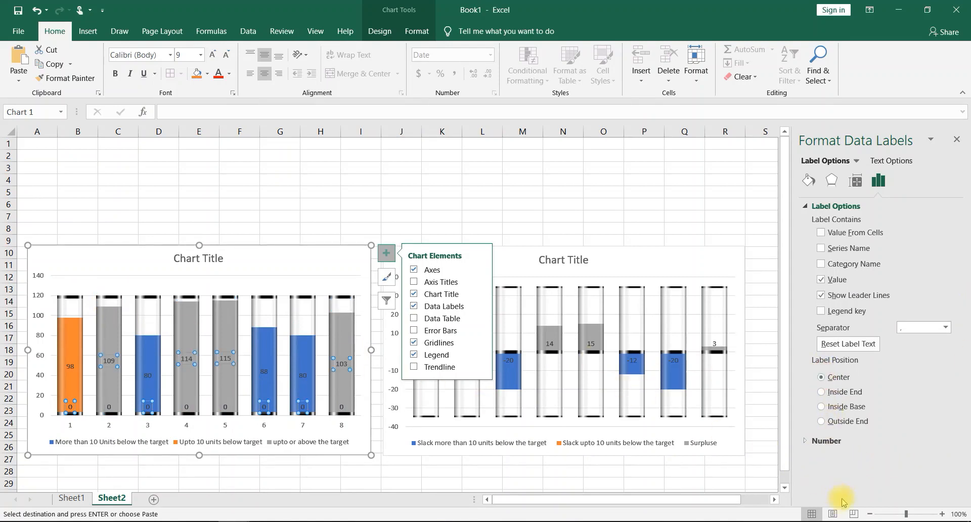
left_click(348, 203)
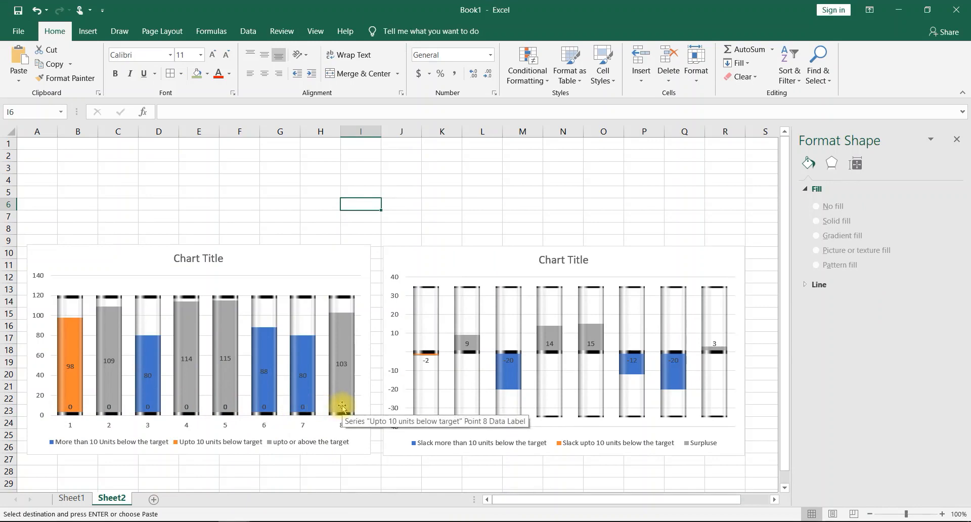
- Apply the custom number format General;; to the three production band columns, O4:Q11, on Sheet1
left_click(73, 498)
scroll(619, 301, "right", 3)
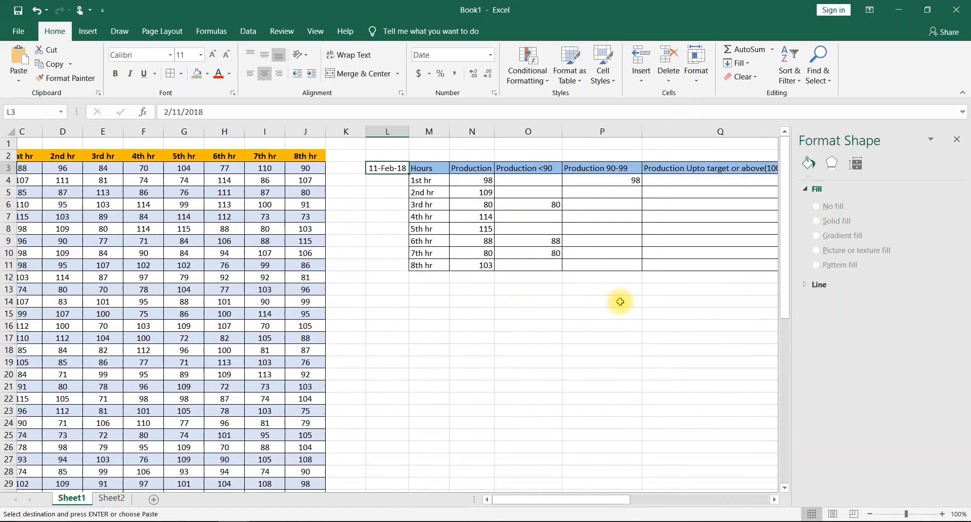
scroll(543, 261, "right", 3)
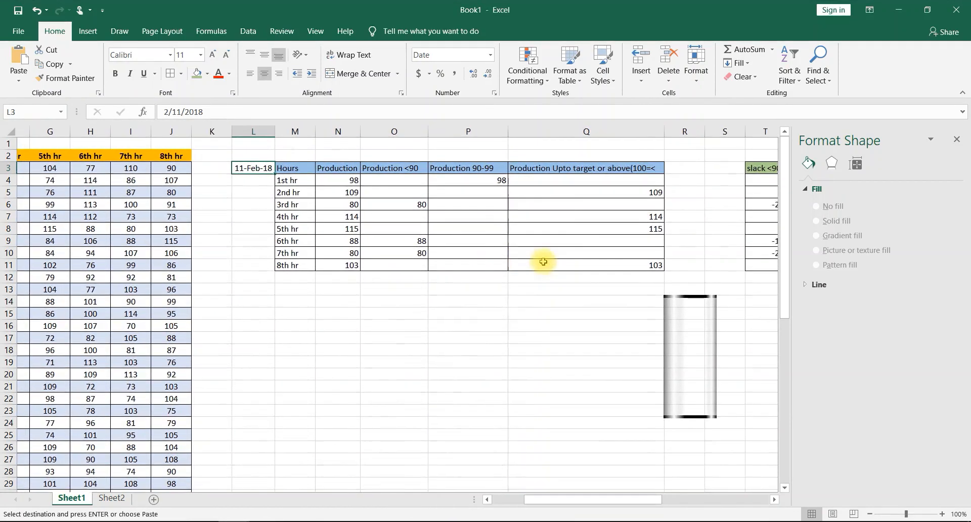
left_click_drag(377, 181, 602, 261)
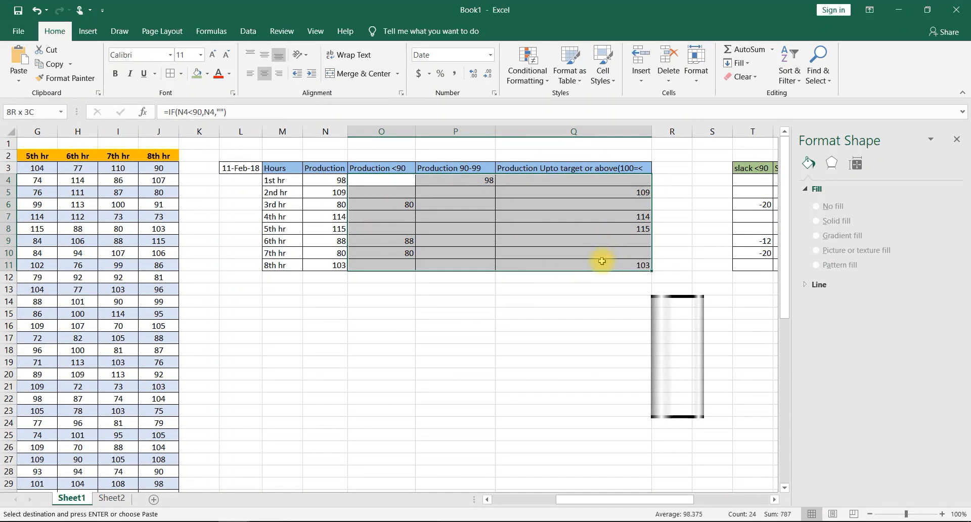
right_click(493, 234)
left_click(556, 450)
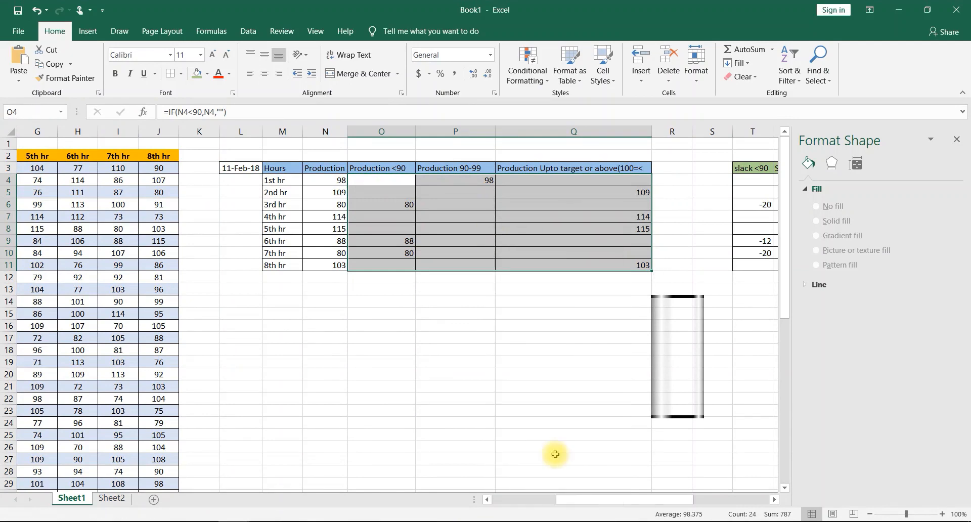
left_click(423, 366)
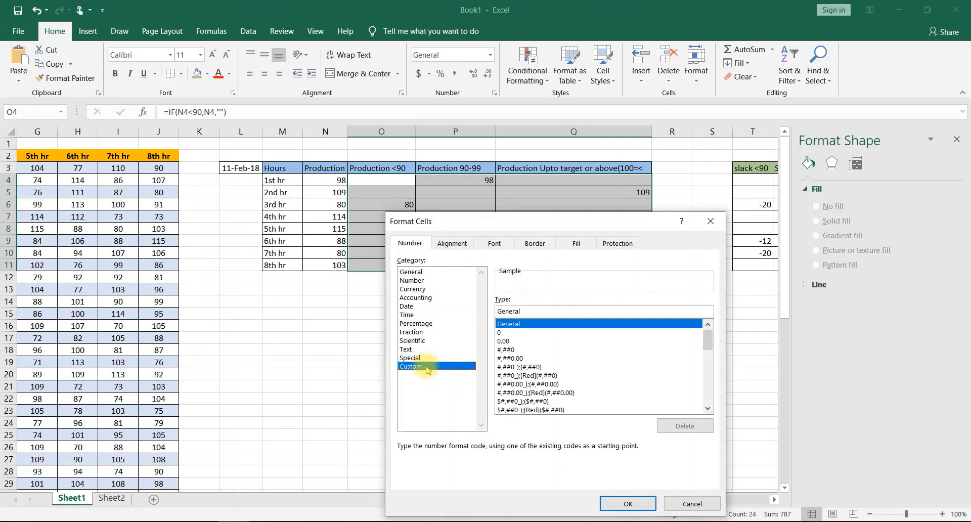
left_click(540, 313)
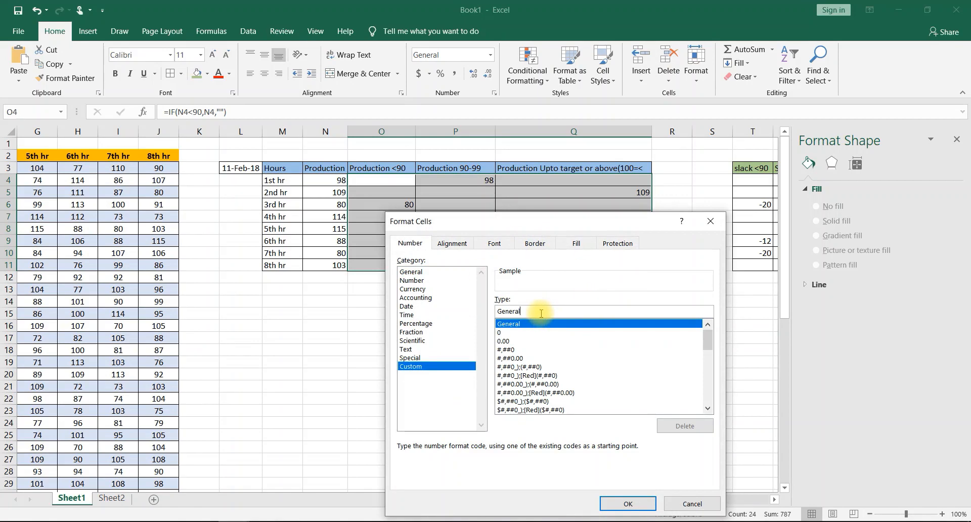
type(";;")
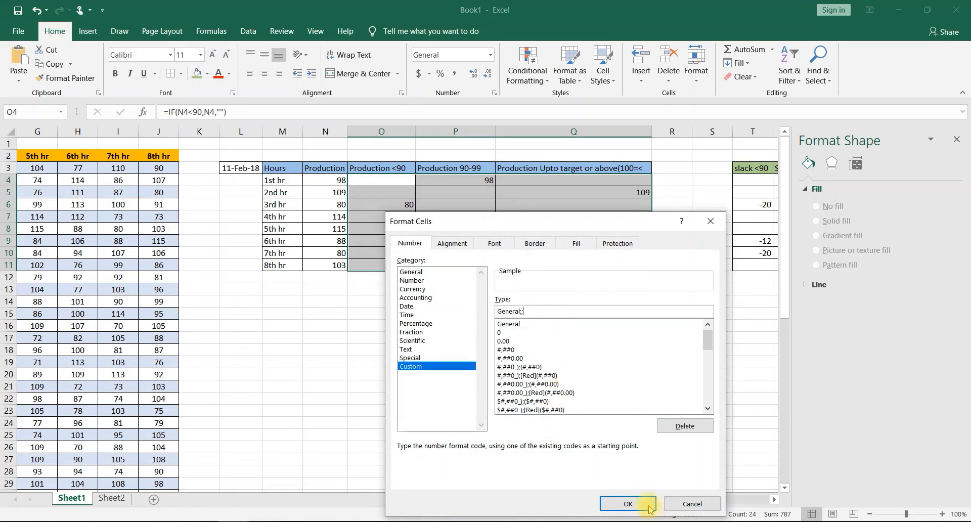
left_click(628, 503)
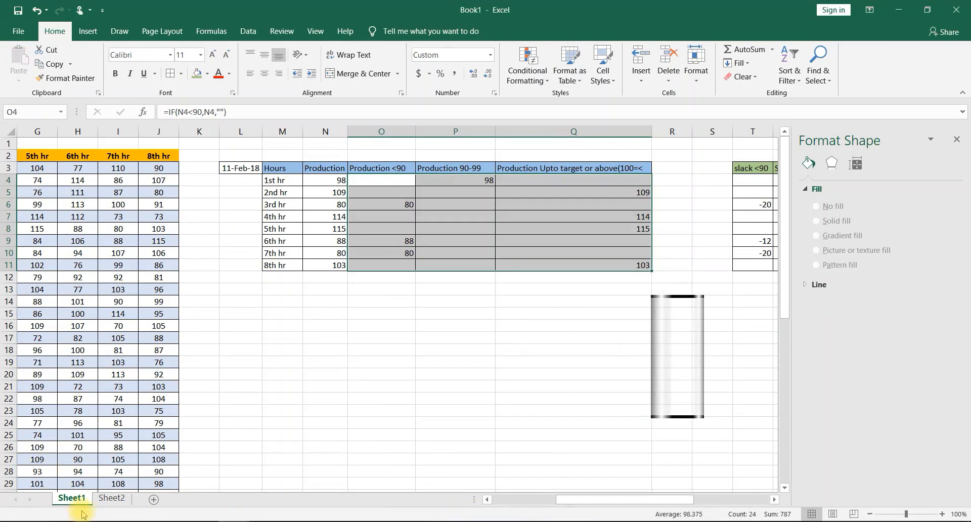
- Change the title of the production chart on Sheet2 to Hourly Production
left_click(112, 498)
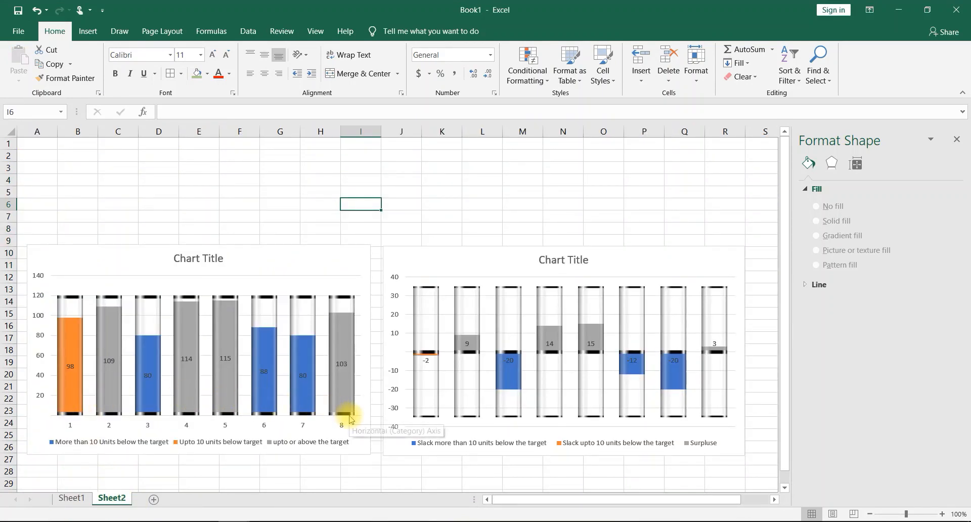
left_click(405, 447)
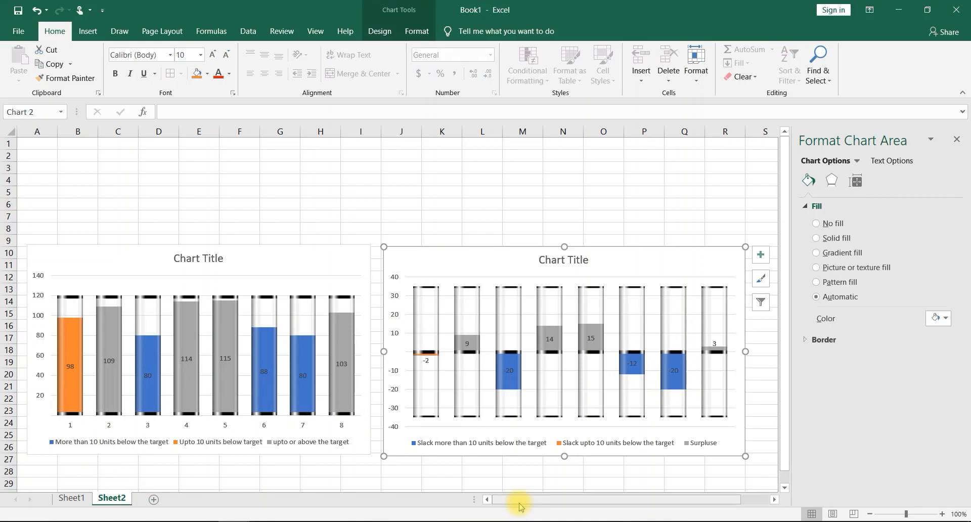
left_click(366, 258)
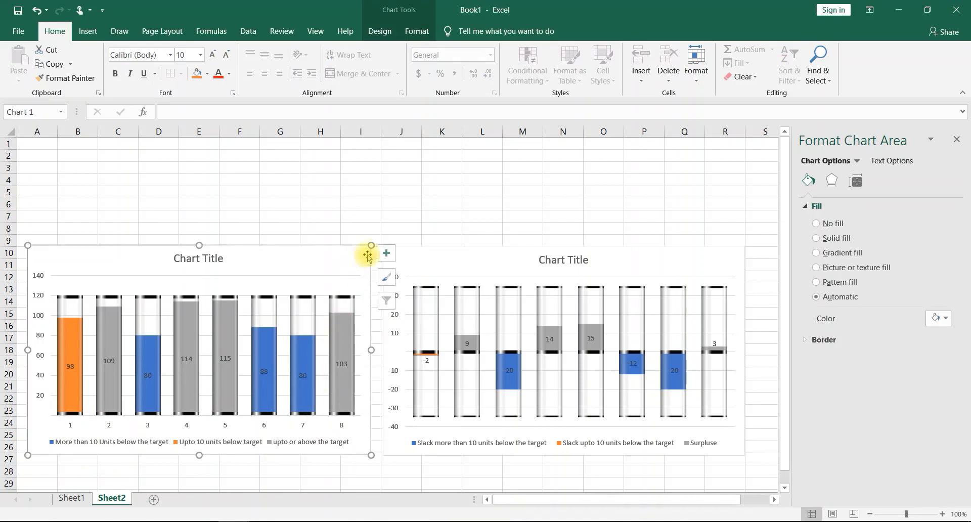
left_click(213, 257)
left_click_drag(226, 257, 135, 252)
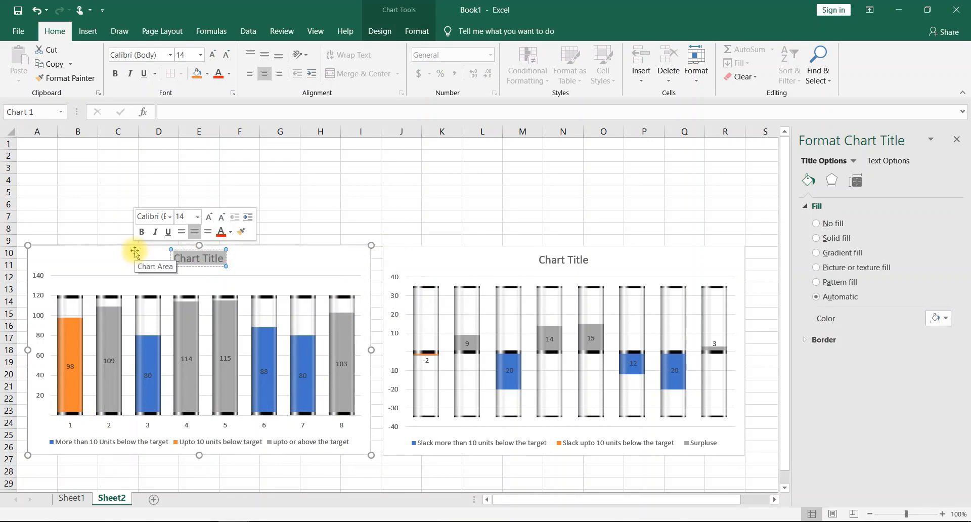
type("H")
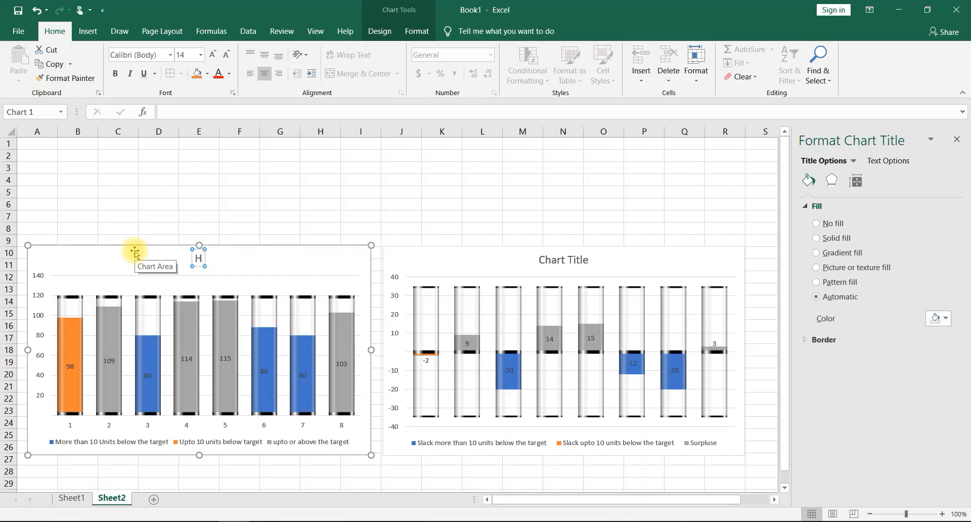
type("ourly P")
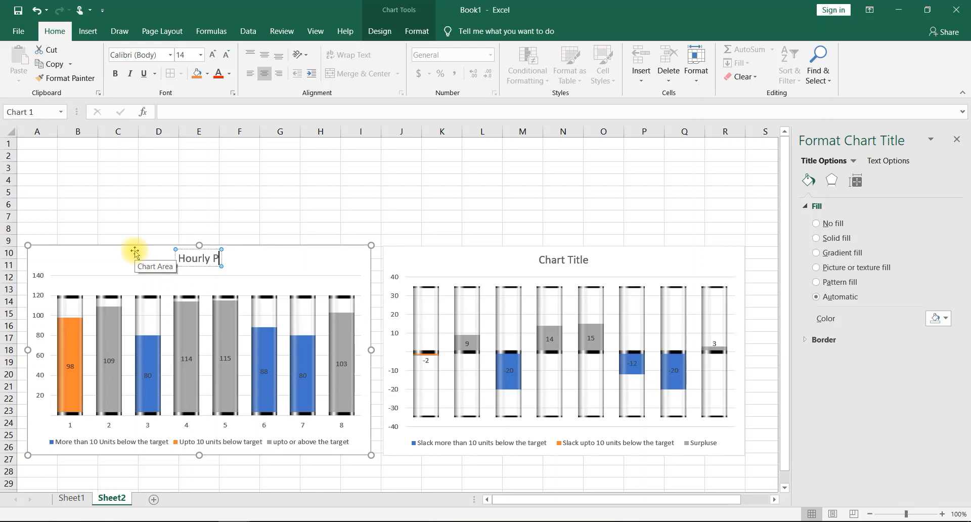
type("roduction")
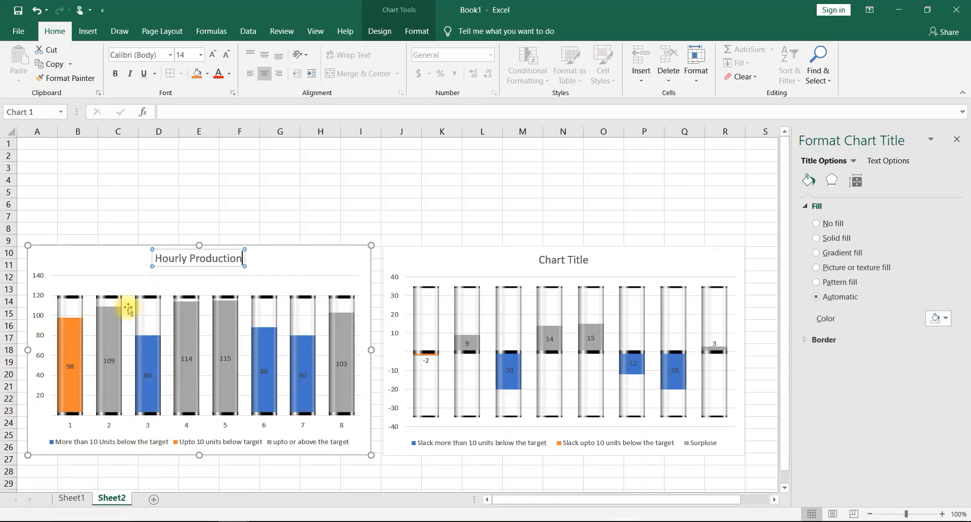
left_click(324, 259)
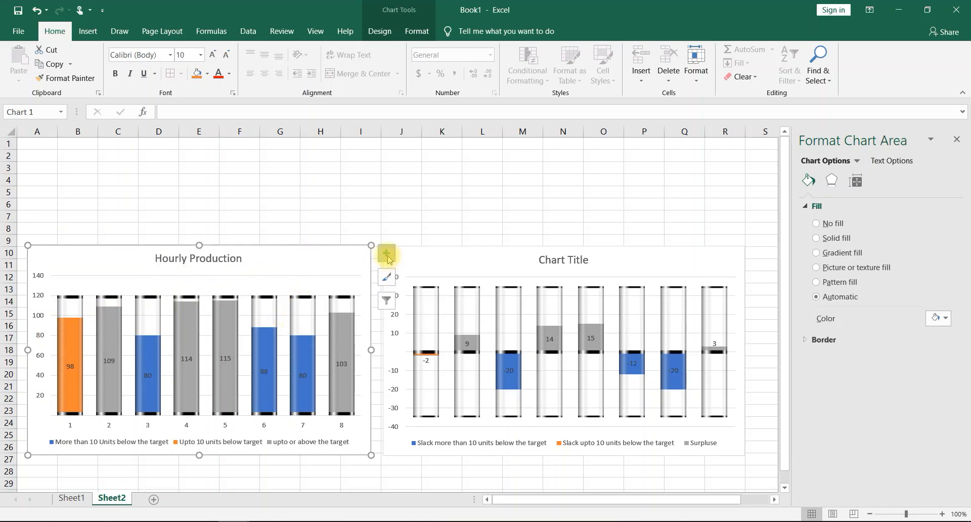
- Add axis titles to the Hourly Production chart and name the vertical axis Units Produce
left_click(386, 253)
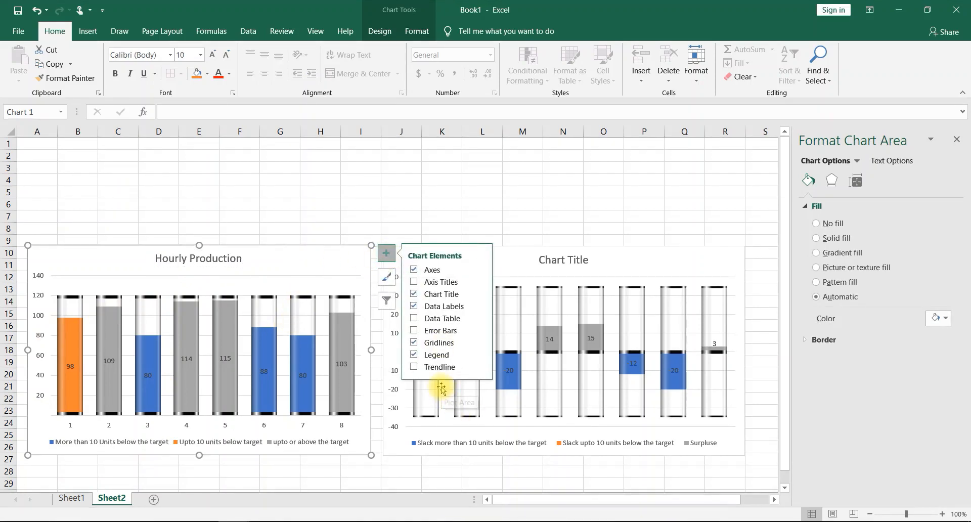
left_click(414, 281)
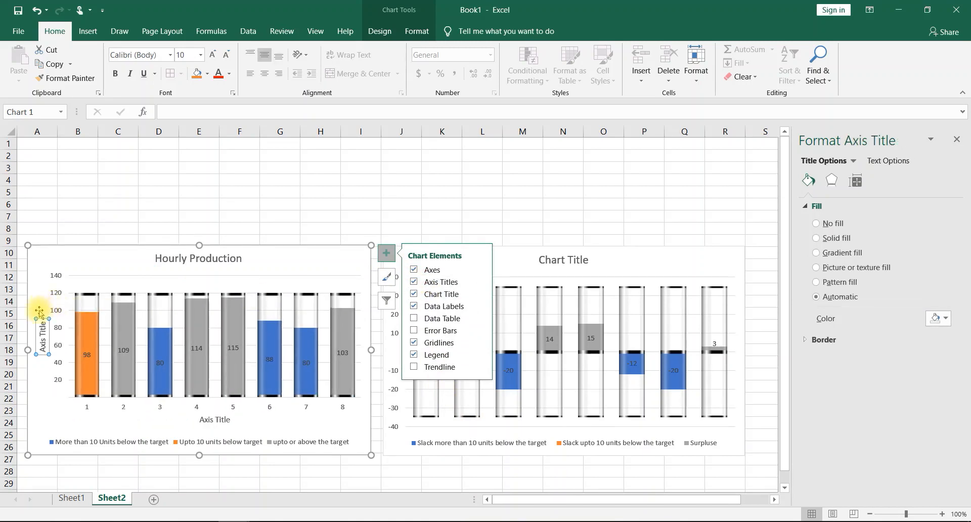
left_click(40, 331)
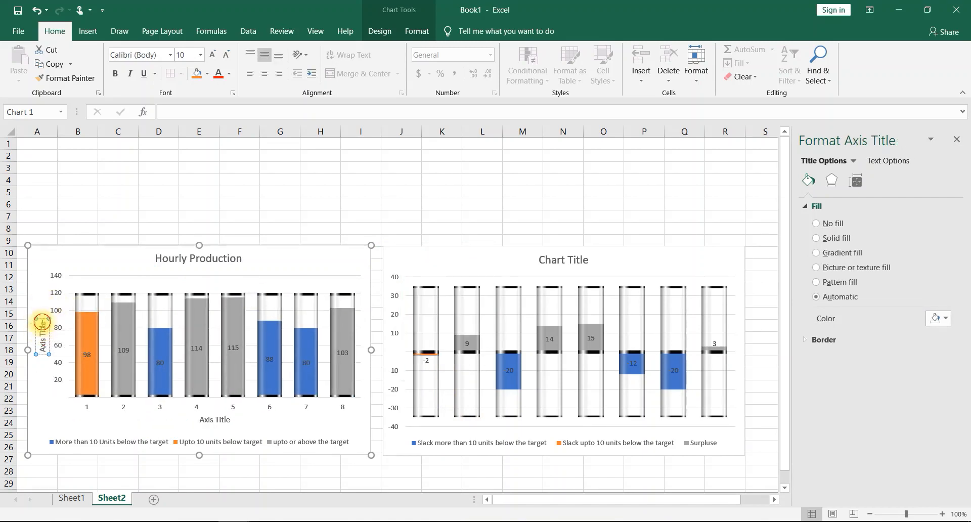
left_click_drag(42, 321, 28, 392)
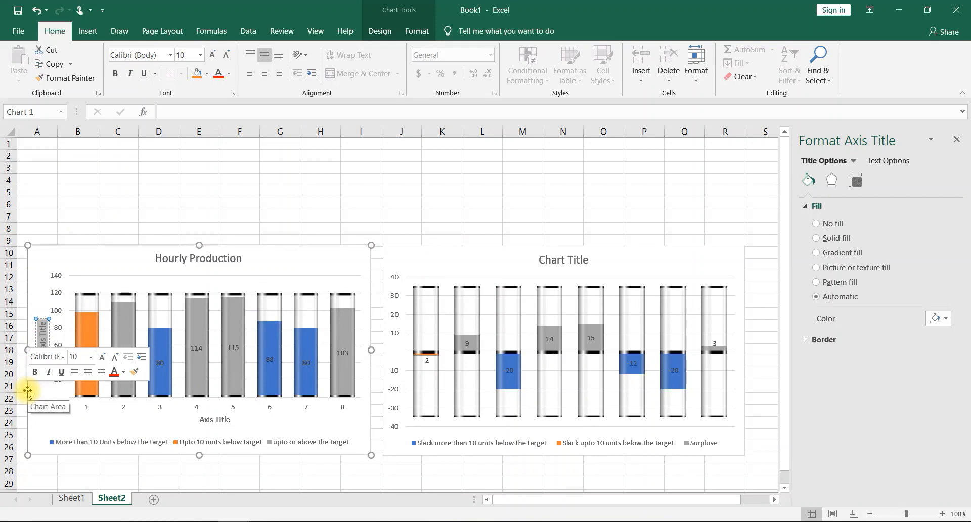
type("UN")
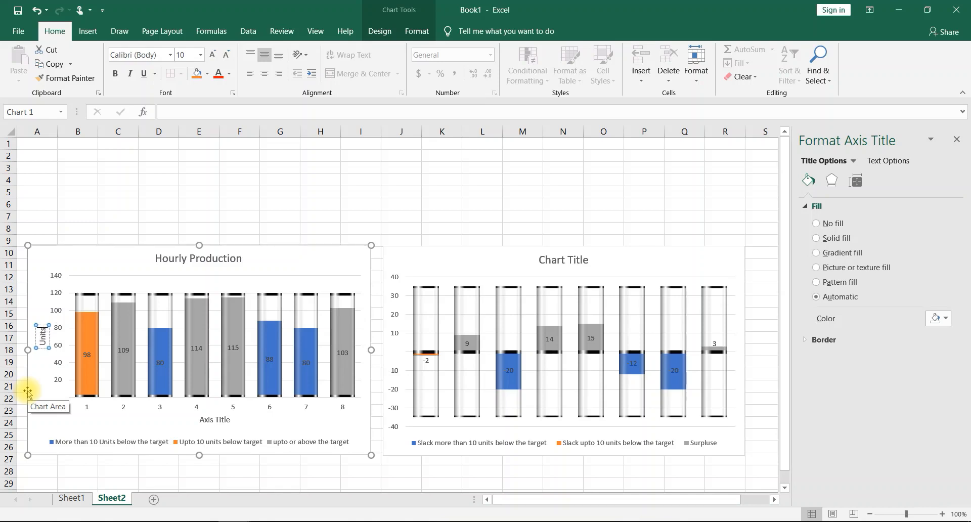
type("its Produce")
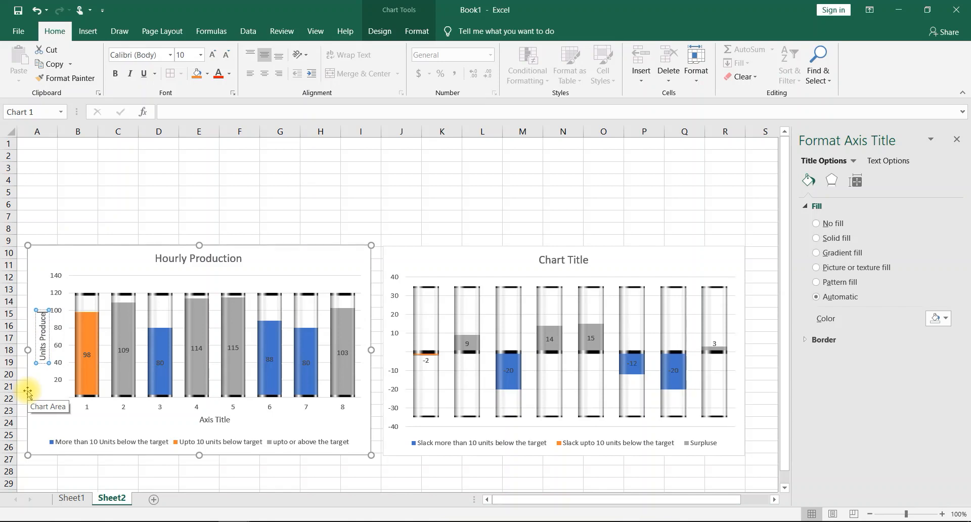
- Name the horizontal axis of the Hourly Production chart Production hour
left_click(217, 421)
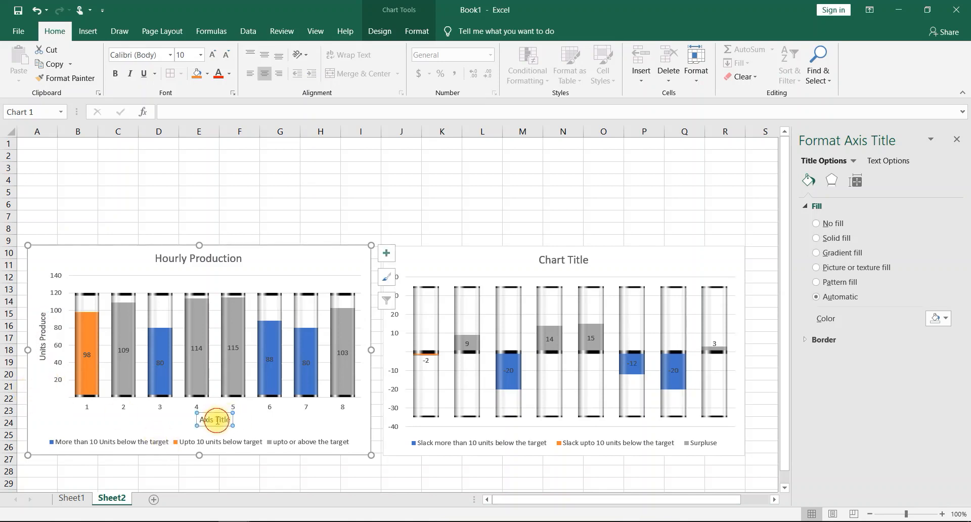
left_click_drag(228, 420, 171, 418)
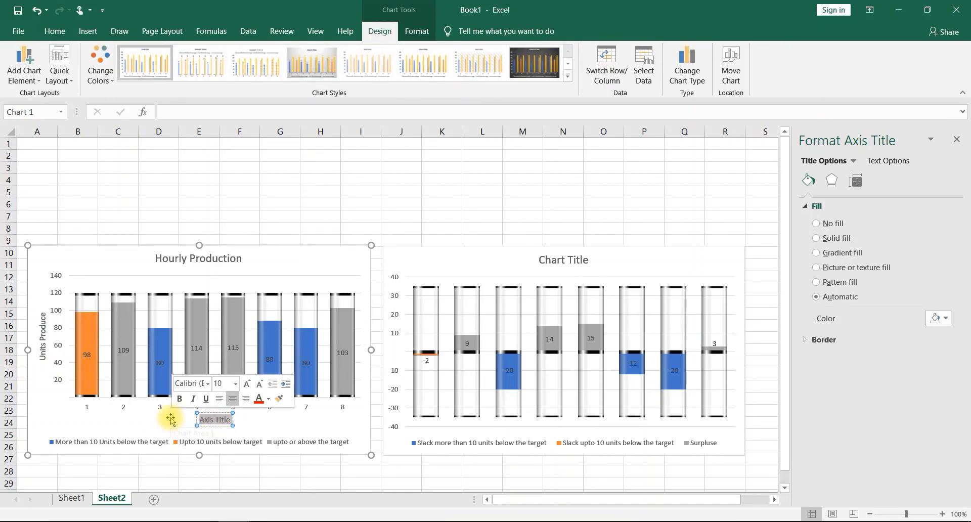
type("Prod")
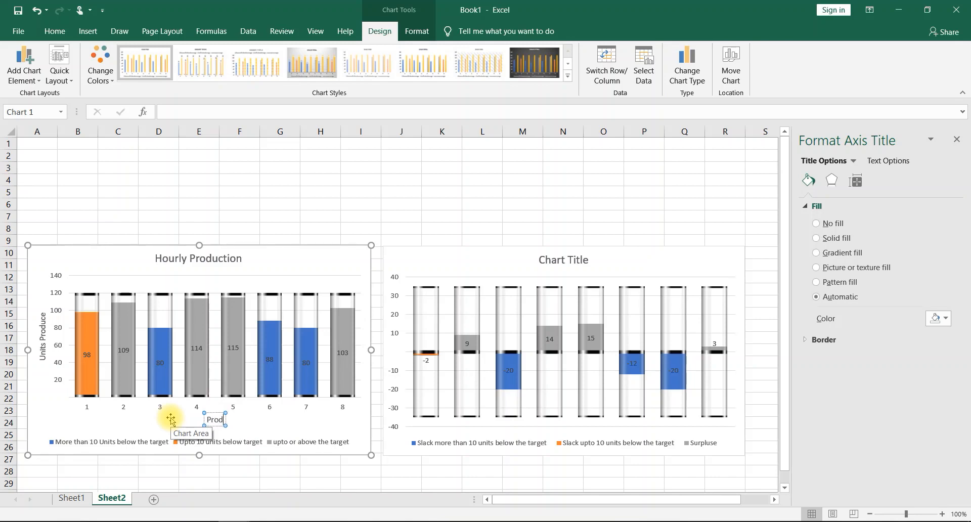
type("uction hour")
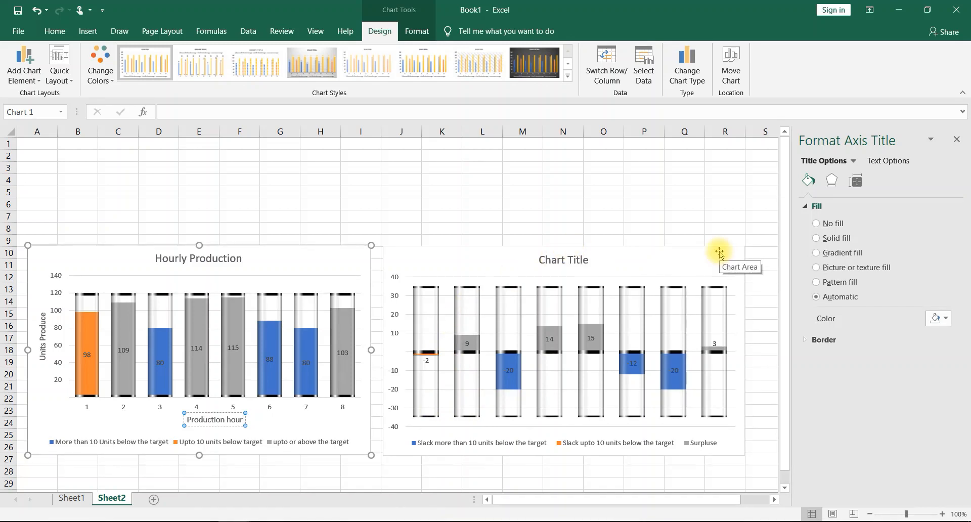
- Change the title of the second chart on Sheet2 to Slack & Surplus
left_click(569, 261)
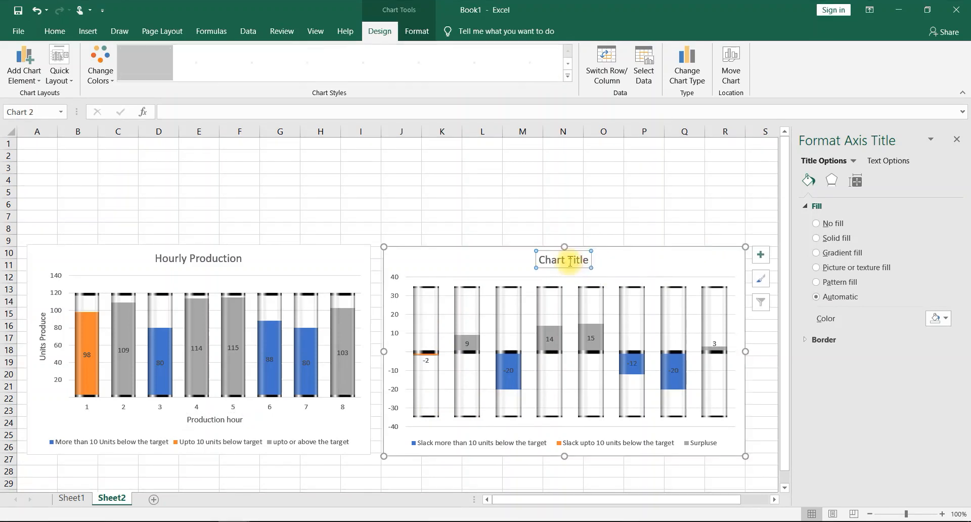
left_click_drag(588, 261, 501, 258)
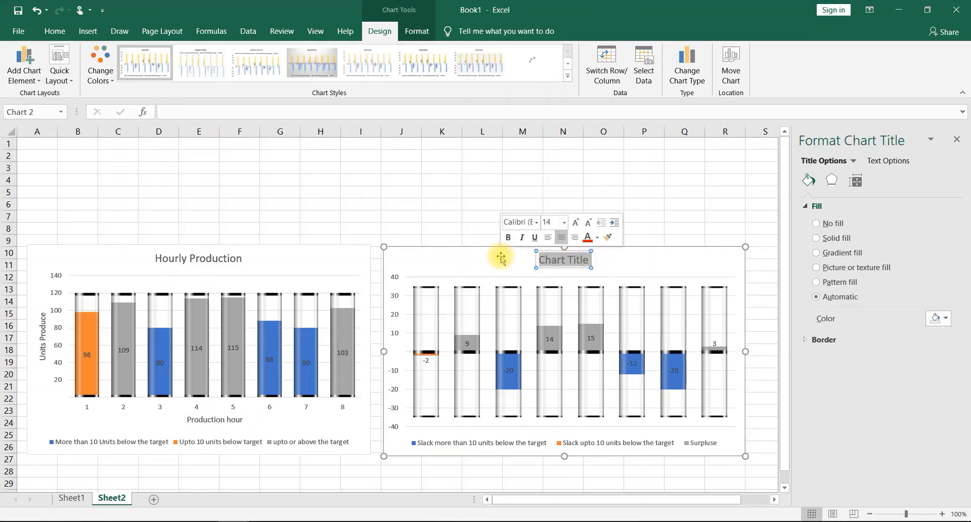
type("Sla")
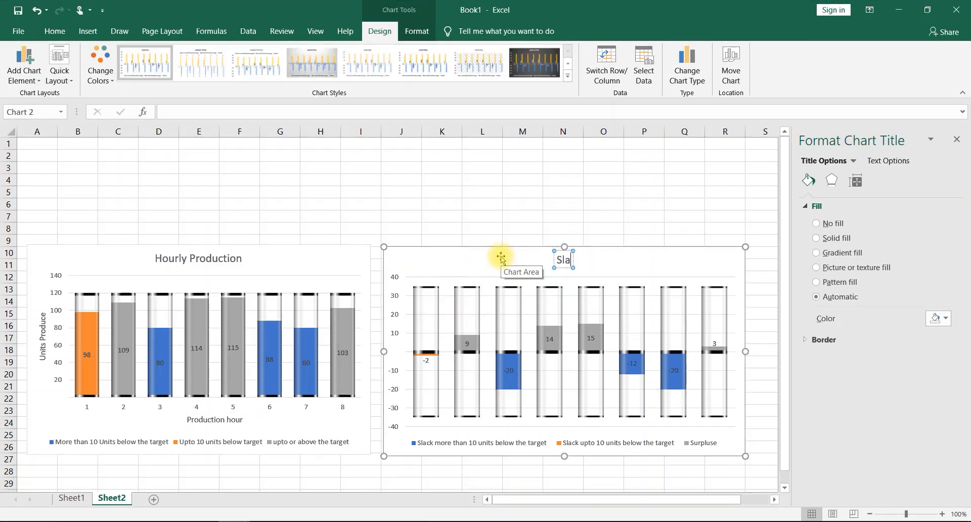
type("ck & S")
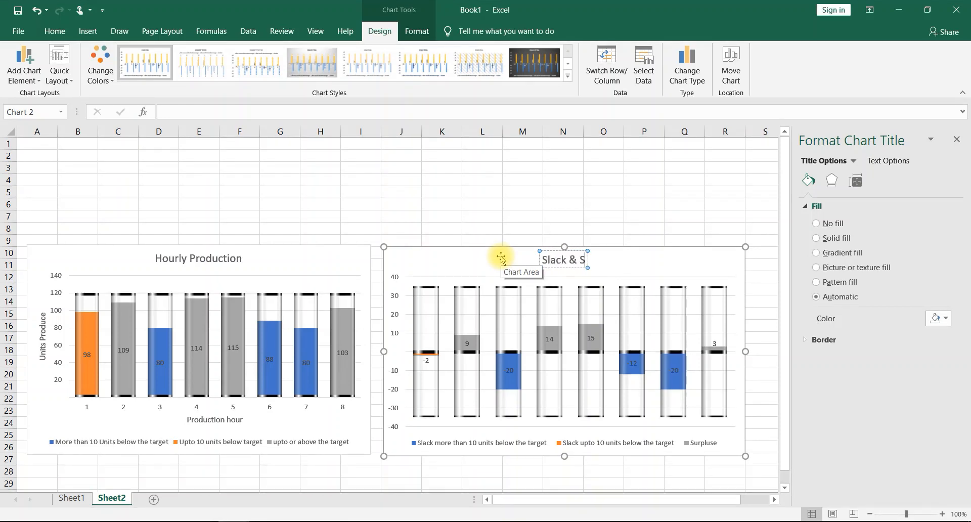
type("urpl")
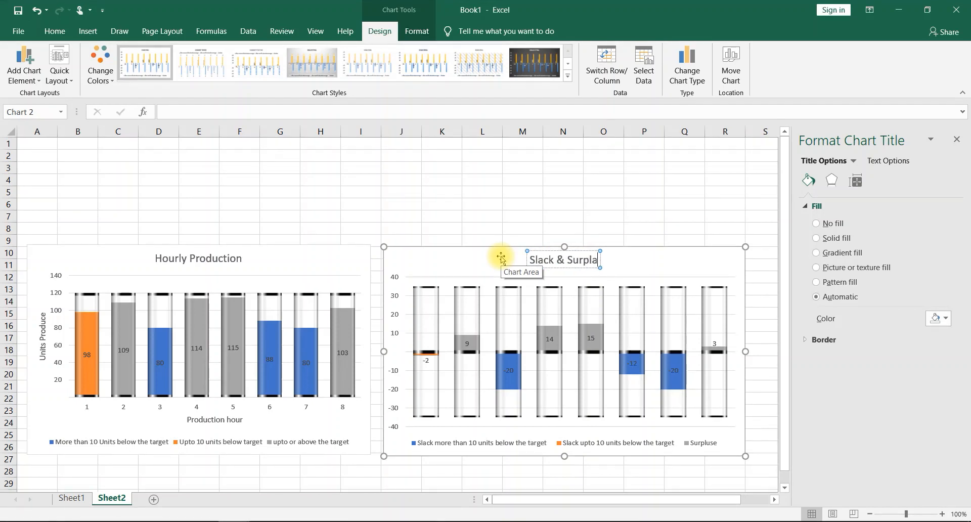
type("us")
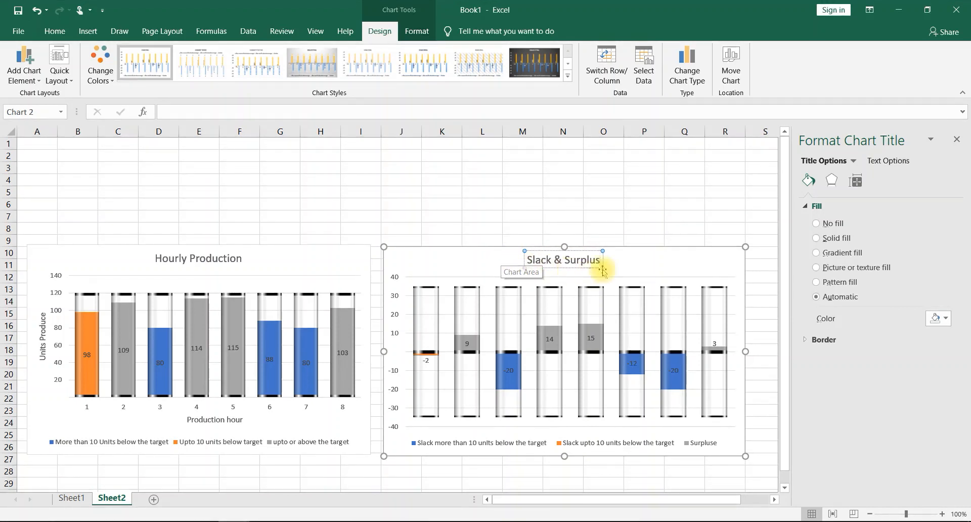
left_click(676, 257)
- Add axis titles to the Slack & Surplus chart and name the horizontal axis hours
left_click(759, 254)
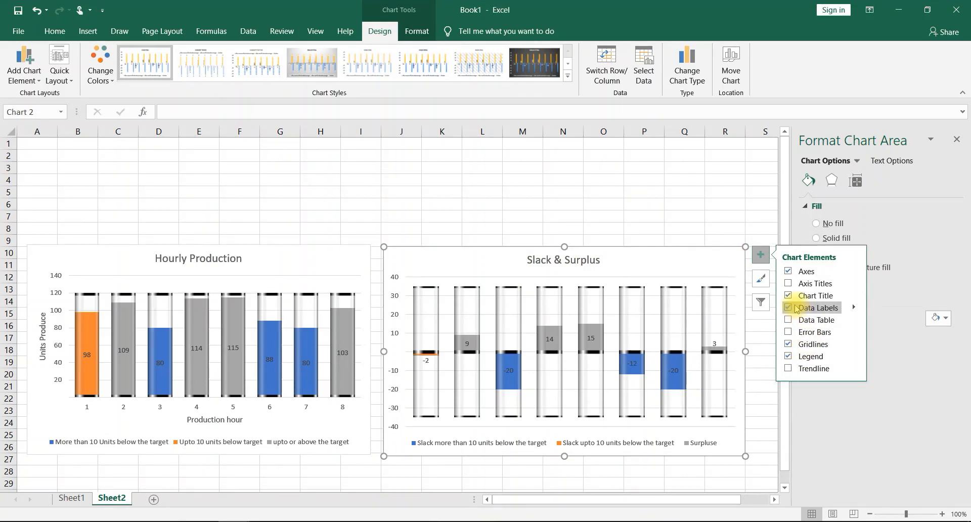
left_click(789, 284)
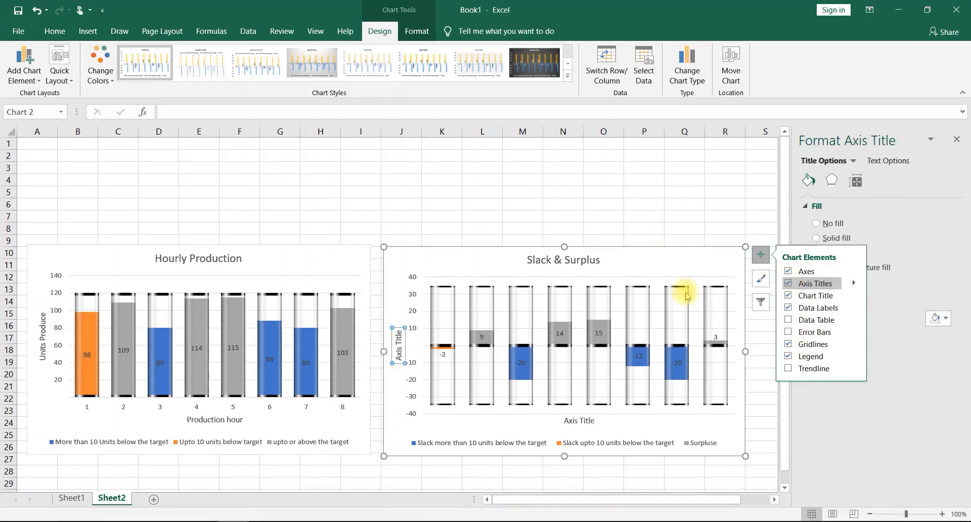
left_click(577, 416)
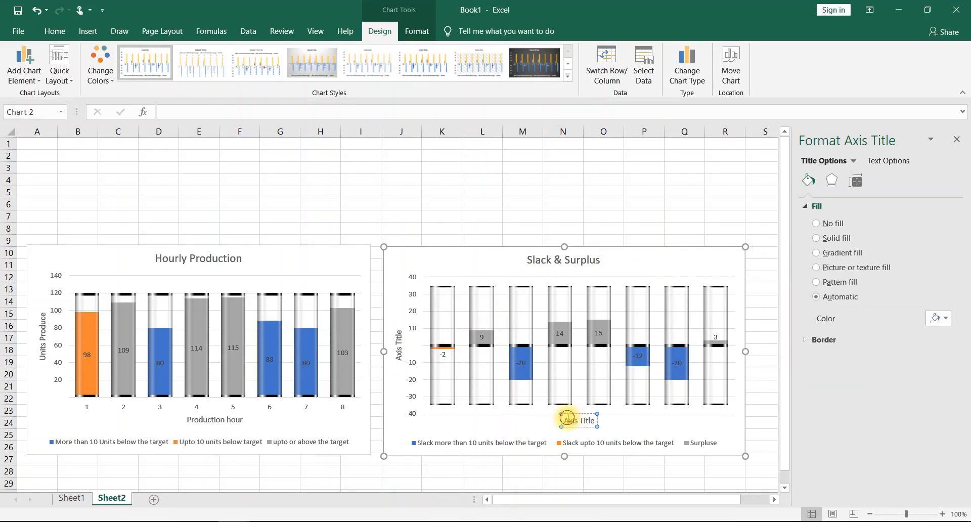
triple_click(567, 418)
type("hours")
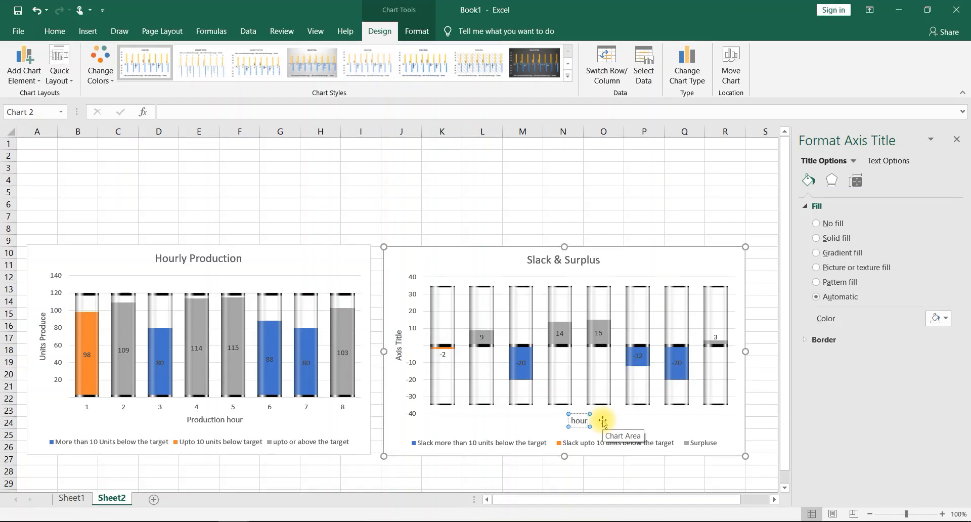
- Name the vertical axis of the Slack & Surplus chart Slack Surplus, spacing the words so each sits beside its half of the axis
mouse_move(397, 331)
left_mouse_down()
mouse_move(398, 365)
mouse_move(396, 327)
left_mouse_up()
double_click(397, 334)
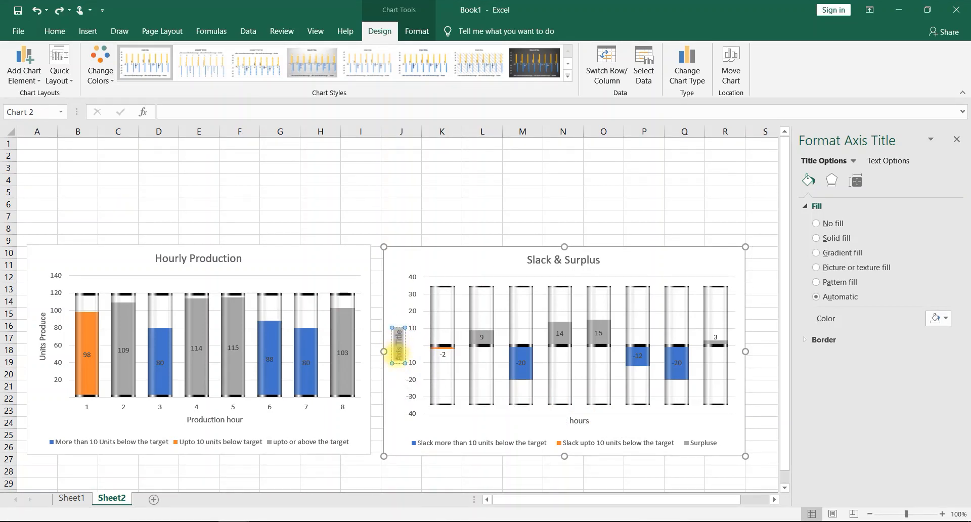
type("Slack          Surplus")
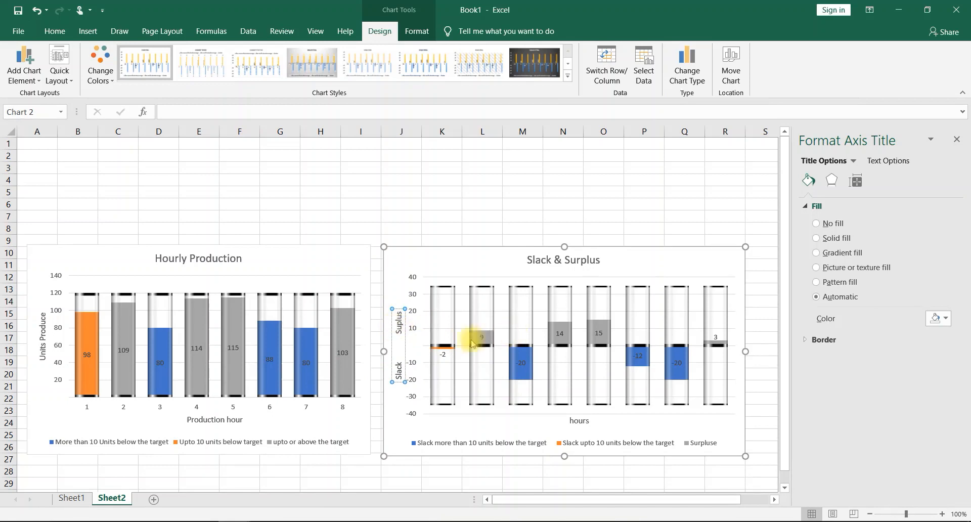
type("r")
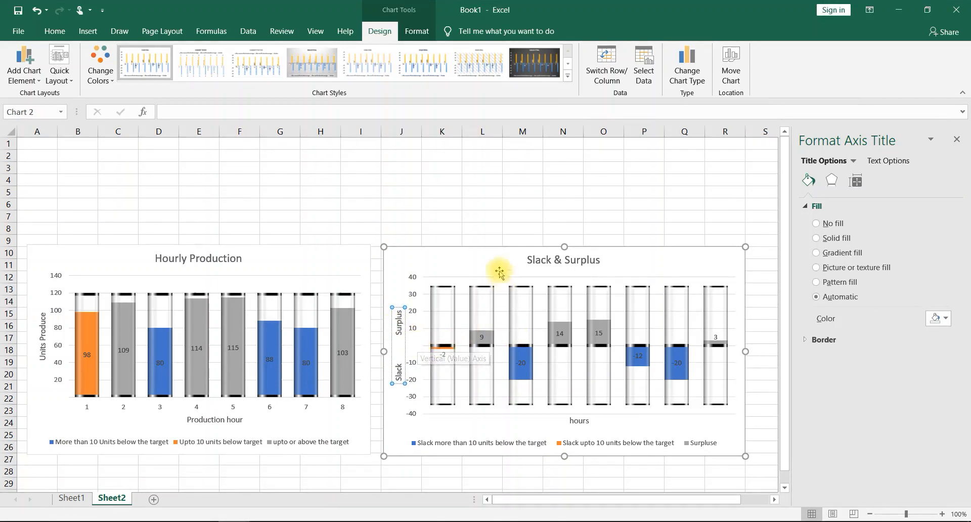
left_click(481, 254)
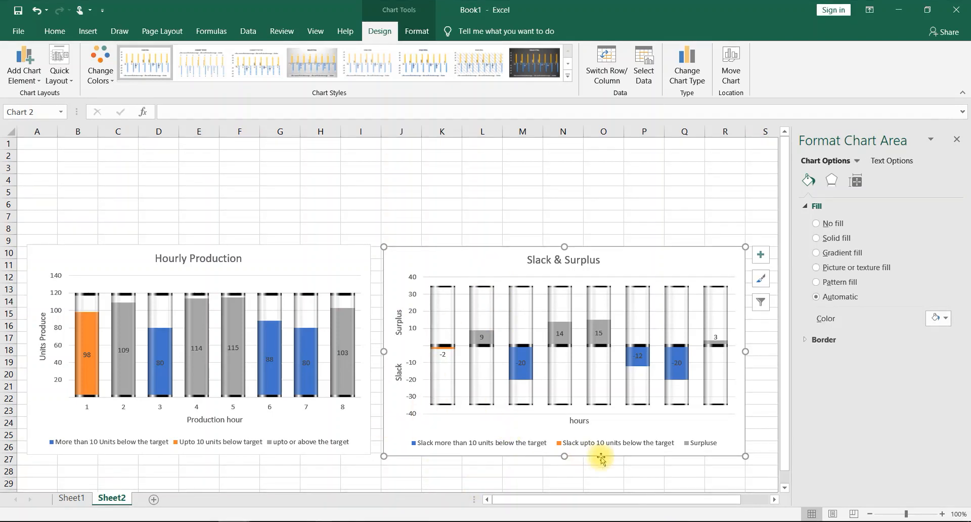
- Remove the gridlines from both the Hourly Production and the Slack & Surplus charts
left_click(320, 248)
left_click(386, 253)
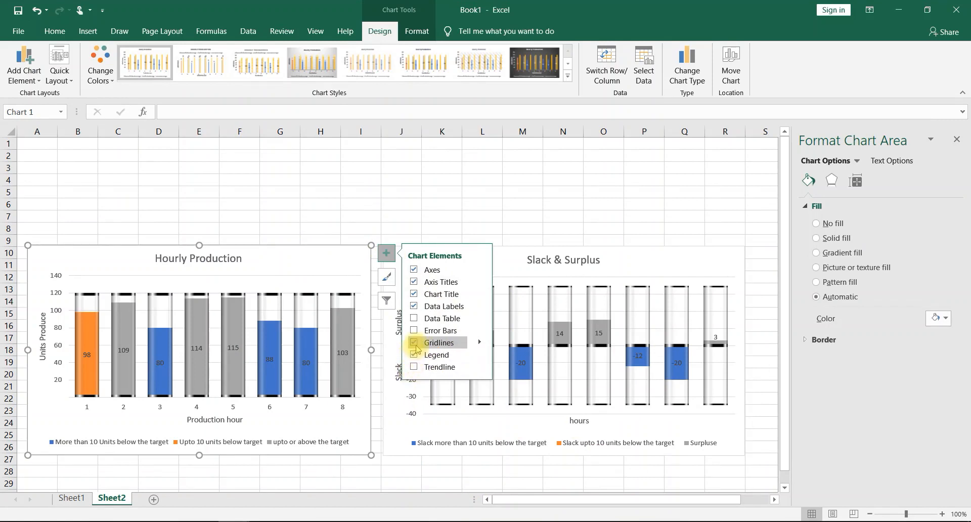
left_click(728, 258)
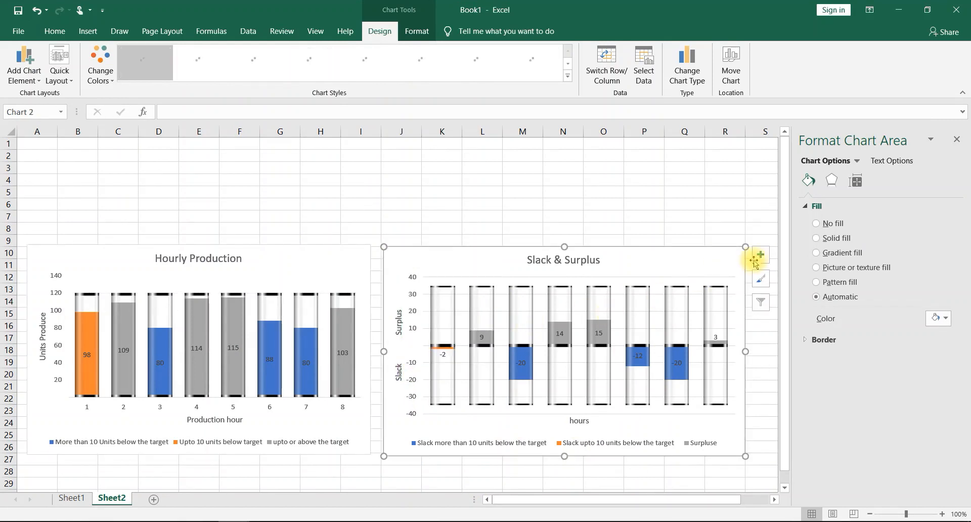
left_click(757, 258)
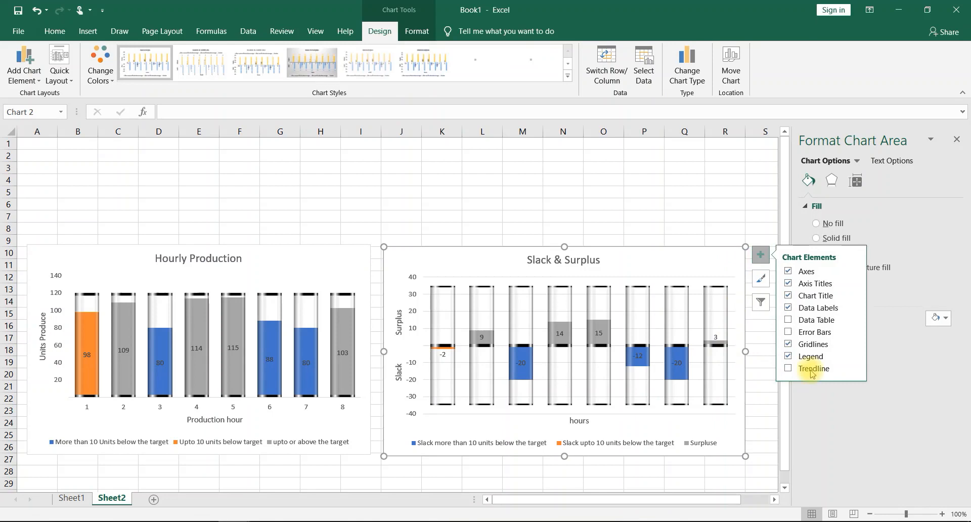
left_click(788, 344)
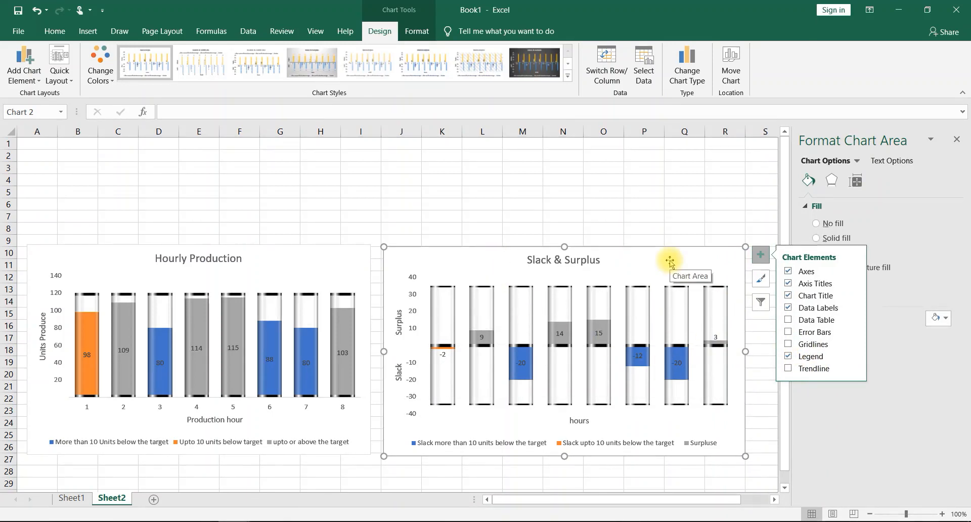
- Extend the plot area of the Hourly Production chart slightly upward toward its title
left_click(306, 288)
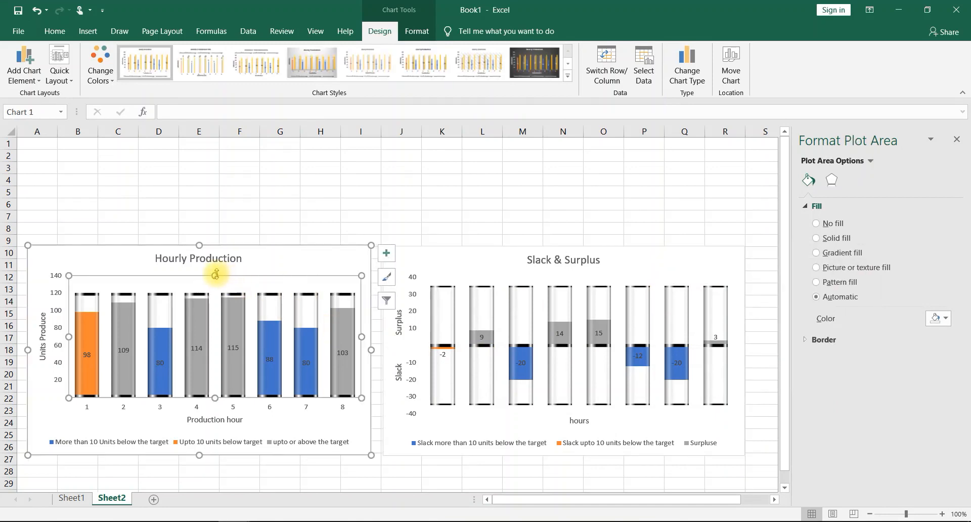
left_click_drag(215, 274, 216, 267)
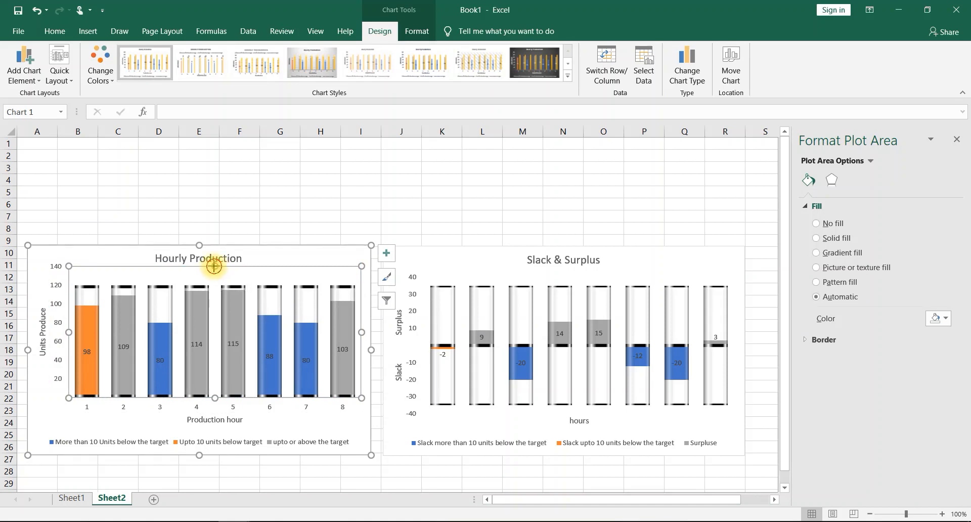
left_click_drag(214, 267, 215, 272)
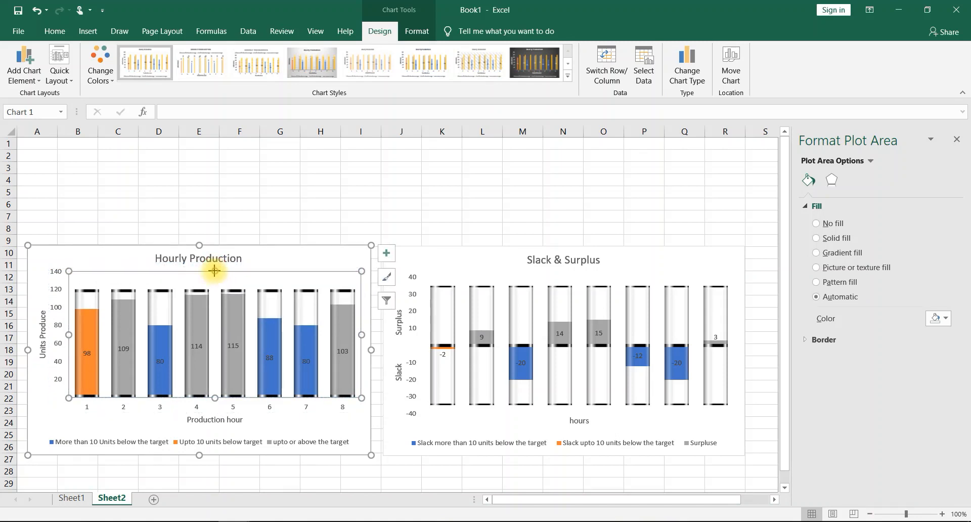
left_click_drag(214, 271, 215, 271)
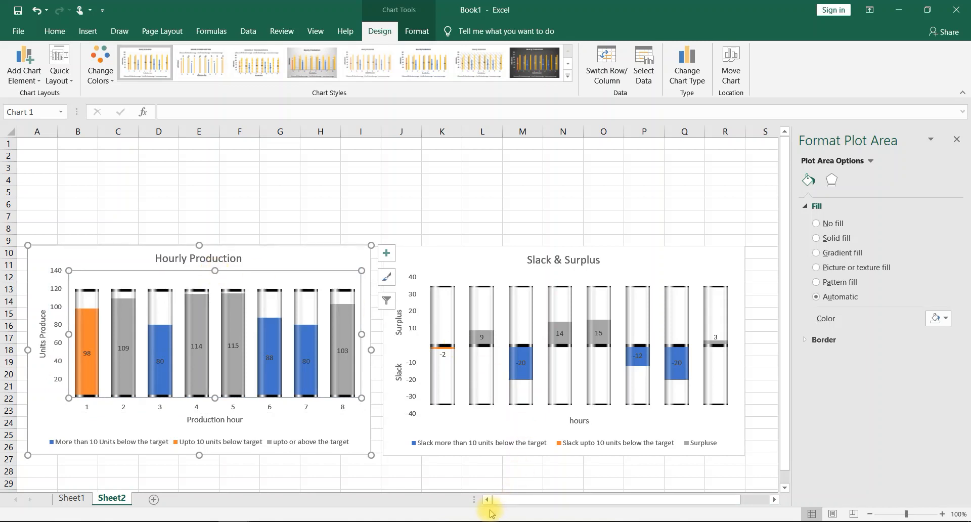
- Set the vertical axis bounds of the Hourly Production chart to a minimum of 0 and a maximum of 120
left_click(63, 290)
right_click(59, 287)
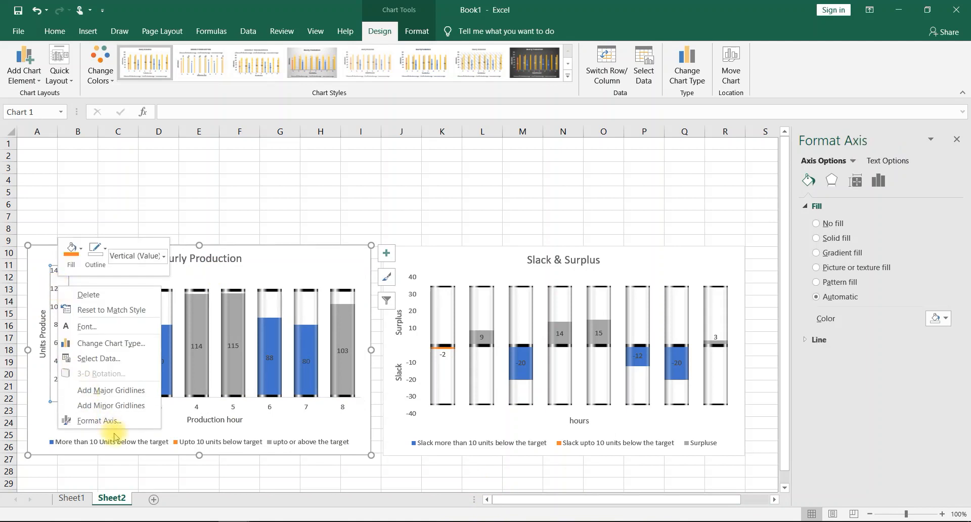
left_click(104, 420)
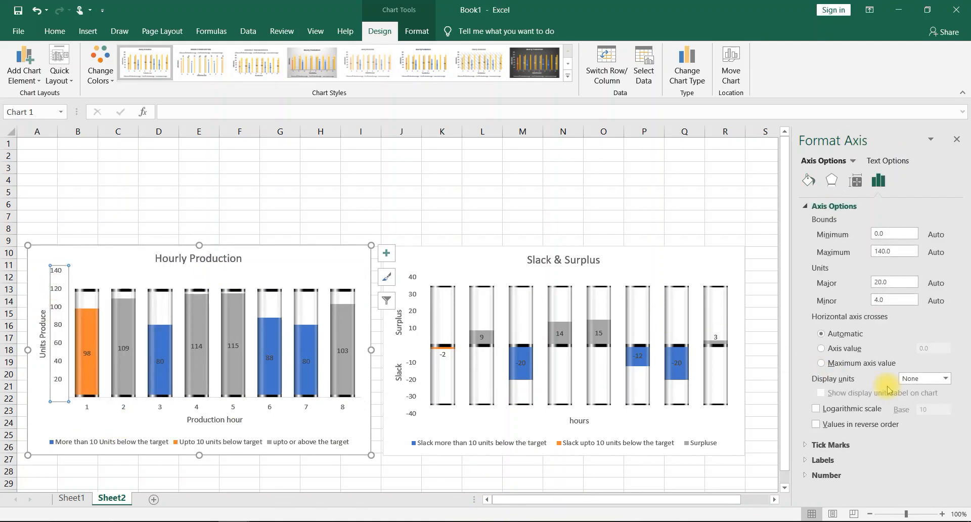
left_click(893, 234)
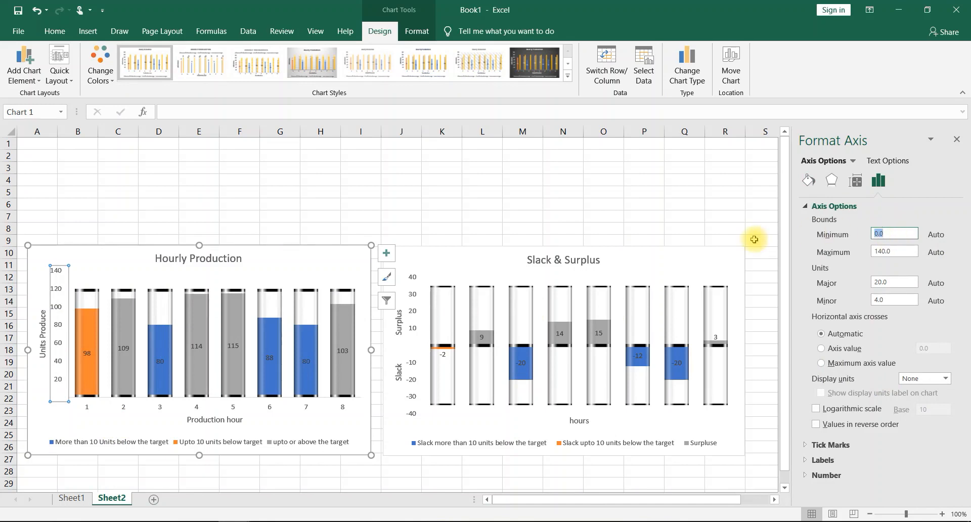
type("0")
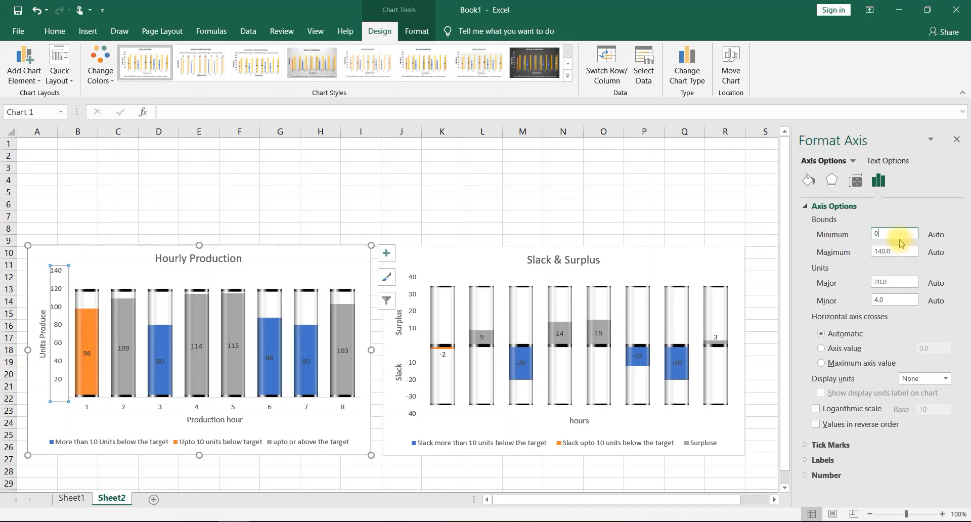
key("Tab")
type("1")
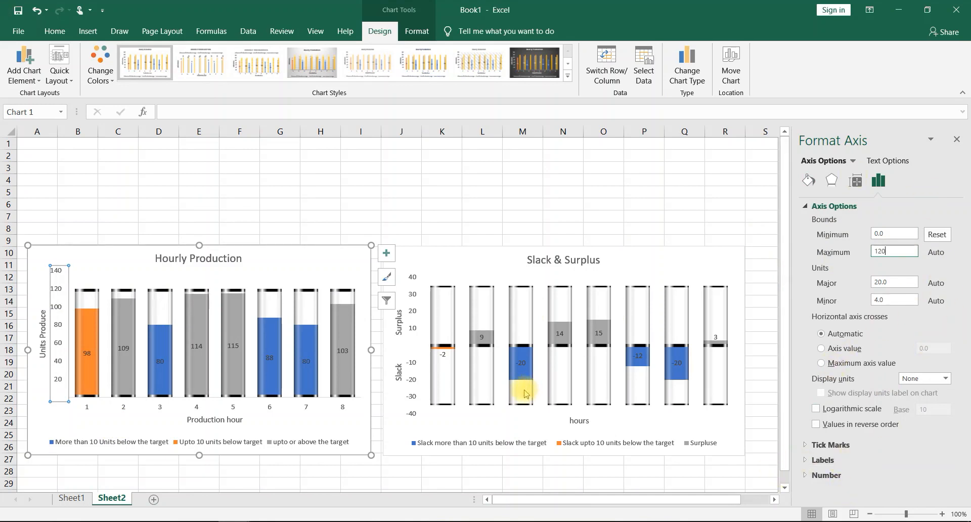
key("Return")
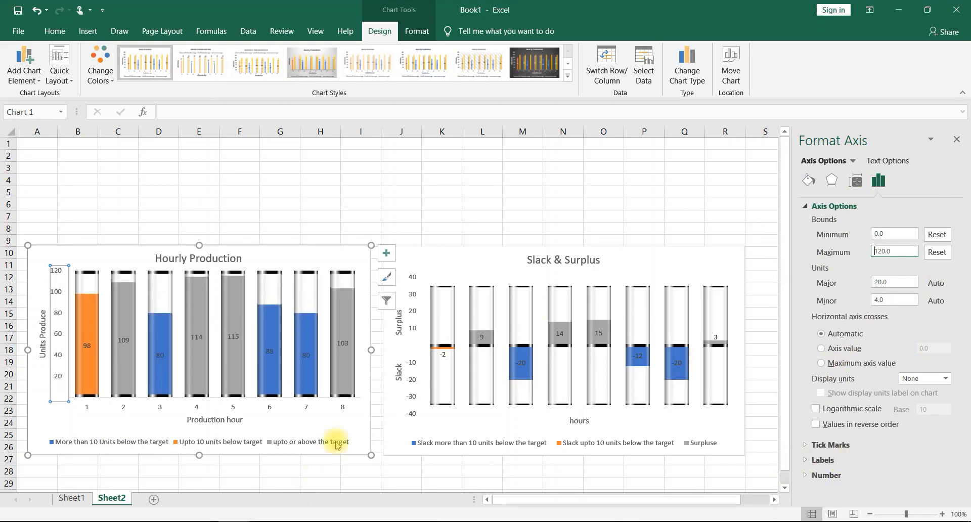
- Set the vertical axis bounds of the Slack & Surplus chart to a minimum of -35 and a maximum of 35
left_click(414, 310)
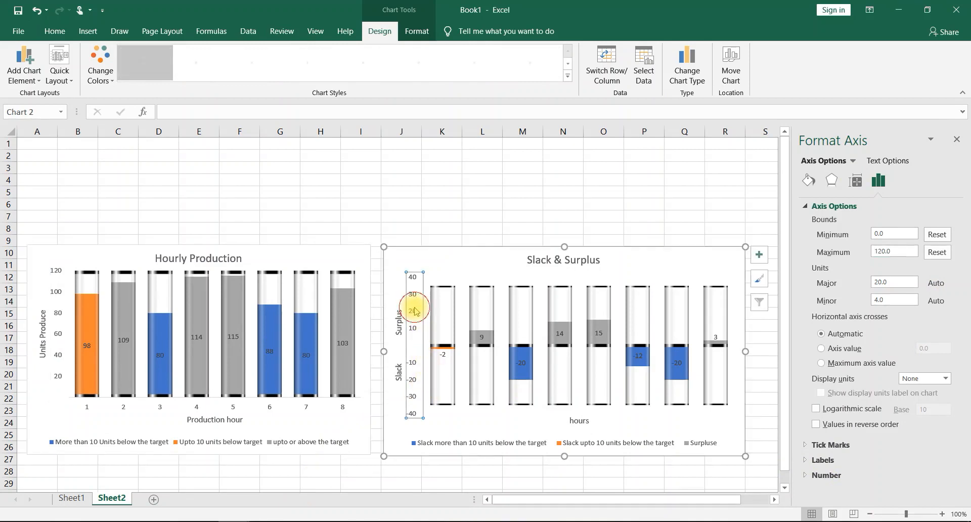
double_click(894, 232)
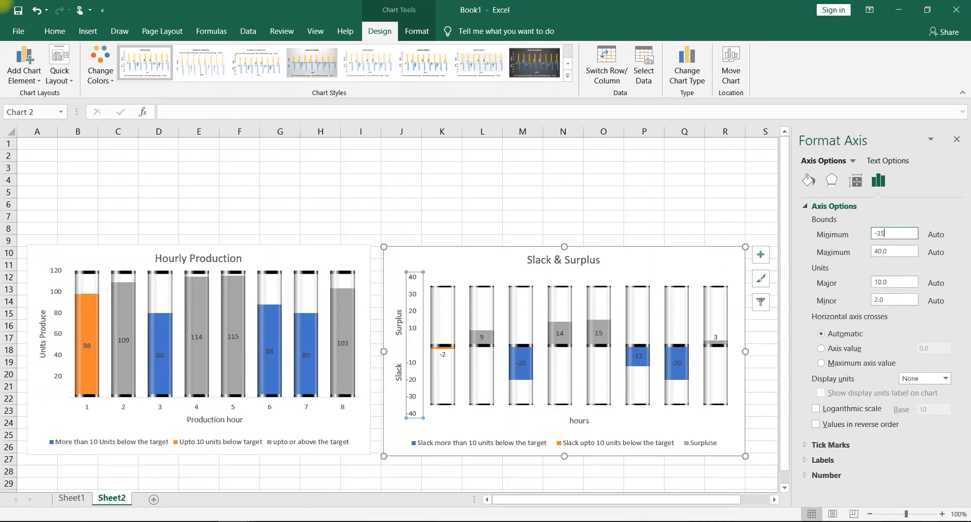
key("Tab")
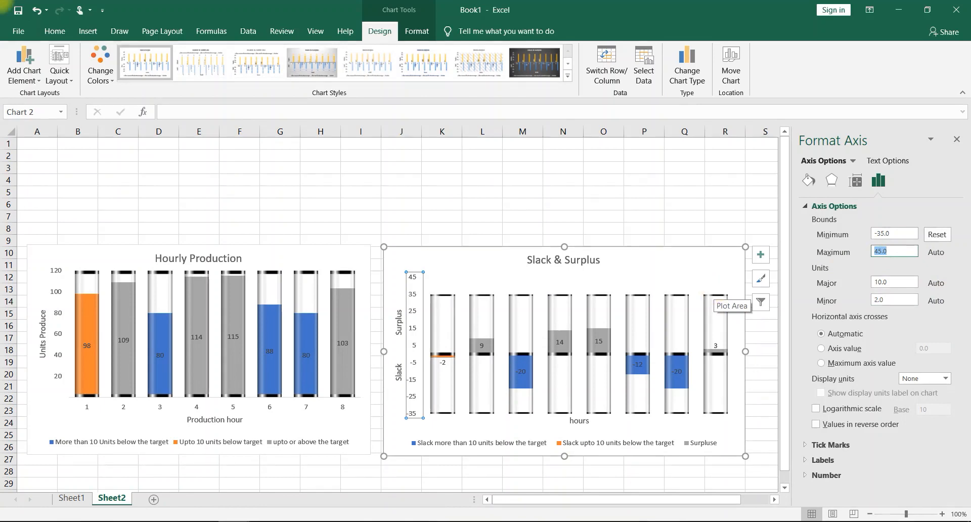
type("35")
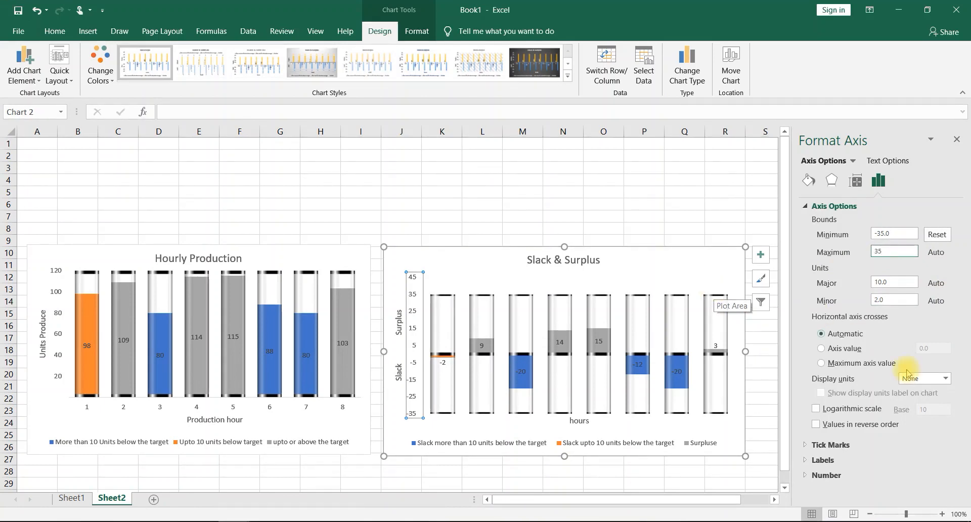
left_click(703, 228)
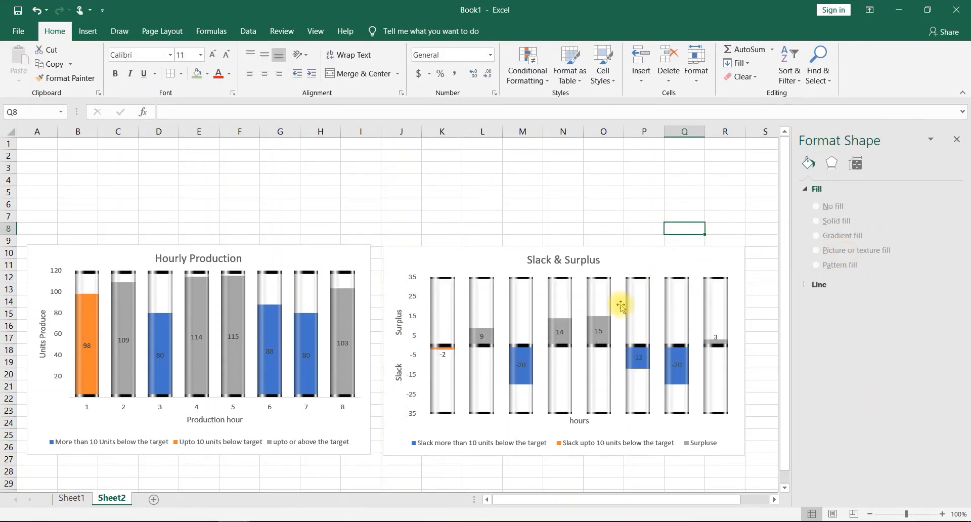
- Make the Hourly Production chart taller by extending its upper edge to about the top of row 9
left_click(322, 257)
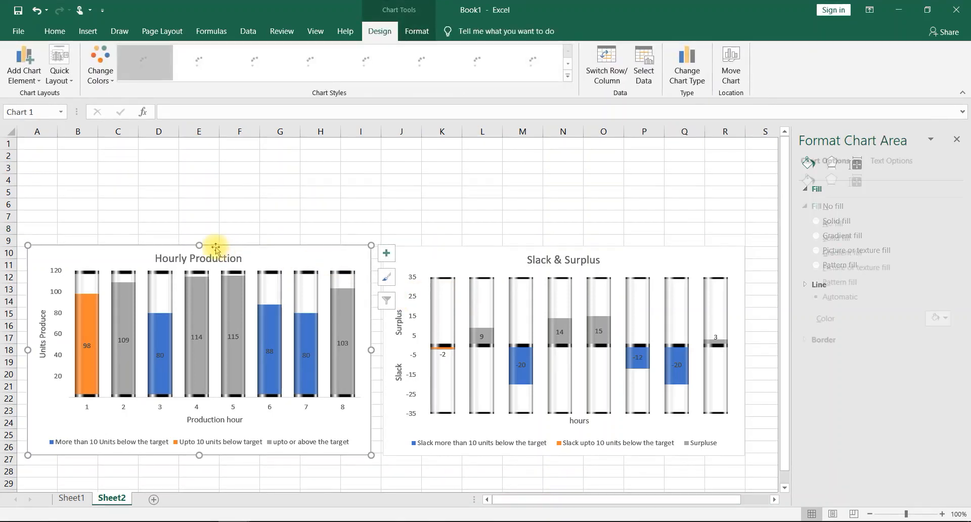
left_click_drag(199, 244, 199, 234)
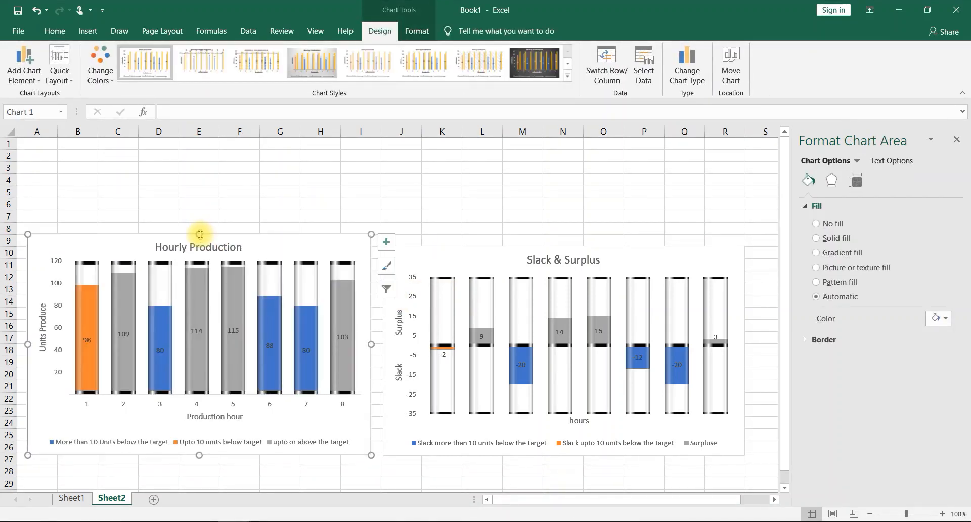
- Make the Slack & Surplus chart taller by extending its upper edge to about the top of row 9
left_click(518, 250)
left_click_drag(564, 247, 564, 233)
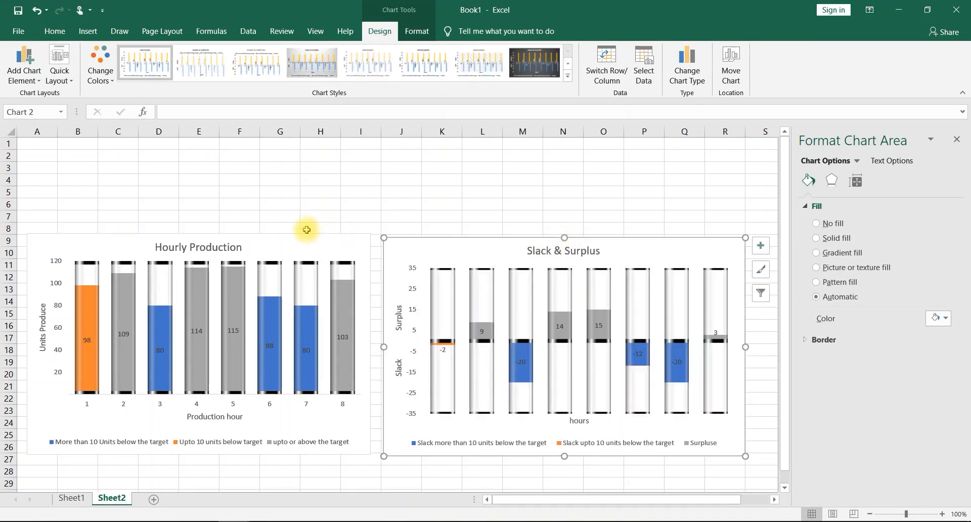
left_click(287, 252)
left_click(273, 264)
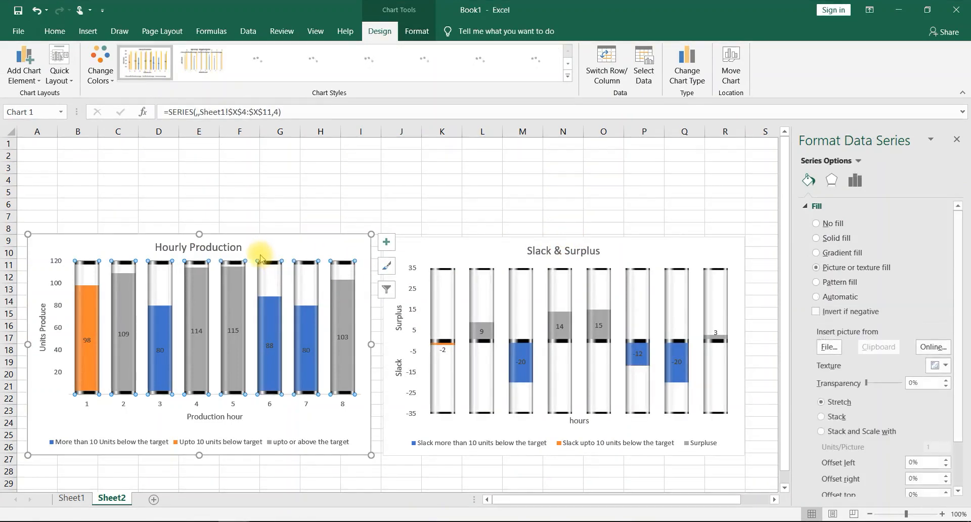
left_click(279, 254)
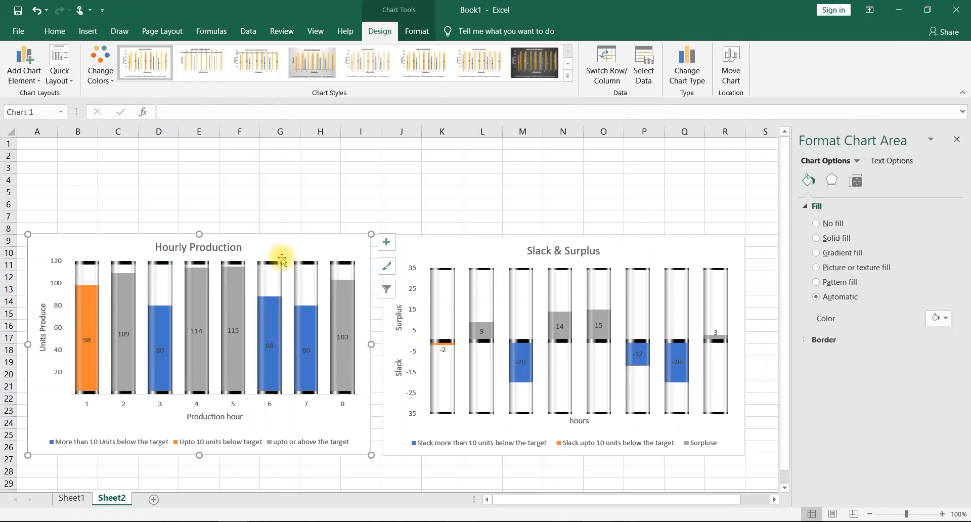
left_click_drag(282, 259, 286, 263)
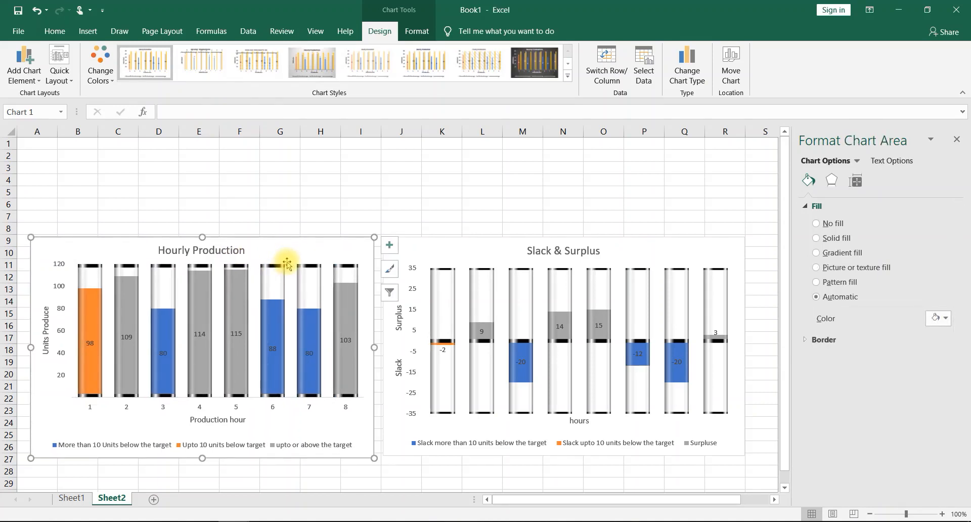
key("ctrl+z")
- Lower the upper edge of the Hourly Production plot area to about the top of row 12, leaving space below the title
left_click(218, 261)
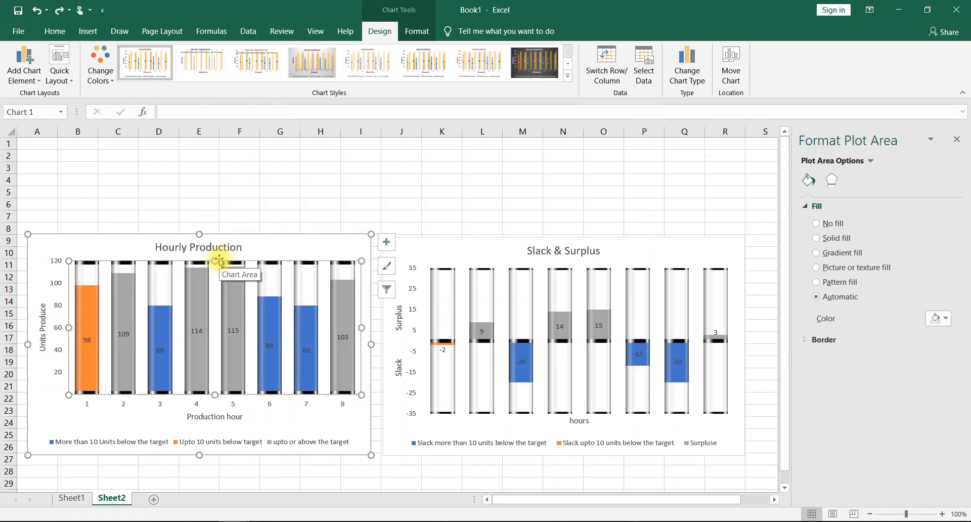
left_click_drag(215, 260, 215, 273)
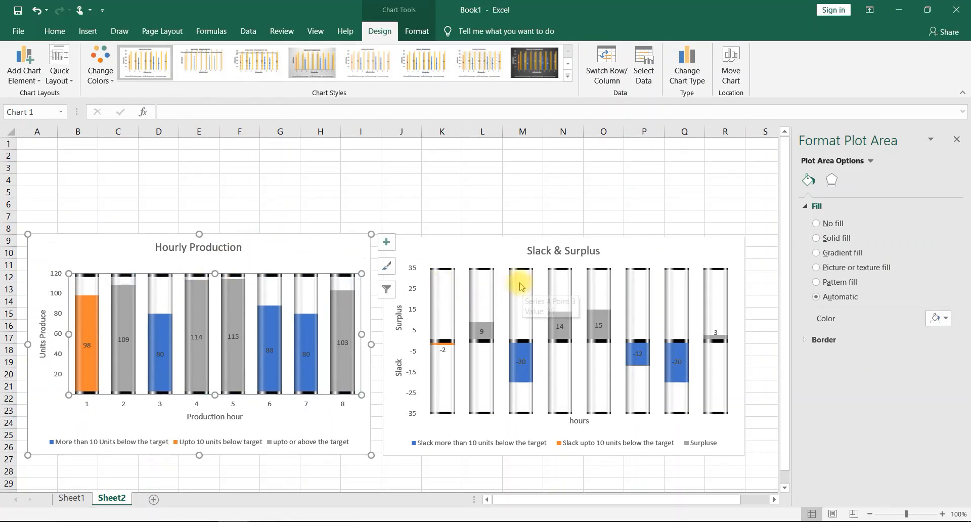
- Shrink the Slack & Surplus plot area to span about rows 12 to 22, matching the height of the Hourly Production plot area
left_click(501, 269)
left_click(498, 263)
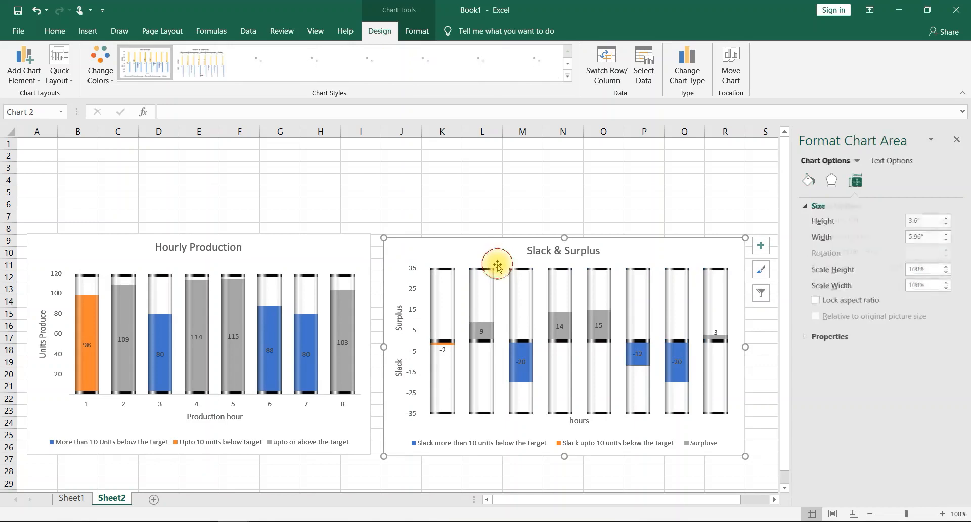
left_click(501, 269)
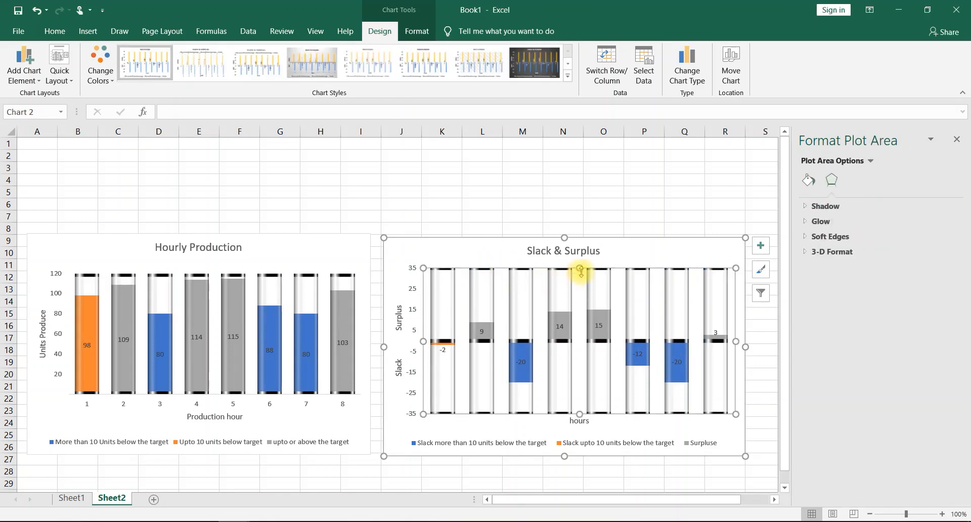
left_click_drag(581, 272, 580, 277)
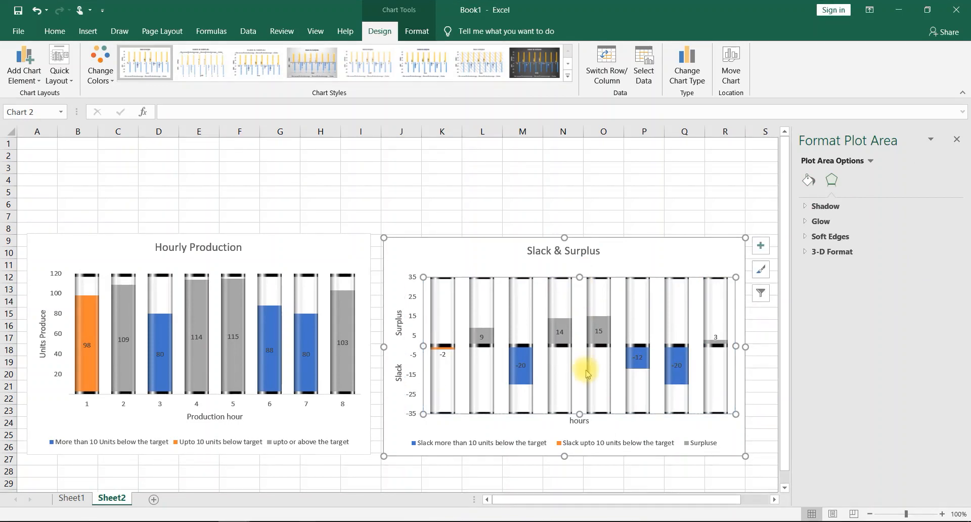
left_click_drag(580, 413, 586, 396)
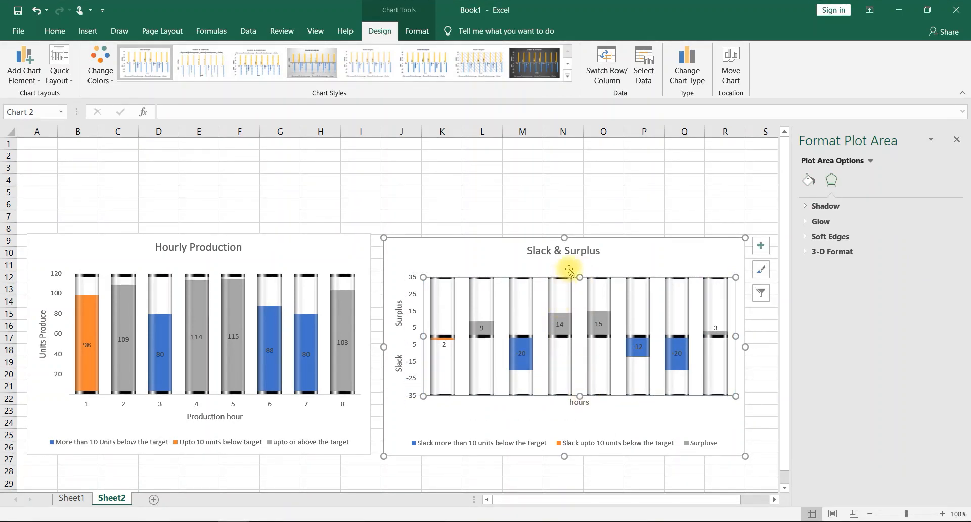
left_click_drag(582, 274, 587, 269)
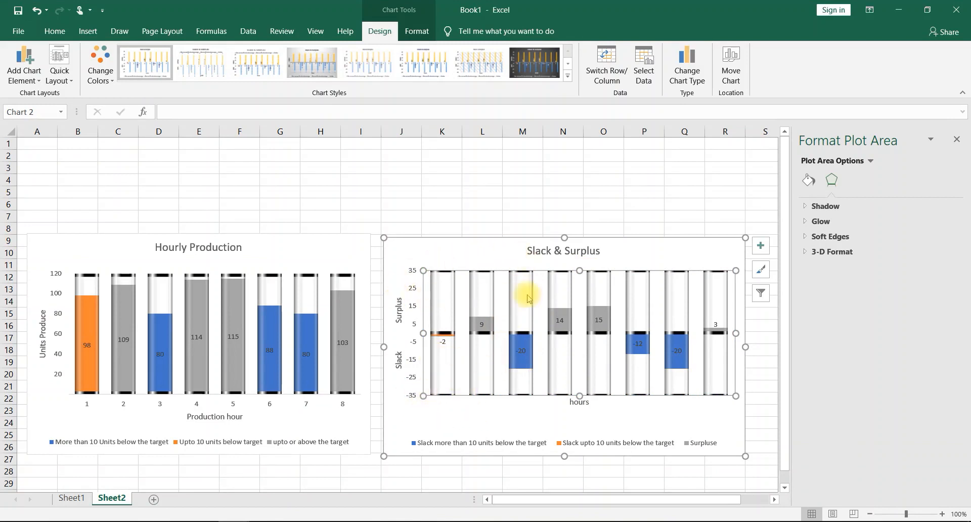
left_click_drag(579, 271, 579, 274)
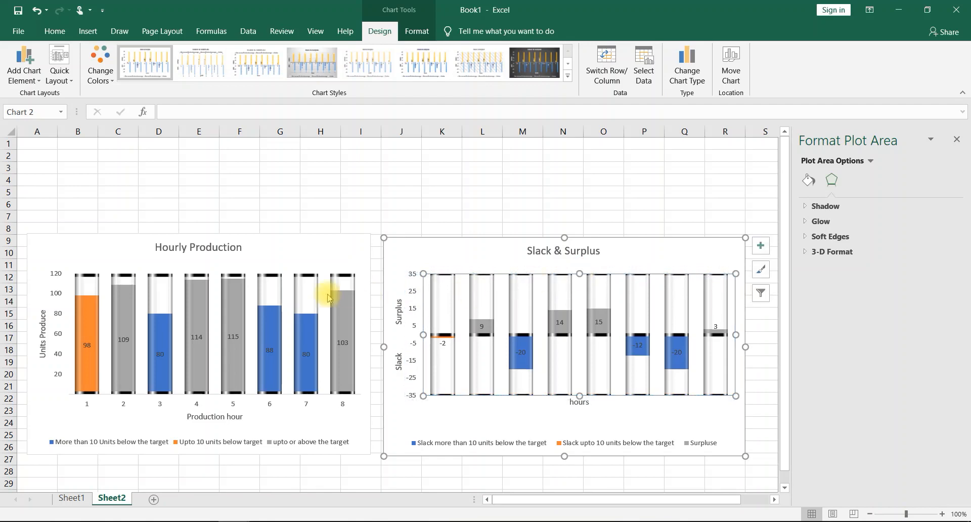
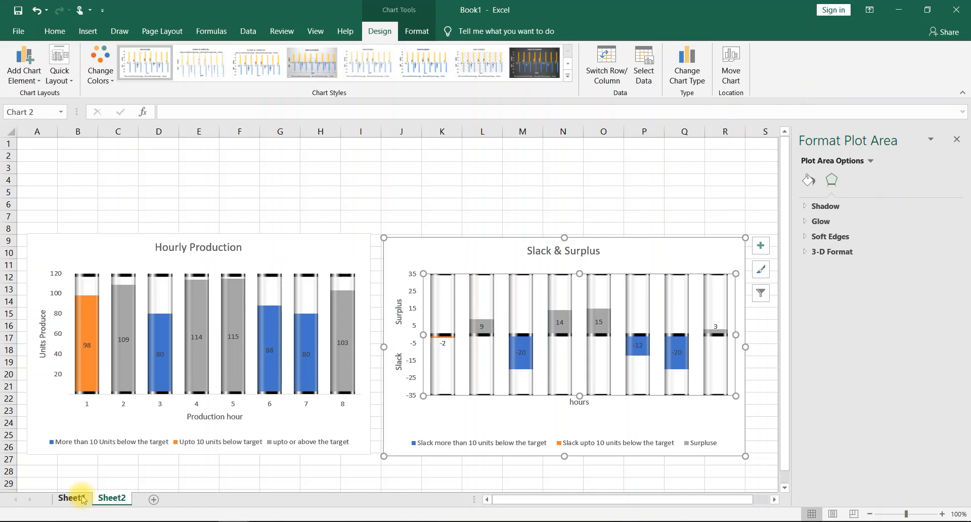
- On Sheet1, enter the label SUM in cell M12 below the hours list
left_click(81, 499)
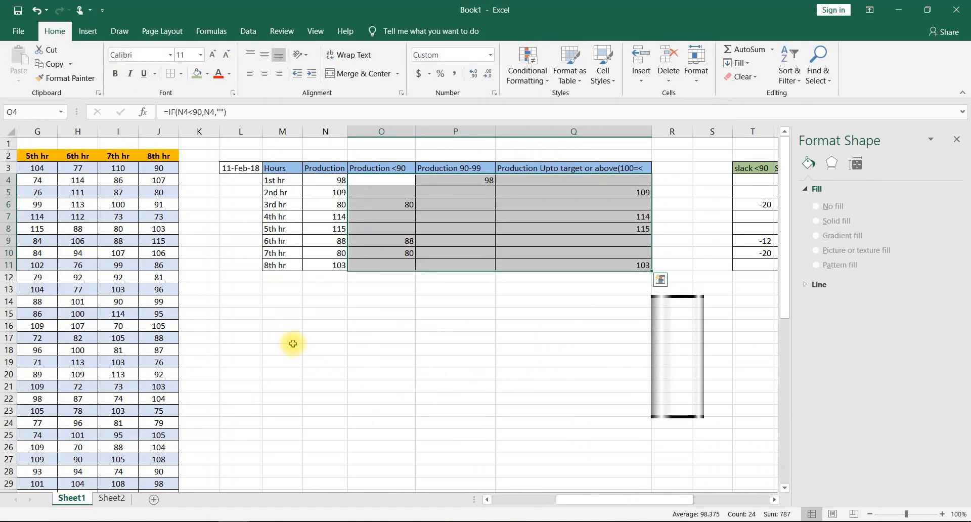
left_click(287, 281)
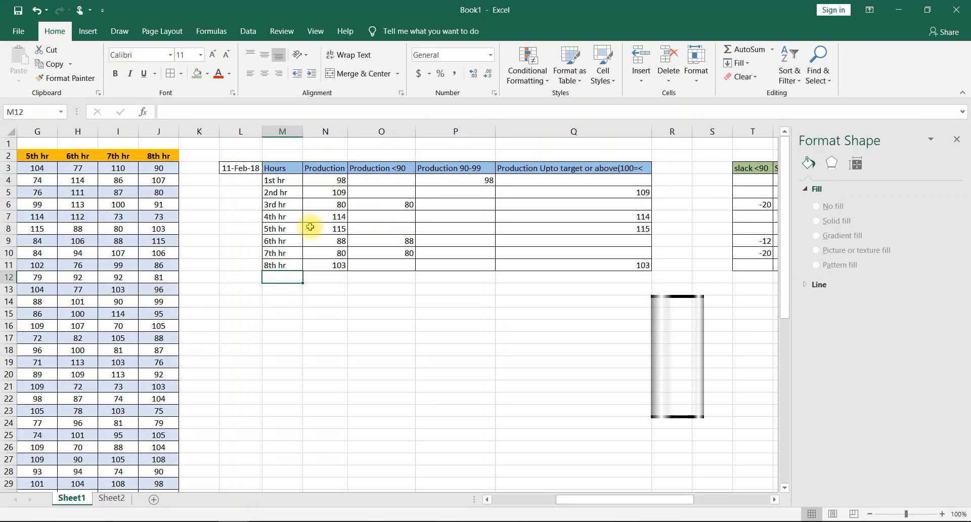
type("SUM")
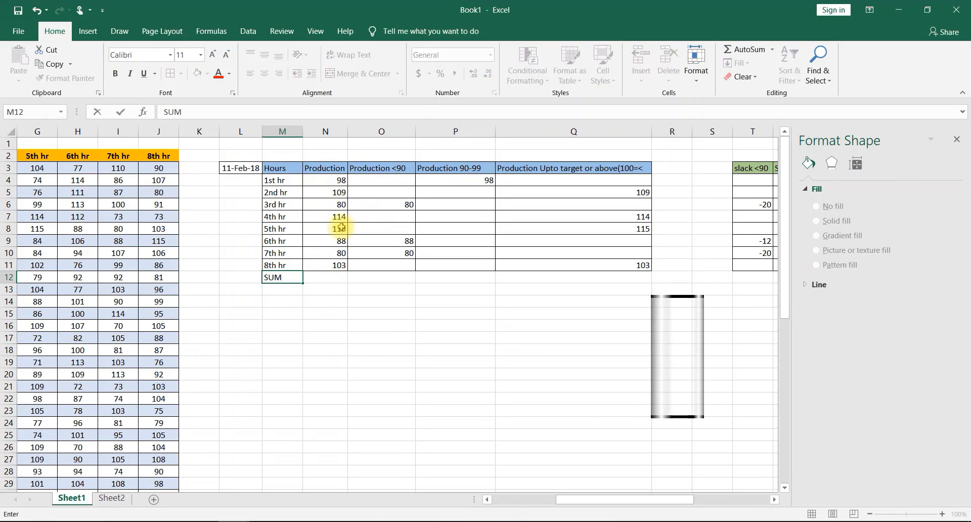
- Total the hourly production N4:N11 in cell N12 with a SUM formula
left_click(329, 279)
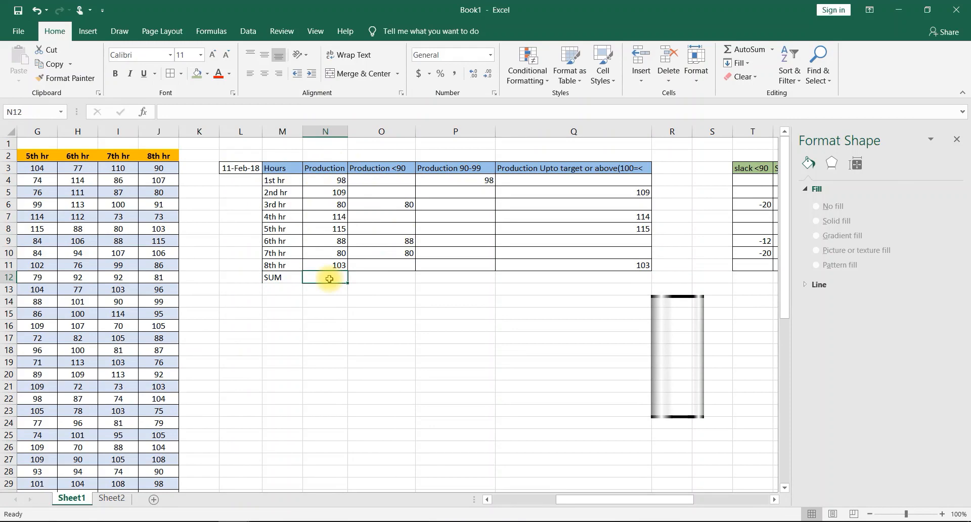
type("=")
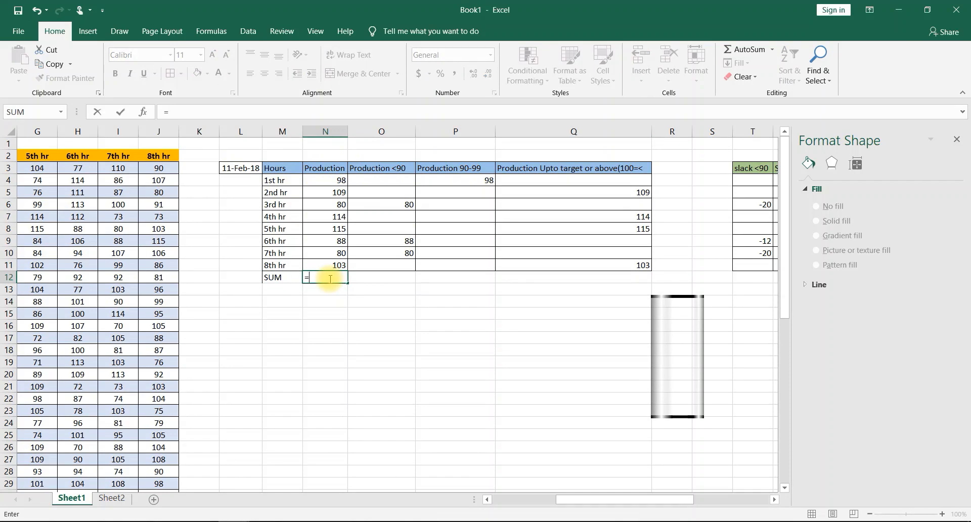
type("sum")
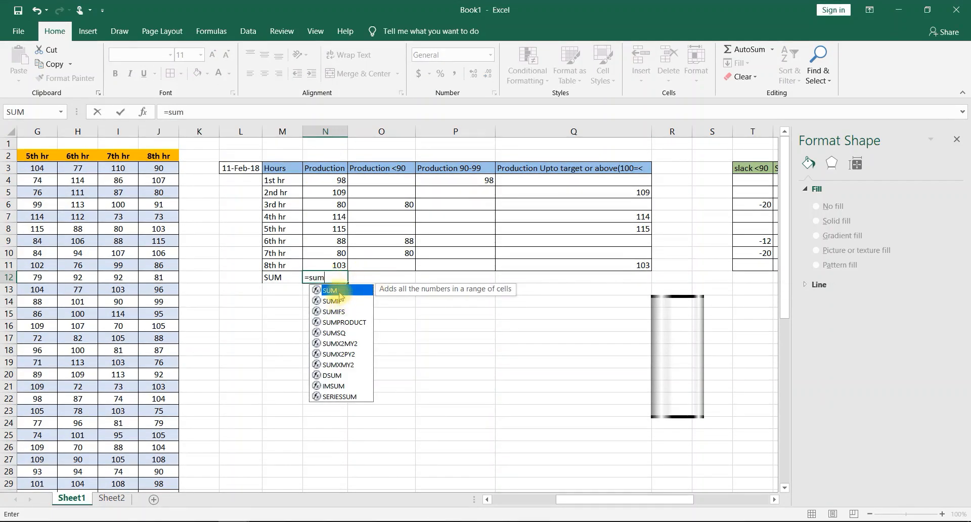
double_click(329, 291)
left_click_drag(326, 180, 326, 260)
key("Return")
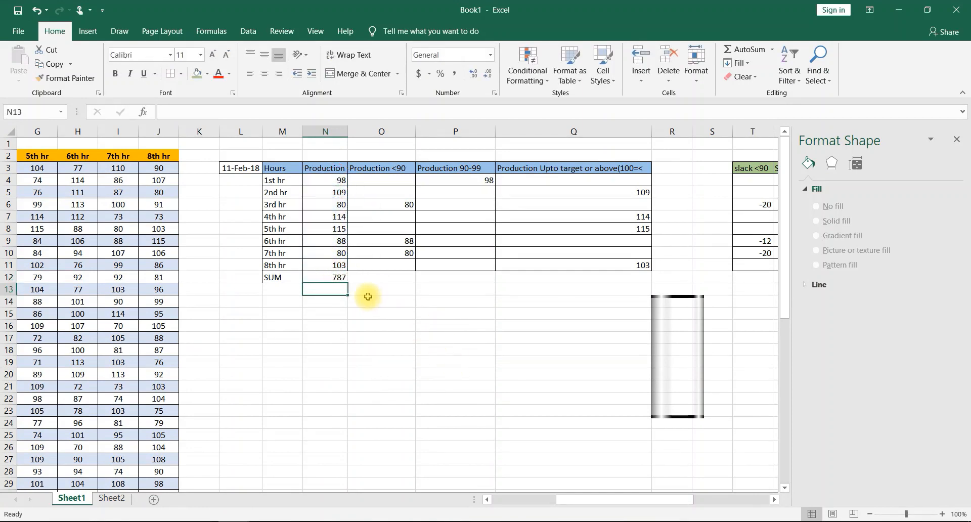
- Enter 820 in cell O12 beside the production total
left_click(398, 283)
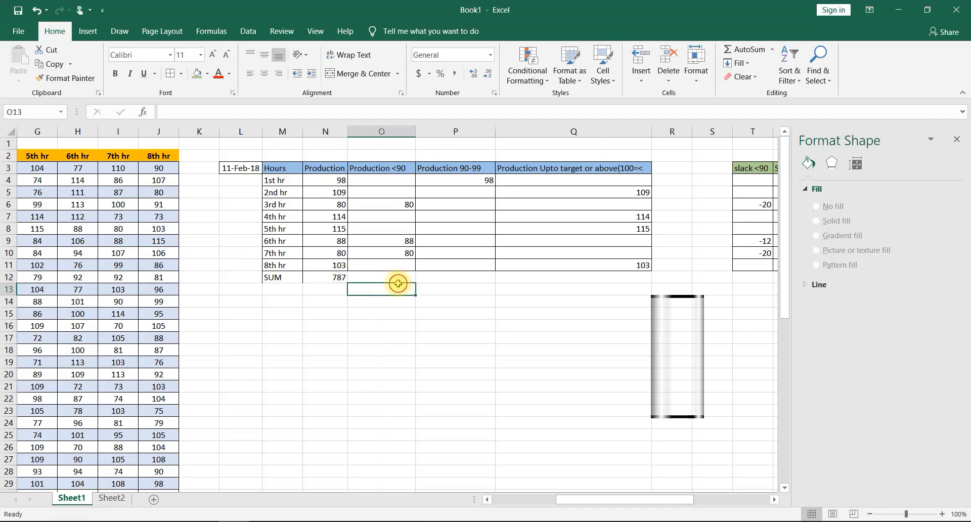
left_click(402, 279)
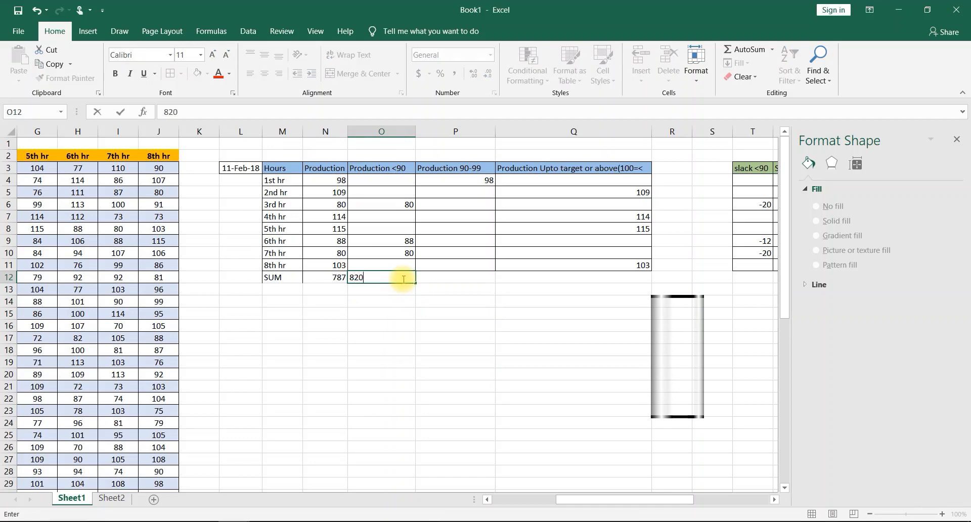
left_click(401, 299)
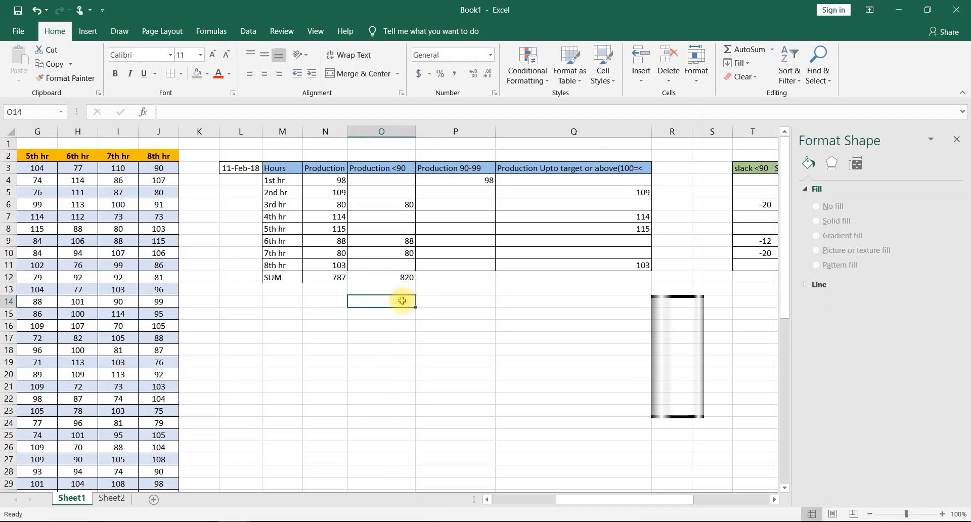
- Insert a clustered column chart of N12:O12 with each value as its own series, and place it over about columns H to N, rows 11 to 25
left_click(337, 279)
left_click(388, 279, "ctrl")
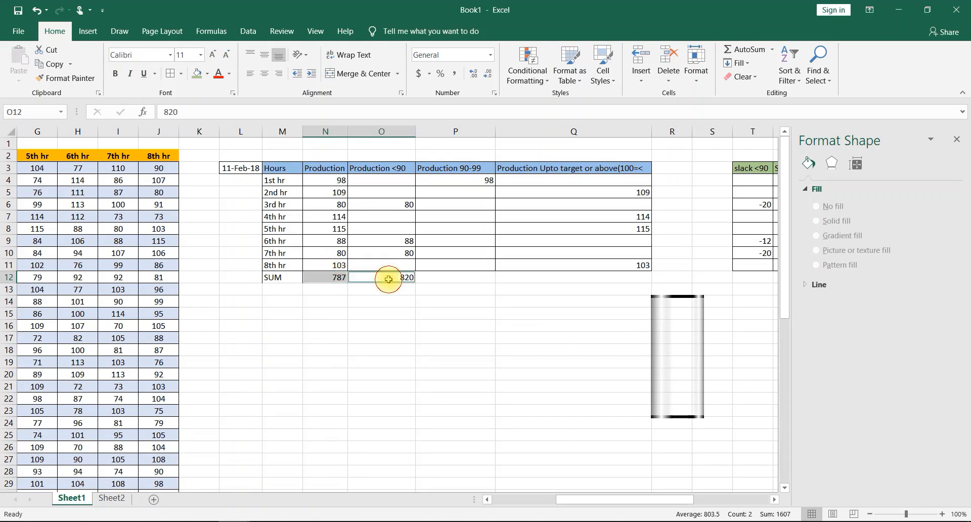
left_click(87, 31)
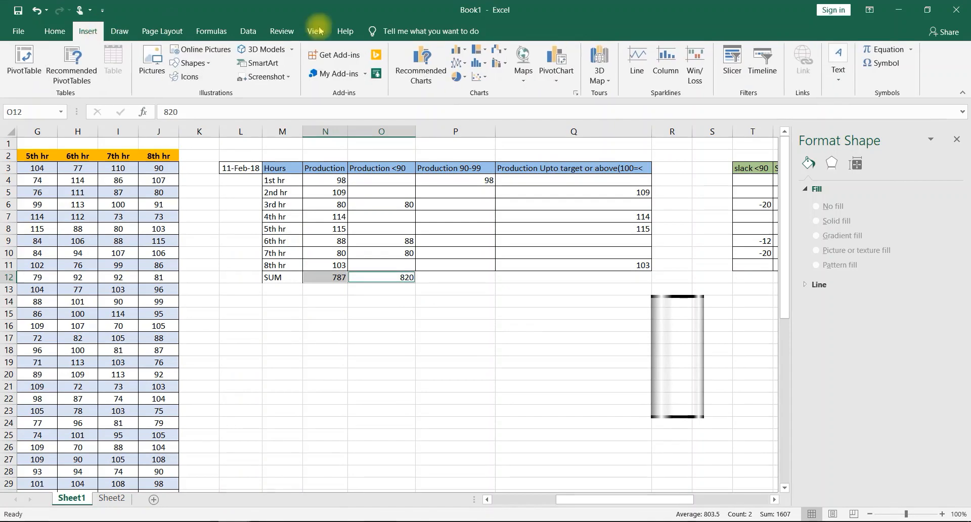
left_click(463, 49)
left_click(498, 259)
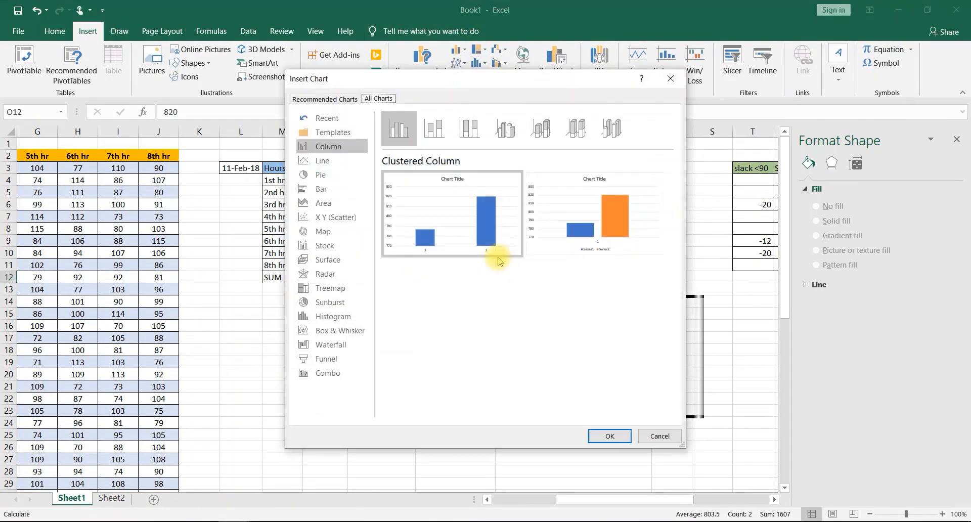
left_click(585, 242)
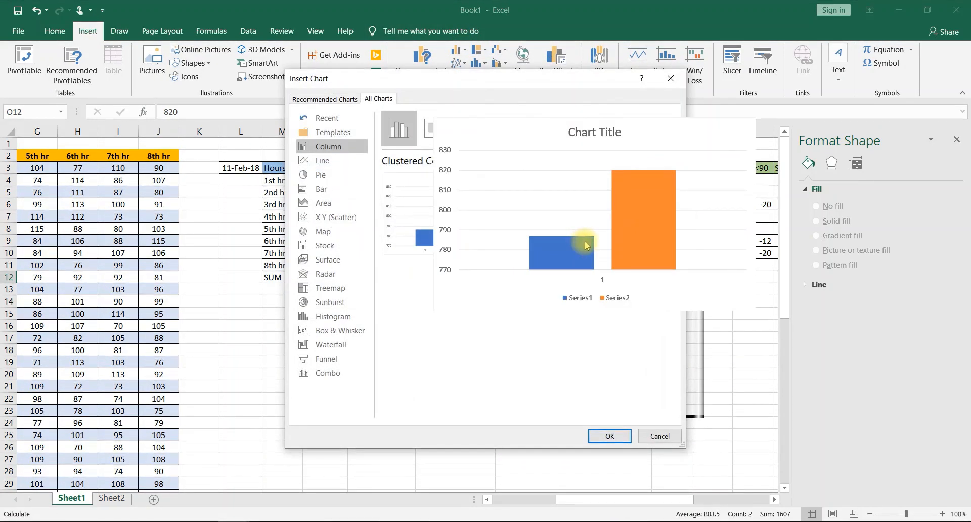
left_click(609, 436)
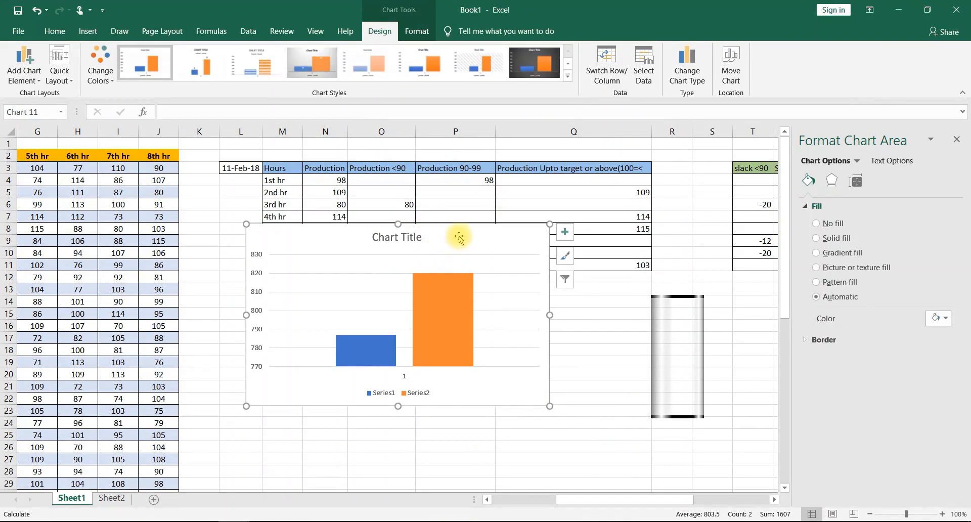
left_click_drag(459, 238, 273, 276)
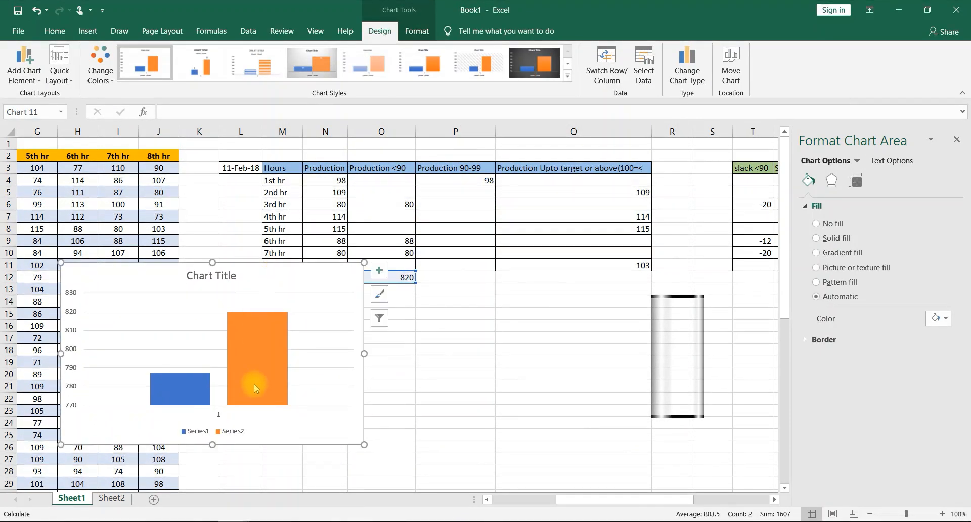
mouse_move(258, 369)
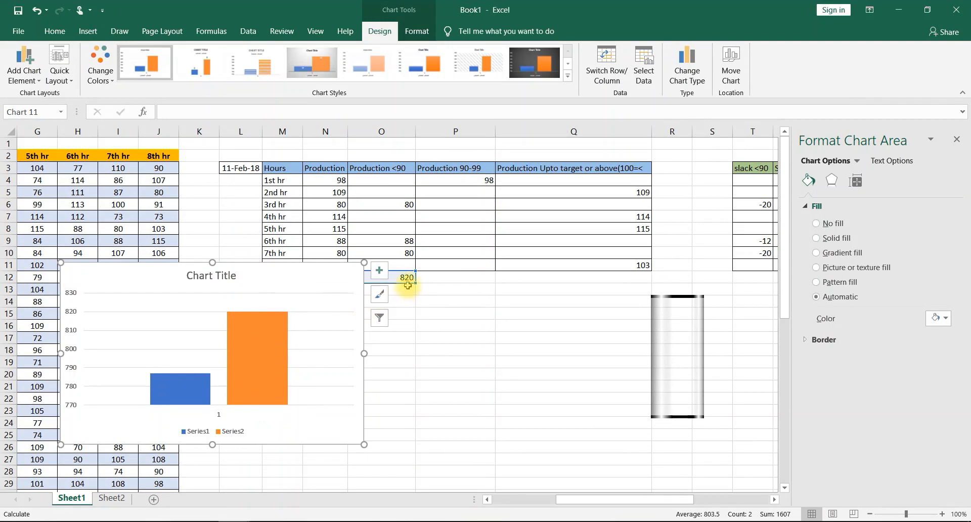
- Fill the orange column of the new chart with a copy of the cylinder shape
left_click(661, 357)
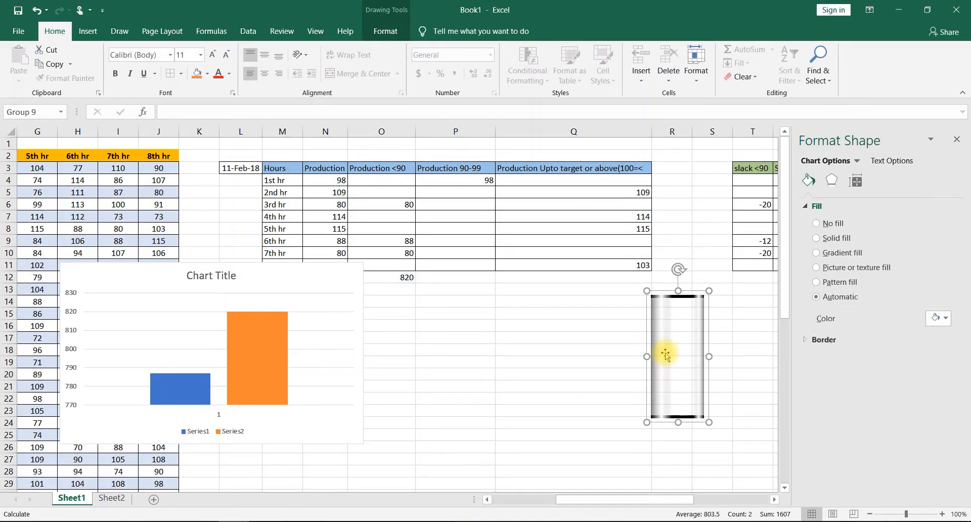
left_click(257, 331)
key("ctrl+v")
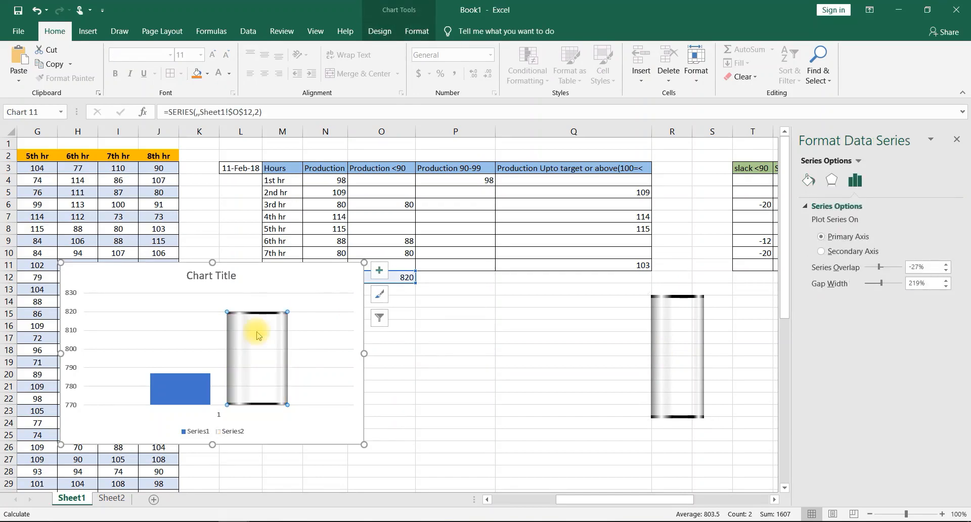
- Set the cylinder series' overlap to 100% and its gap width to 220%
double_click(932, 267)
type("100")
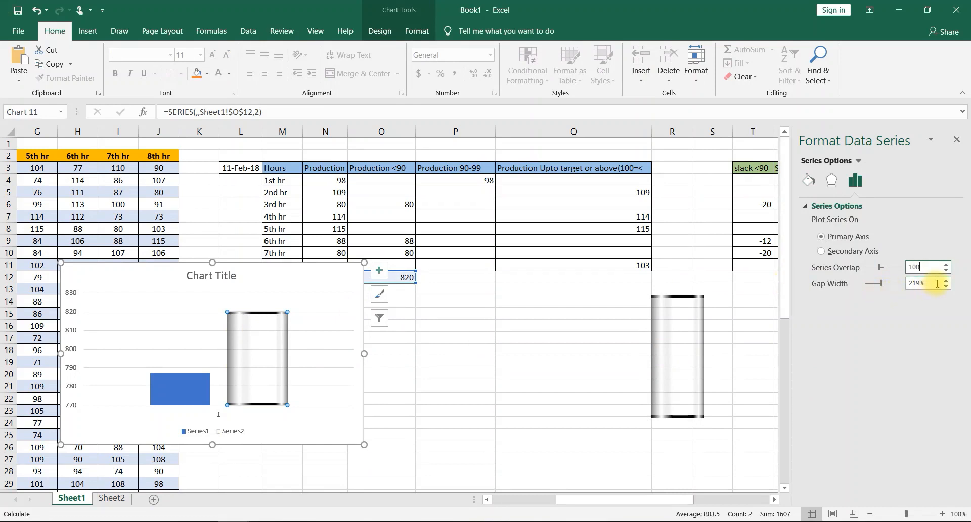
left_click(922, 283)
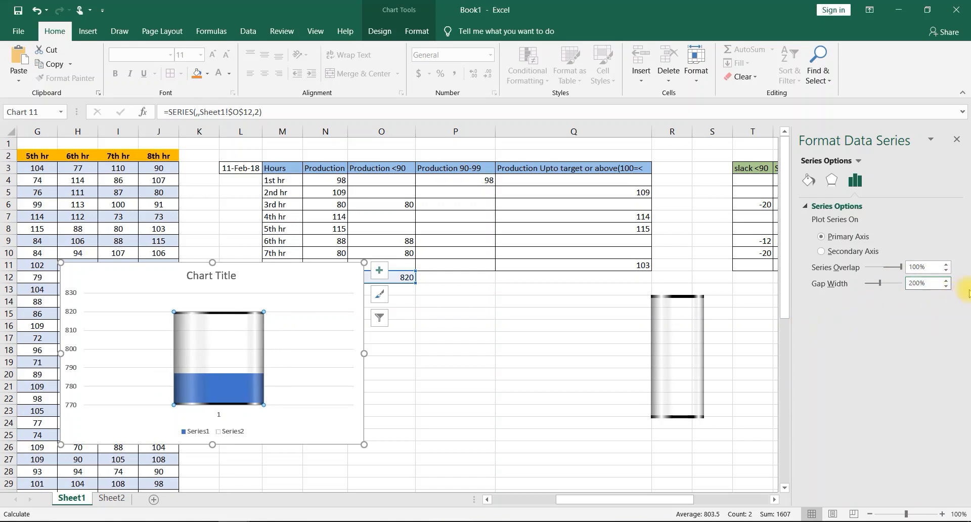
key("ctrl+a")
type("1")
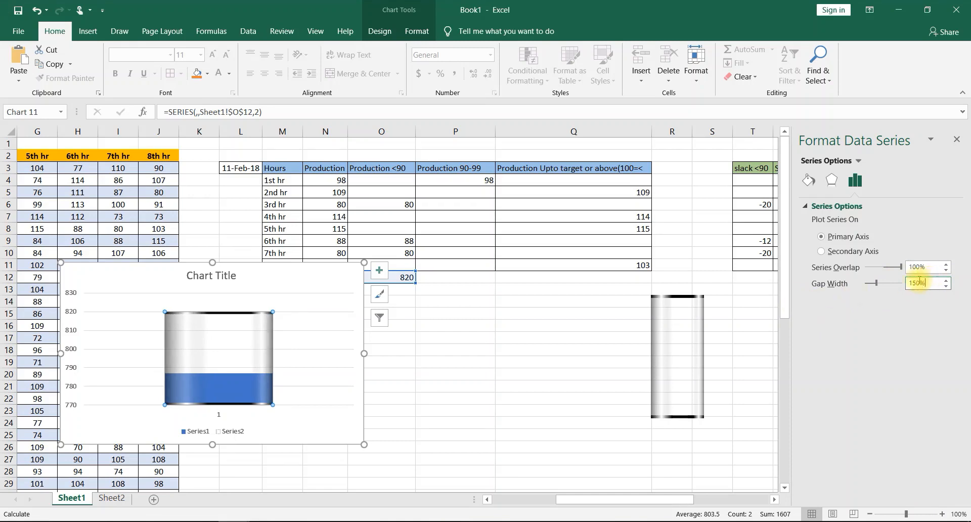
type("22")
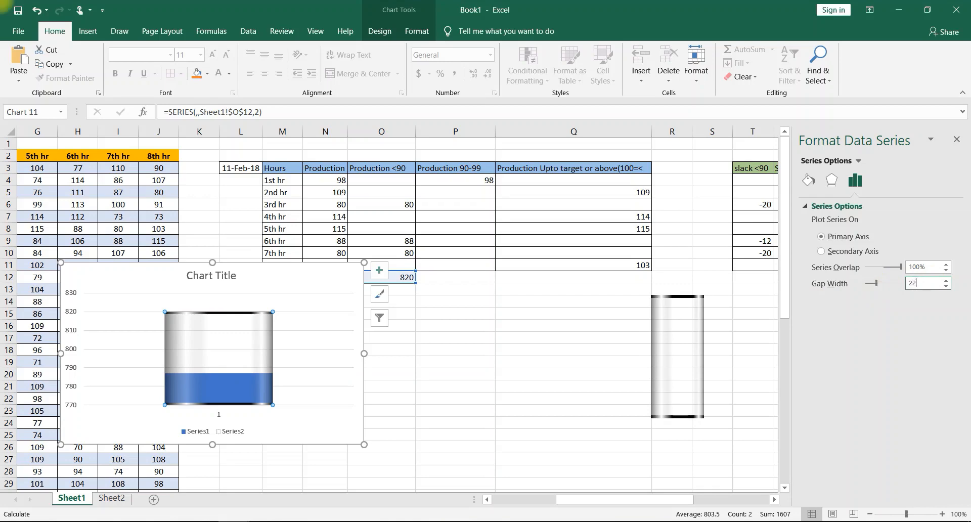
type("0")
key("Return")
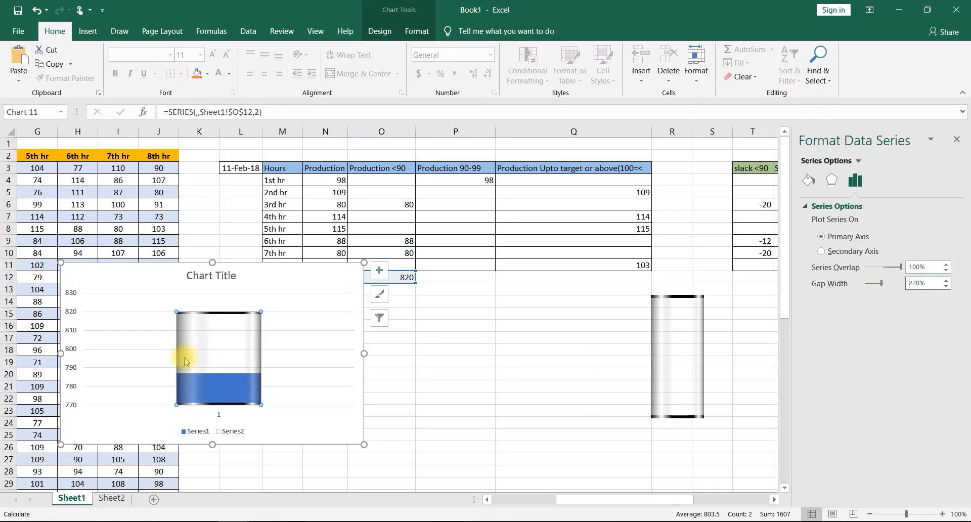
- Fix the new chart's vertical axis bounds at minimum 0 and maximum 820
left_click(67, 303)
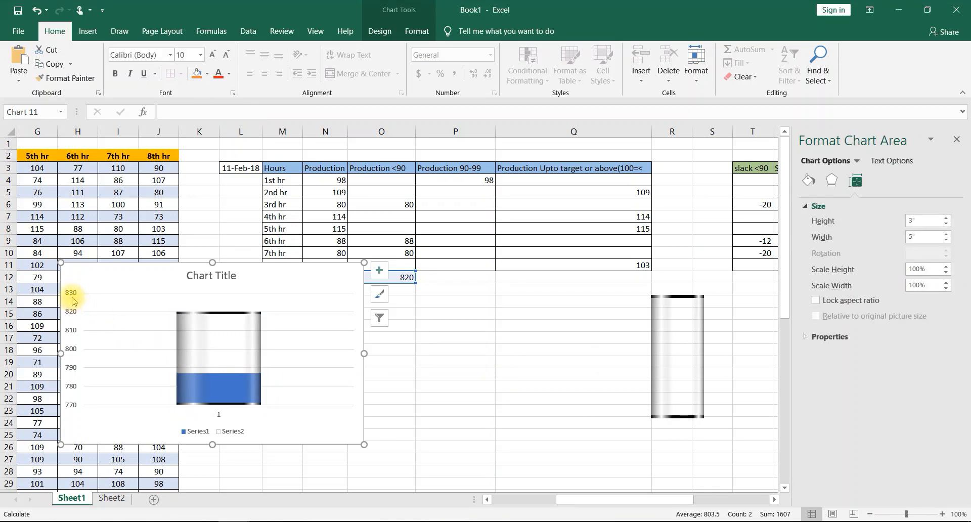
left_click(71, 299)
right_click(71, 300)
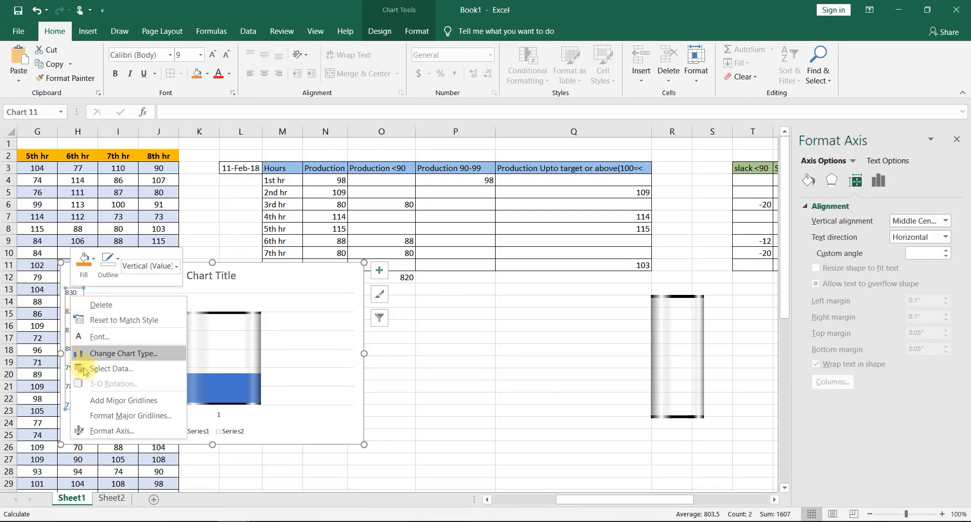
left_click(112, 431)
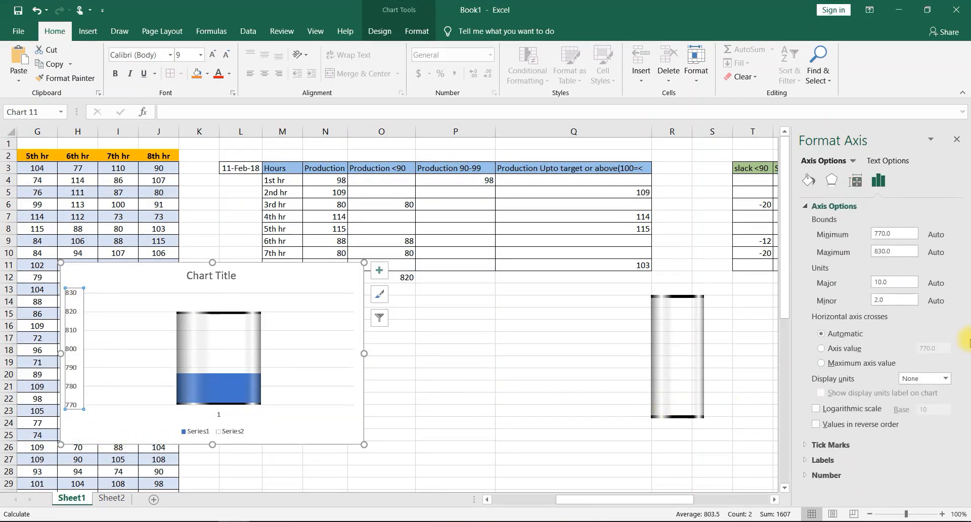
double_click(895, 236)
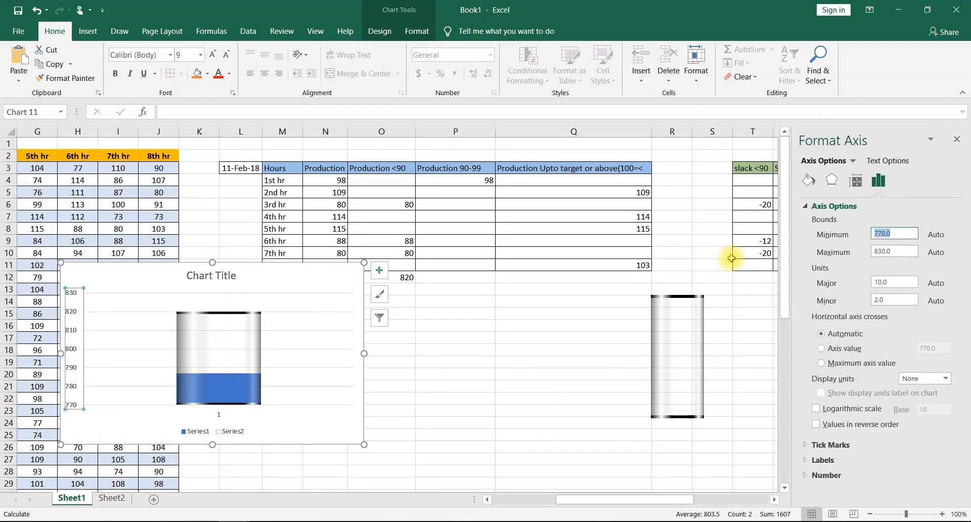
type("0")
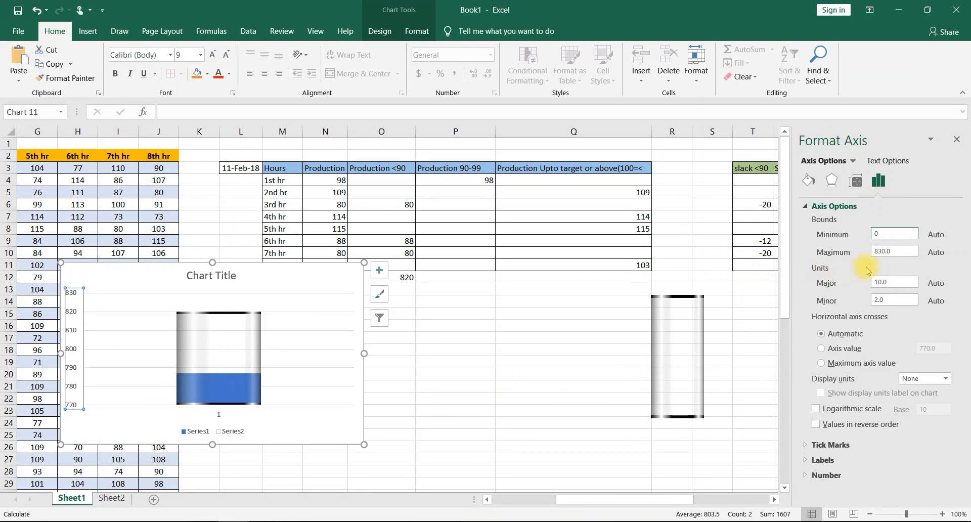
double_click(895, 251)
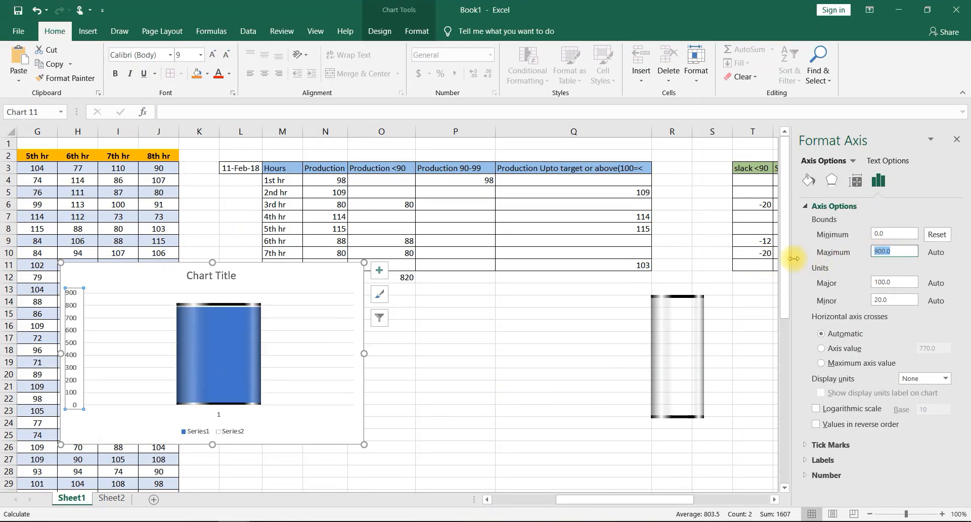
type("820")
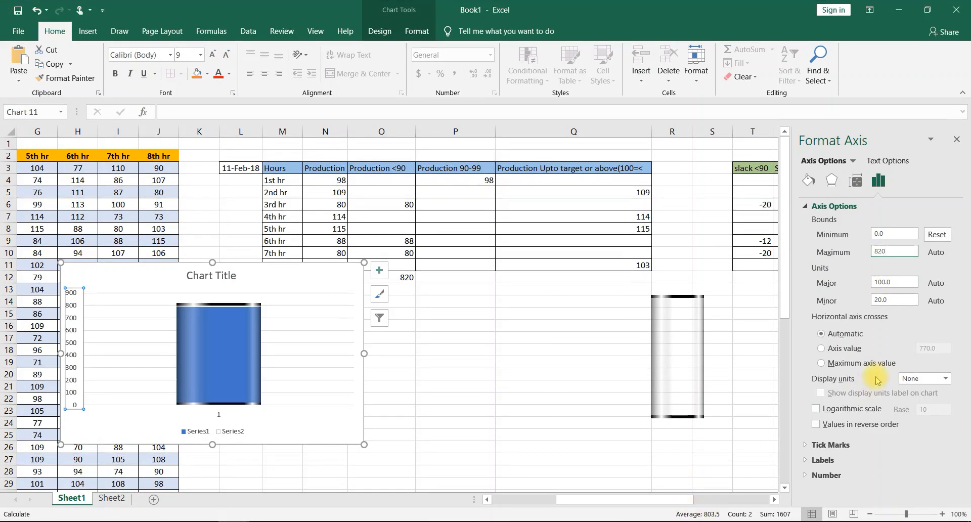
key("Return")
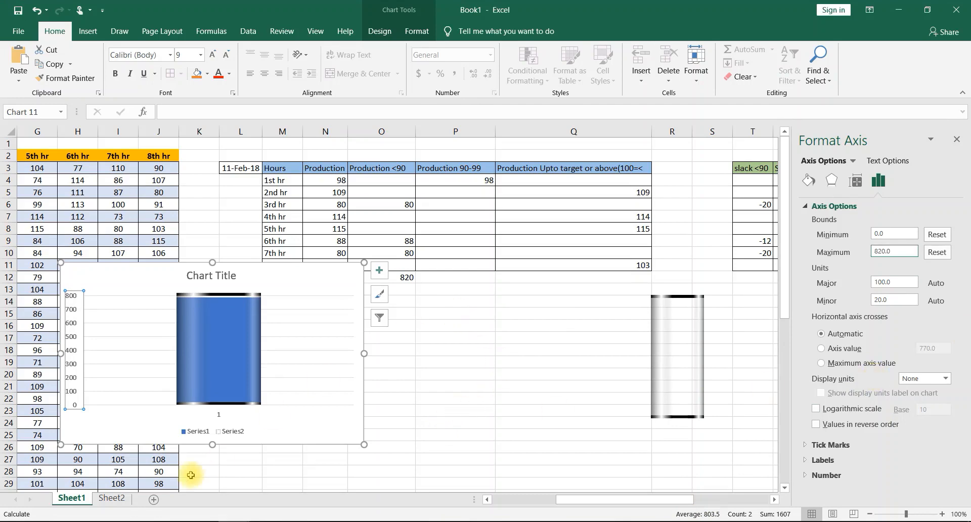
- Hide the axes, gridlines and legend of the total production chart, keeping only its title
left_click(382, 276)
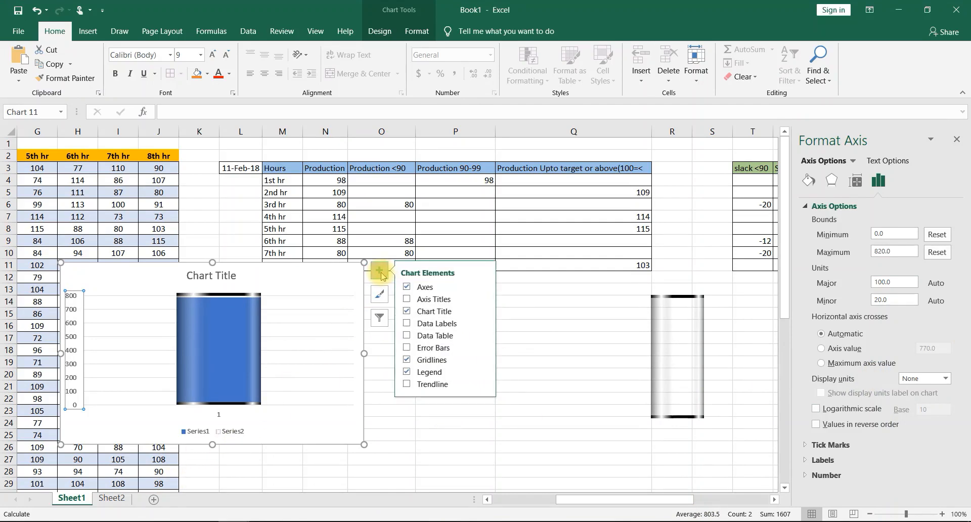
left_click(406, 299)
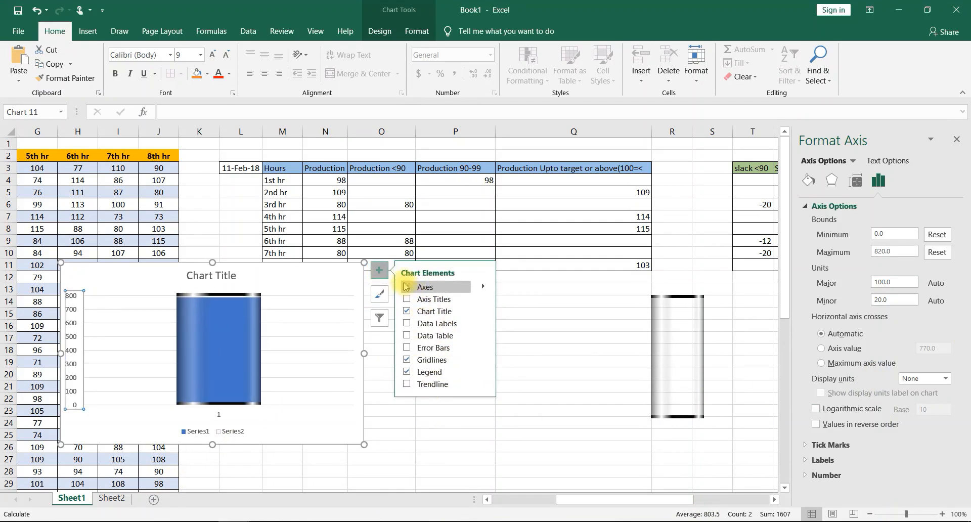
left_click(406, 287)
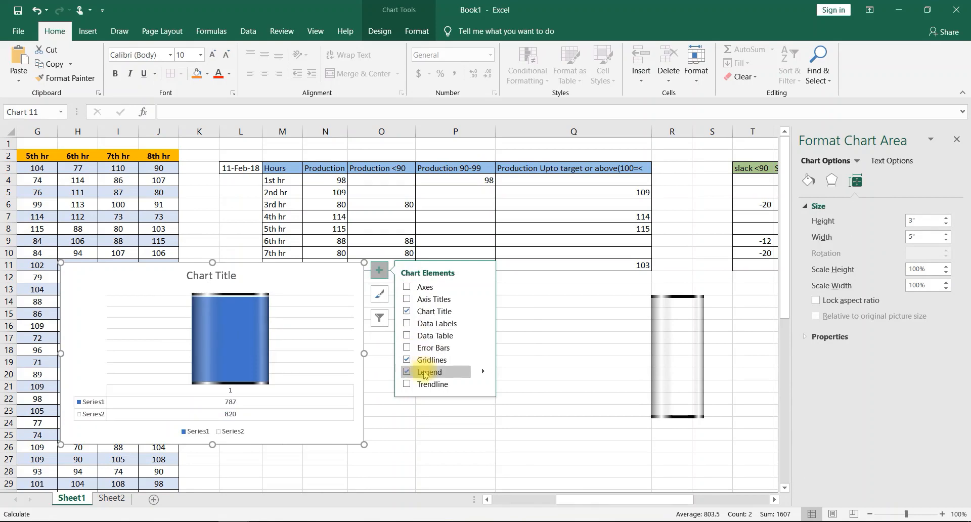
left_click(406, 361)
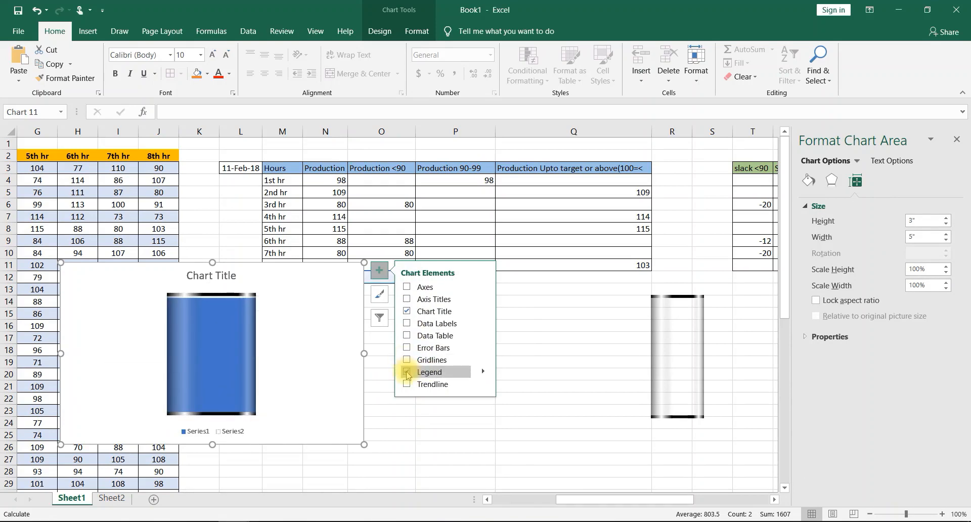
left_click(406, 373)
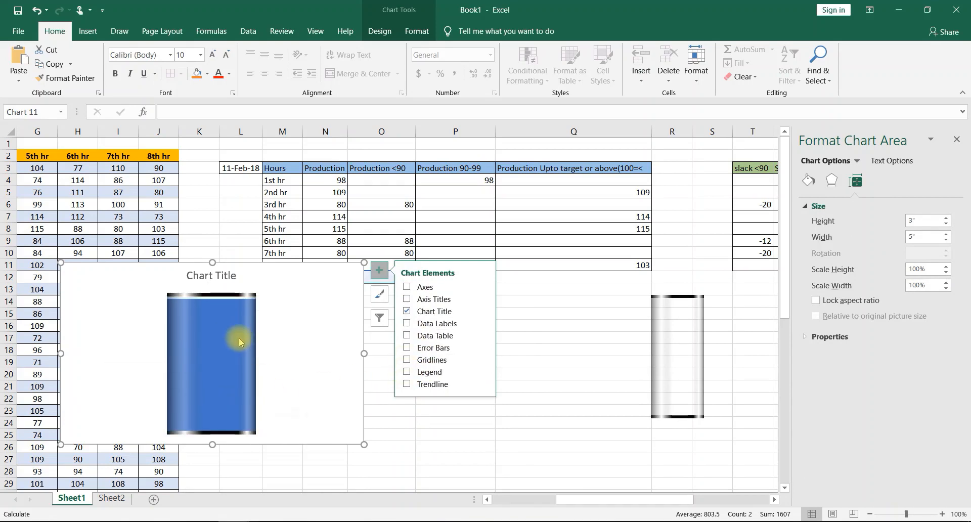
left_click(320, 277)
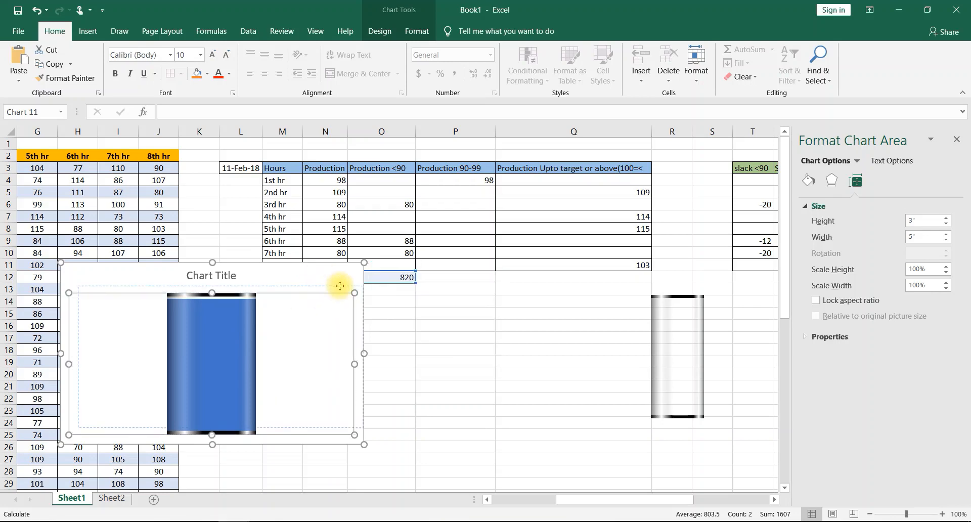
left_click(320, 277)
left_click(320, 277)
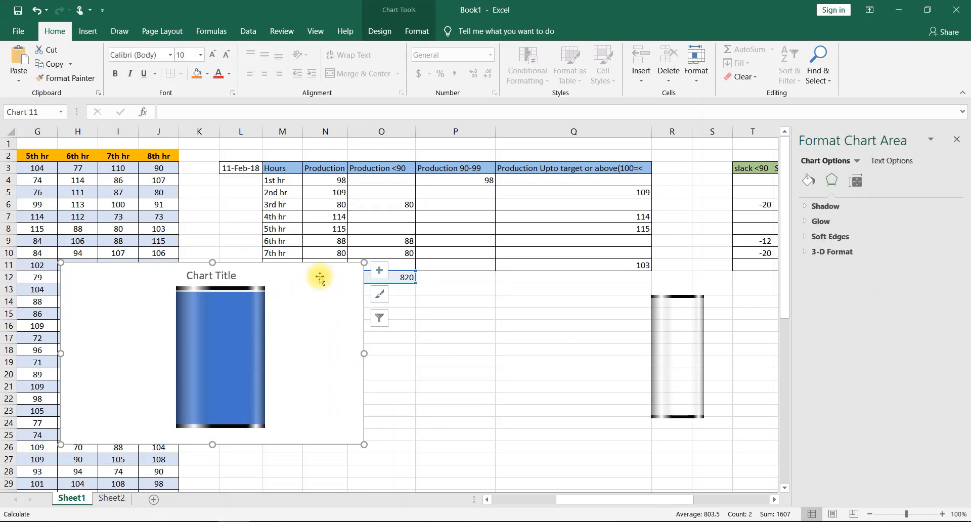
left_click(320, 276)
left_click(320, 277)
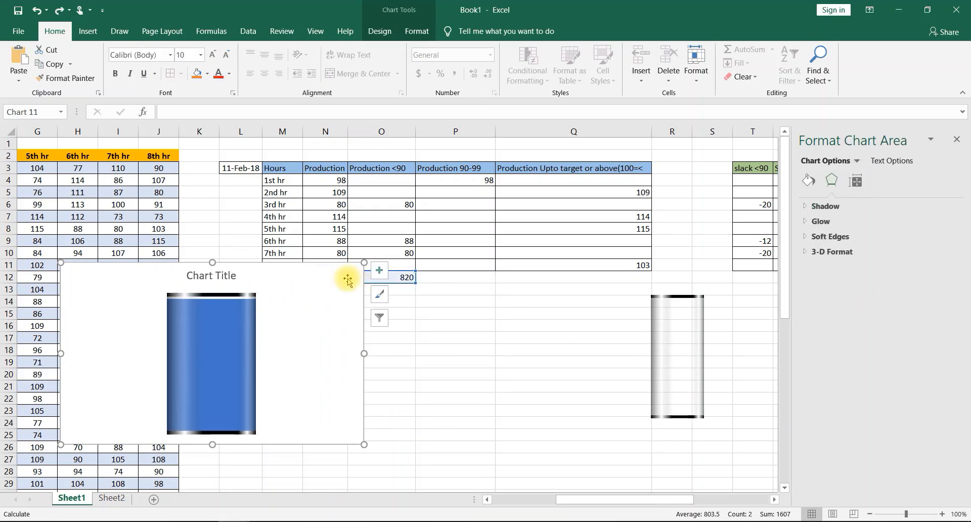
- Recolour the blue column with a custom orange-brown solid fill through its Series1 legend entry, showing the legend only for this change
left_click(379, 270)
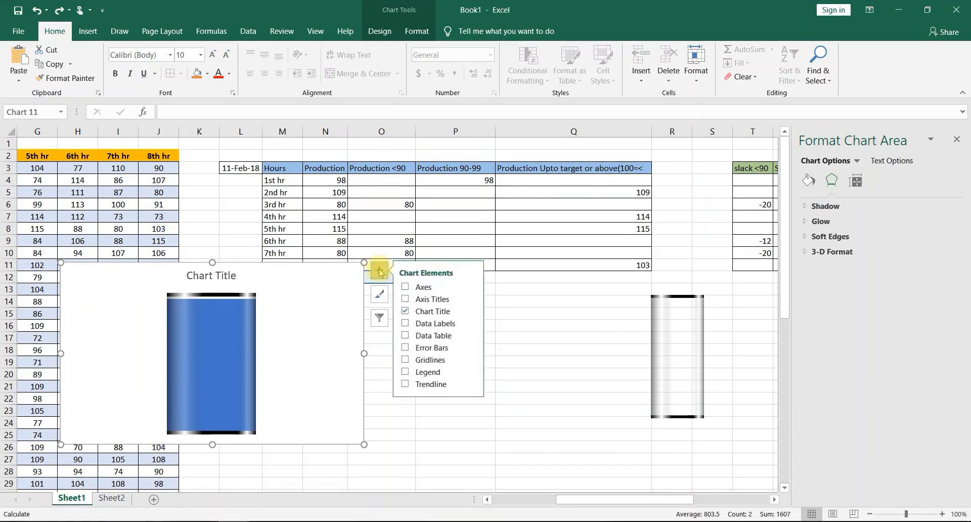
left_click(411, 374)
left_click(328, 357)
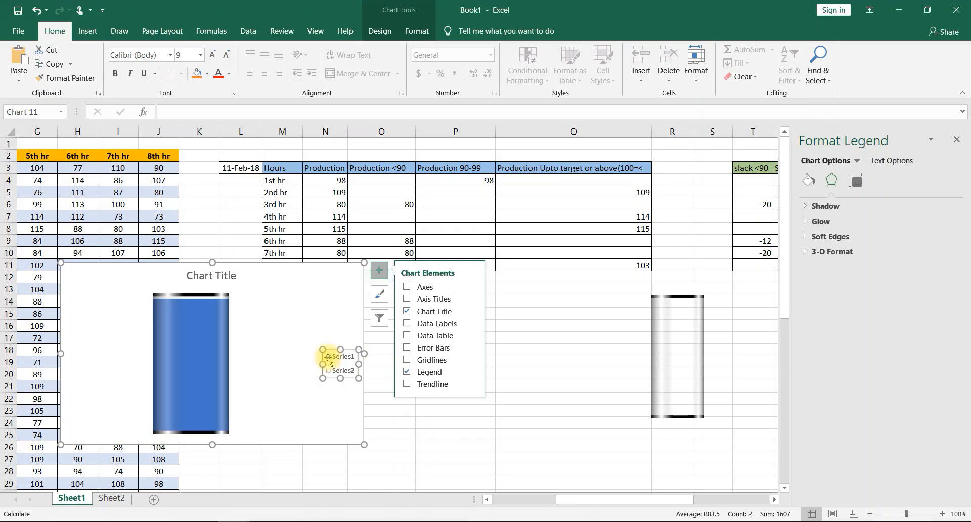
left_click(328, 357)
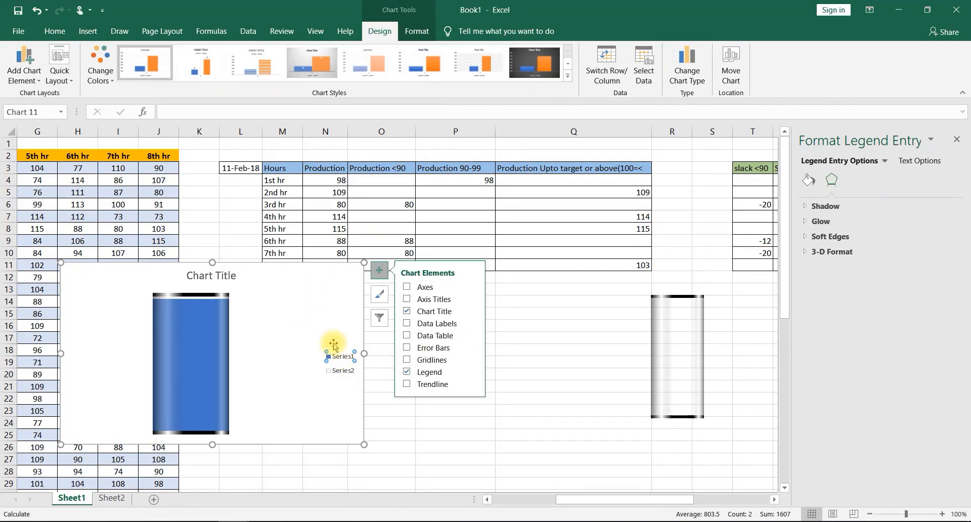
right_click(328, 360)
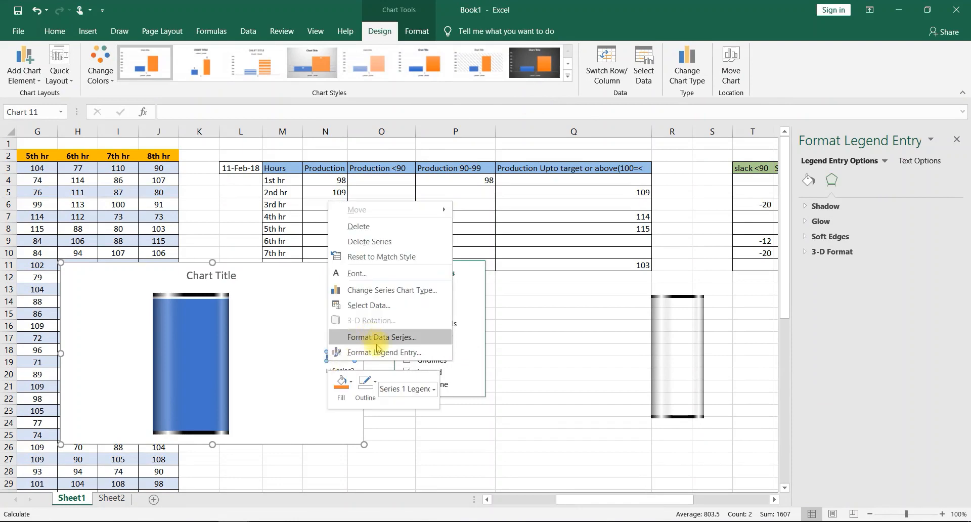
left_click(381, 353)
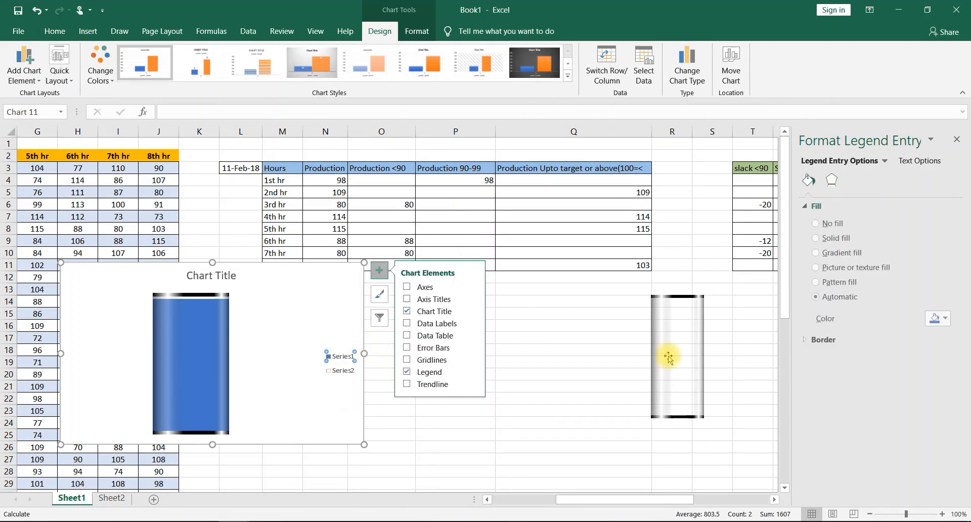
left_click(938, 318)
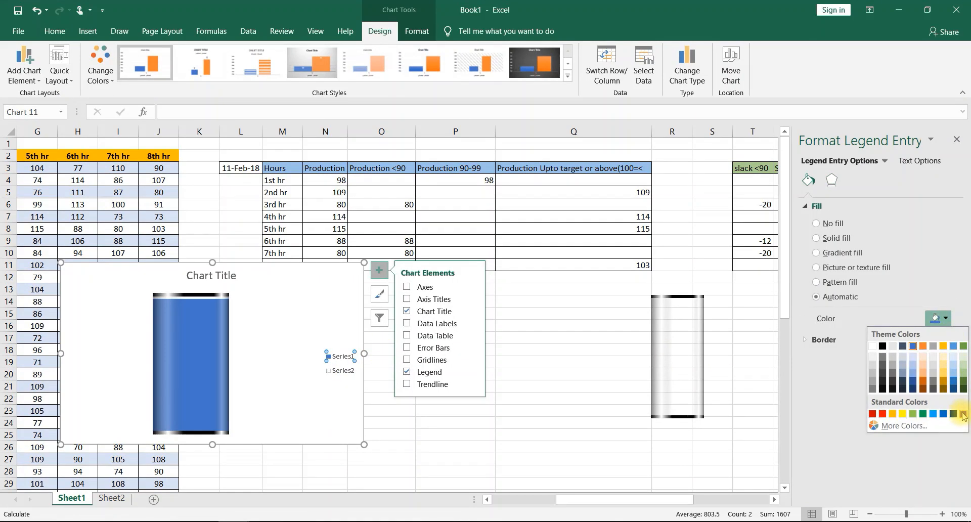
left_click(895, 425)
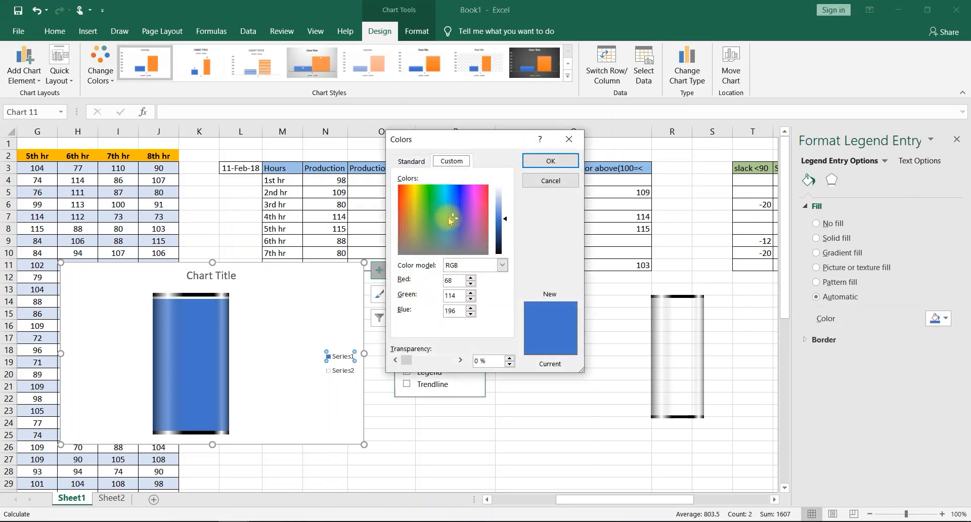
left_click_drag(455, 219, 405, 250)
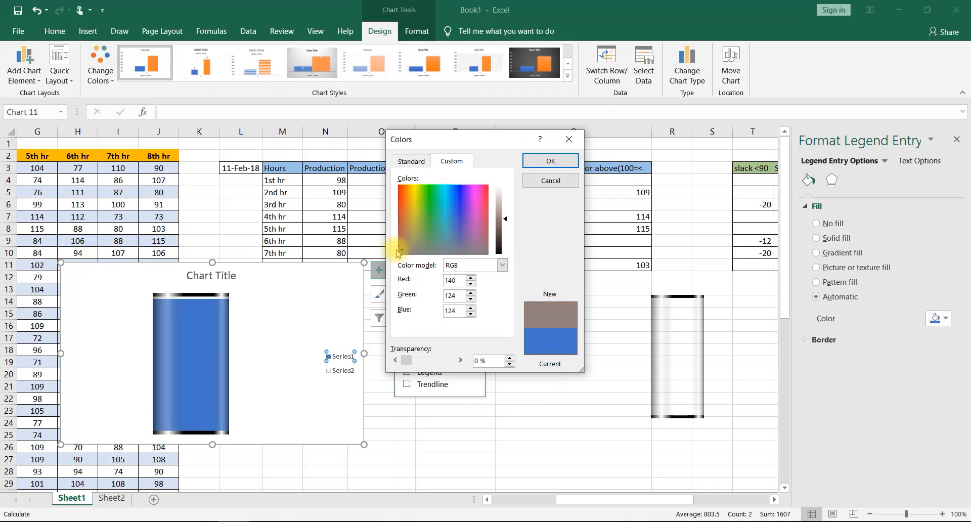
left_click_drag(398, 252, 405, 222)
left_click(555, 161)
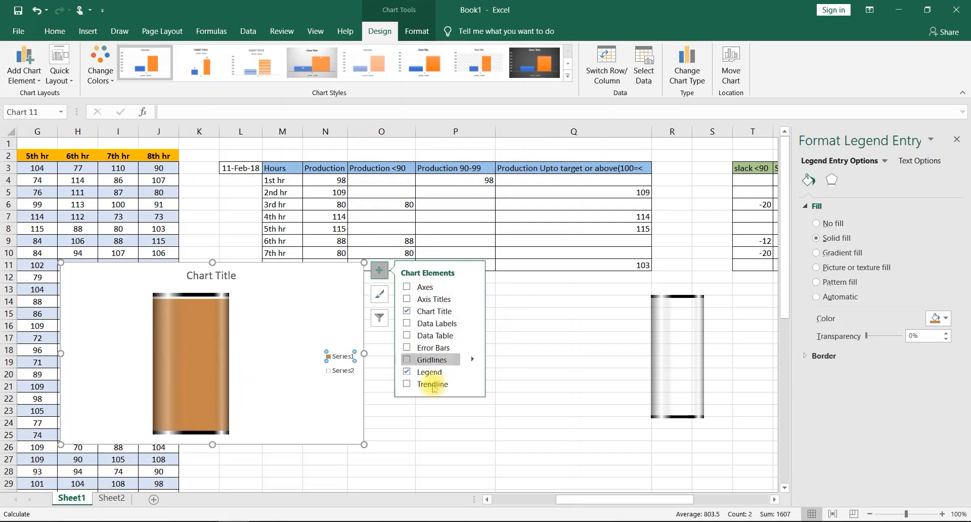
left_click(407, 372)
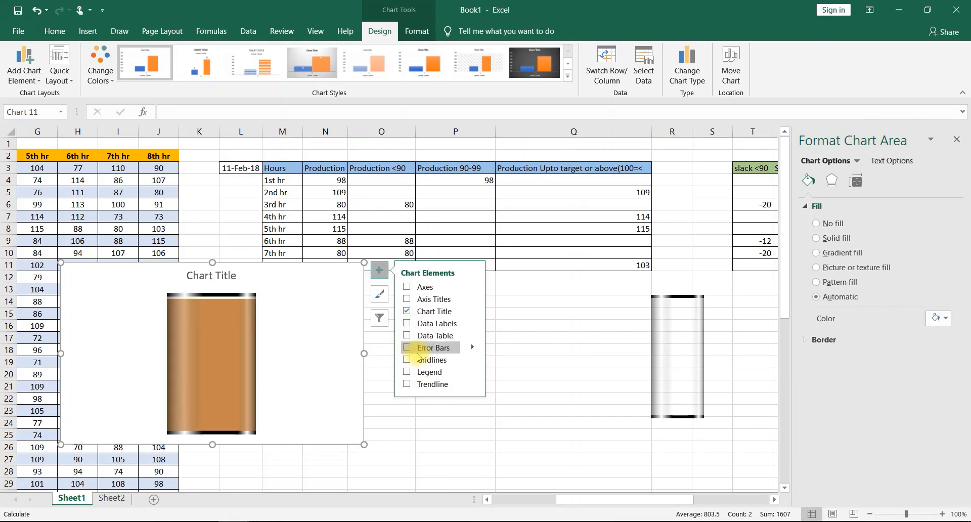
- Add data labels to the chart and delete the label of the Series2 cylinder
left_click(408, 324)
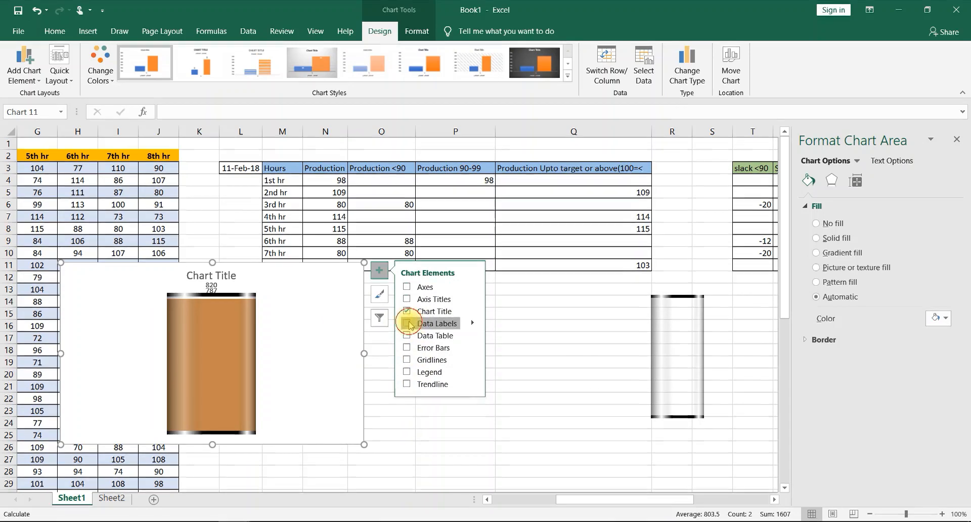
left_click(211, 281)
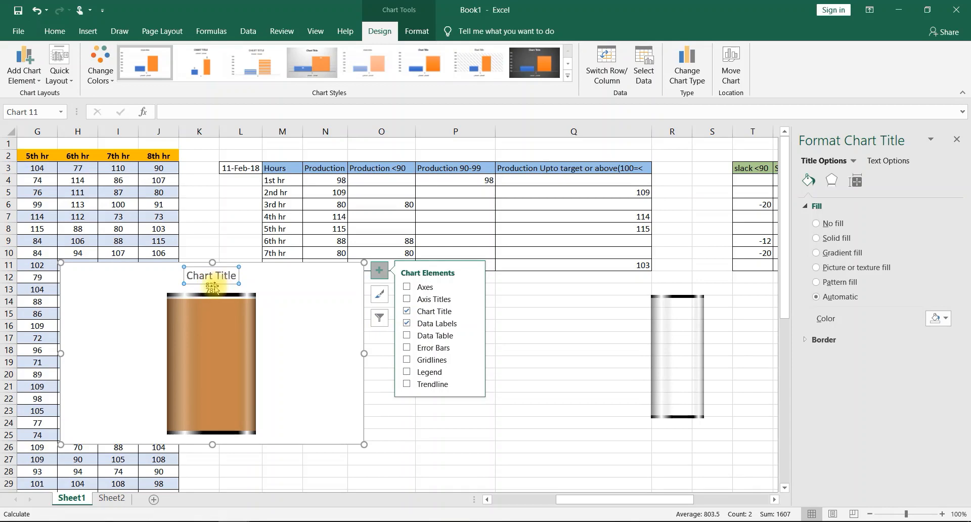
left_click(209, 286)
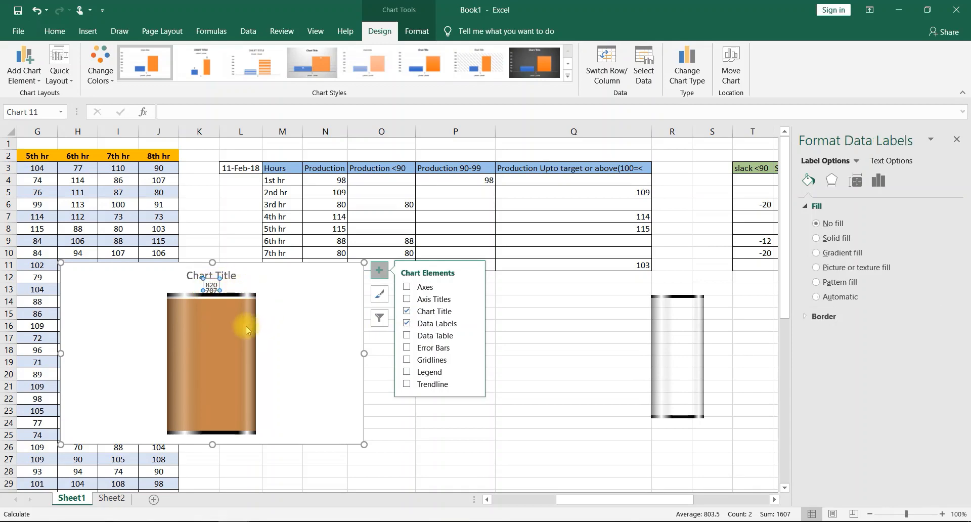
mouse_move(245, 328)
key("Delete")
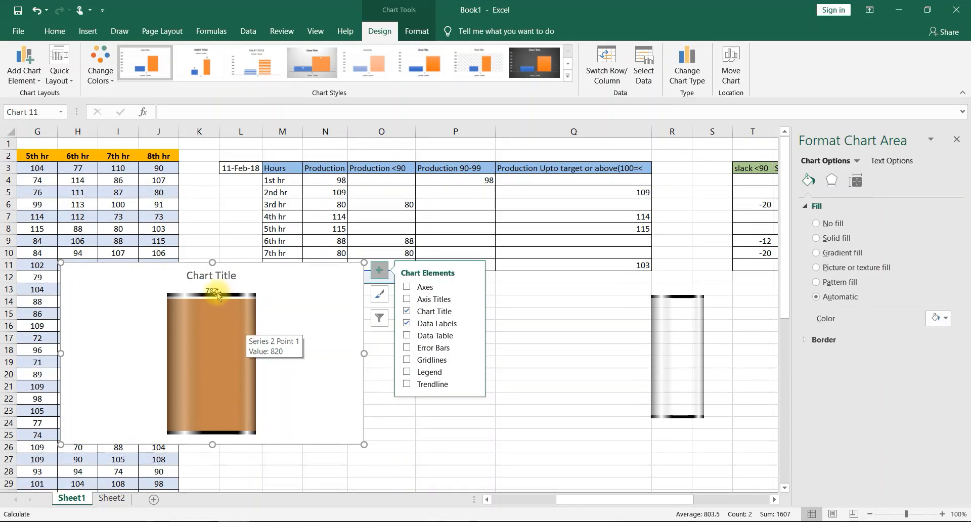
- Set the label position of the remaining Series1 data label to Center
left_click(211, 294)
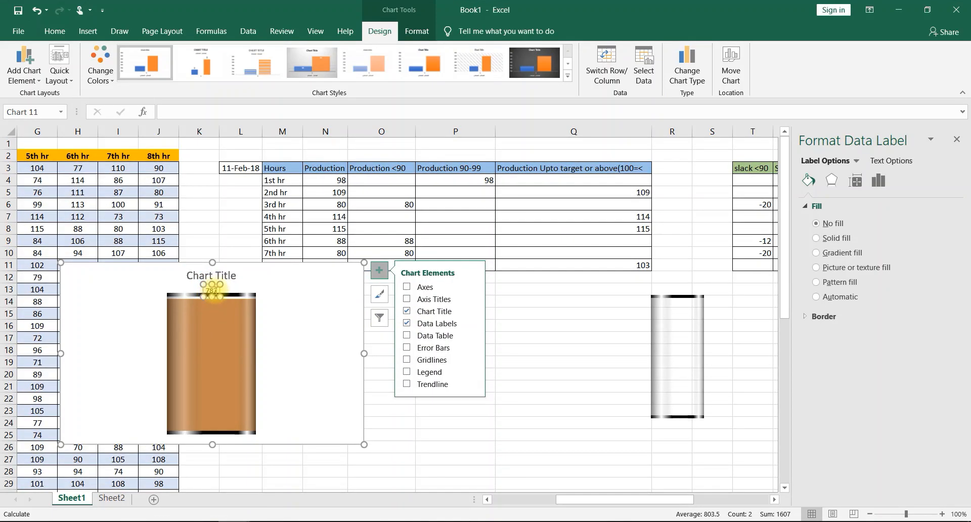
right_click(215, 292)
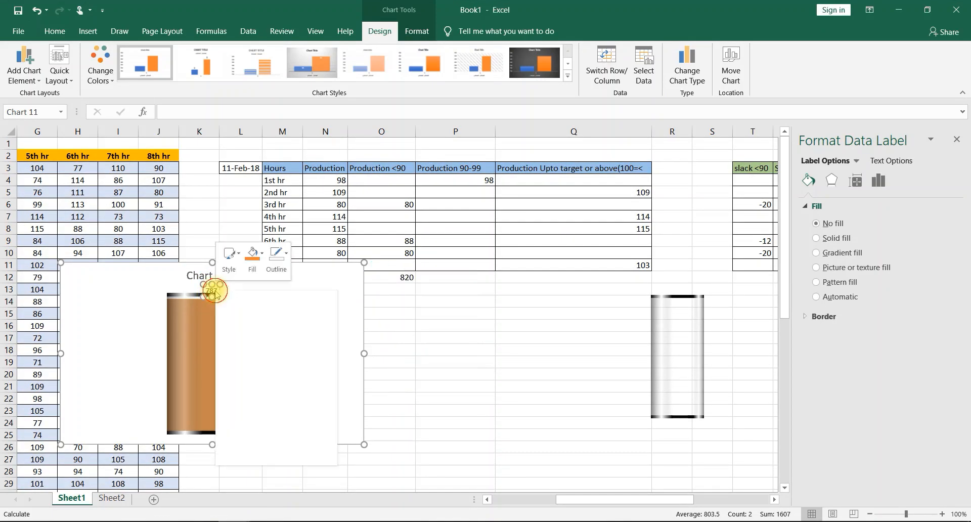
left_click(190, 331)
left_click(216, 287)
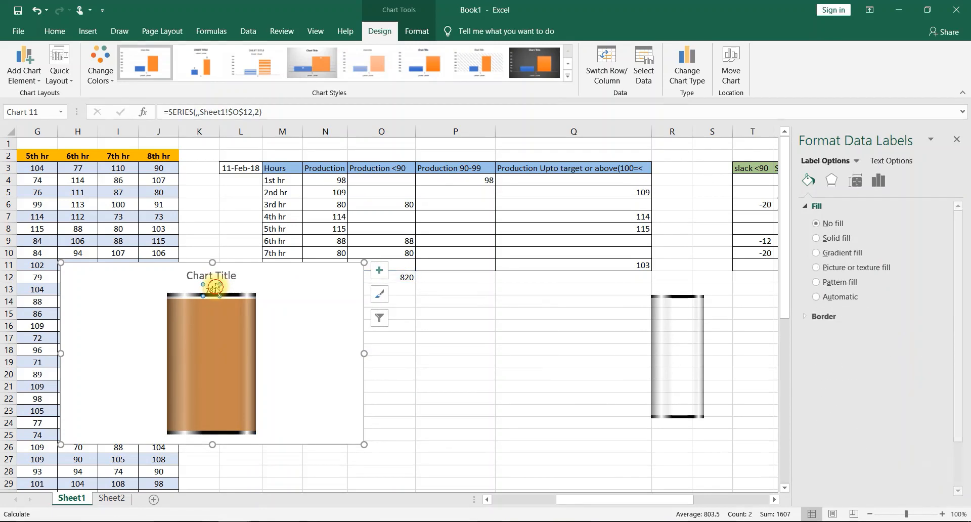
right_click(215, 291)
left_click(278, 424)
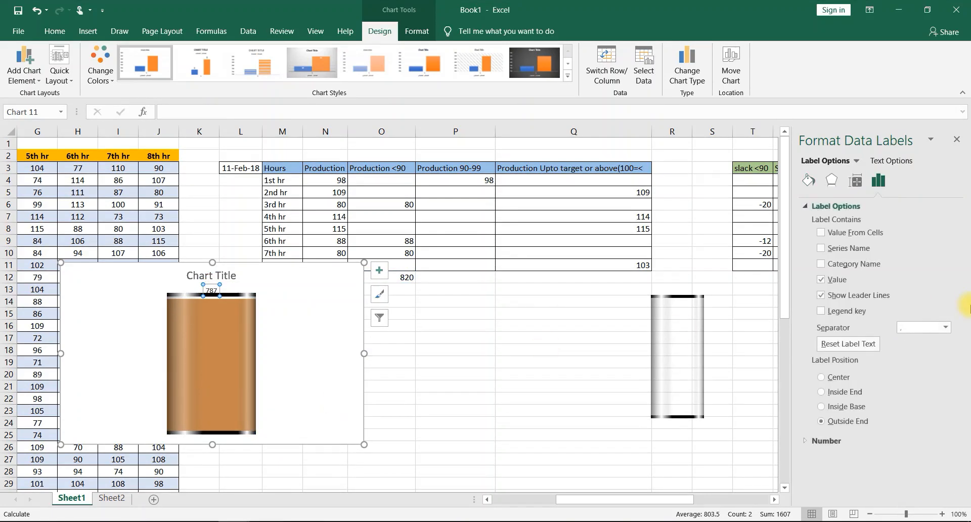
left_click(829, 377)
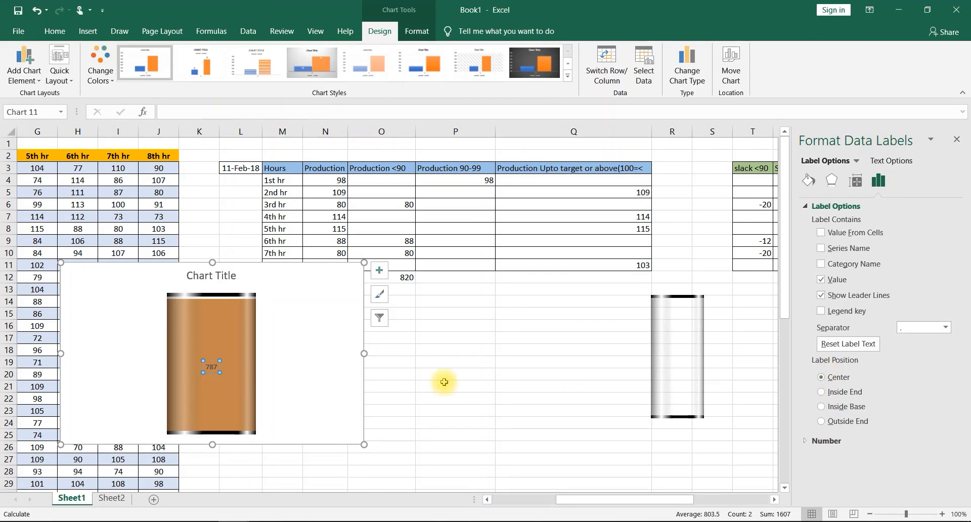
- Set the centred data label's font size to 14 and its font colour to Automatic
left_click(205, 365)
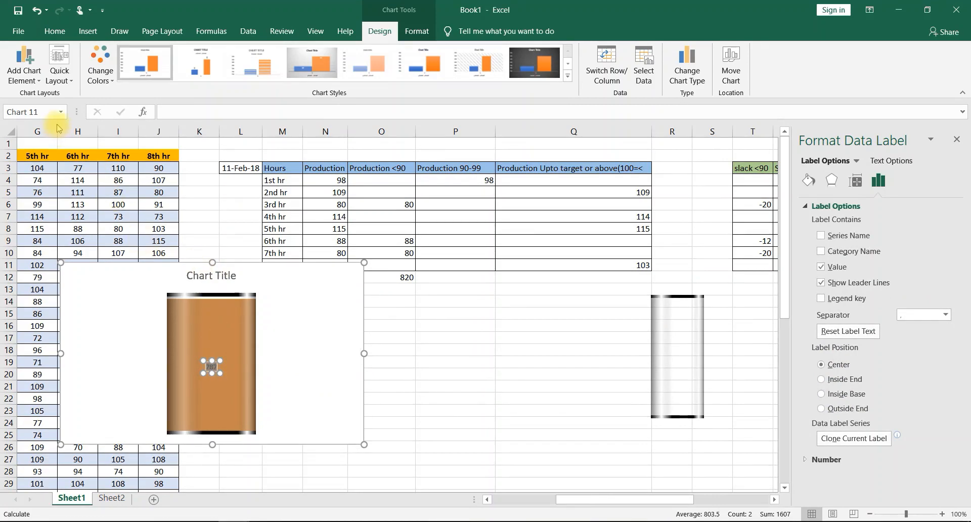
left_click(54, 31)
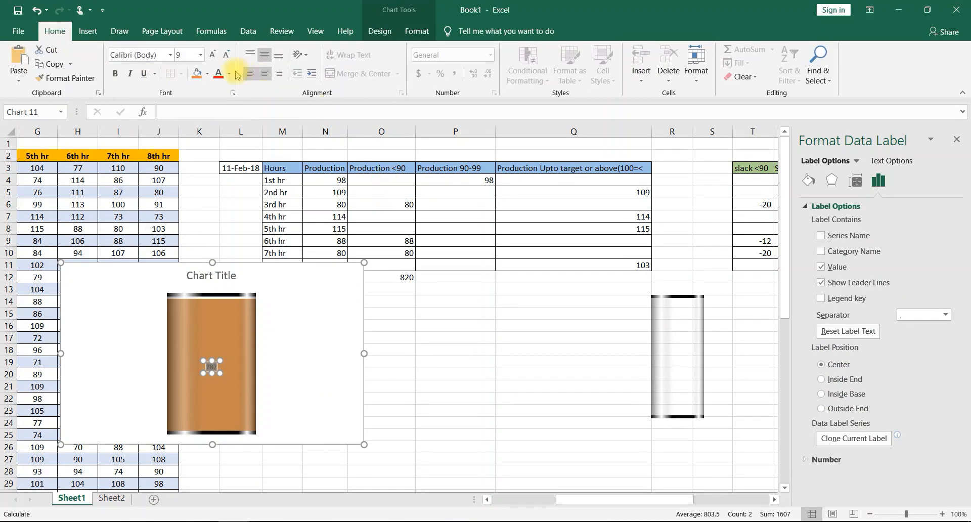
left_click(213, 55)
left_click(212, 54)
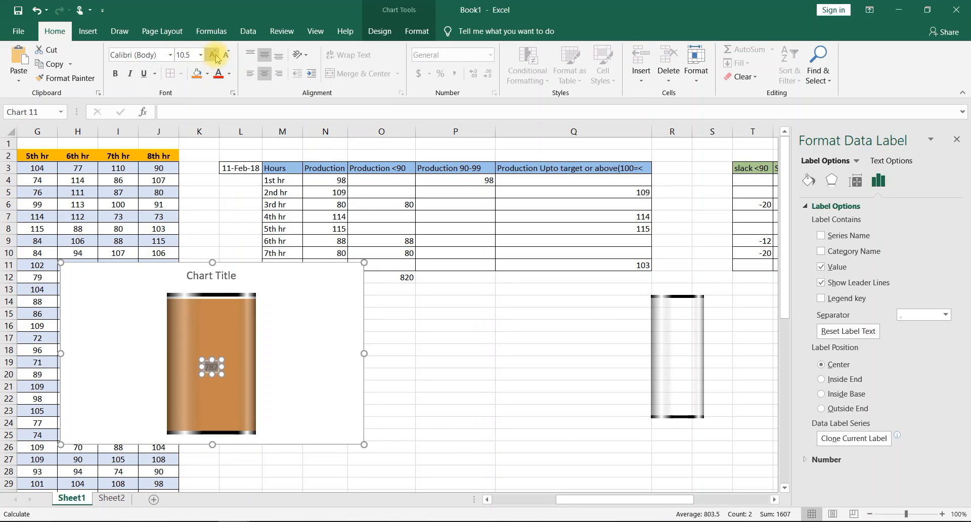
left_click(214, 56)
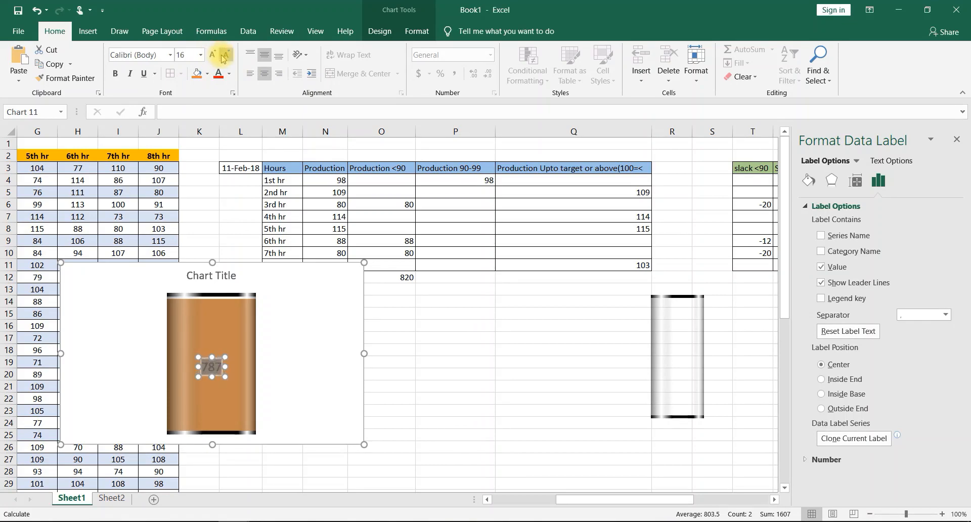
left_click(224, 55)
left_click(229, 73)
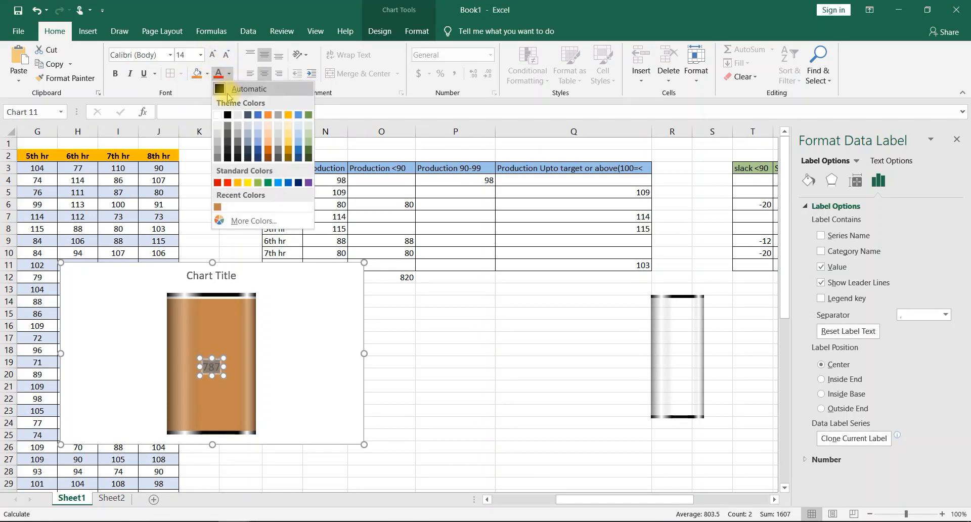
left_click(228, 92)
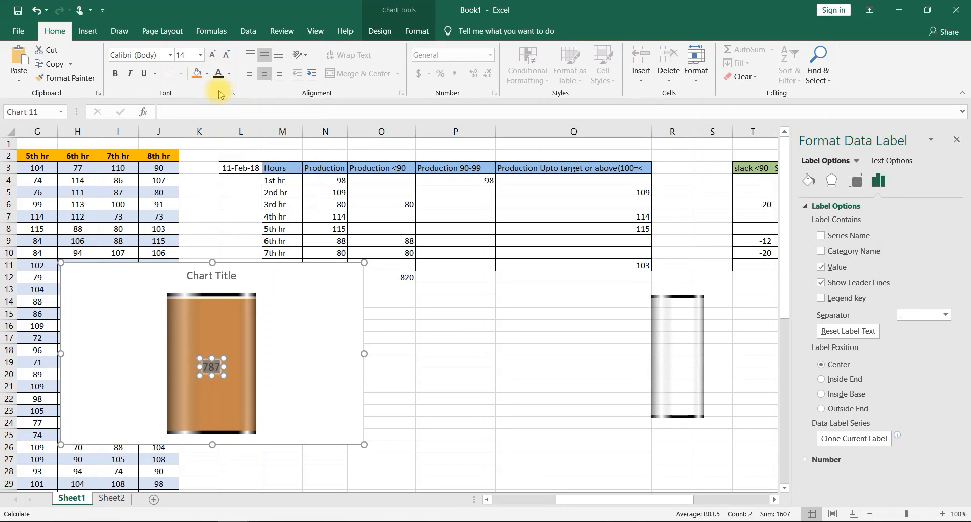
left_click(273, 371)
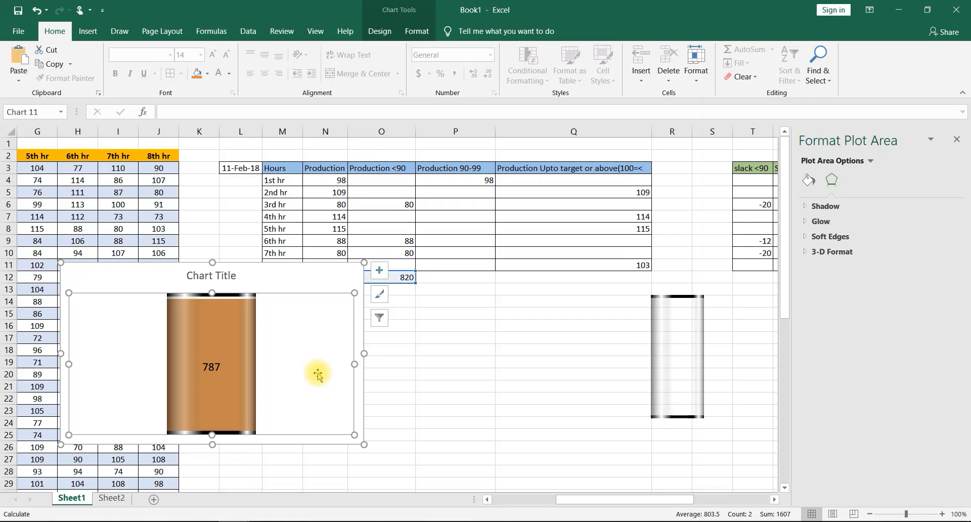
- Replace the orange-brown cylinder chart's title with "Daily Production"
left_click(211, 276)
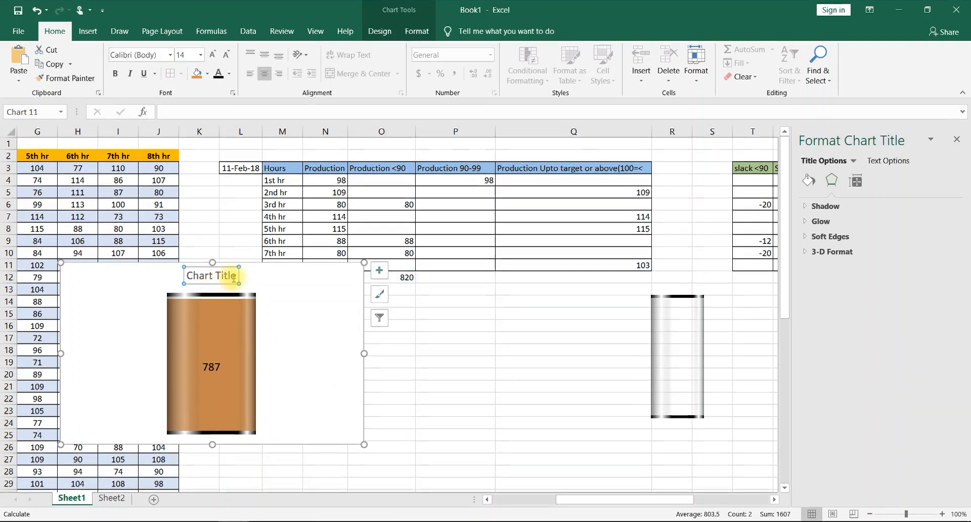
left_click_drag(238, 276, 163, 279)
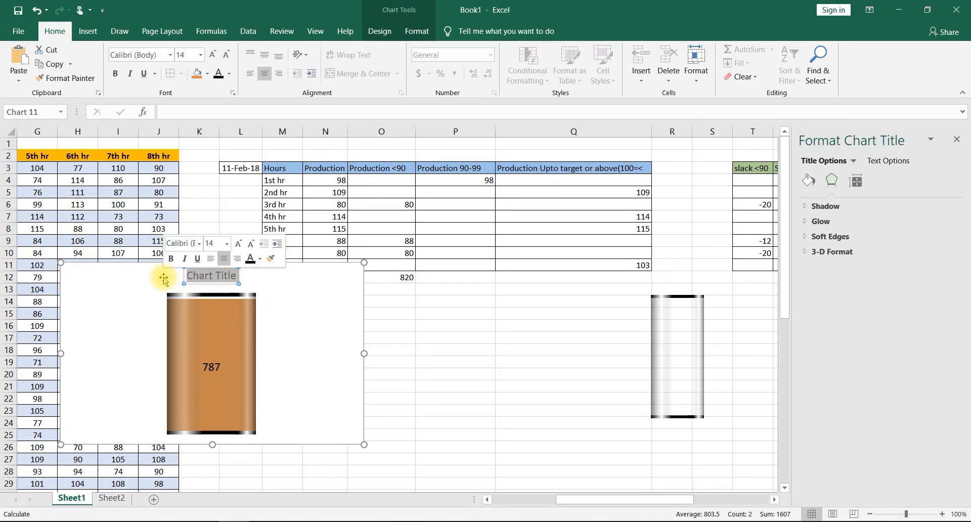
type("Dail")
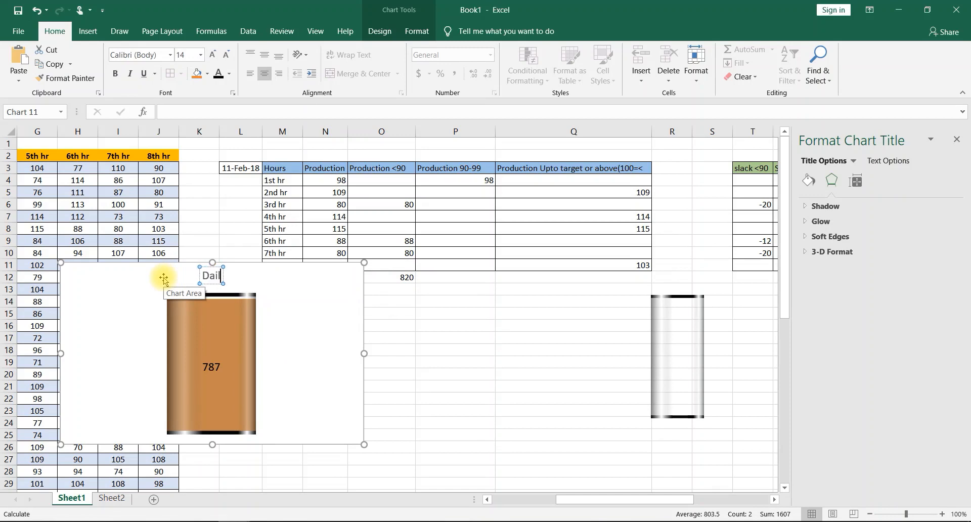
type("y Production")
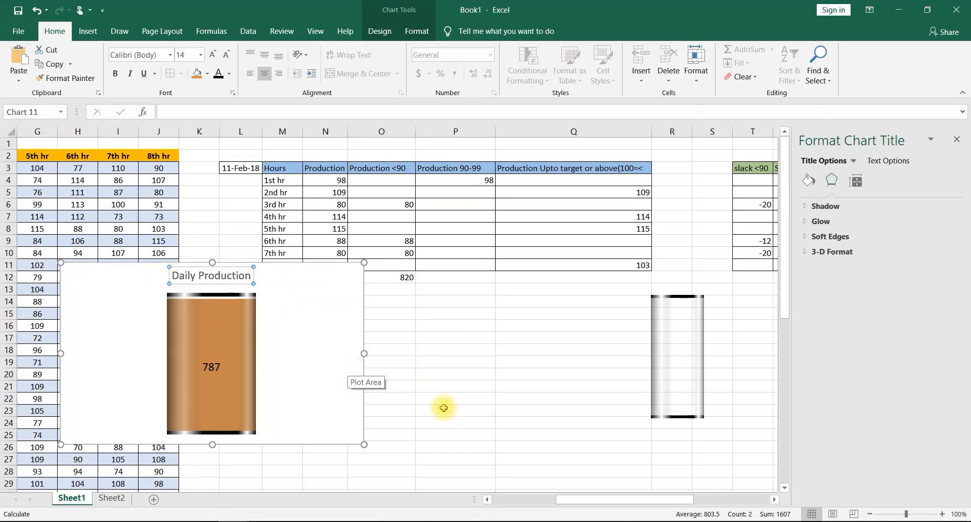
left_click(489, 411)
- Move the Daily Production chart from Sheet1 to Sheet2, placing it at cell T9 beside the Slack & Surplus chart
left_click(287, 293)
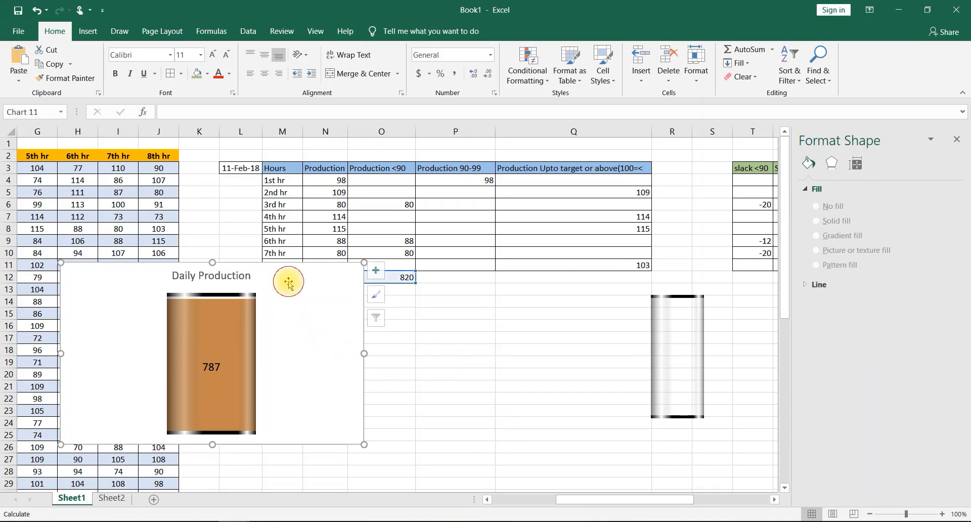
key("Delete")
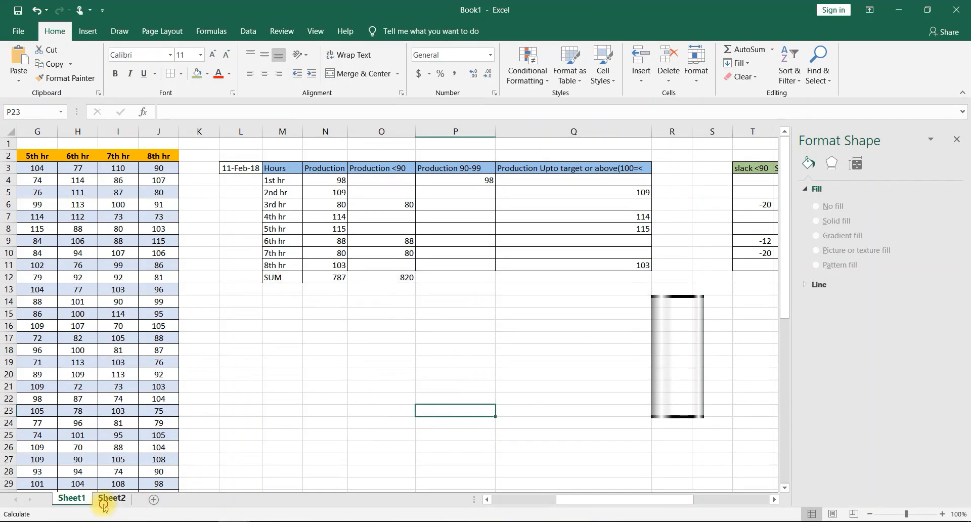
left_click(109, 498)
left_click_drag(500, 490, 644, 503)
left_click(754, 347)
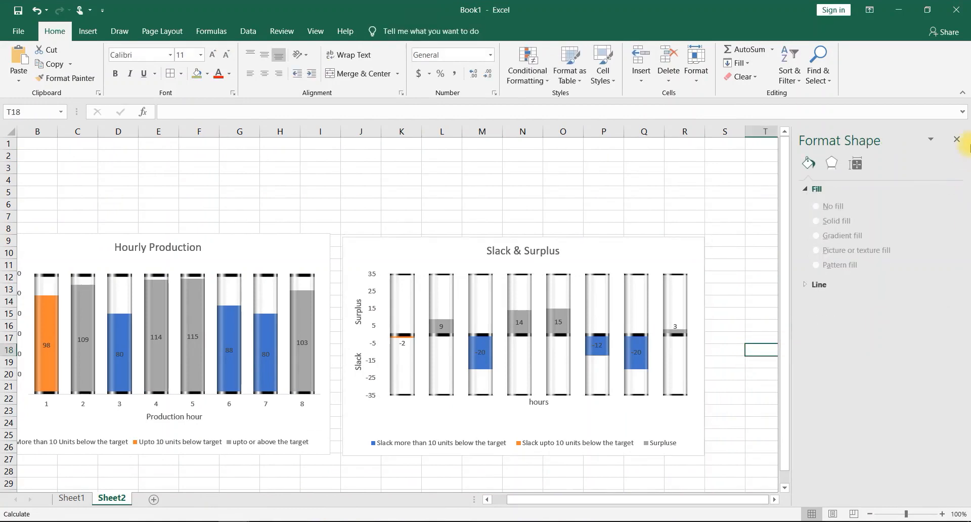
left_click(961, 143)
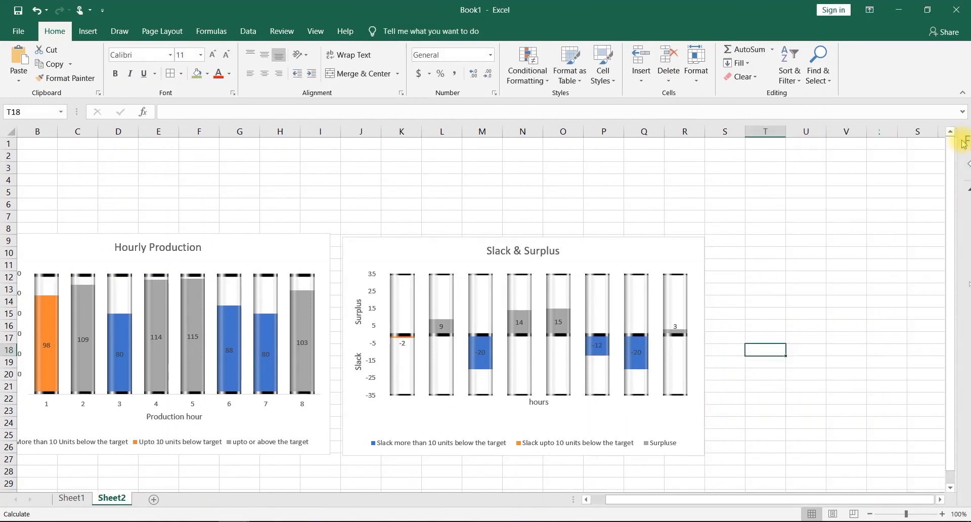
left_click(759, 246)
key("ctrl+v")
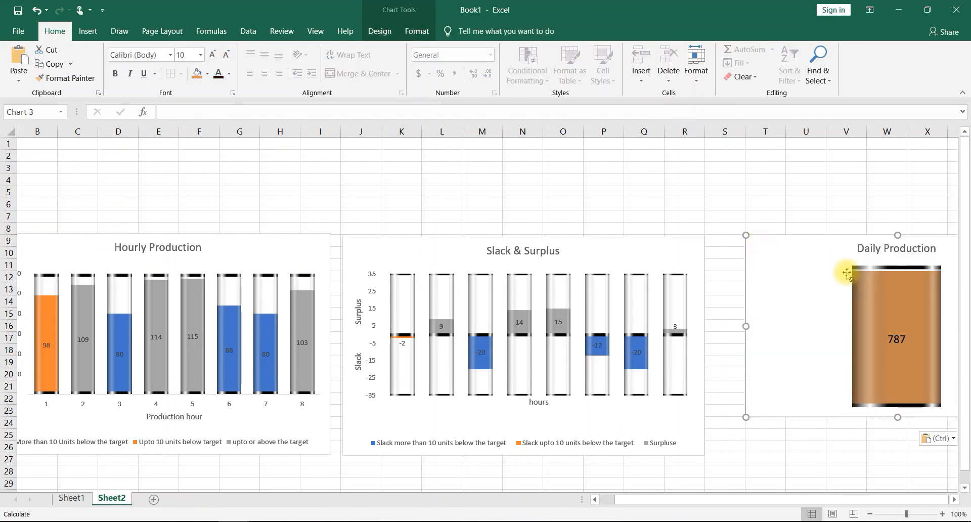
- Shift the Daily Production chart closer to the Slack & Surplus chart and narrow it from its left edge
left_click(797, 288)
left_click_drag(796, 288, 801, 287)
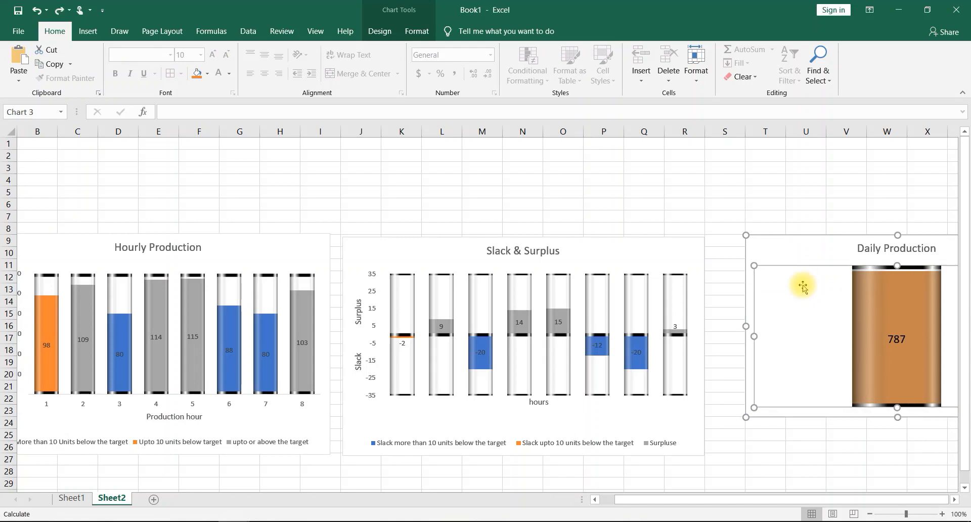
left_click(837, 244)
left_click_drag(837, 244, 803, 247)
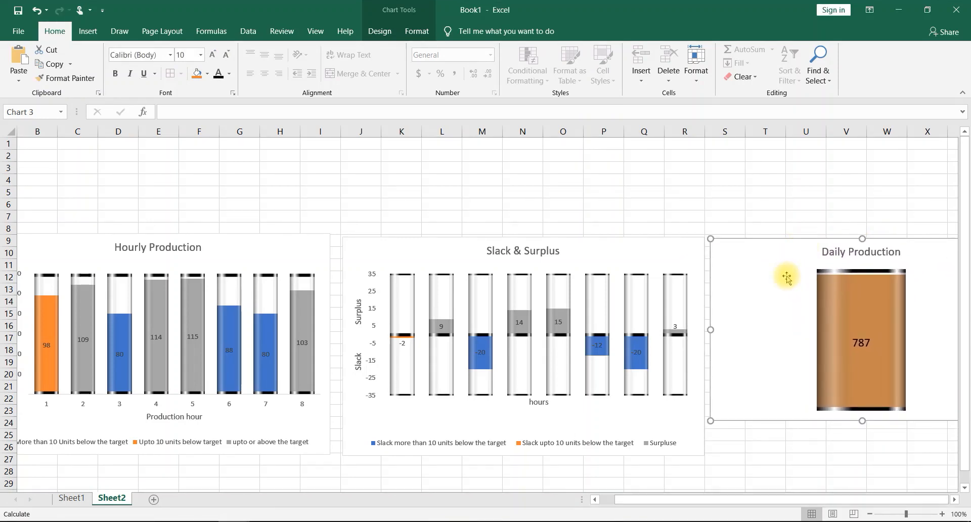
left_click_drag(710, 330, 745, 329)
left_click(841, 330)
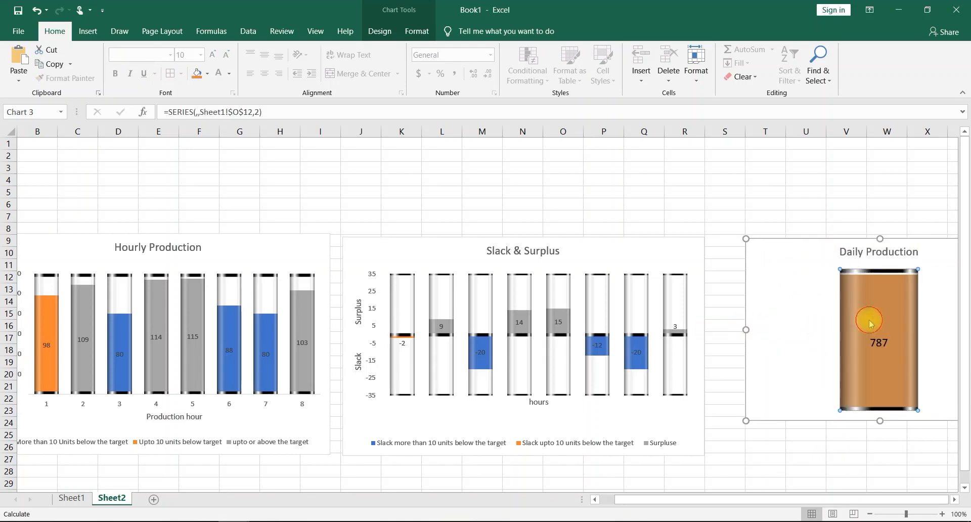
- Adjust the width of the Daily Production chart's plot area by moving its left edge inward
left_click(933, 302)
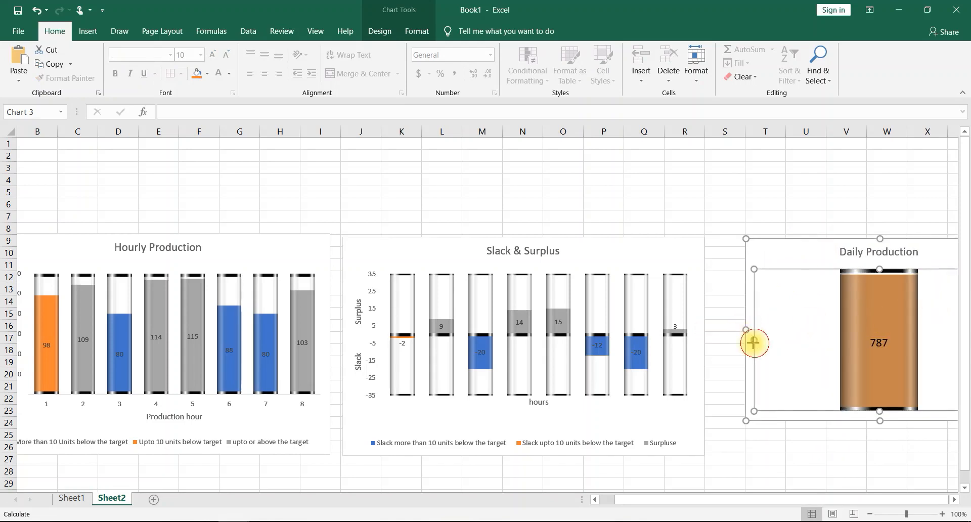
left_click_drag(753, 342, 704, 343)
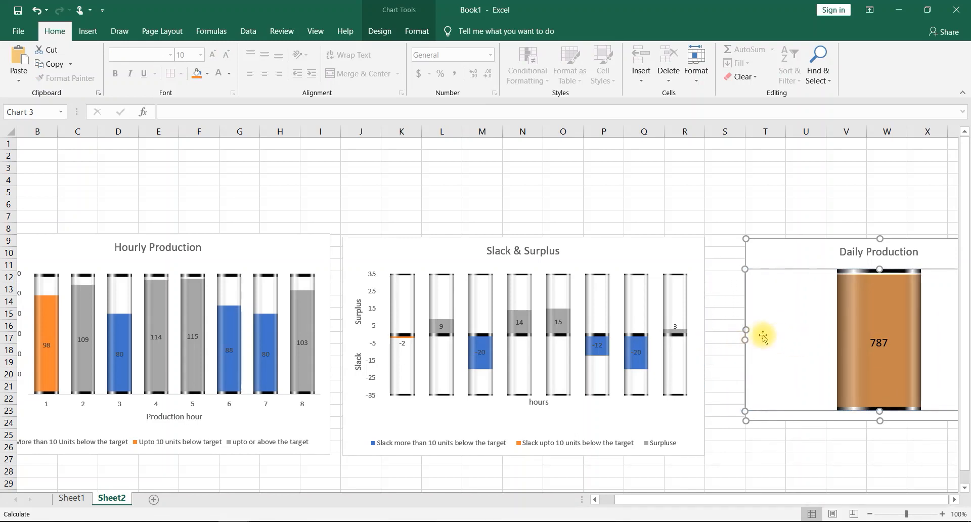
key("ctrl+z")
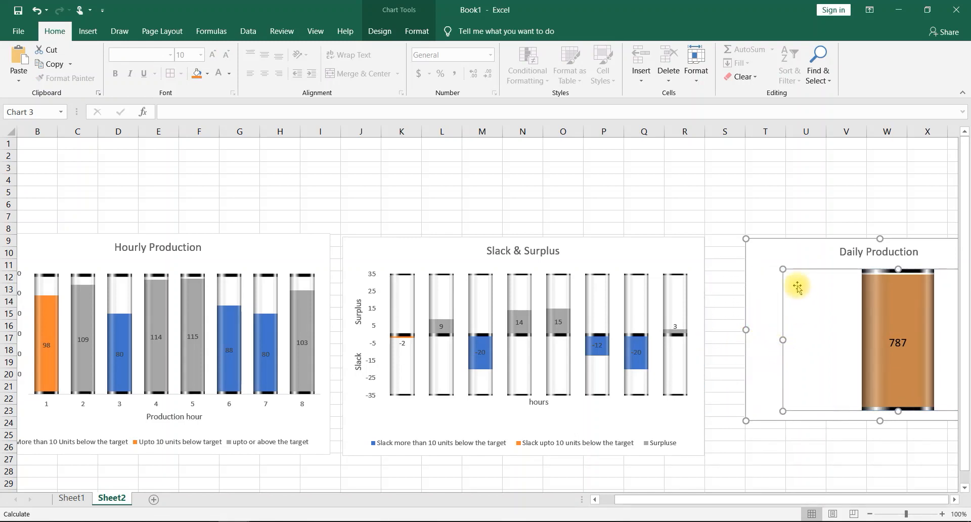
- Narrow the Daily Production chart from both sides and place it just beside the Slack & Surplus chart with a small gap
left_click_drag(791, 253, 765, 257)
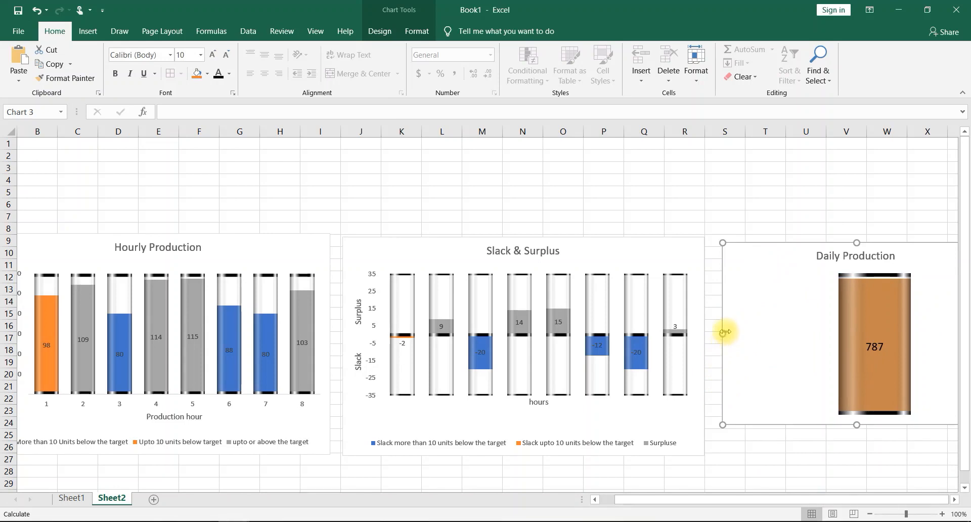
left_click_drag(723, 333, 772, 333)
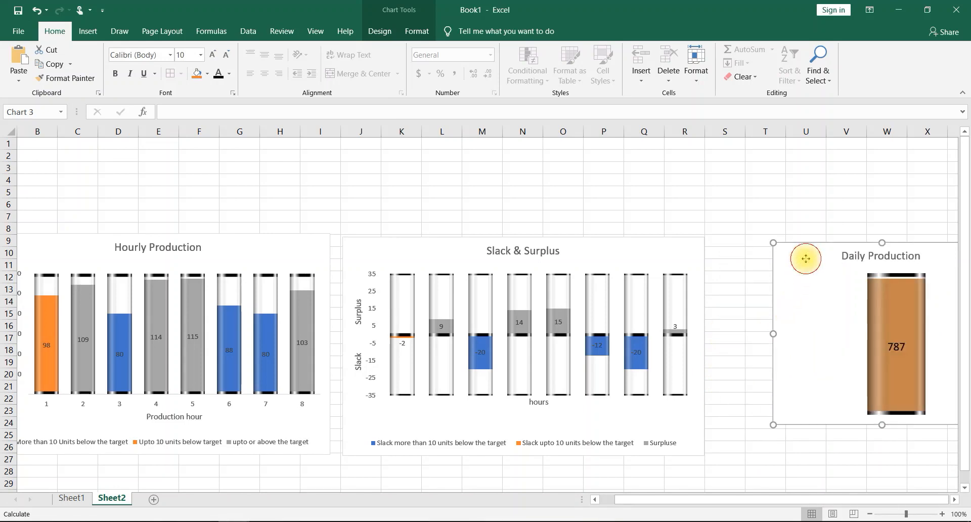
left_click_drag(806, 256, 741, 253)
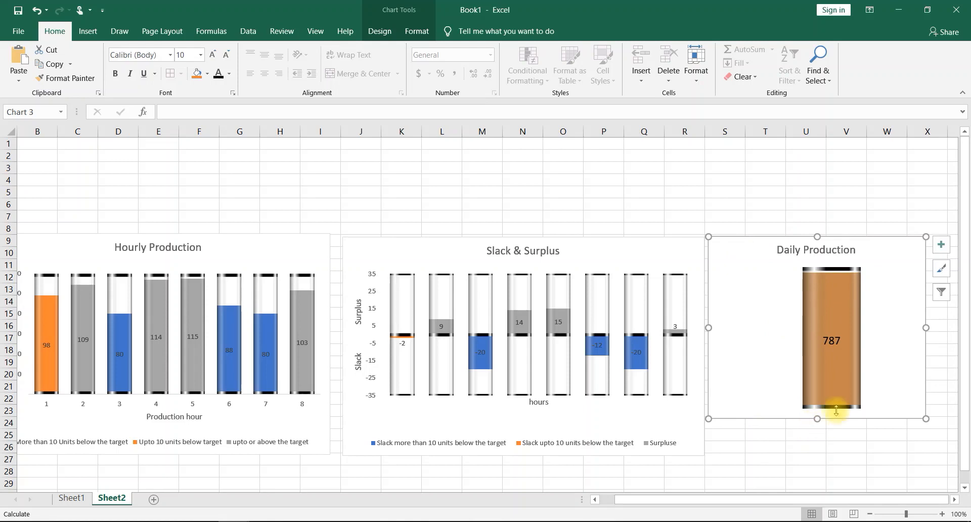
left_click_drag(898, 322, 882, 327)
left_click(751, 319)
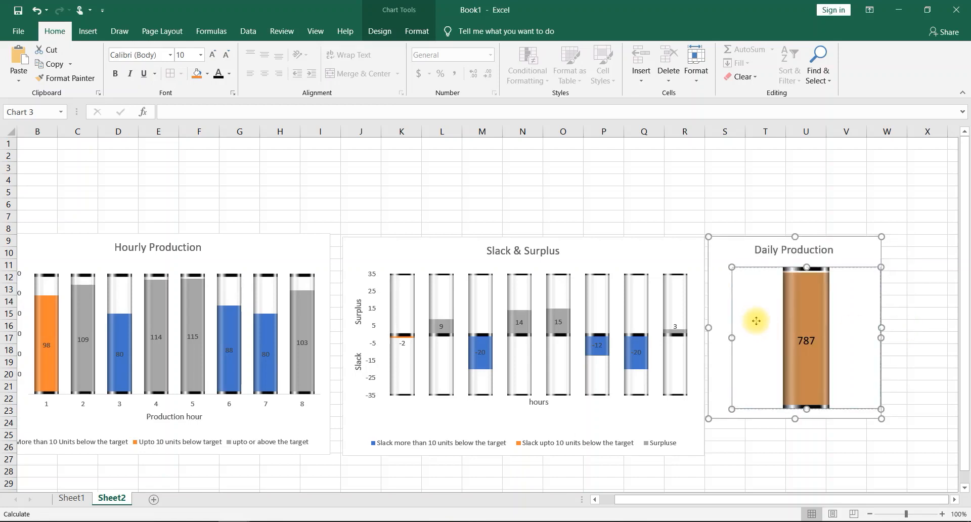
mouse_move(741, 260)
left_mouse_down()
mouse_move(745, 272)
mouse_move(748, 256)
left_mouse_up()
left_click(714, 180)
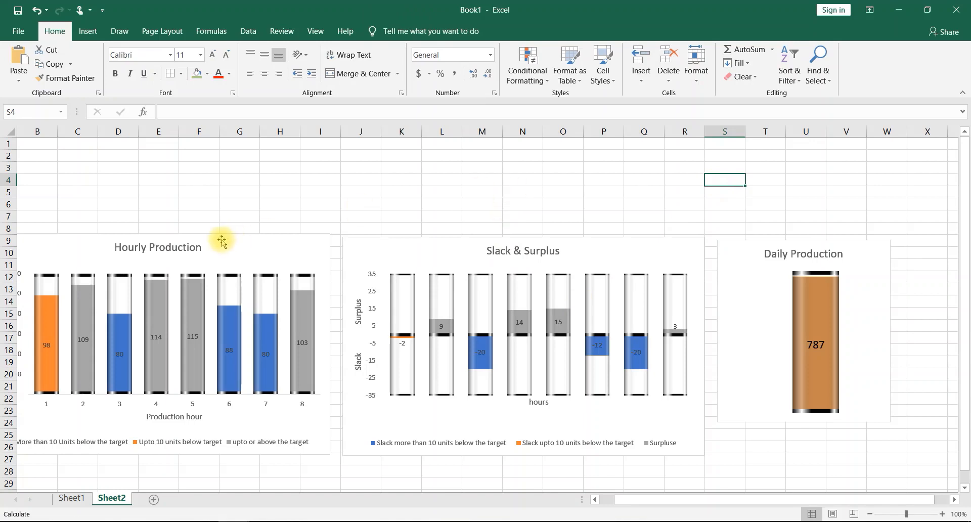
- Merge and center cells A4:B4 with the label "Date:", and merge and center the adjacent cells C4:D4
scroll(218, 238, "right", 4)
scroll(220, 240, "left", 5)
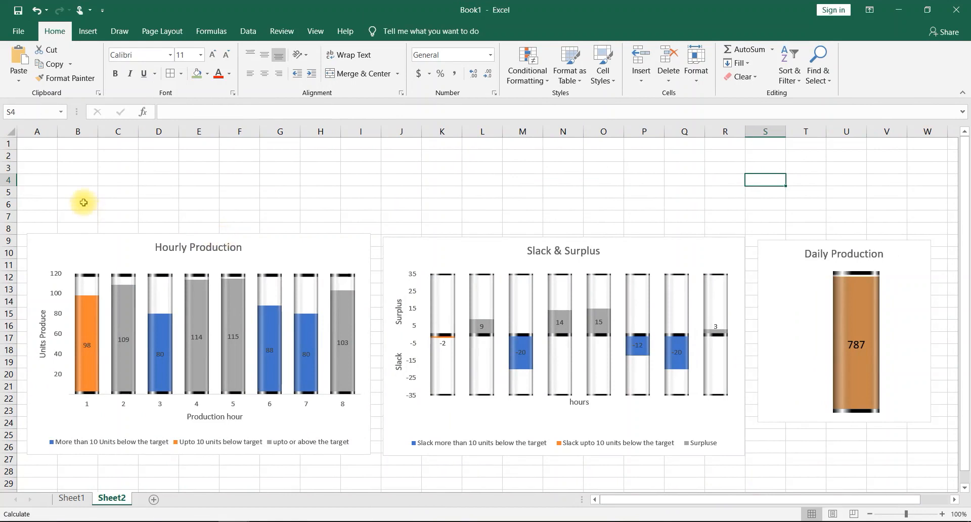
left_click_drag(42, 181, 71, 183)
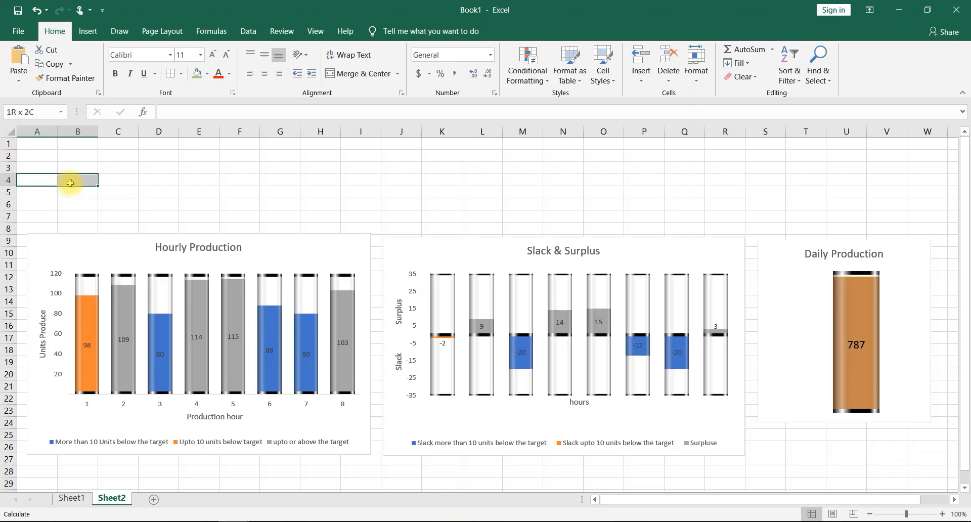
left_click(363, 72)
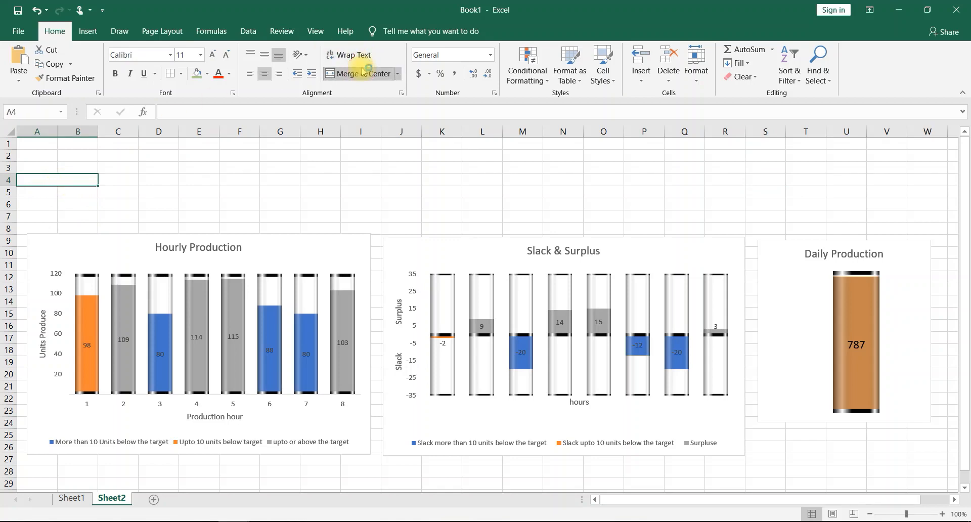
type("Date")
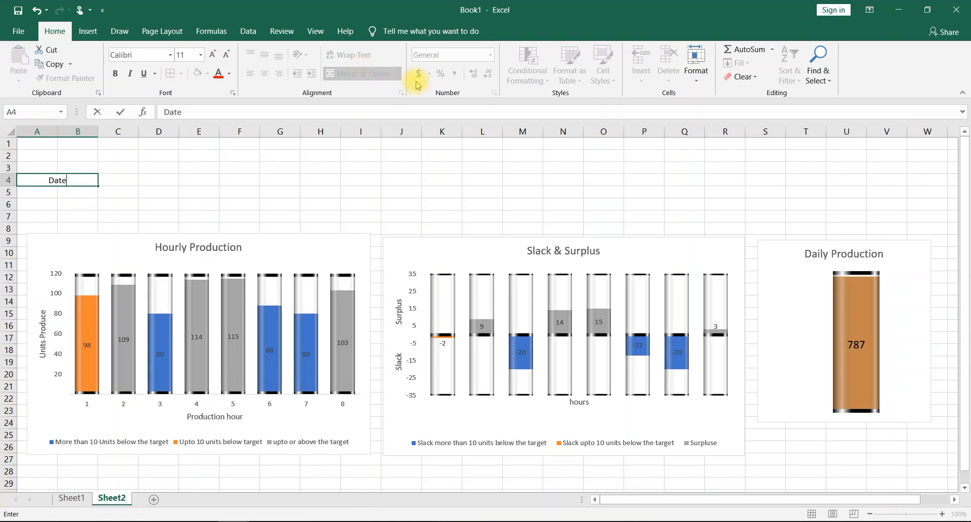
type(":")
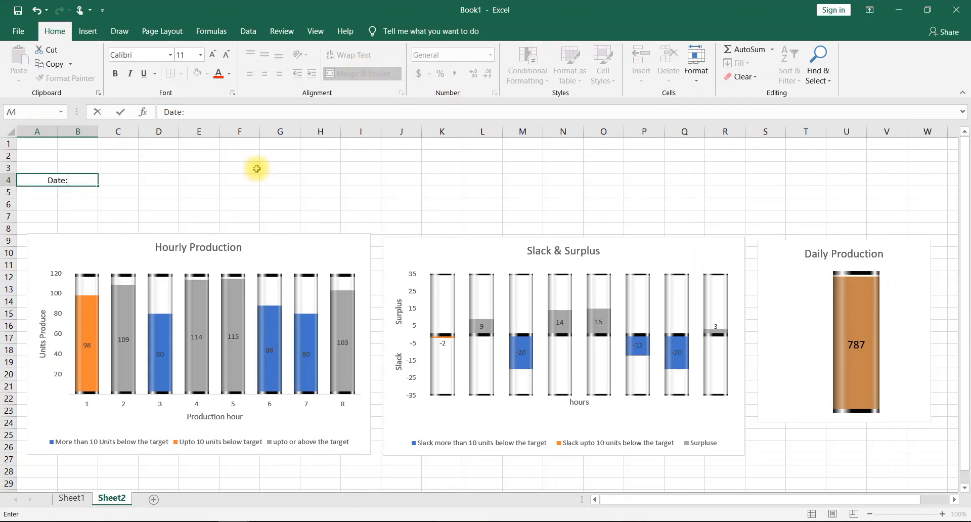
left_click(119, 182)
left_click_drag(119, 182, 146, 183)
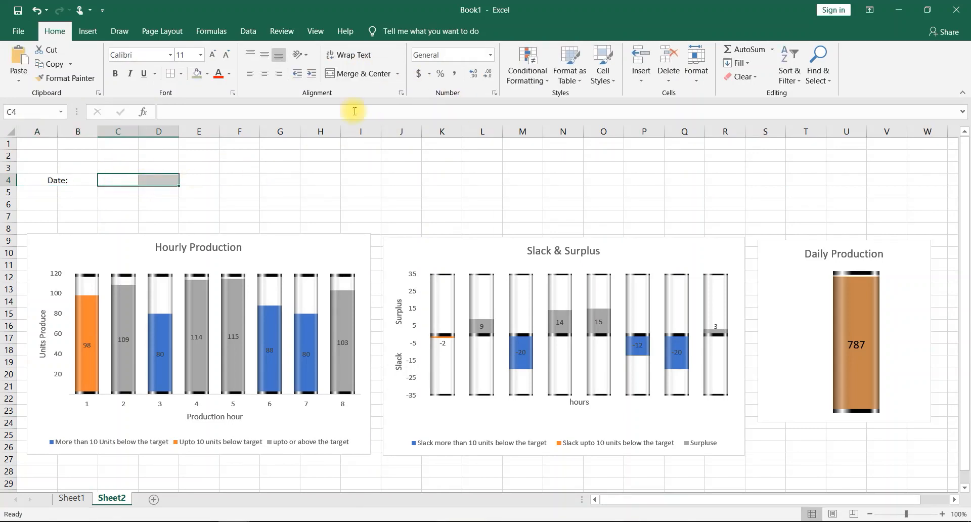
left_click(357, 74)
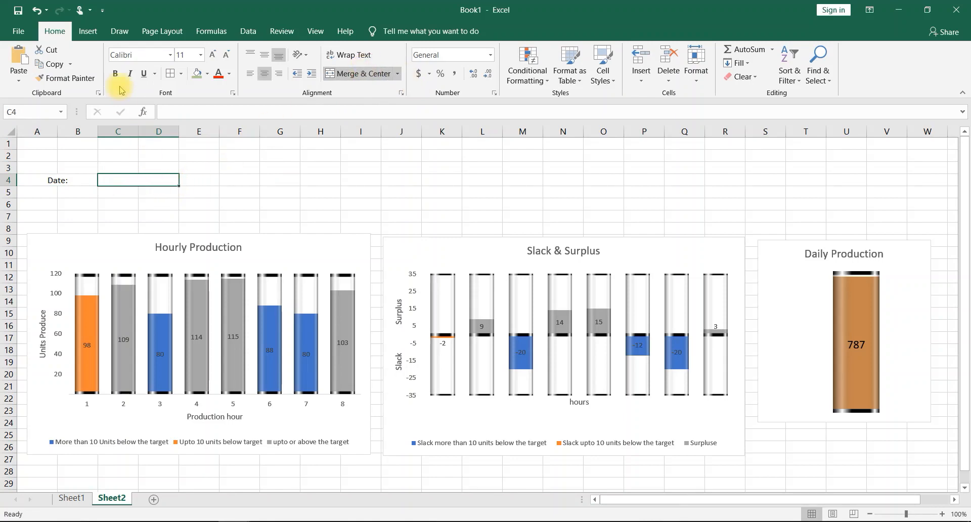
- Add a List data validation to the merged cell C4, using the dates in Sheet1 cells B3:B55 as the source
left_click(86, 33)
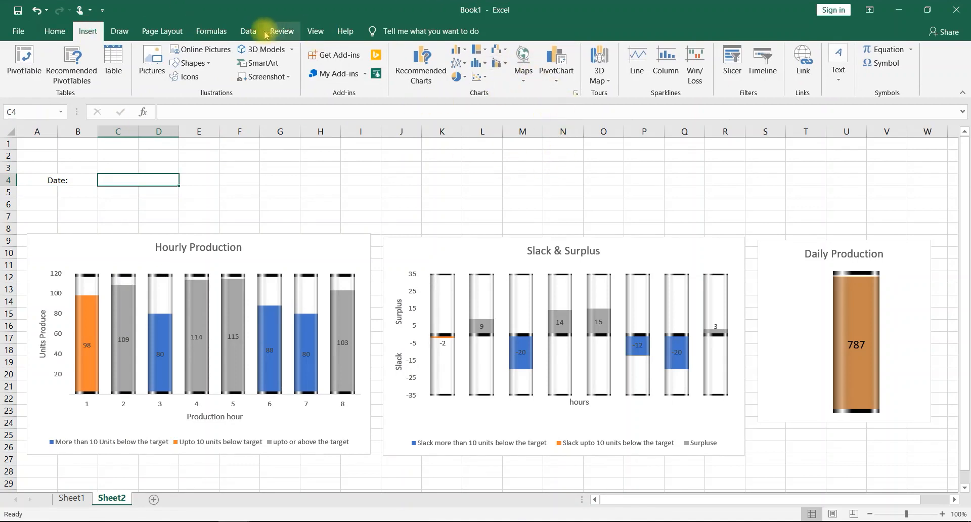
left_click(248, 31)
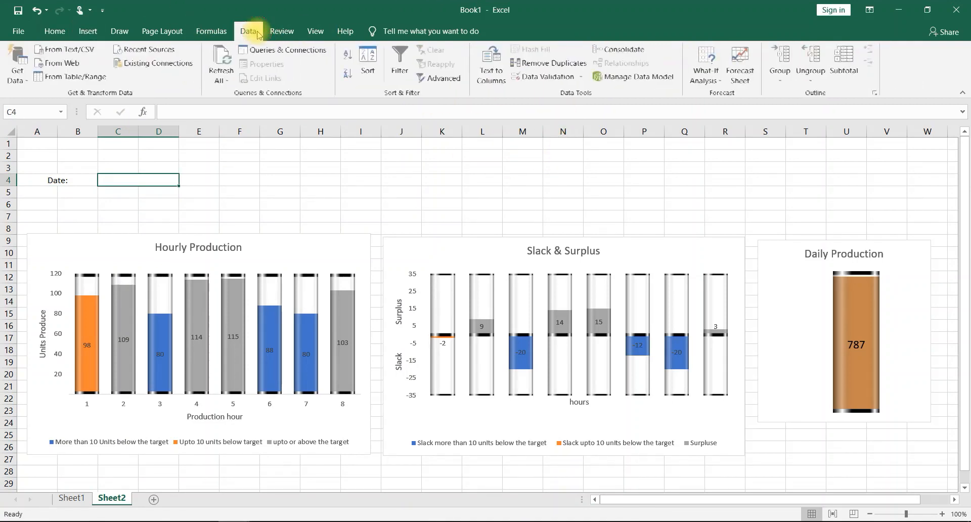
left_click(533, 80)
left_click(443, 223)
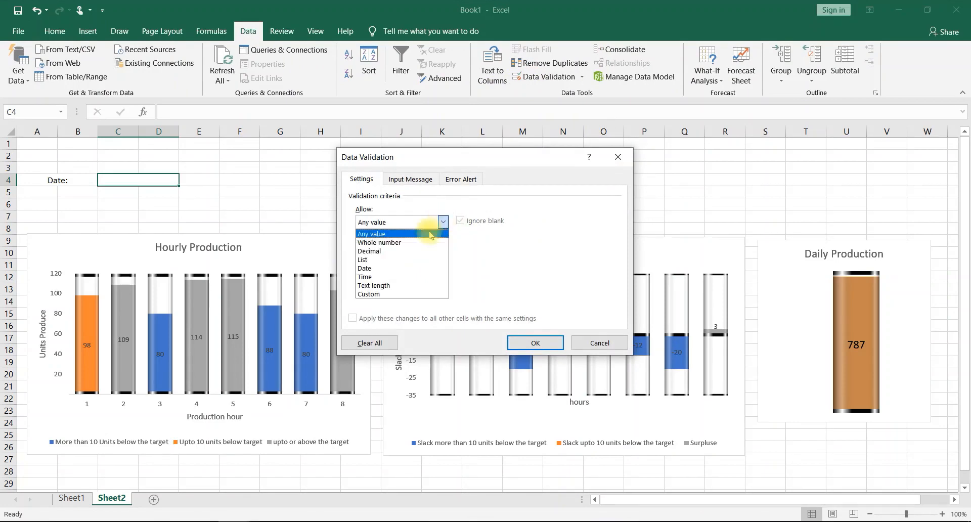
left_click(377, 258)
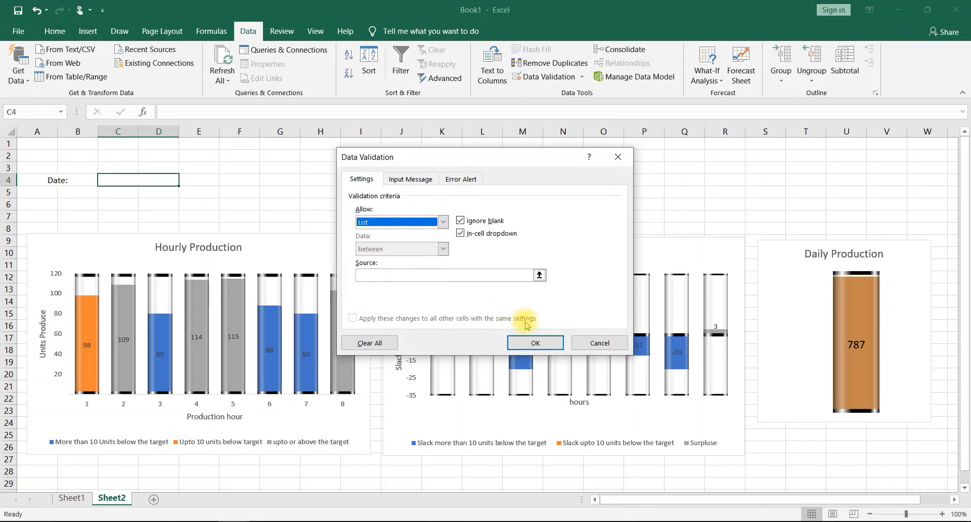
left_click(539, 275)
left_click(76, 499)
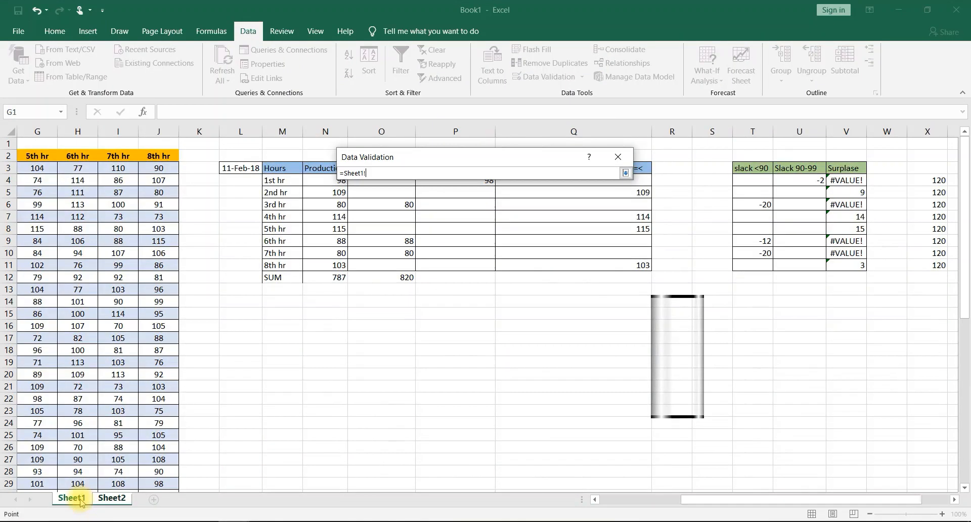
scroll(98, 252, "left", 3)
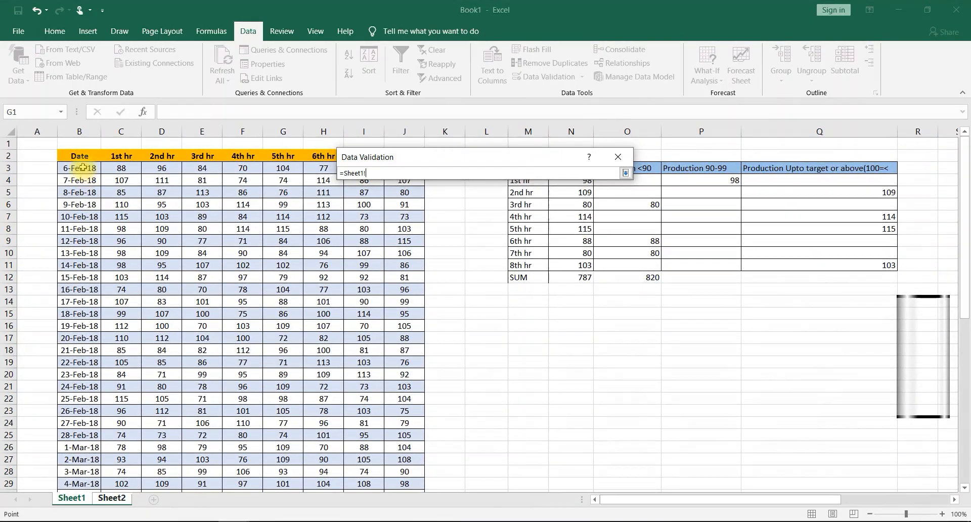
left_click_drag(77, 168, 75, 458)
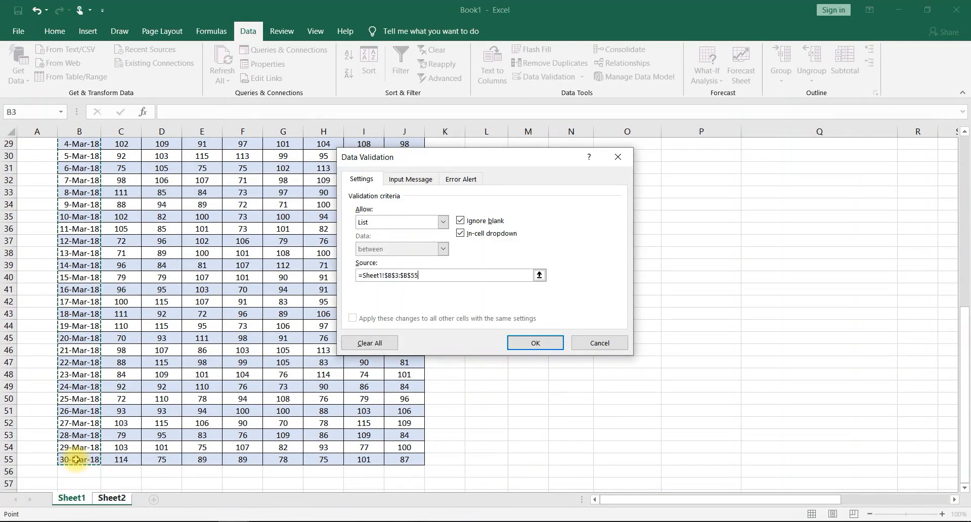
left_click(535, 343)
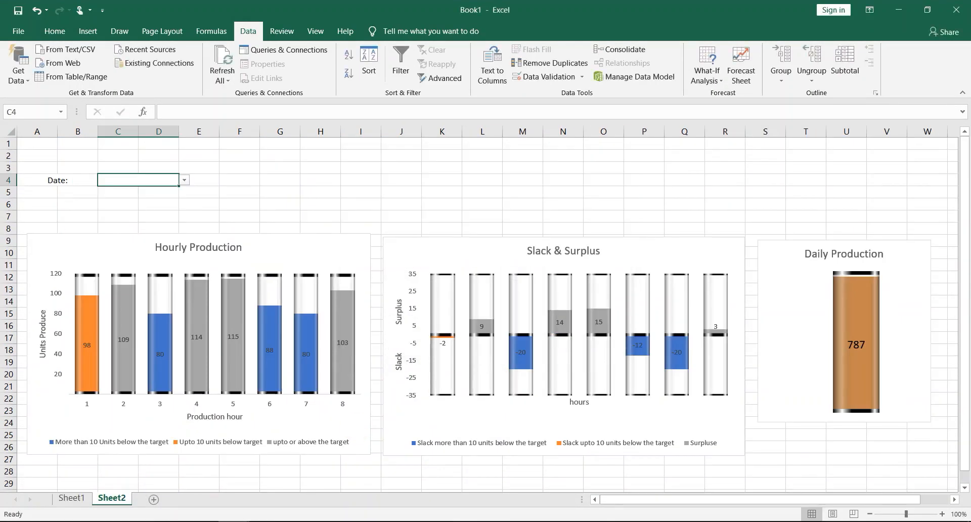
- Enter the title "Hourly Production Dashboard" in cell H1 of Sheet2
left_click(192, 181)
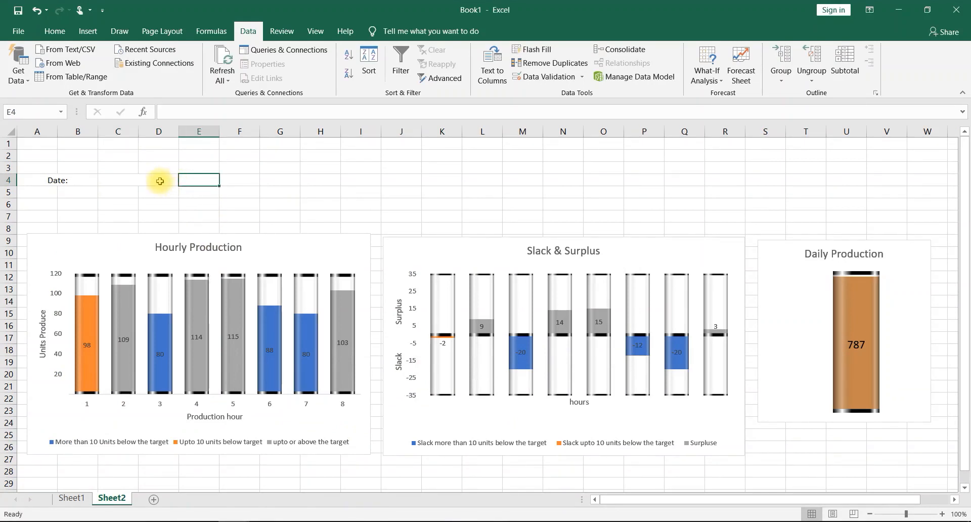
left_click(160, 181)
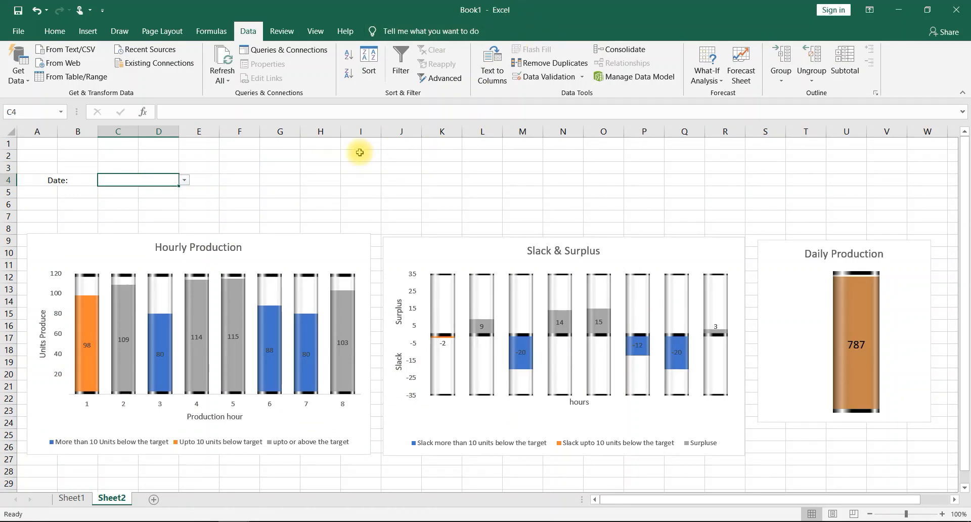
left_click(316, 143)
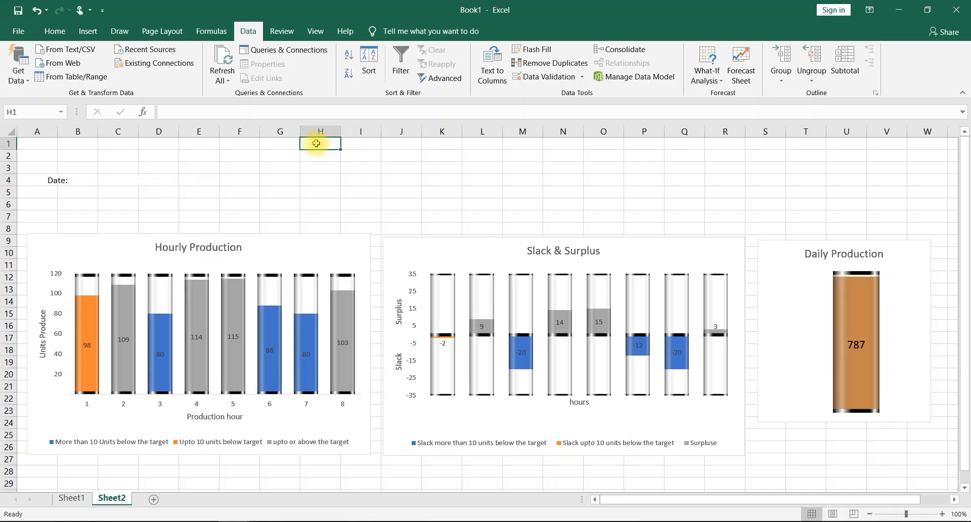
type("Hourly Production Dashboard")
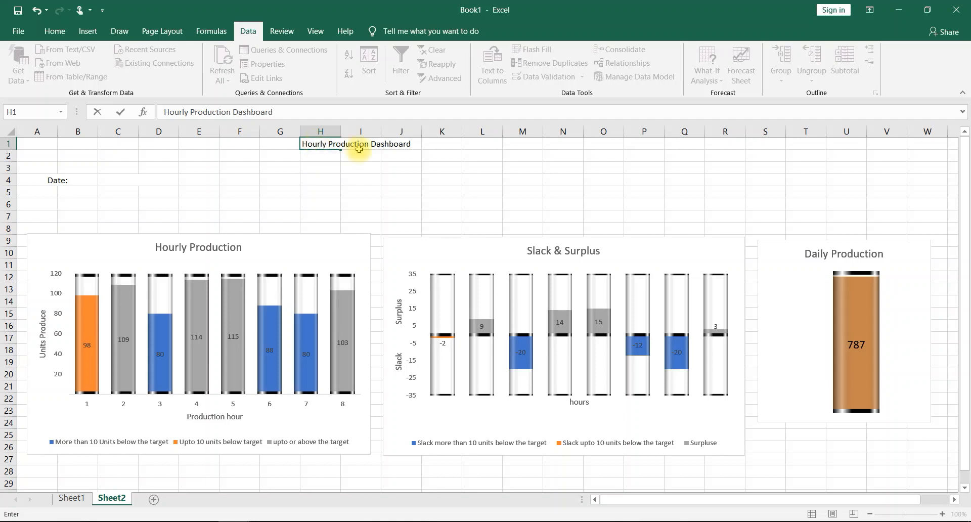
left_click(311, 179)
left_click(312, 145)
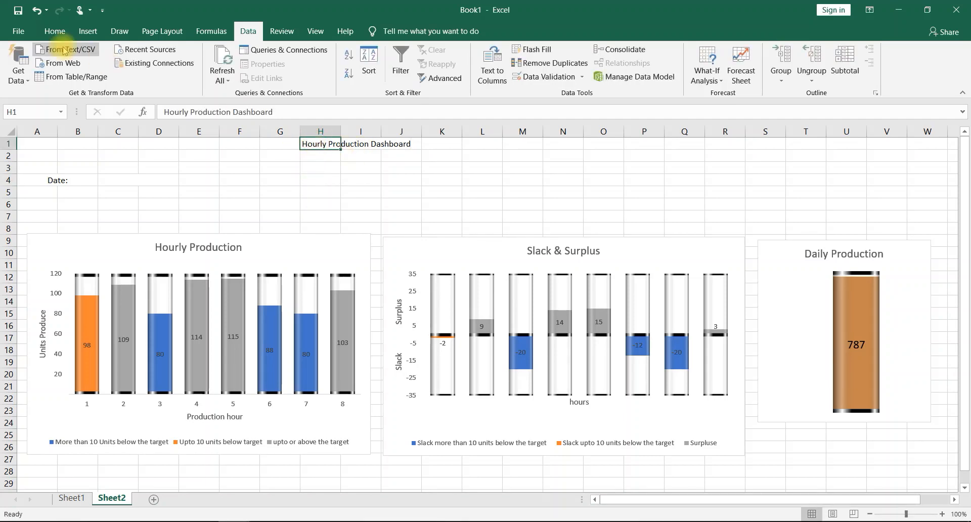
- Format the dashboard title in H1 as bold with a font size of 26
left_click(54, 31)
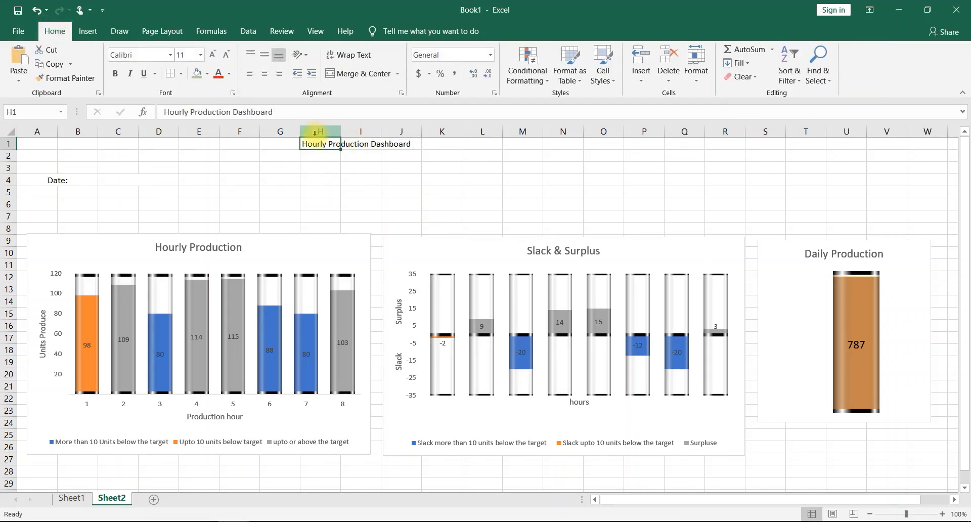
mouse_move(314, 151)
left_mouse_down()
mouse_move(380, 161)
mouse_move(321, 144)
left_mouse_up()
left_click(214, 55)
left_click(215, 56)
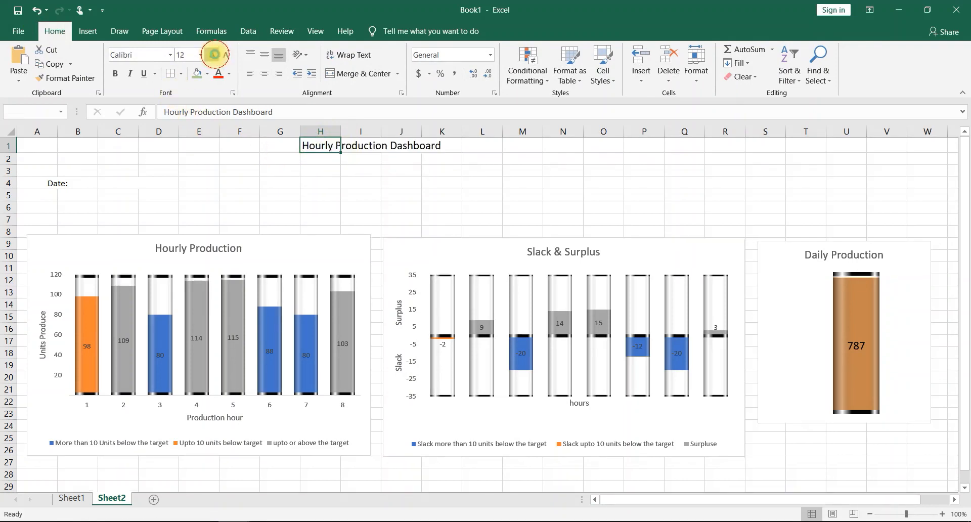
left_click(215, 56)
left_click(215, 56)
left_click(215, 56)
left_click(215, 57)
left_click(215, 57)
left_click(215, 55)
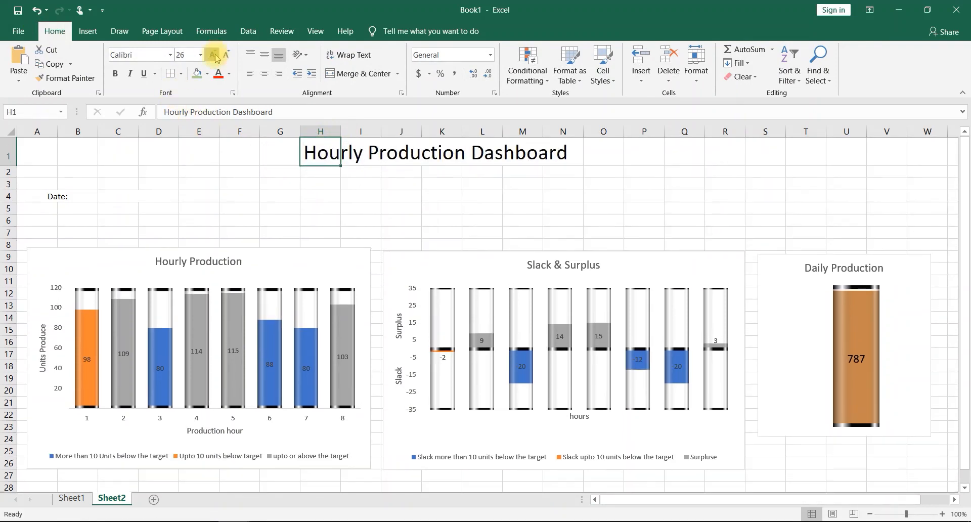
left_click(214, 56)
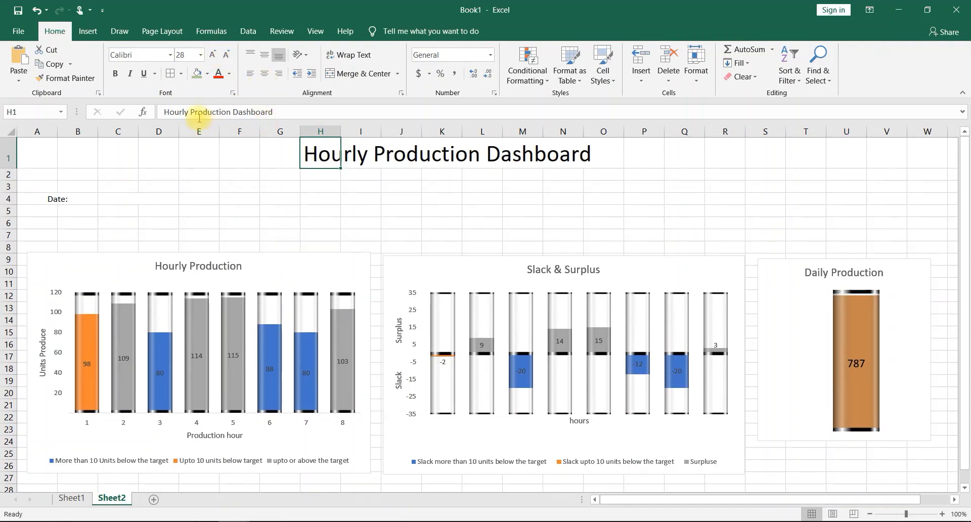
left_click(229, 58)
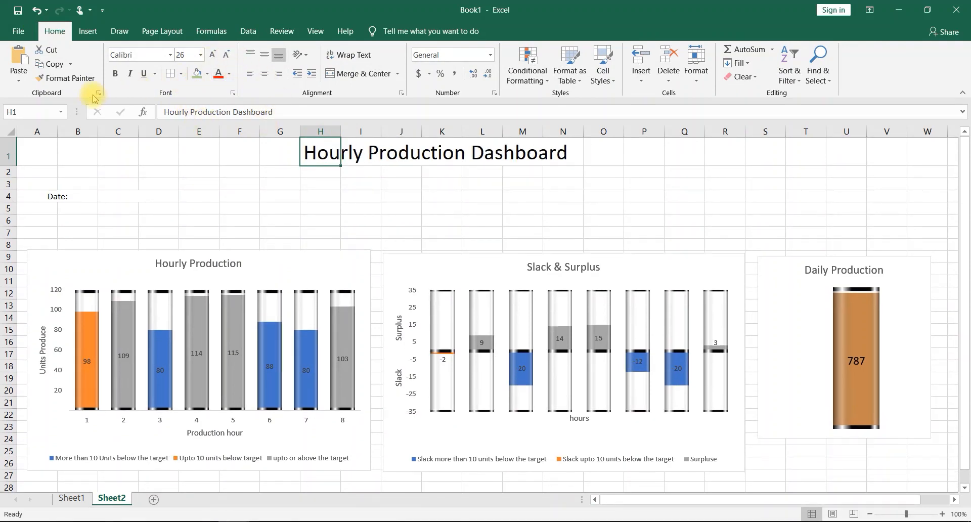
left_click(115, 73)
- Merge and center the dashboard title across cells H1:N1
left_click_drag(326, 141, 569, 155)
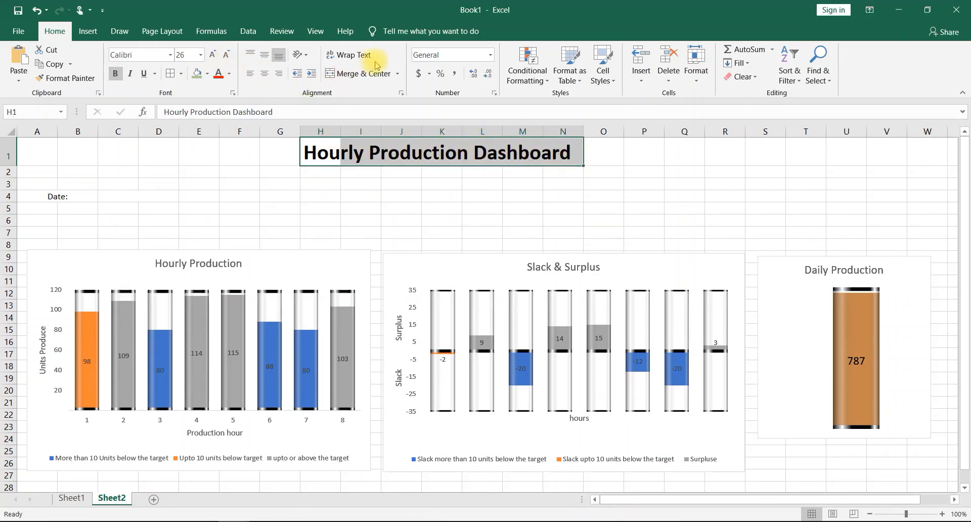
left_click(367, 74)
left_click(258, 192)
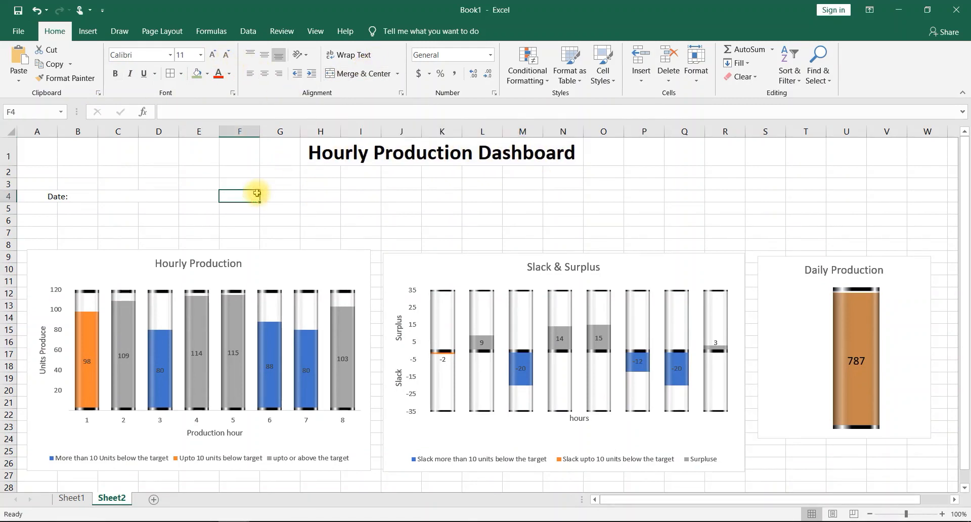
- Increase the font size of the "Date:" label and the adjacent merged date cell to one size above 16
left_click(54, 196)
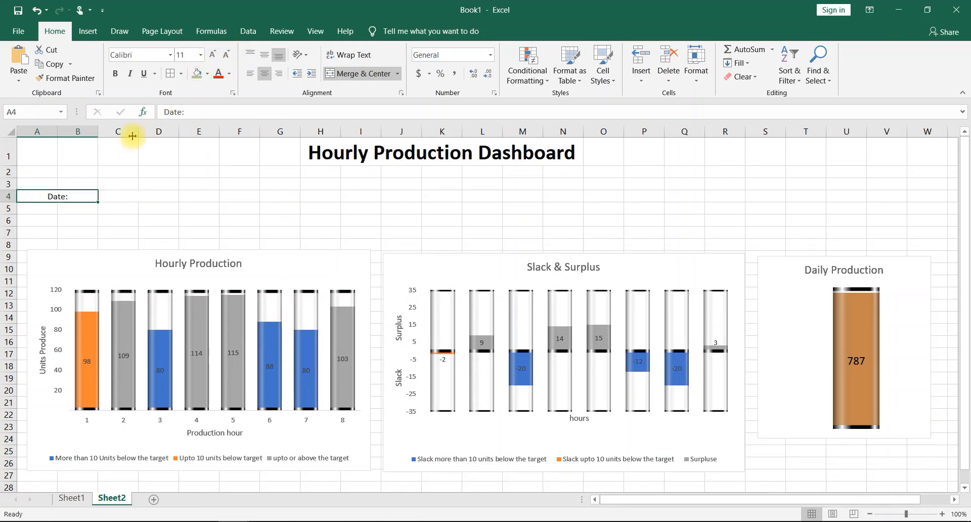
left_click_drag(69, 194, 114, 197)
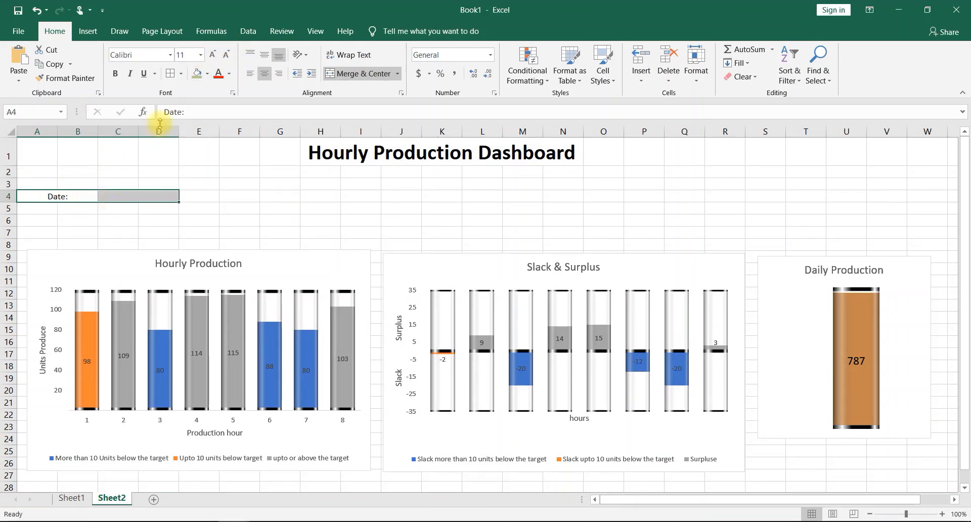
left_click(213, 54)
left_click(212, 54)
left_click(212, 54)
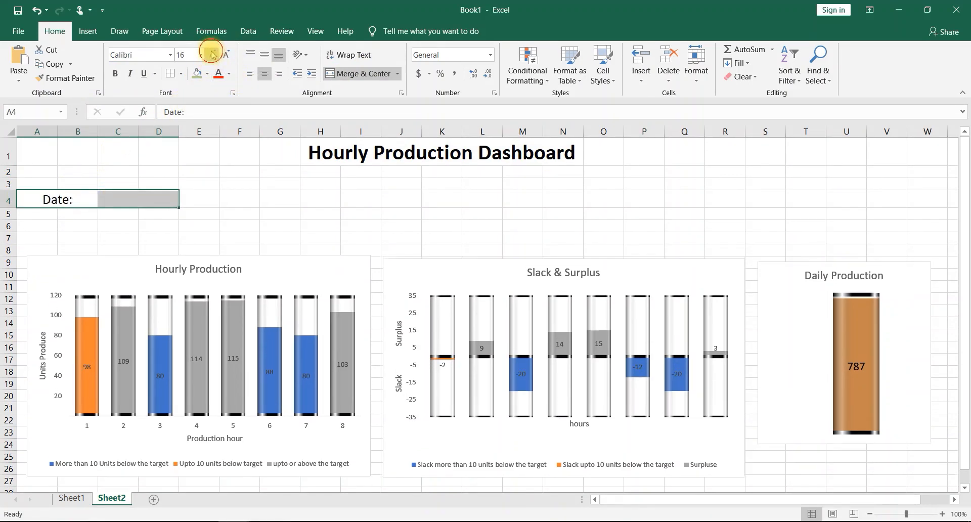
left_click(213, 54)
left_click(114, 226)
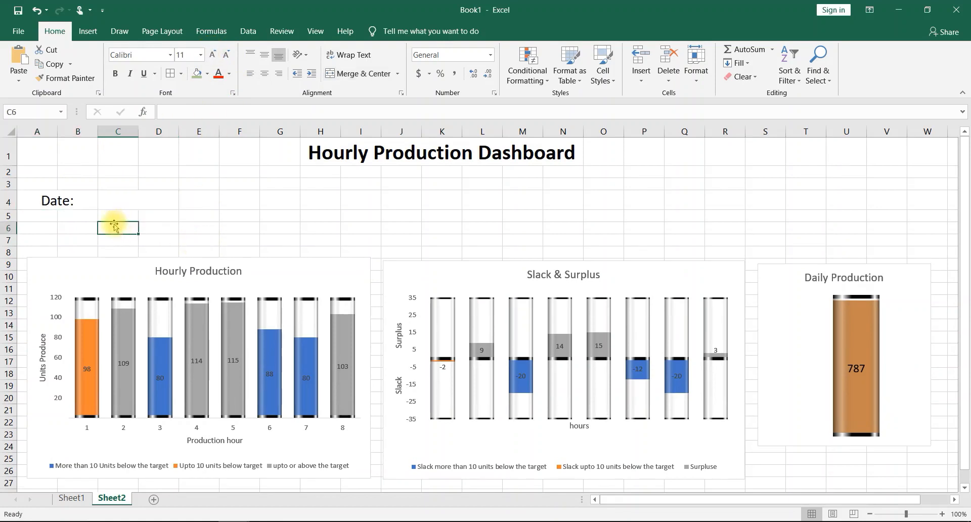
- Delete the blank rows 6 and 5 between the date row and the charts
left_click(7, 231)
right_click(8, 232)
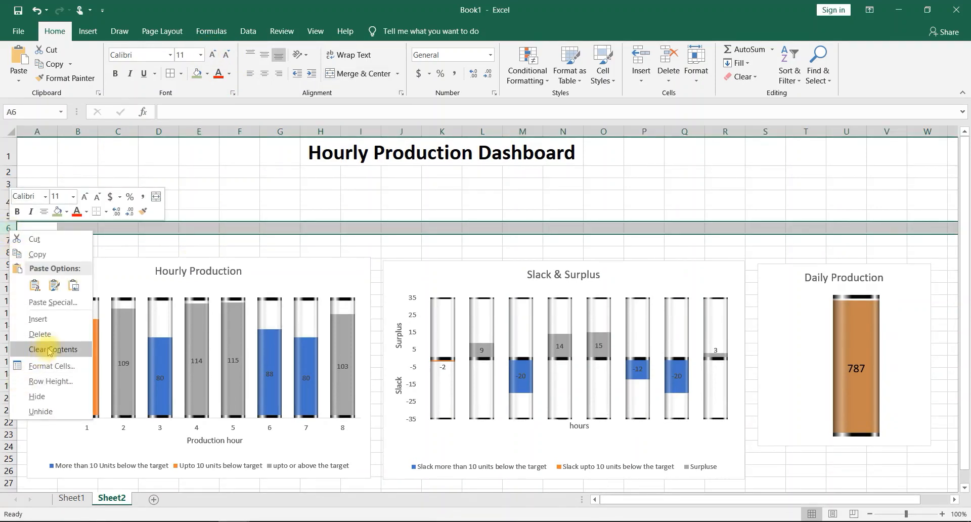
left_click(39, 334)
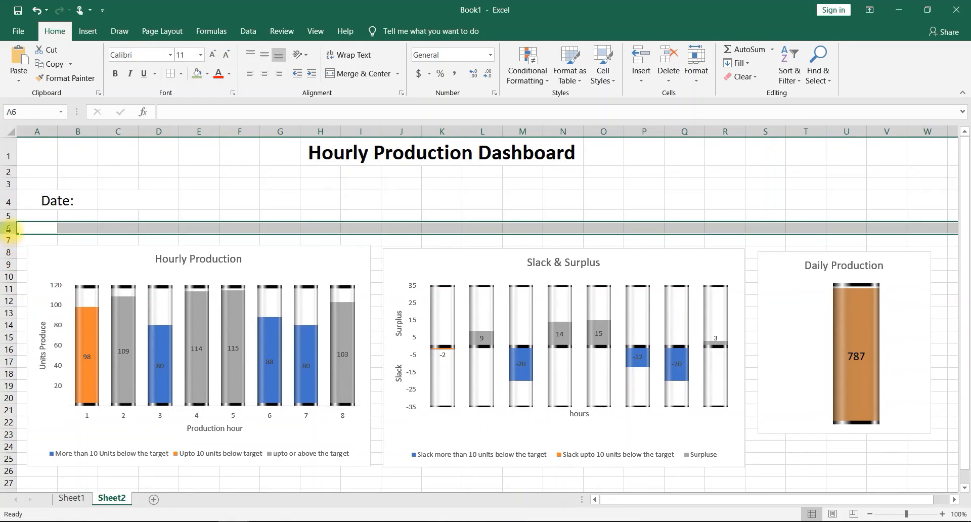
right_click(11, 222)
left_click(7, 221)
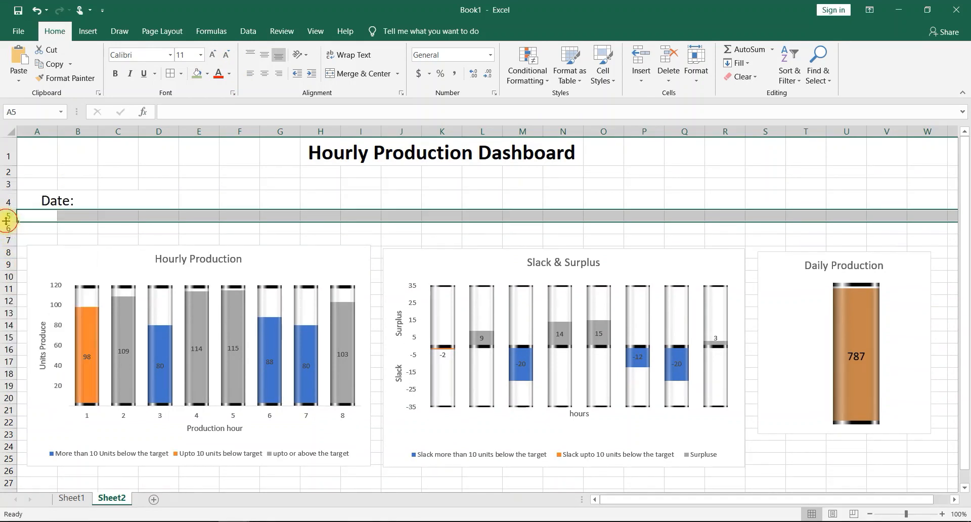
right_click(6, 221)
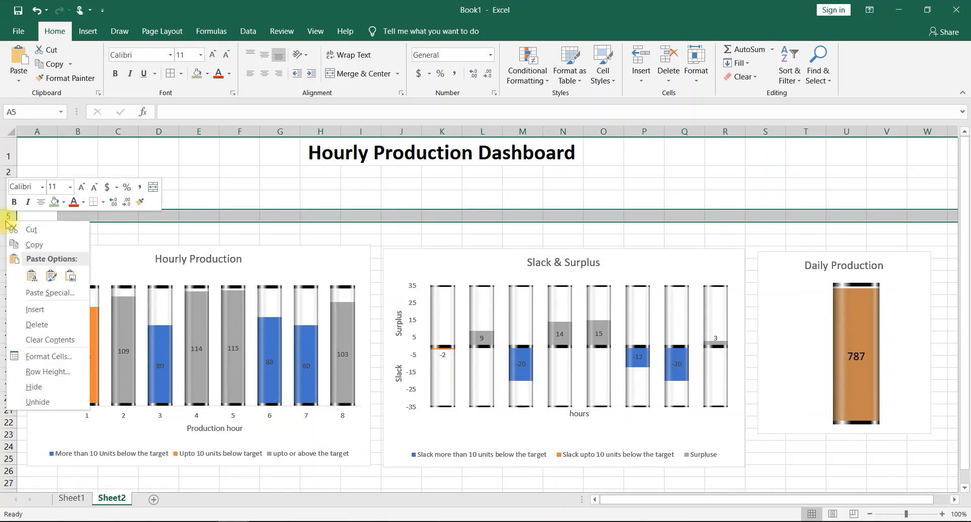
left_click(40, 326)
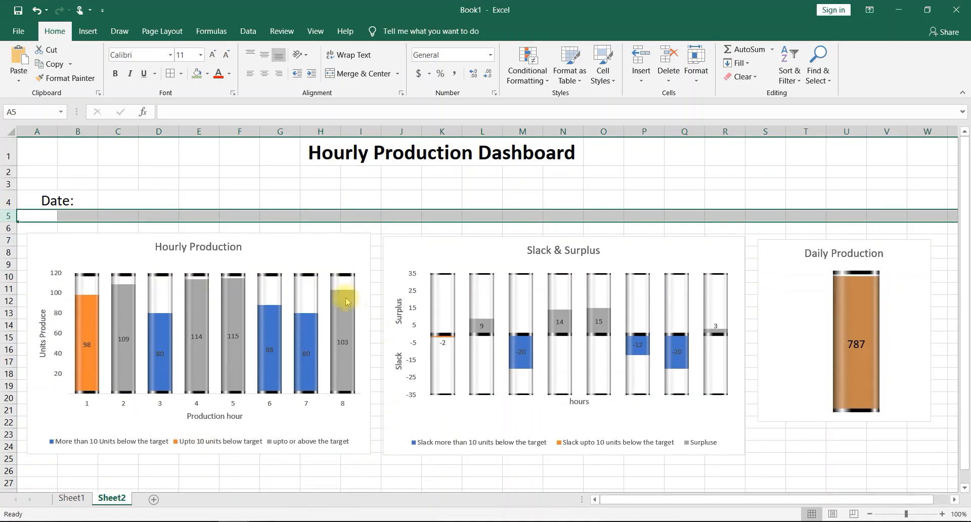
- Delete one blank row between the dashboard title and the date row
left_click(8, 172)
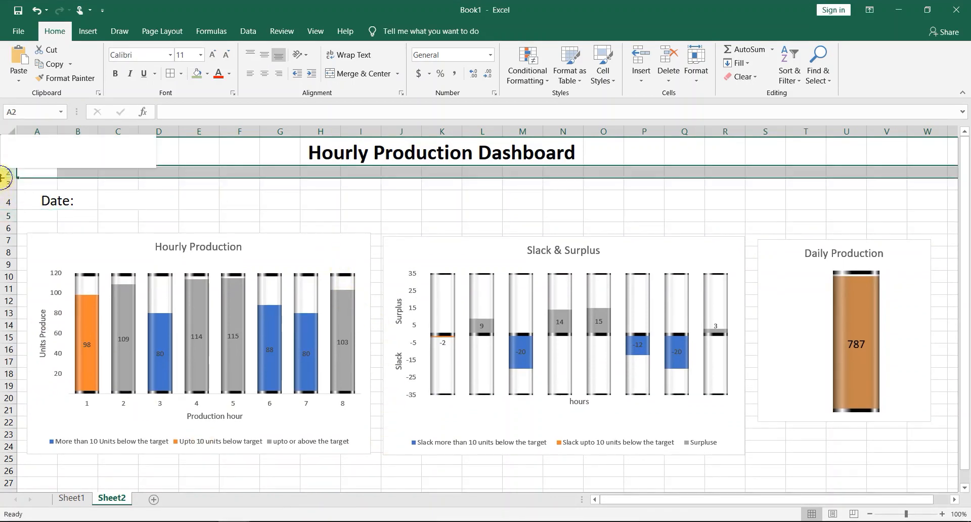
right_click(8, 172)
left_click(36, 281)
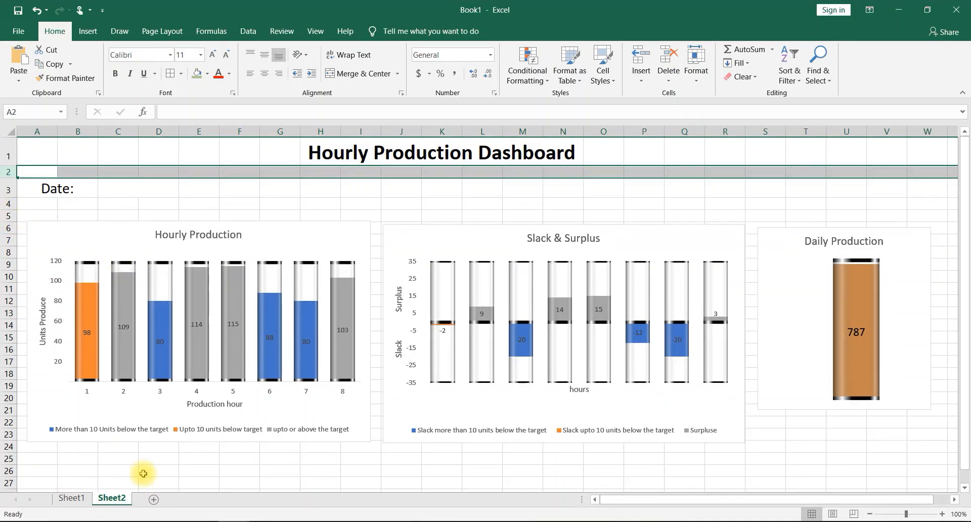
- Move the Hourly Production, Slack & Surplus and Daily Production charts down so they start at about row 8
left_click(276, 237)
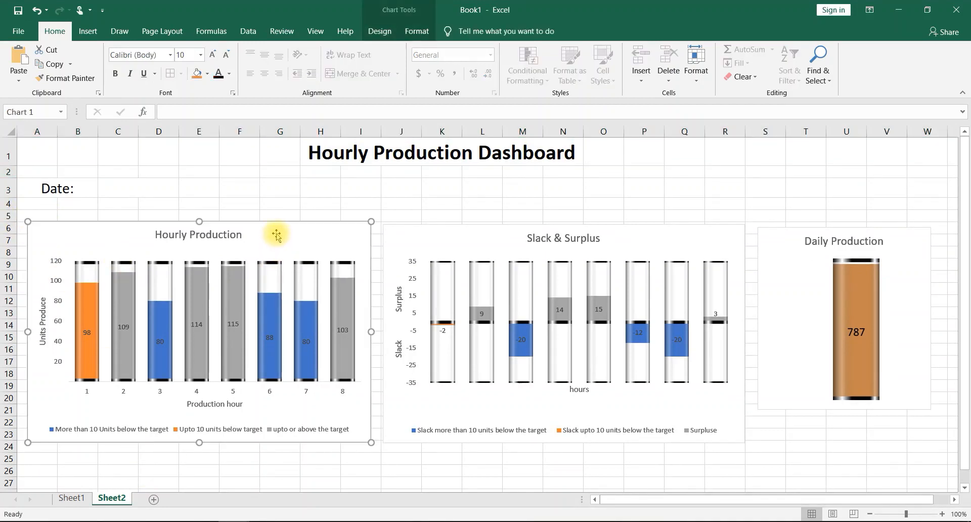
left_click_drag(276, 237, 276, 258)
mouse_move(460, 237)
left_mouse_down()
mouse_move(470, 232)
mouse_move(467, 252)
left_mouse_up()
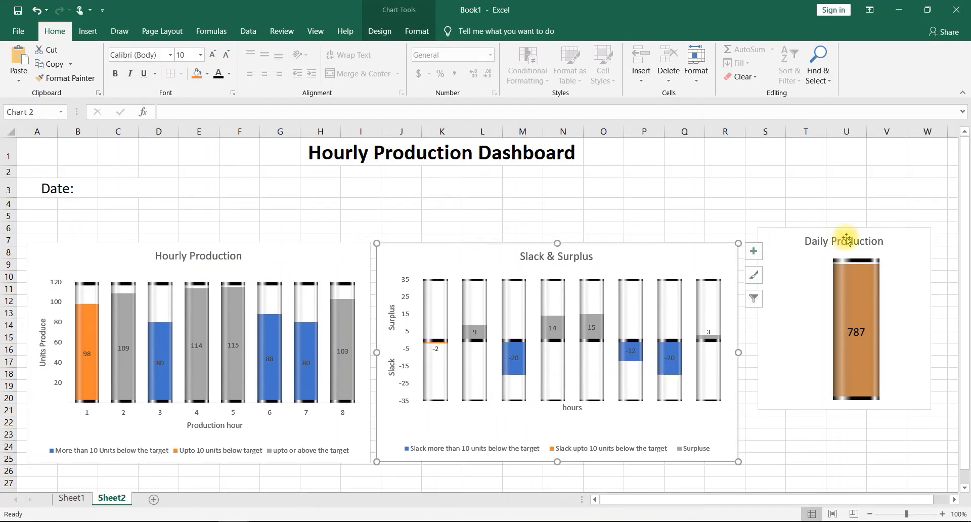
mouse_move(789, 237)
left_mouse_down()
mouse_move(790, 267)
mouse_move(783, 252)
left_mouse_up()
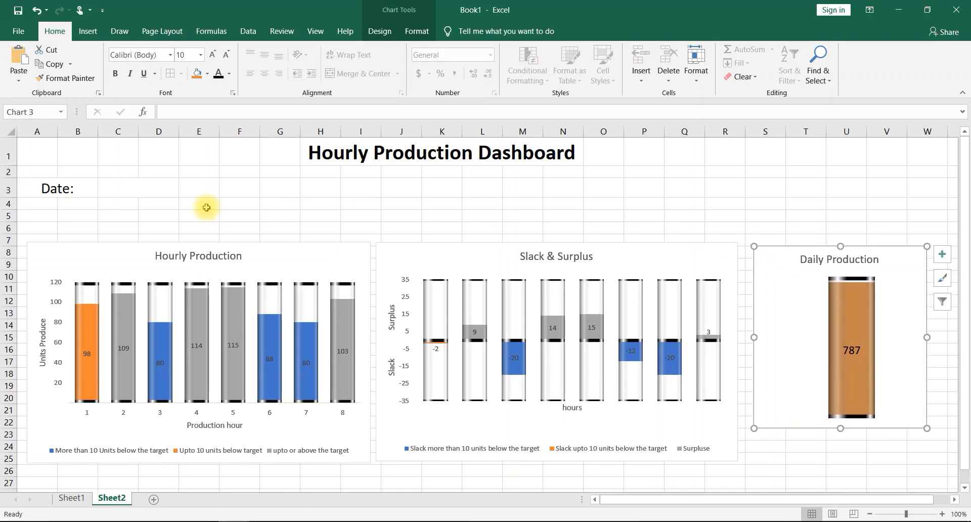
- On Sheet1, set the font color of the helper values in O12 and X4:Z11 to white to hide them
left_click(81, 503)
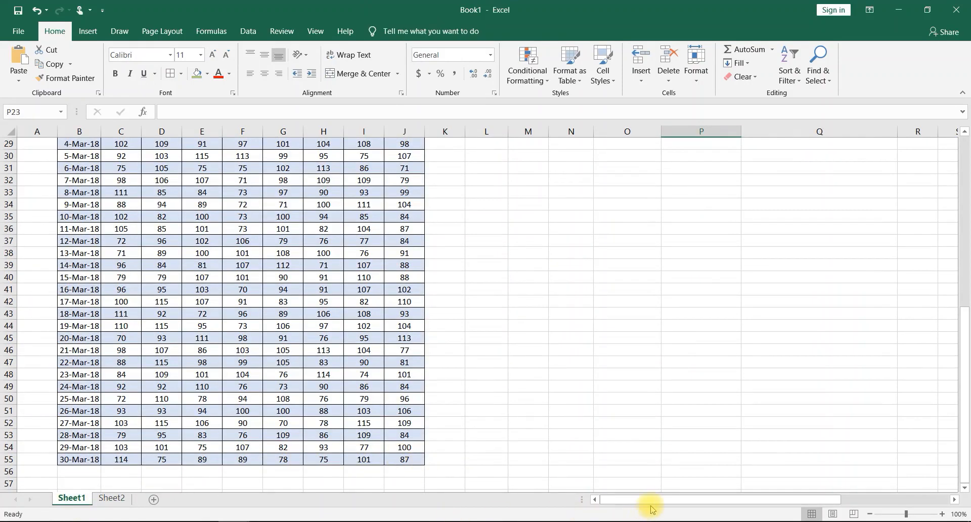
left_click_drag(653, 508, 759, 499)
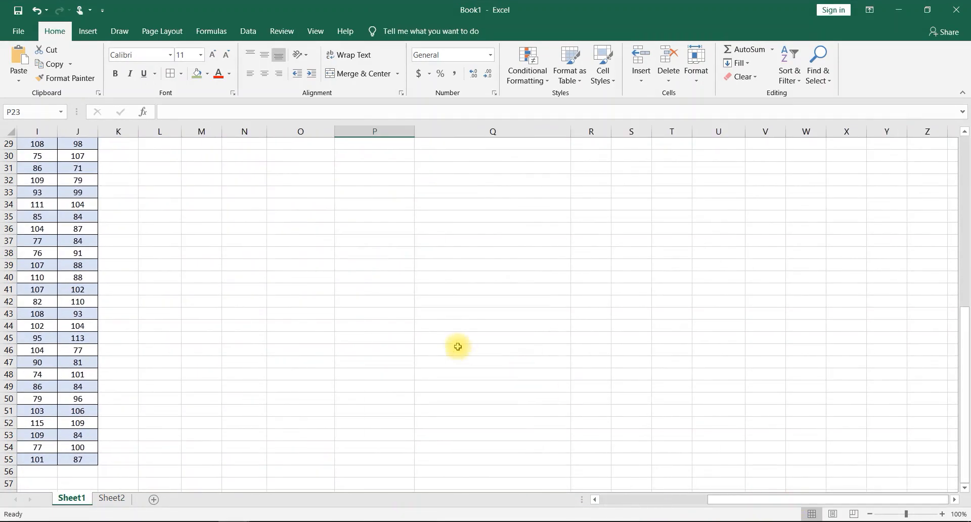
scroll(459, 341, "up", 7)
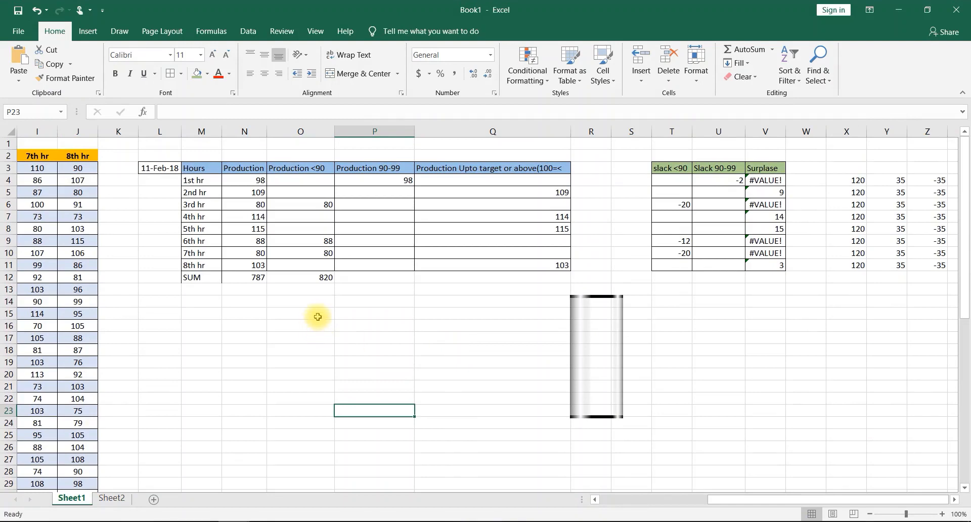
left_click(325, 278)
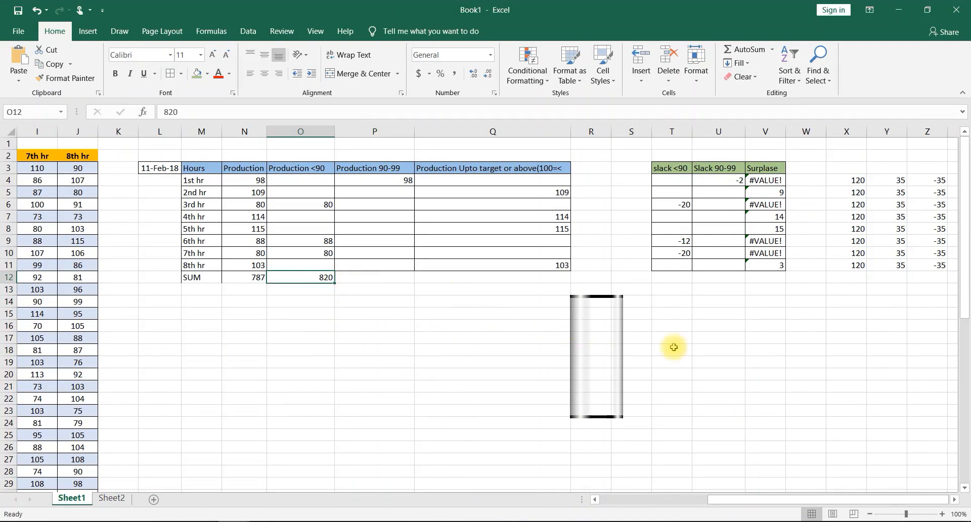
left_click_drag(846, 185, 919, 266)
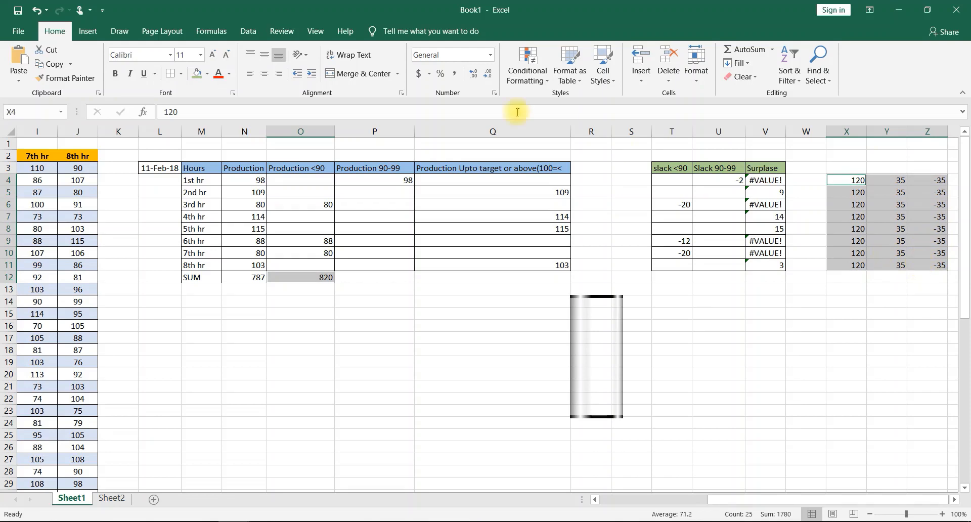
left_click(231, 76)
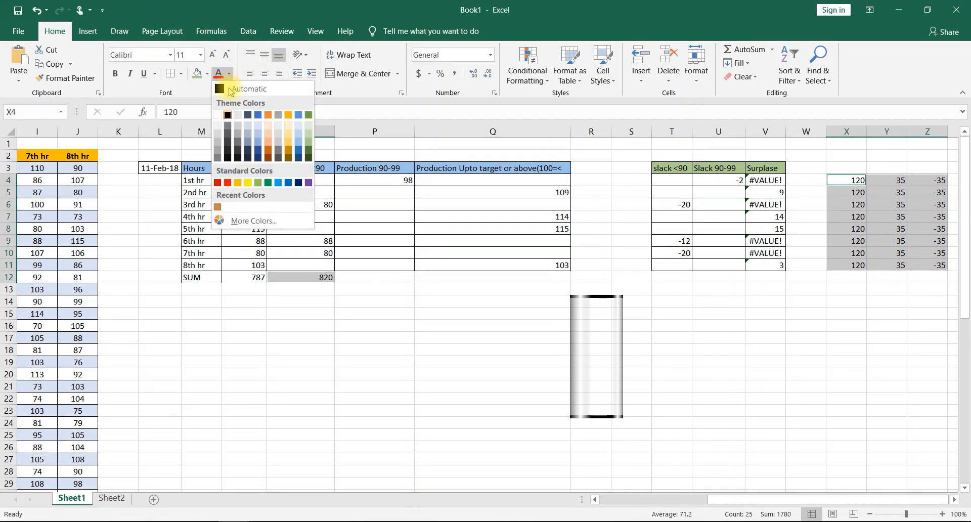
left_click(218, 111)
left_click(458, 400)
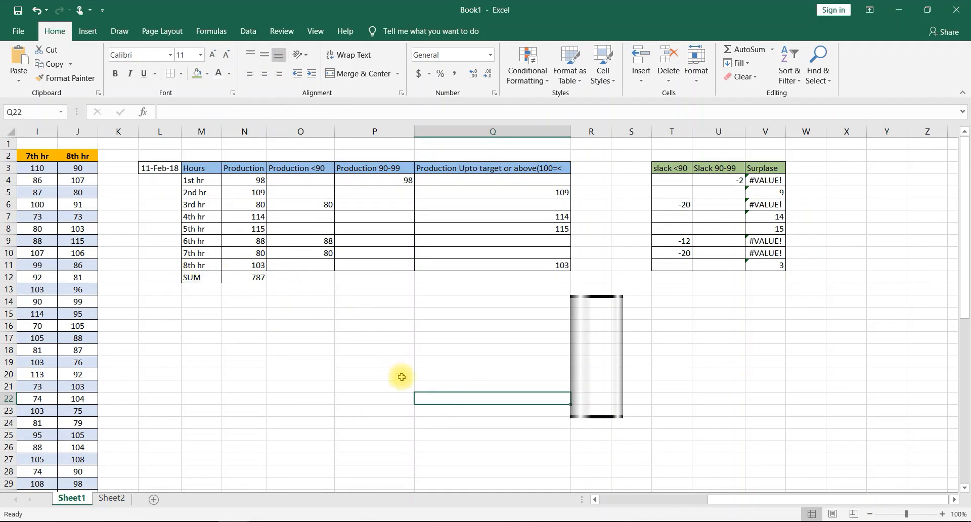
- Delete the leftover cylinder shape below the production table on Sheet1
left_click(587, 342)
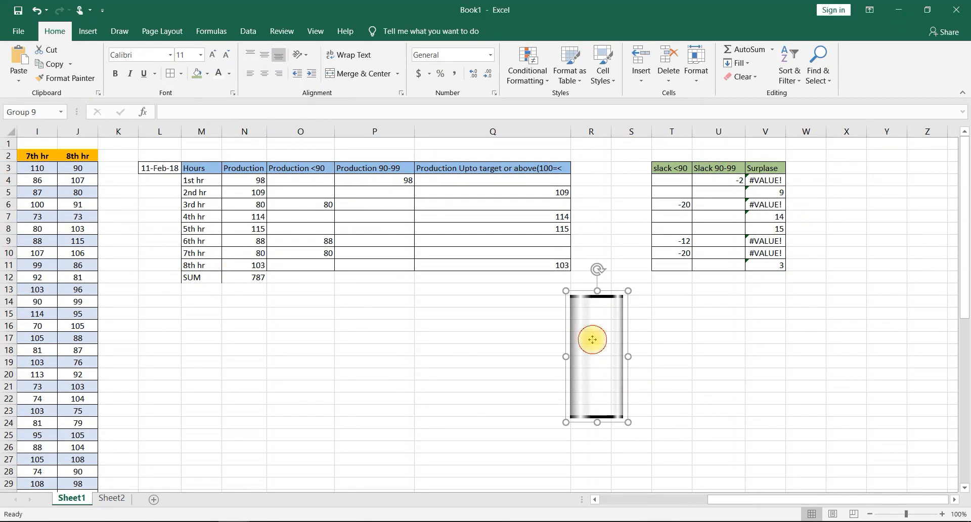
key("Delete")
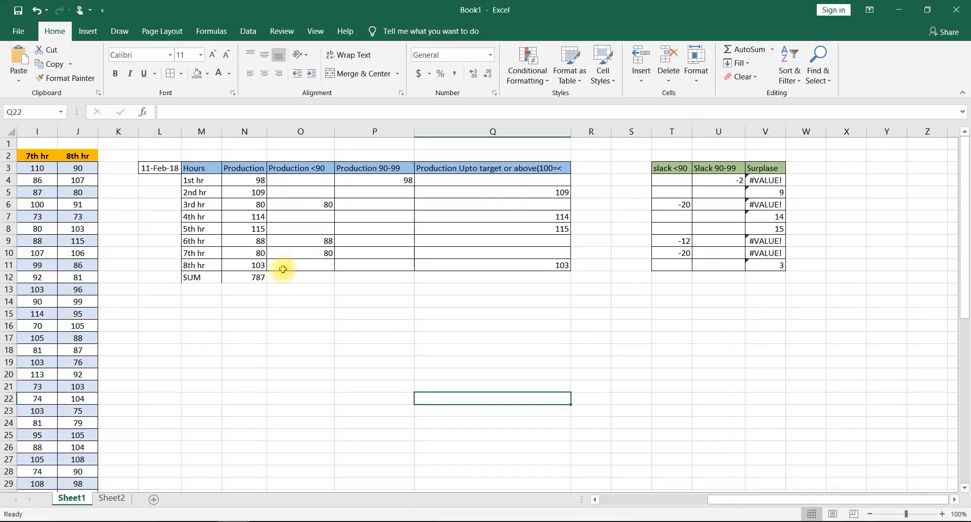
- Link the date cell L3 on Sheet1 to the dashboard date cell C3 on Sheet2 with a formula
scroll(403, 428, "left", 3)
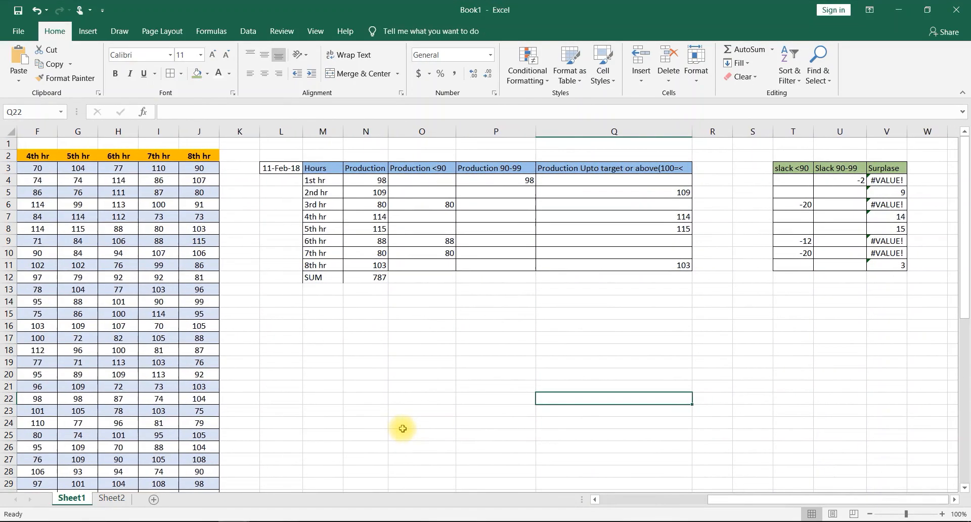
left_click(295, 168)
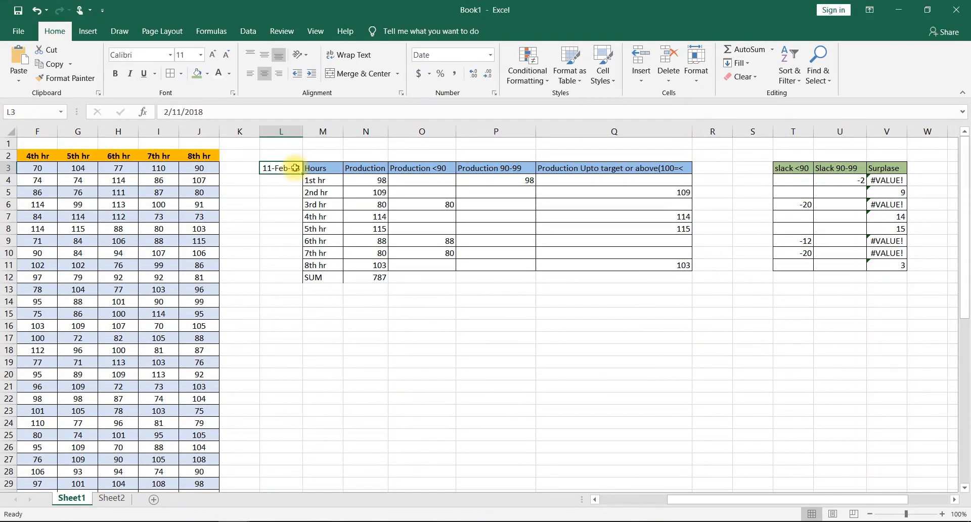
type("=")
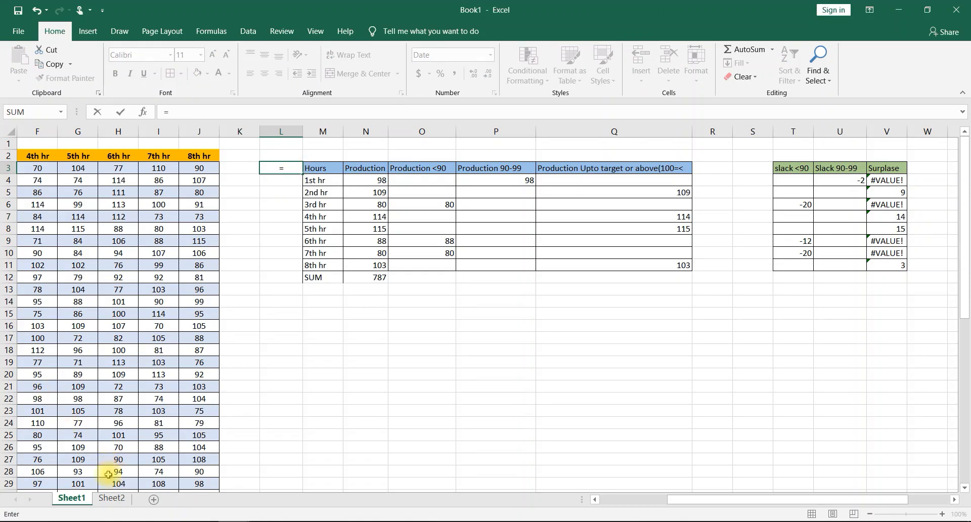
left_click(107, 497)
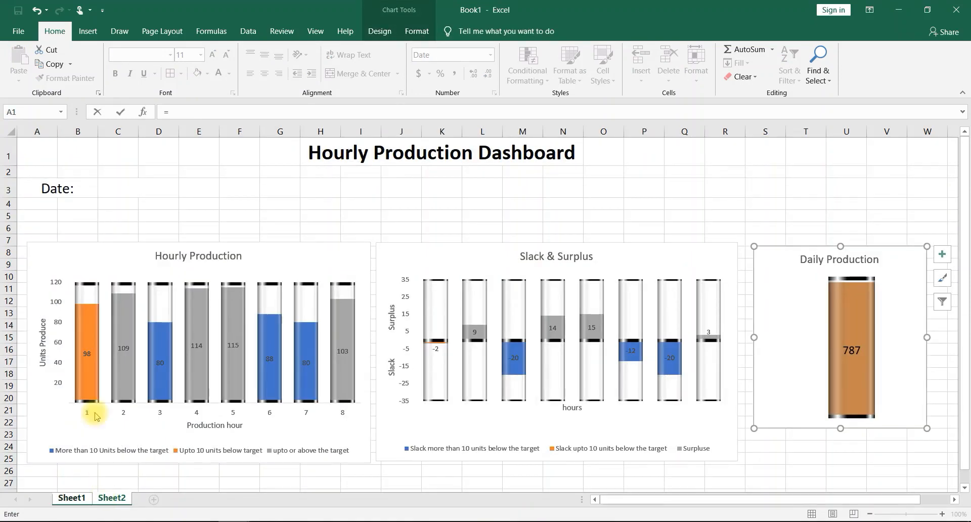
left_click(116, 190)
key("Return")
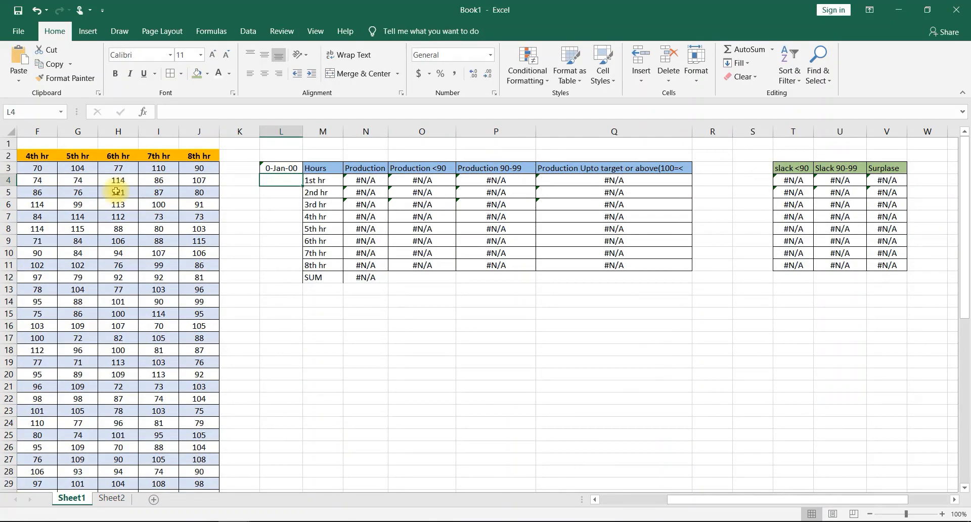
- Choose 9-Feb-18 (43140) and then 10-Feb-18 (43141) from the date dropdown in C3 on Sheet2
left_click(106, 494)
left_click(121, 184)
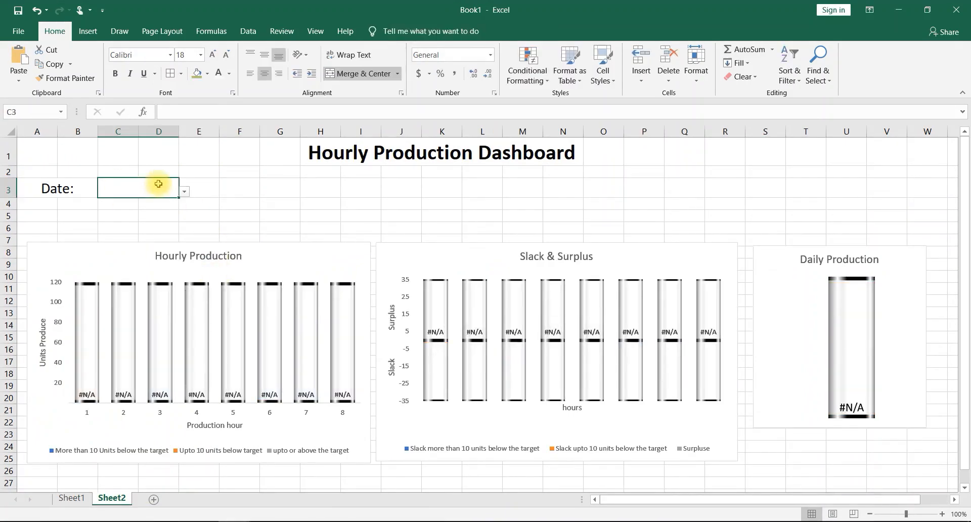
left_click(185, 192)
left_click(143, 231)
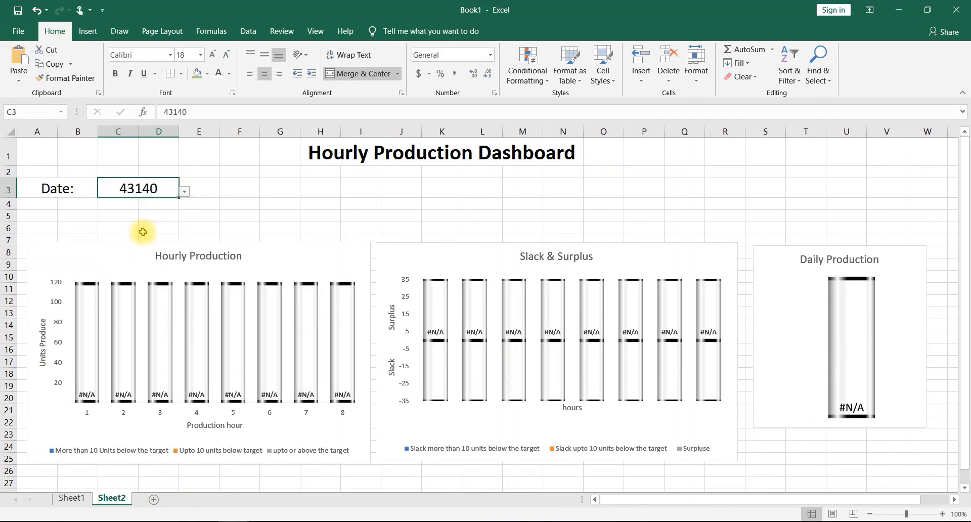
left_click(184, 191)
left_click(135, 226)
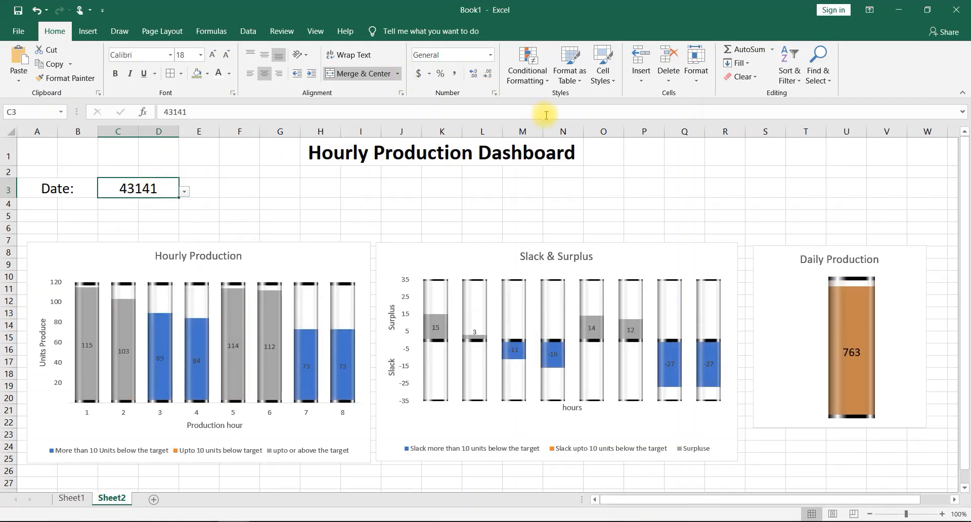
- Format the dashboard date cell C3 with the 14-Mar-12 date type and choose 15-Feb-18 from its dropdown
left_click(490, 55)
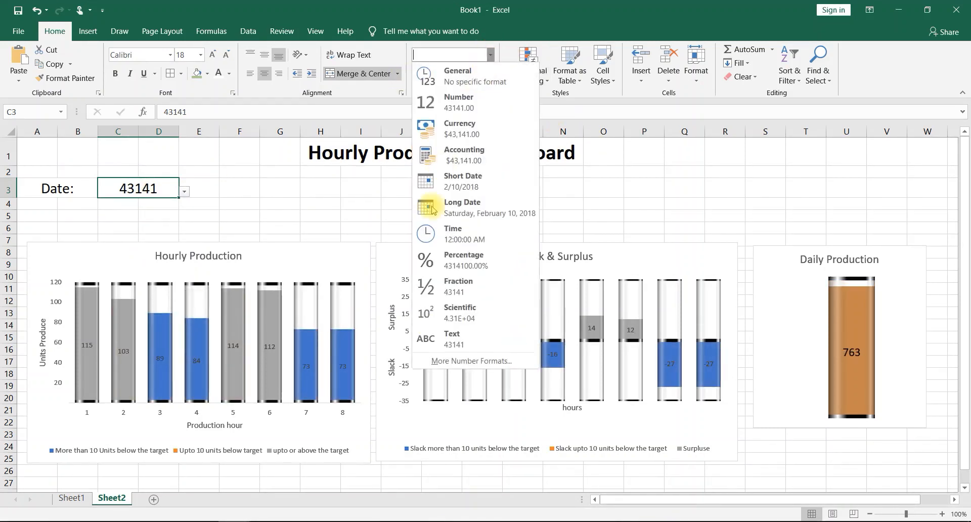
left_click(435, 360)
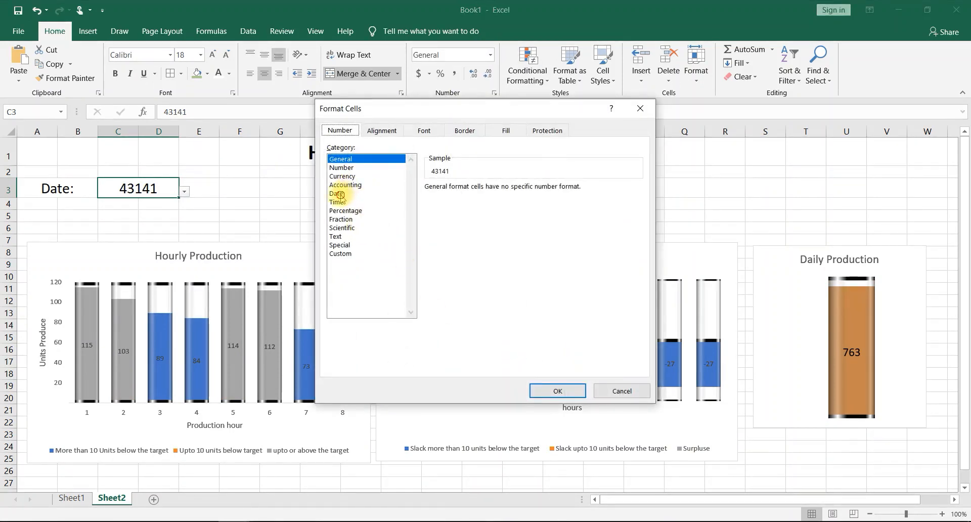
left_click(338, 195)
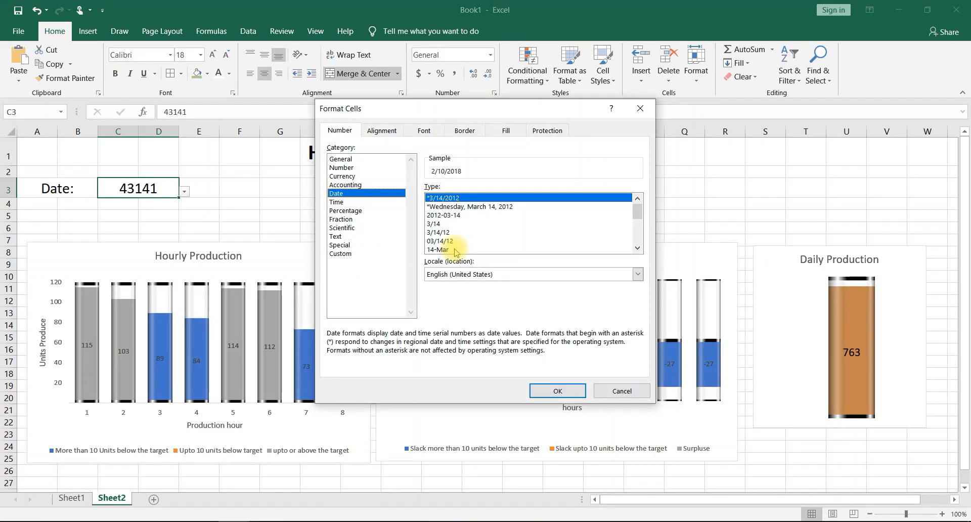
left_click(637, 247)
left_click(638, 247)
left_click(637, 247)
left_click(637, 247)
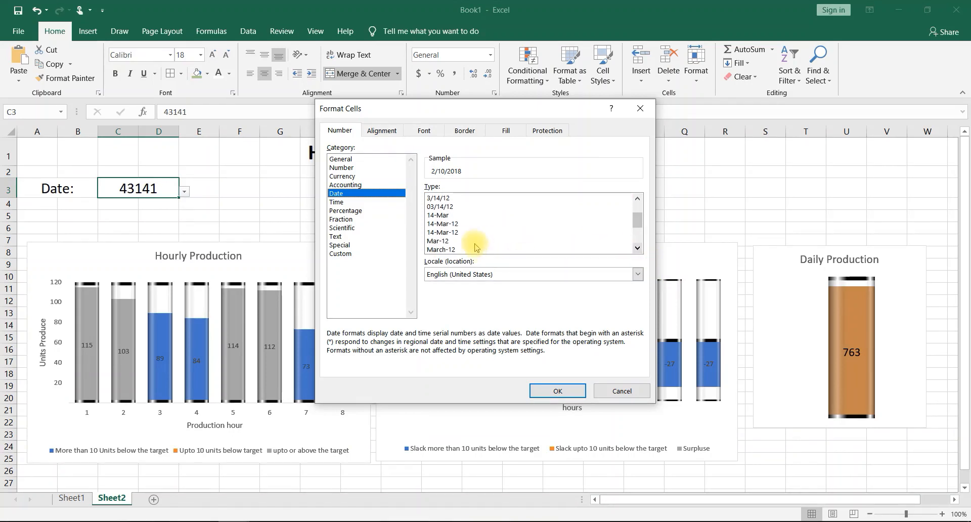
left_click(449, 232)
left_click(558, 390)
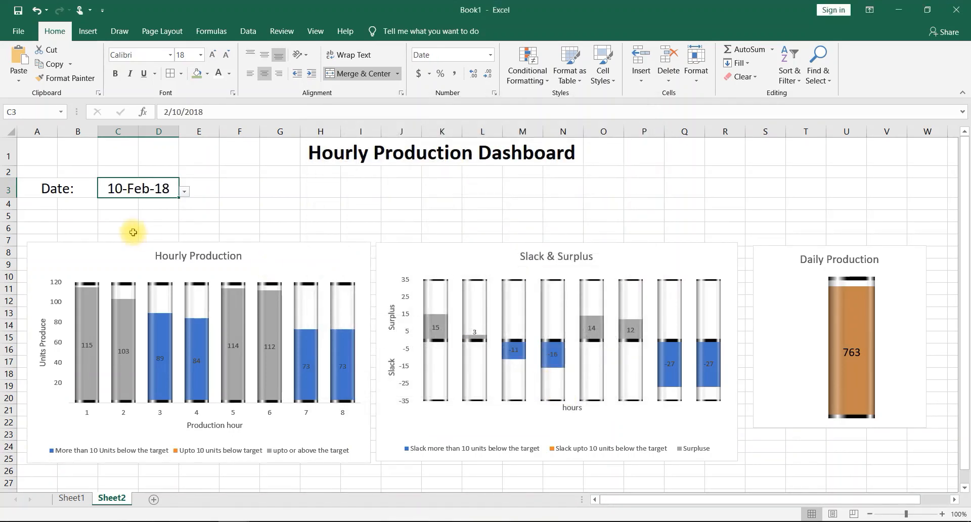
left_click(184, 193)
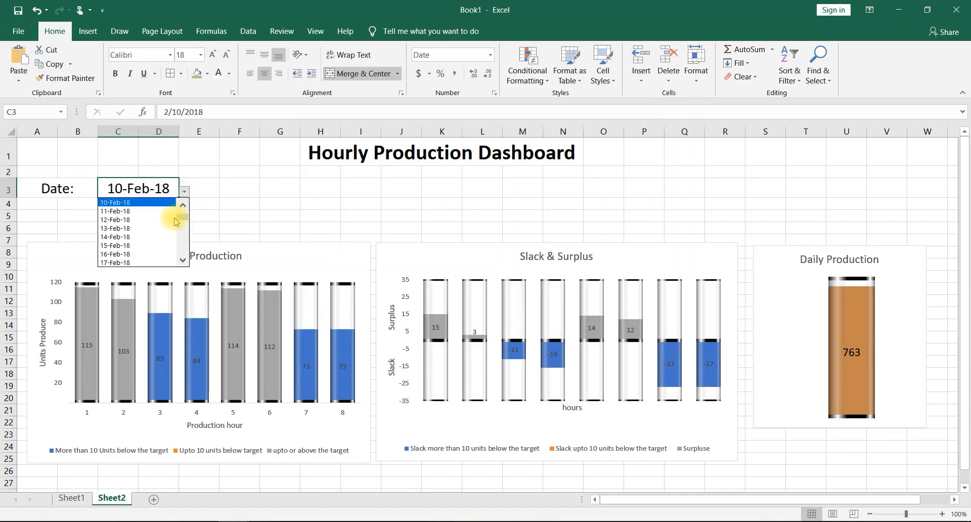
left_click(131, 245)
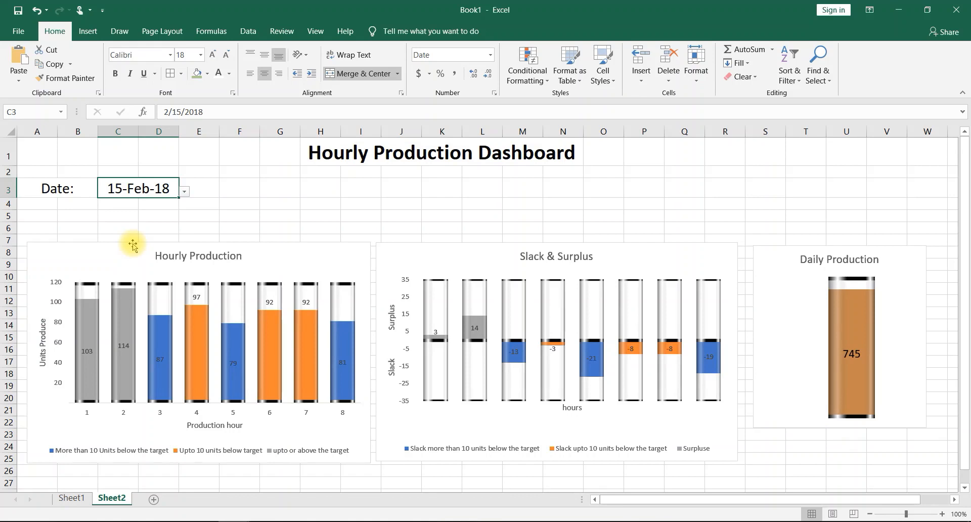
- Center the data labels of the "Upto 10 units below target" series in the Hourly Production chart
left_click(197, 297)
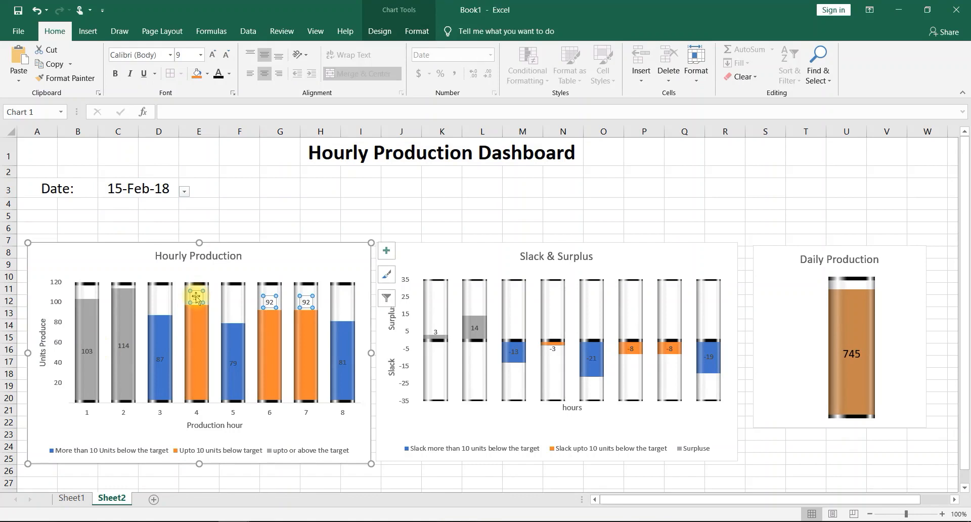
right_click(196, 297)
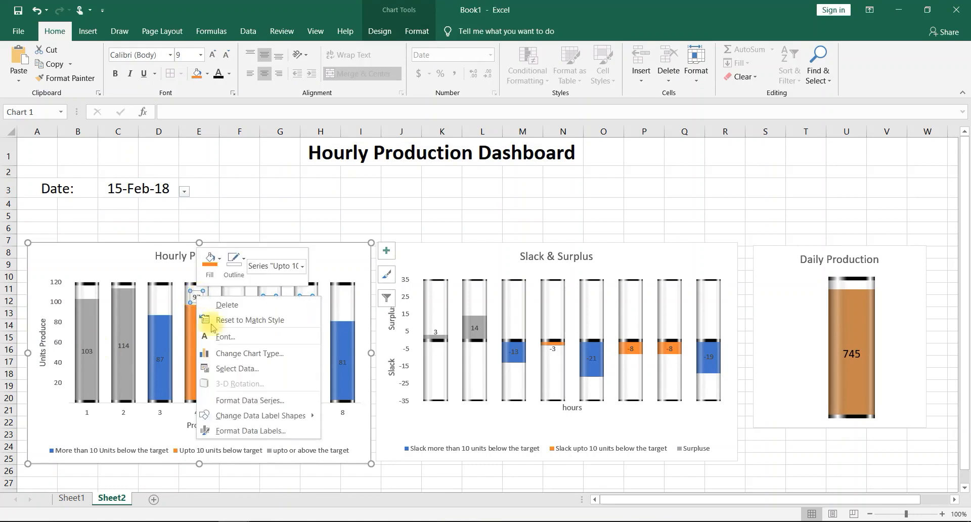
left_click(247, 431)
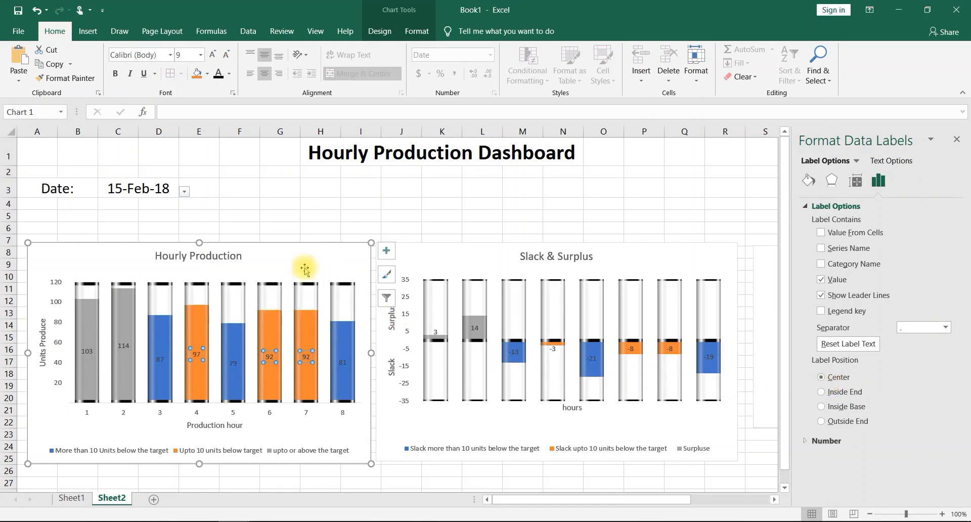
left_click(286, 260)
left_click(487, 212)
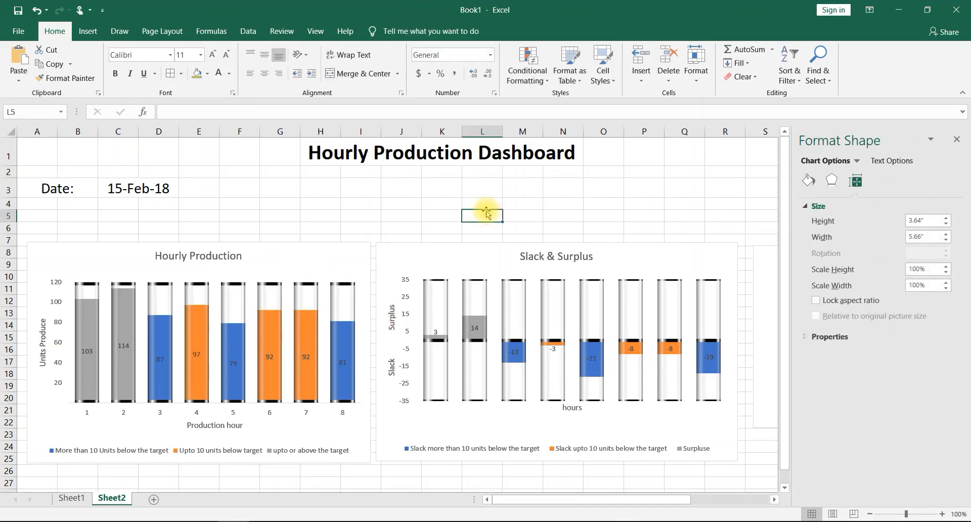
left_click(956, 139)
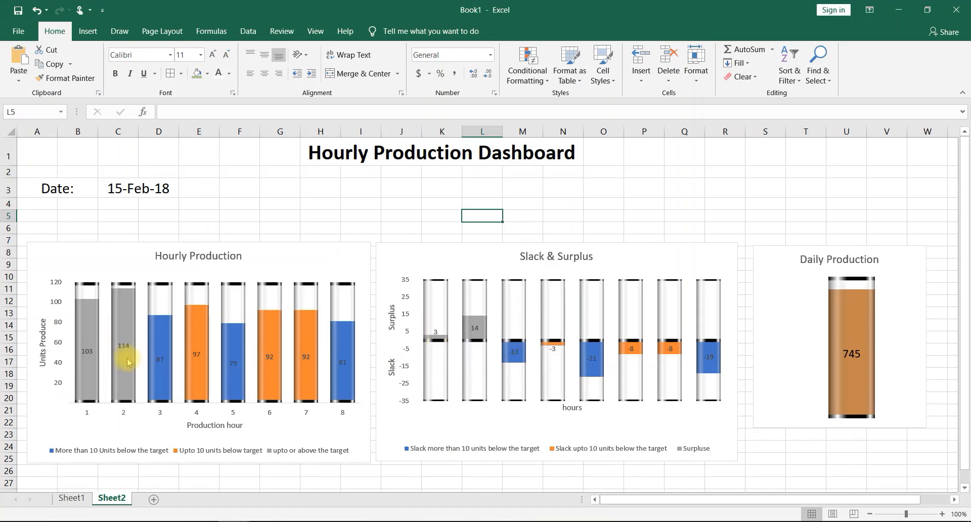
- Check the charts for other days by changing the dashboard date to 19-Feb-18 and then to 25-Feb-18
mouse_move(128, 358)
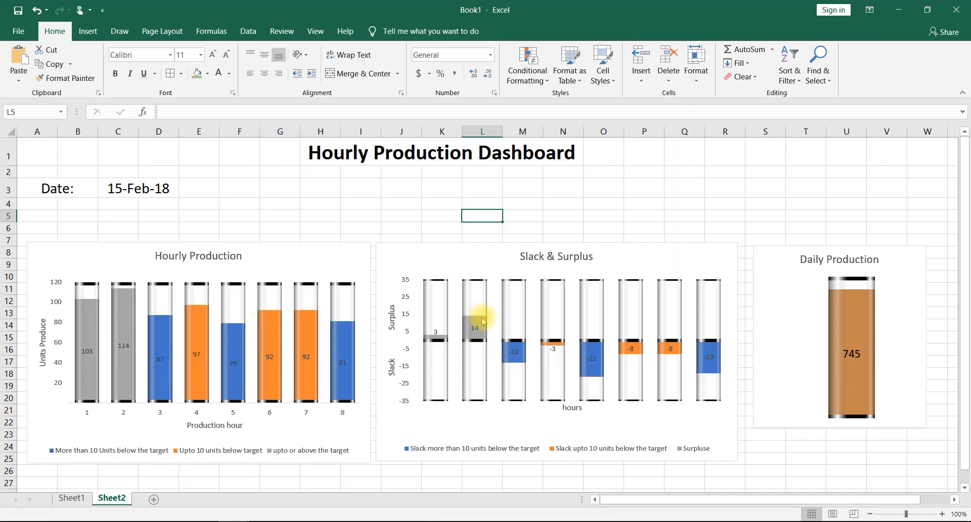
mouse_move(476, 321)
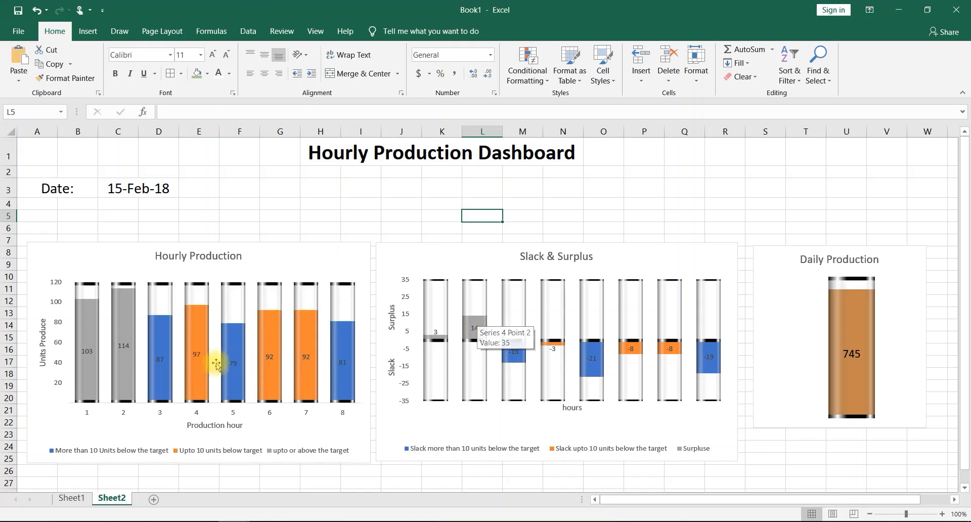
mouse_move(127, 325)
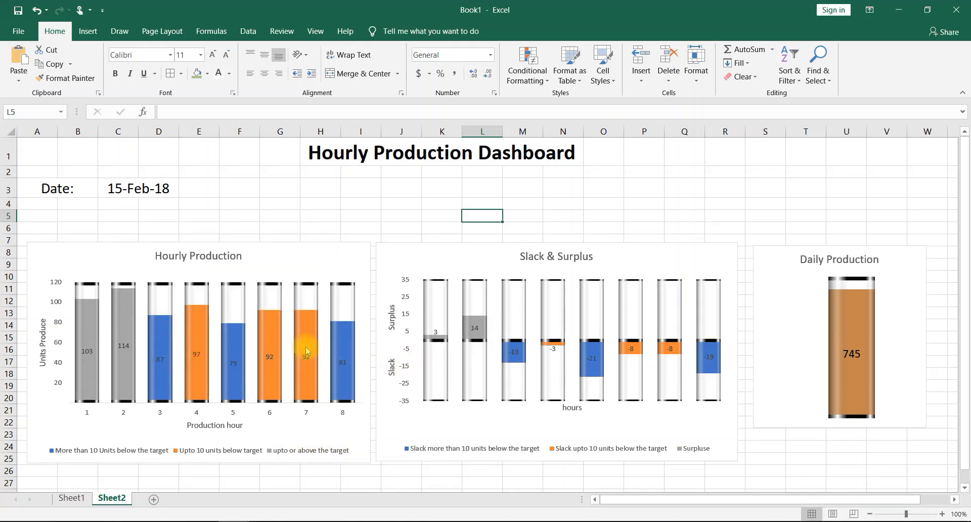
mouse_move(274, 341)
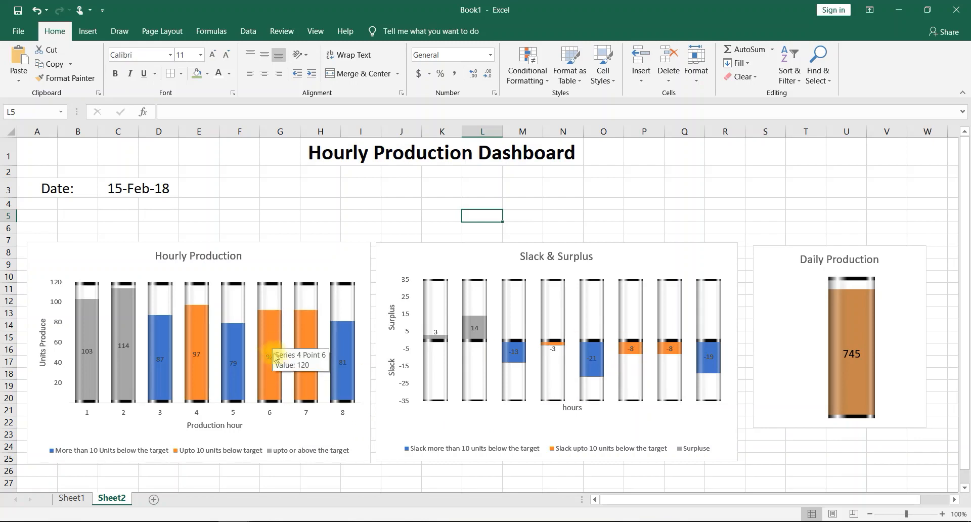
mouse_move(270, 368)
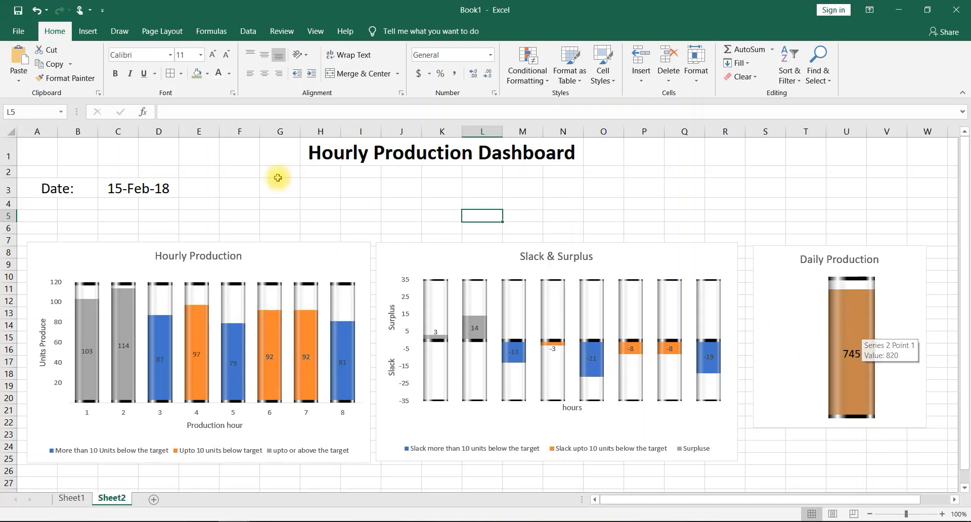
left_click(167, 189)
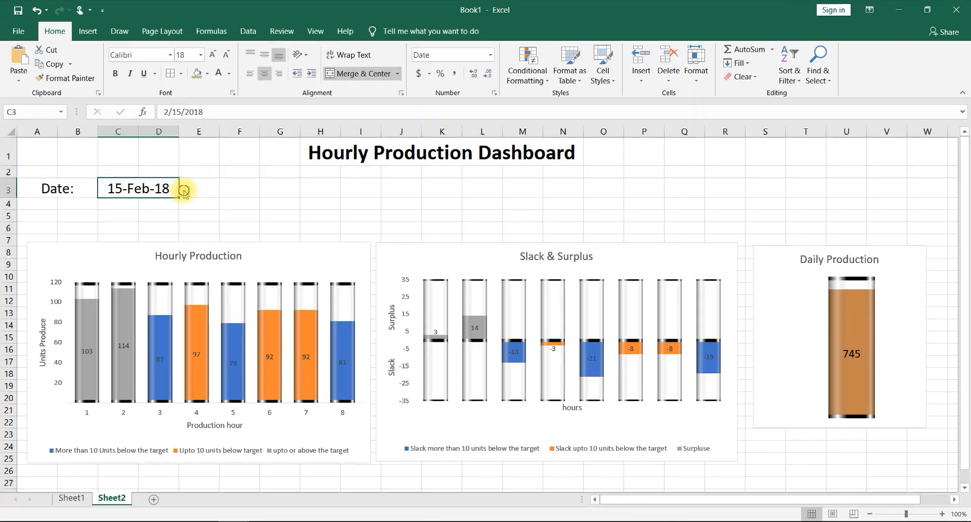
left_click(184, 191)
left_click(129, 237)
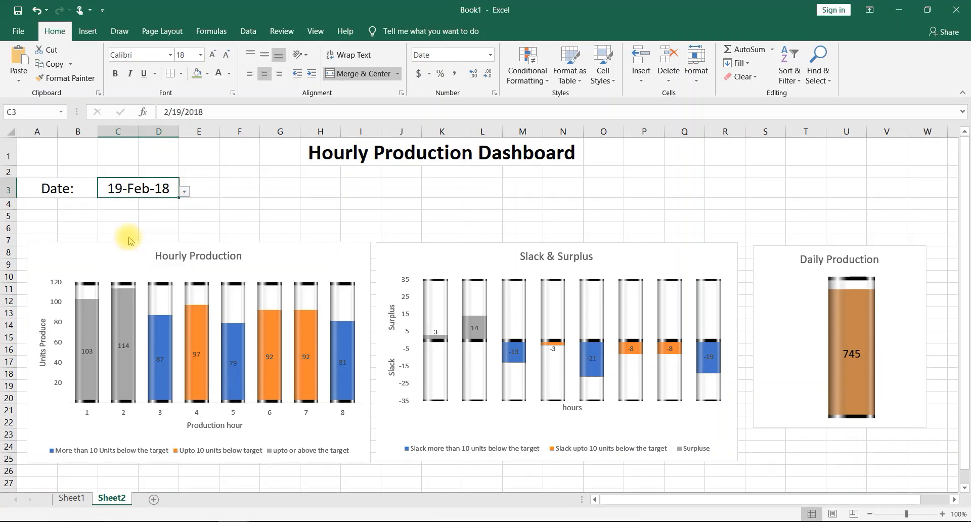
left_click(184, 191)
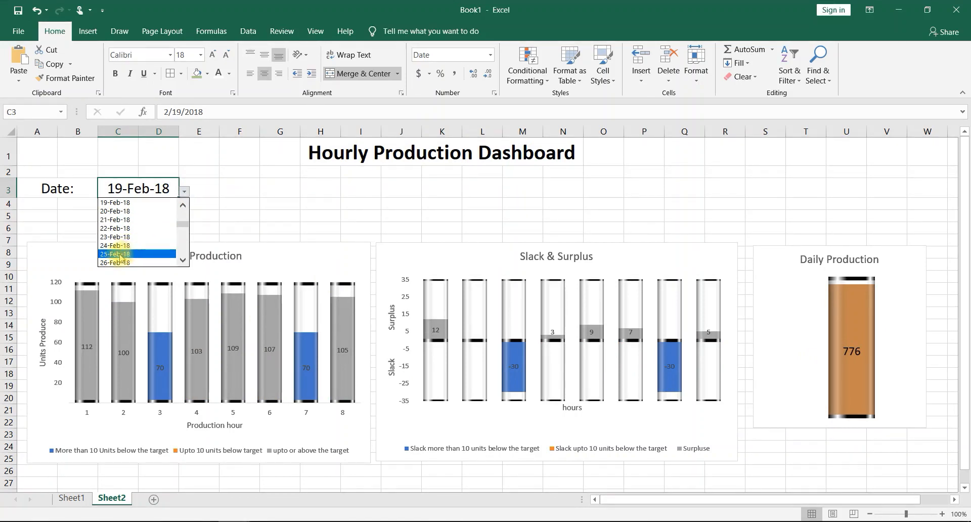
left_click(117, 254)
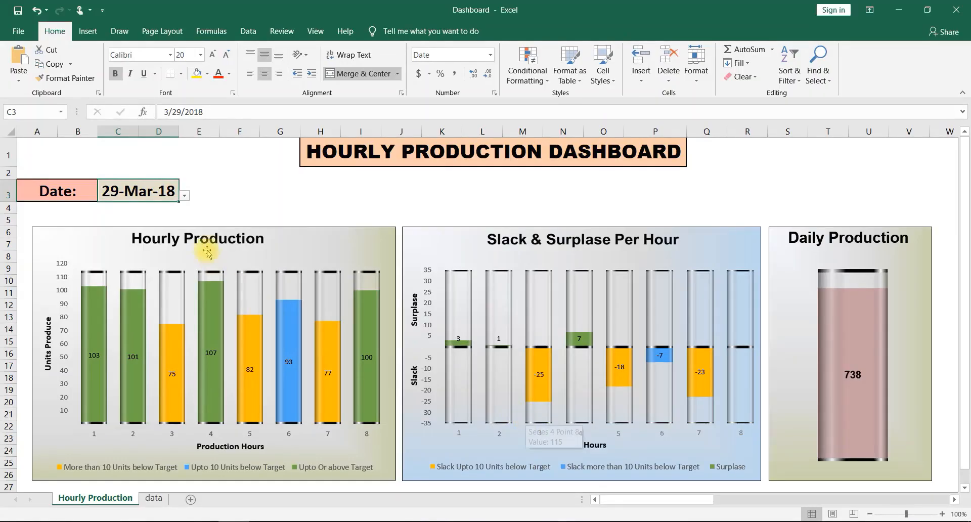
- In the finished Dashboard workbook, change the date to 26-Mar-18 and then to 24-Mar-18
left_click(185, 196)
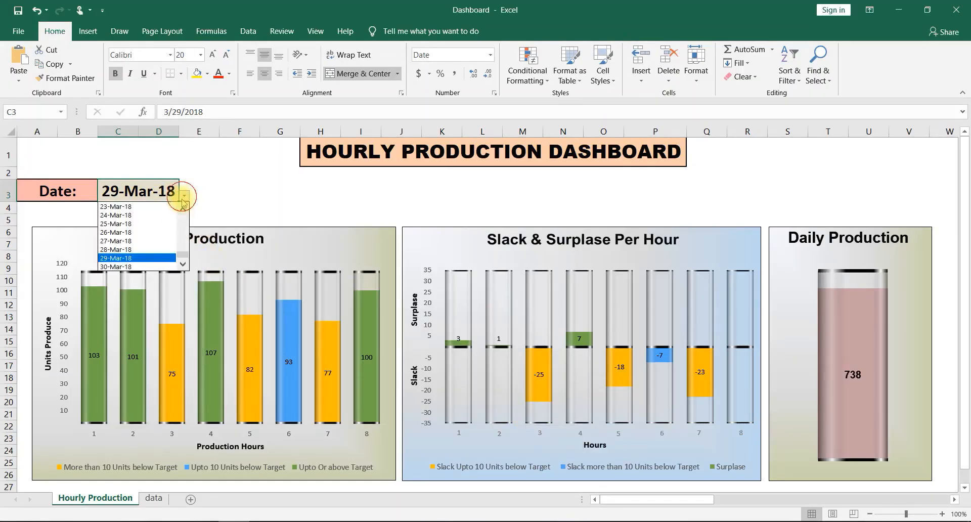
left_click(124, 226)
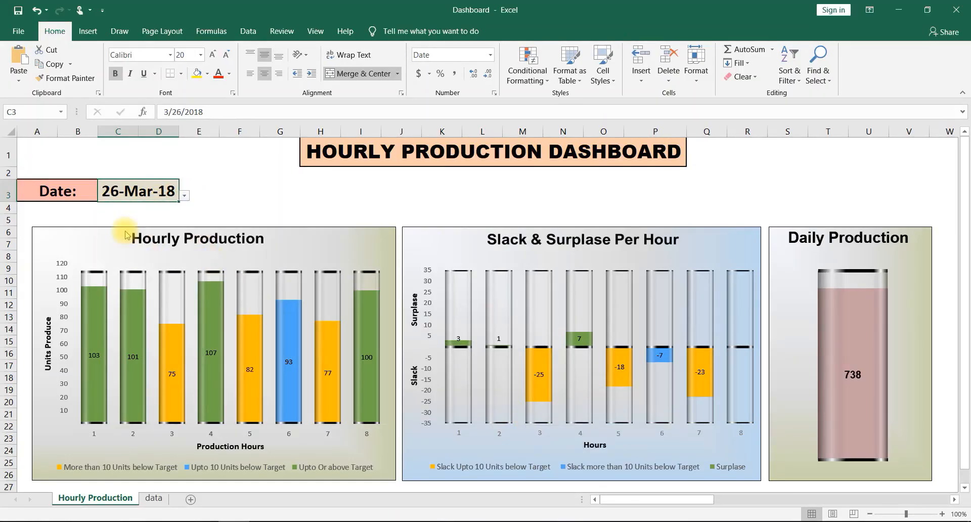
left_click(182, 197)
left_click(141, 209)
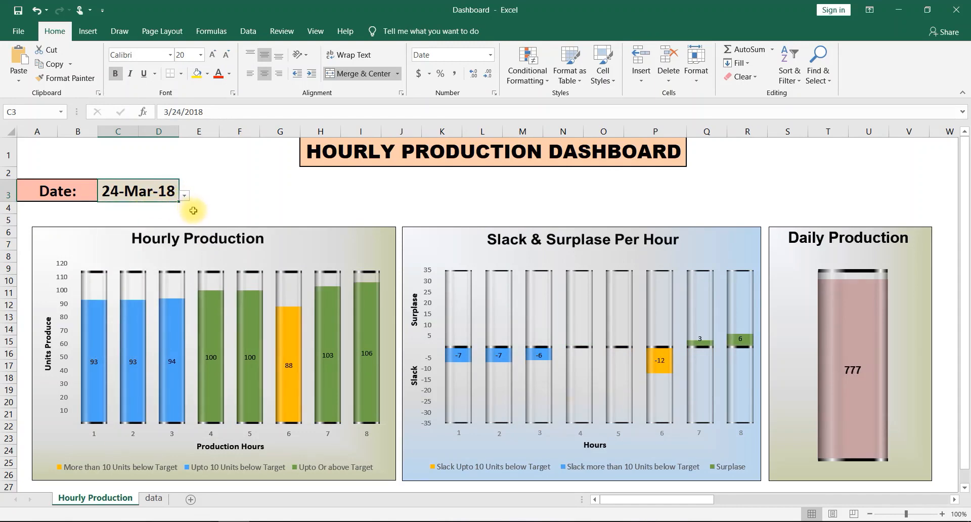